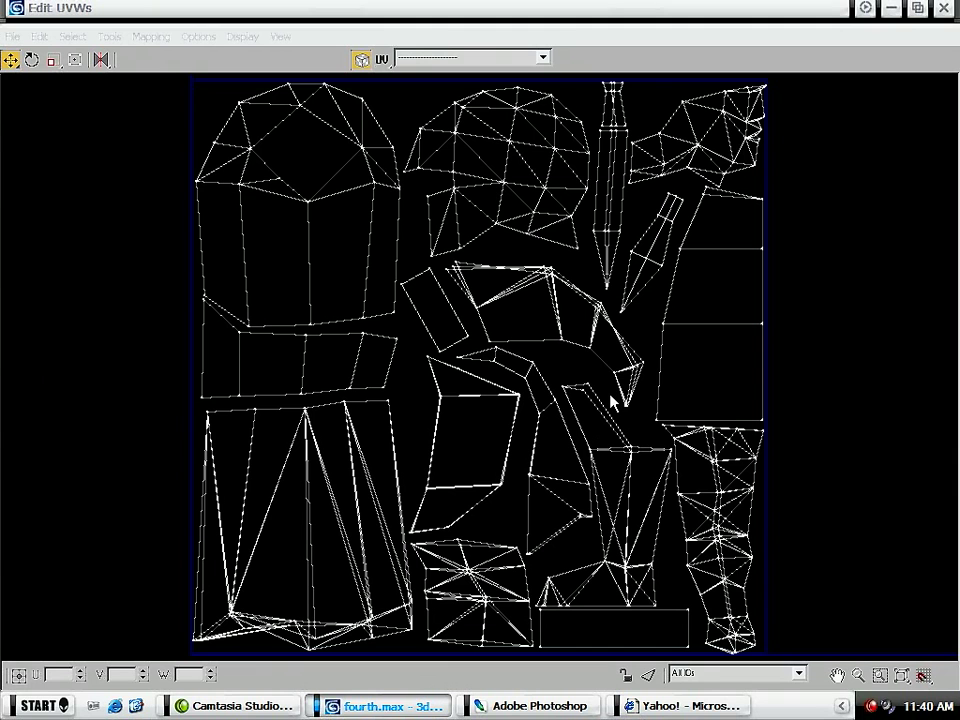
Step: Switch to Photoshop, create a 1024 × 741 pixel RGB document with a white background, and maximize its window
click(553, 707)
key(ctrl+n)
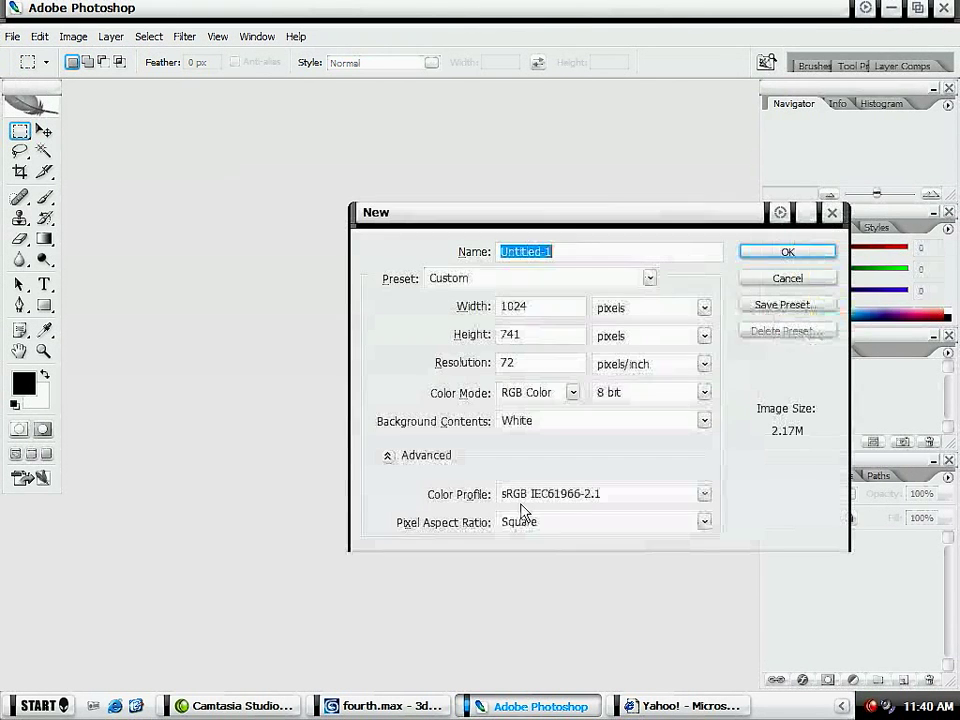
key(Return)
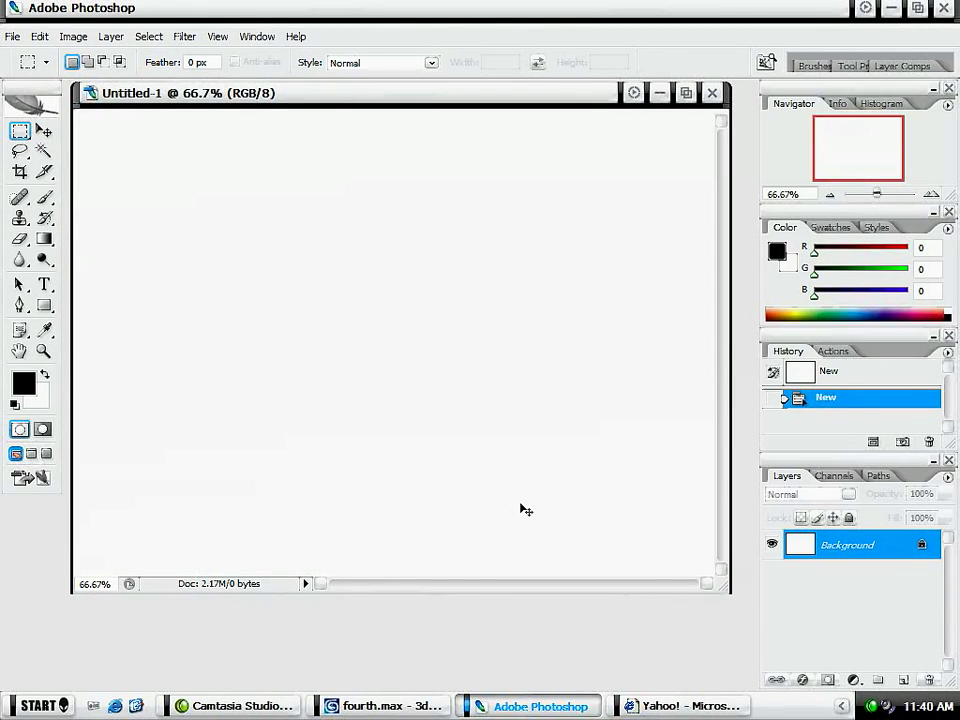
click(39, 36)
click(362, 120)
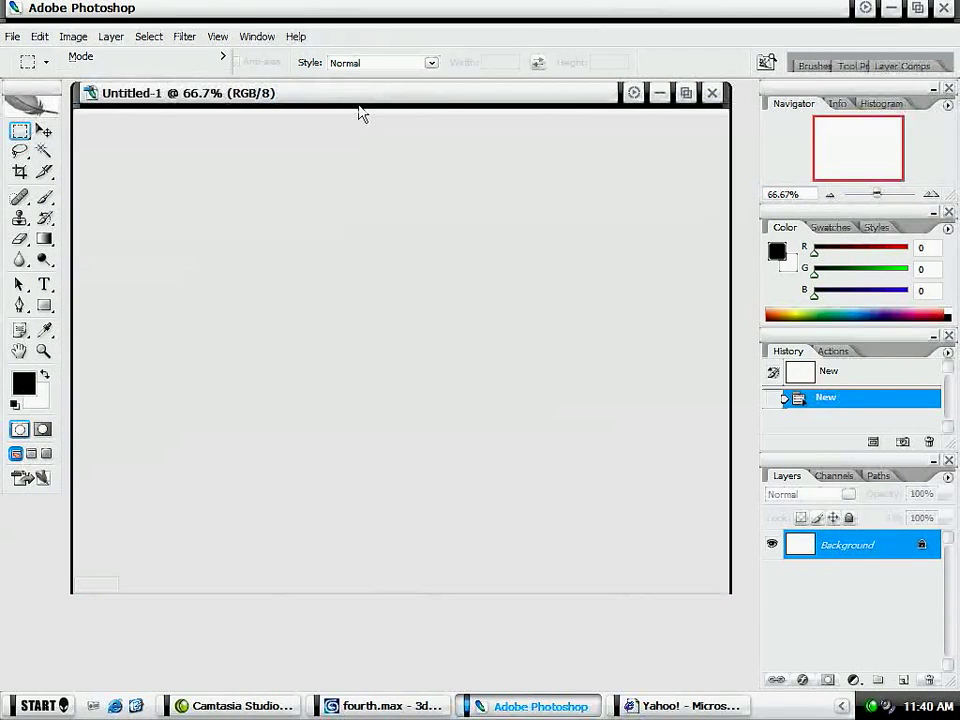
double_click(358, 94)
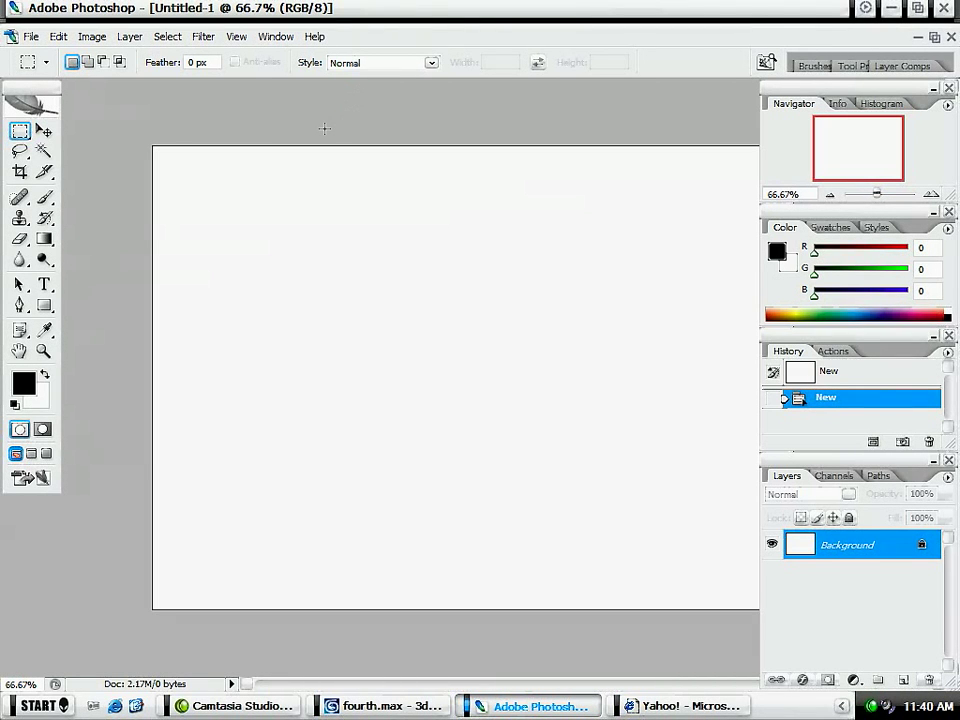
key(v)
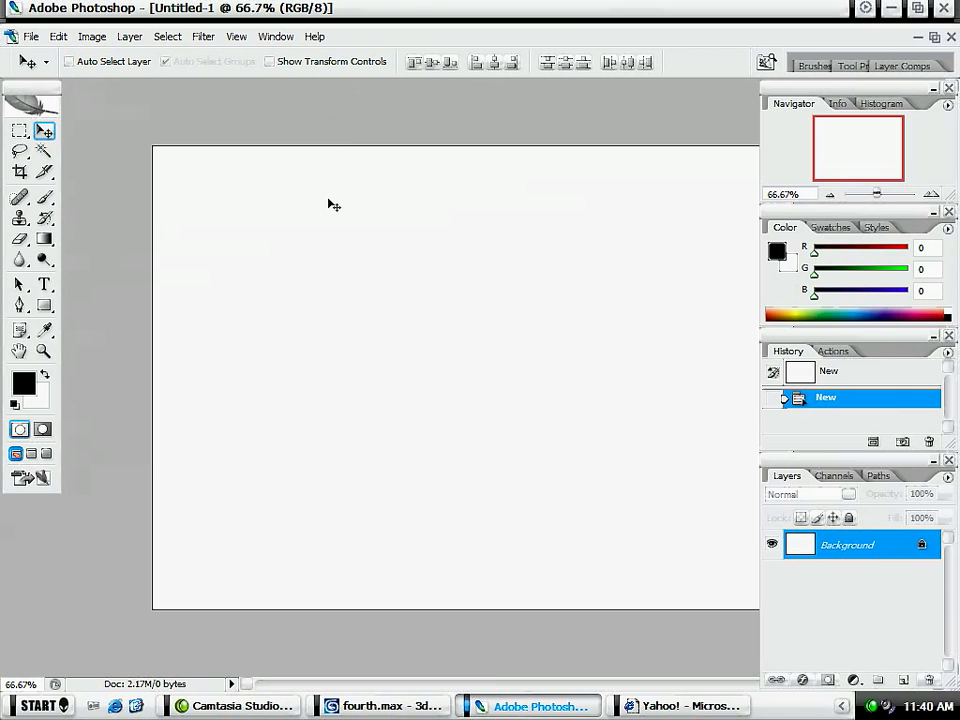
Step: Capture the UV layout from the Edit UVWs window in 3ds Max and paste it into the Photoshop document
click(391, 706)
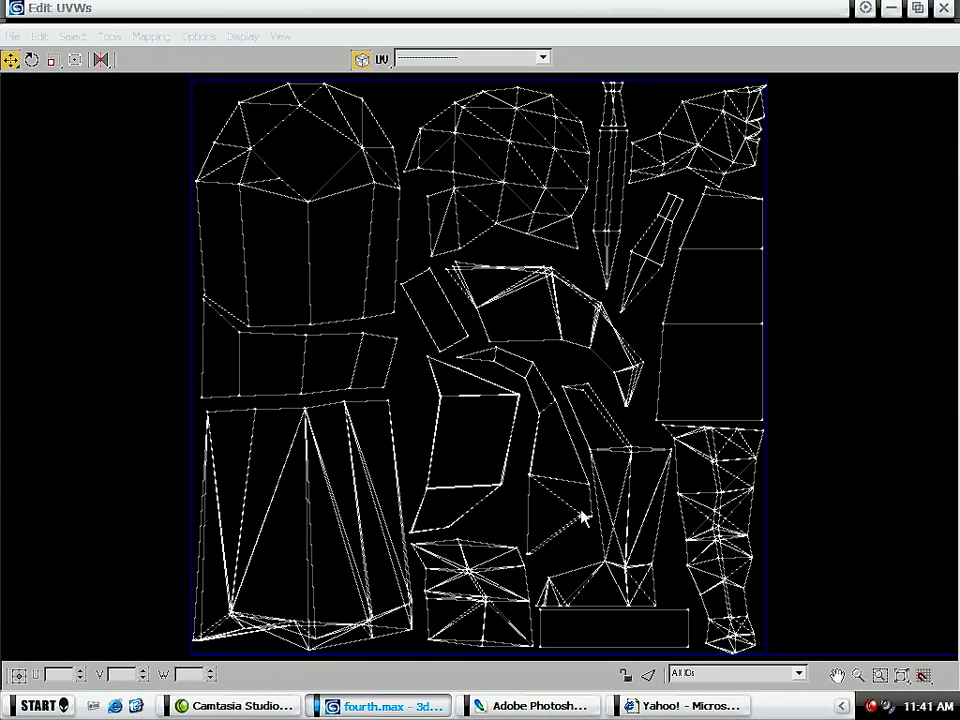
click(557, 706)
key(ctrl+v)
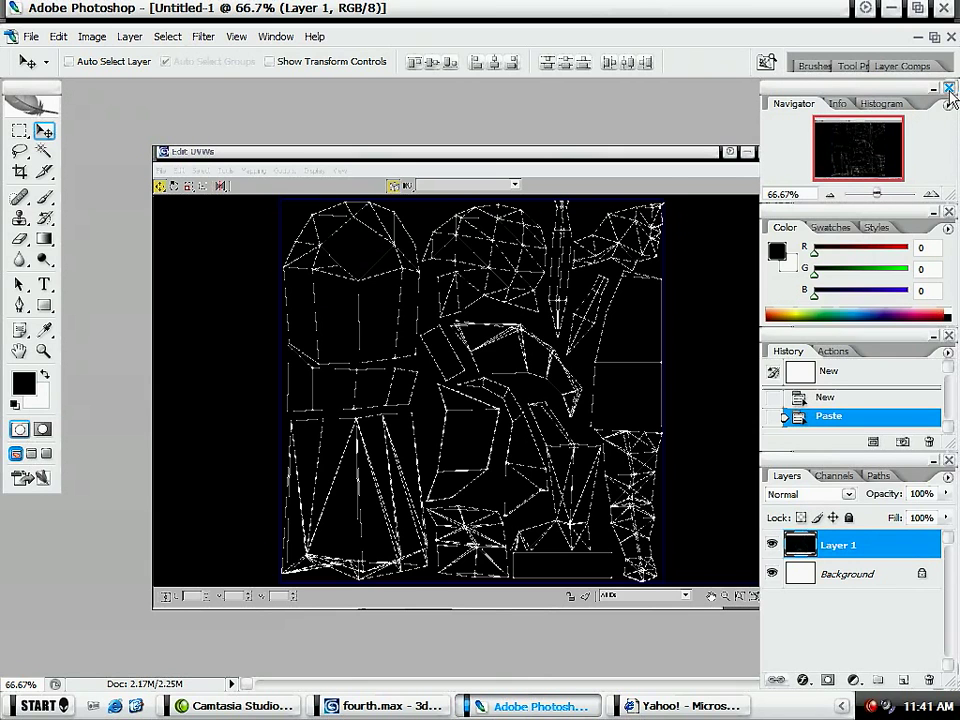
Step: Display the document in full screen mode with the menu bar
drag(950, 91, 666, 88)
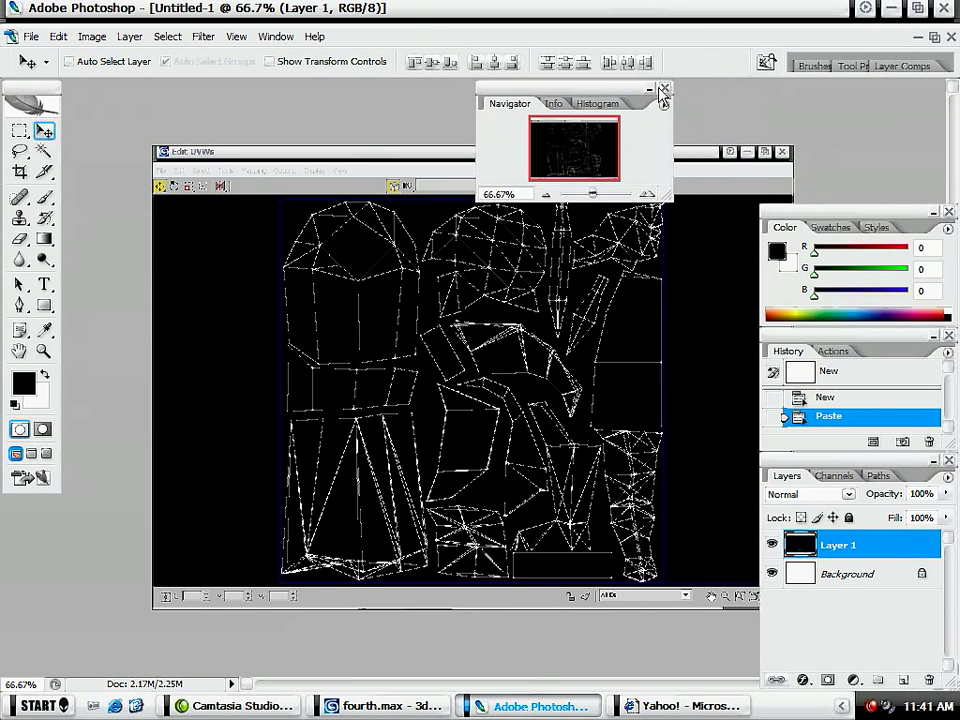
drag(873, 87, 873, 87)
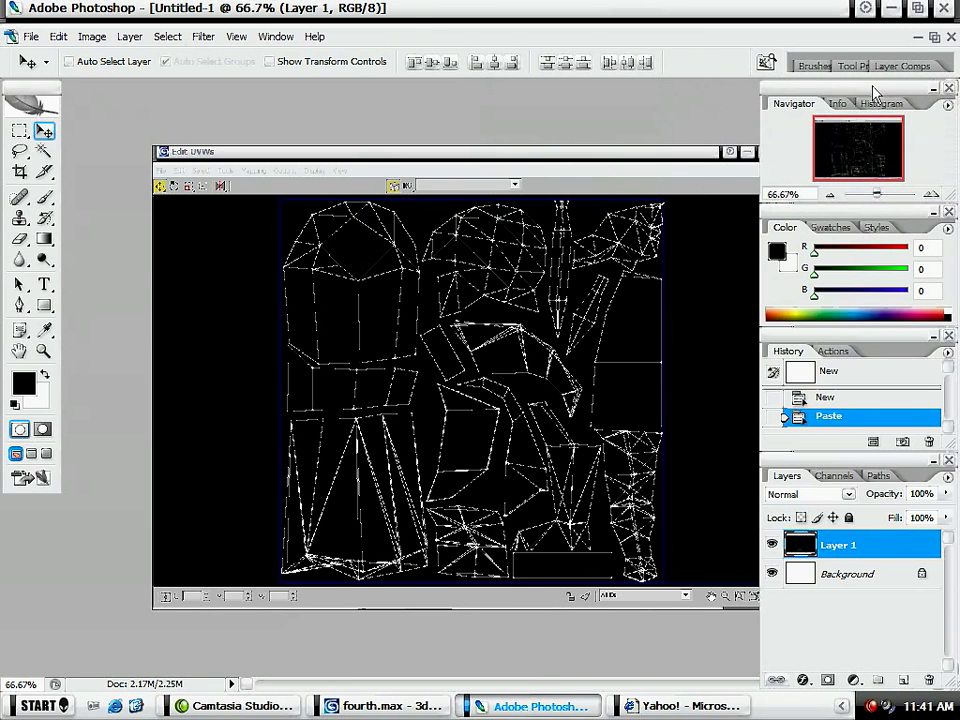
key(f)
key(f)
key(f)
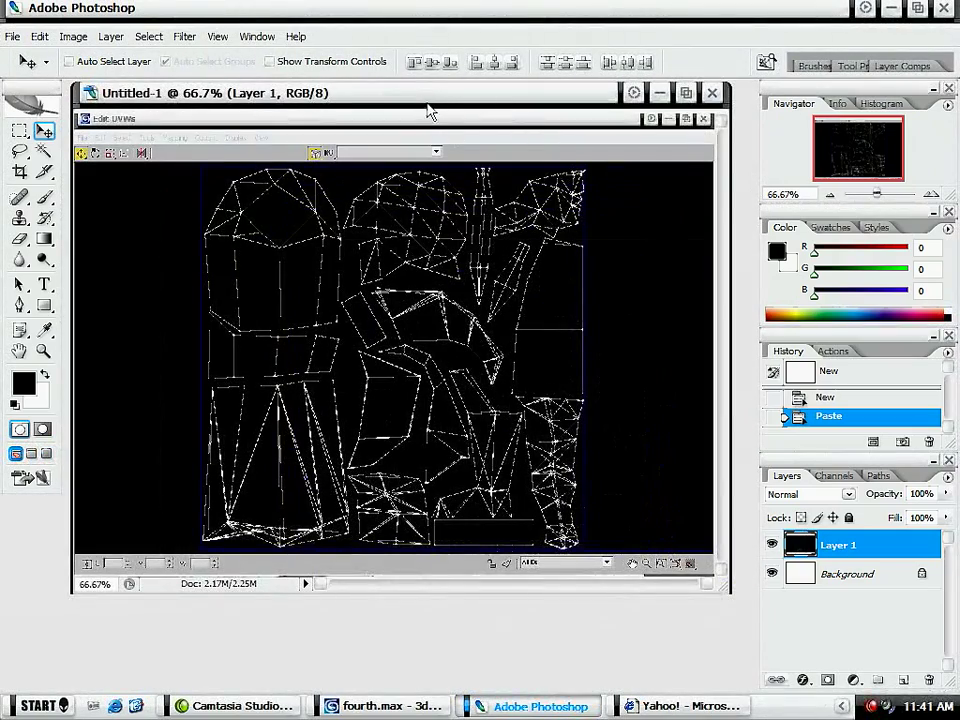
drag(426, 101, 422, 108)
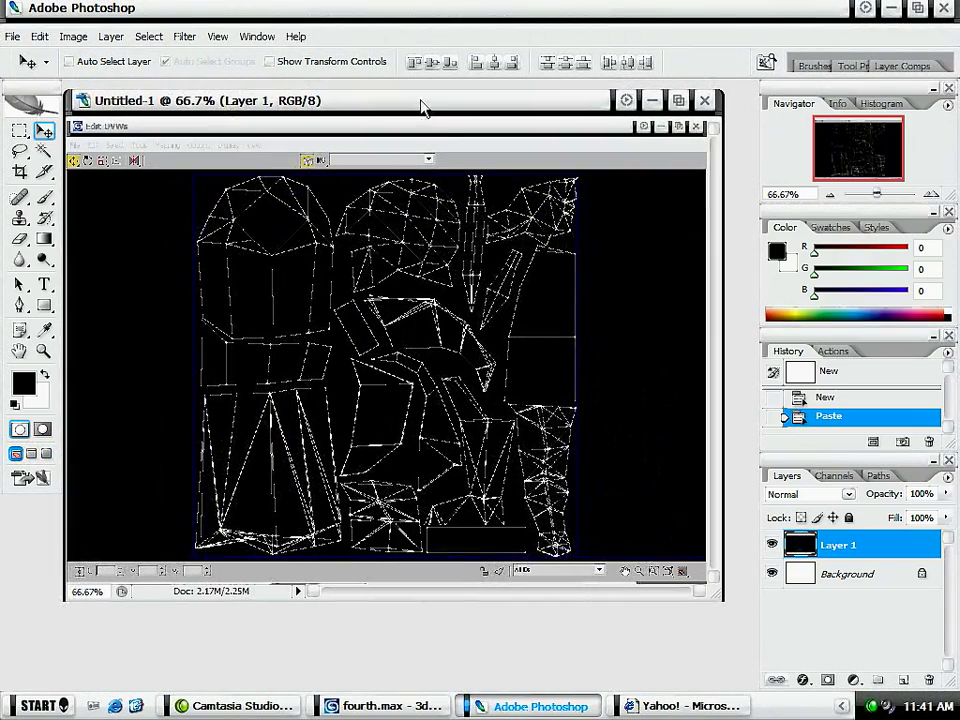
key(f)
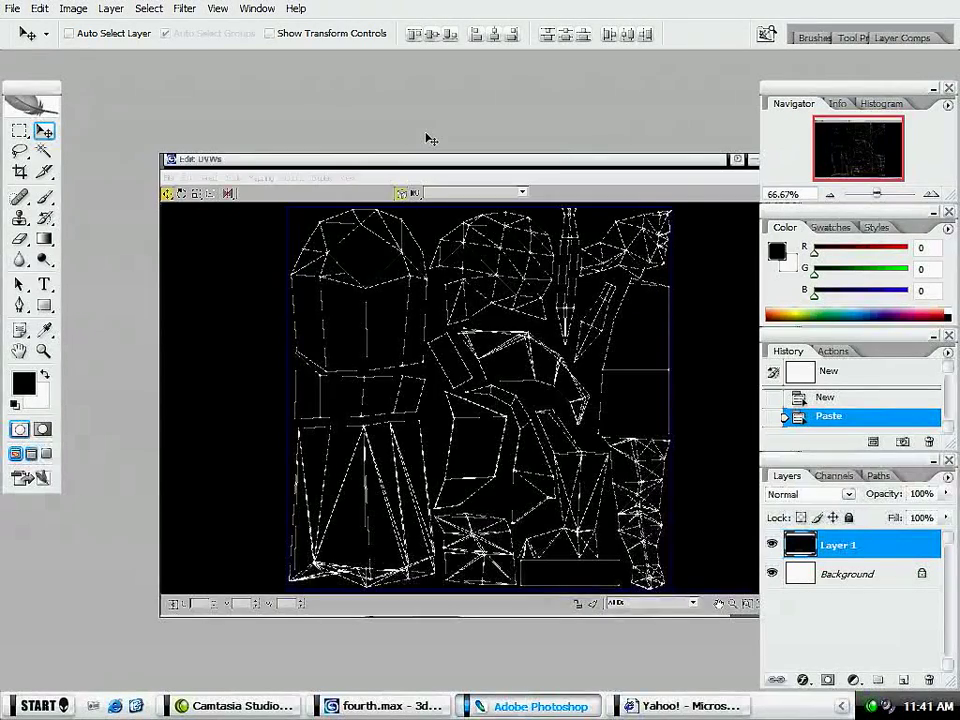
Step: Draw a crop region around the blue border of the UV layout, leaving out the captured window interface
key(ctrl+plus)
drag(535, 203, 458, 223)
key(c)
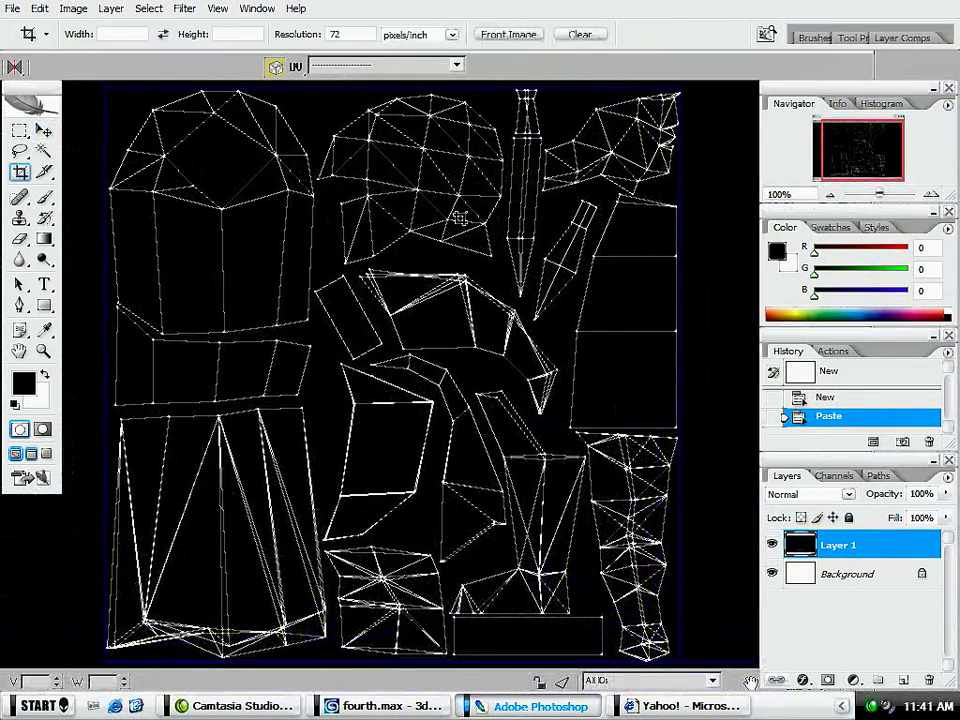
drag(107, 93, 682, 662)
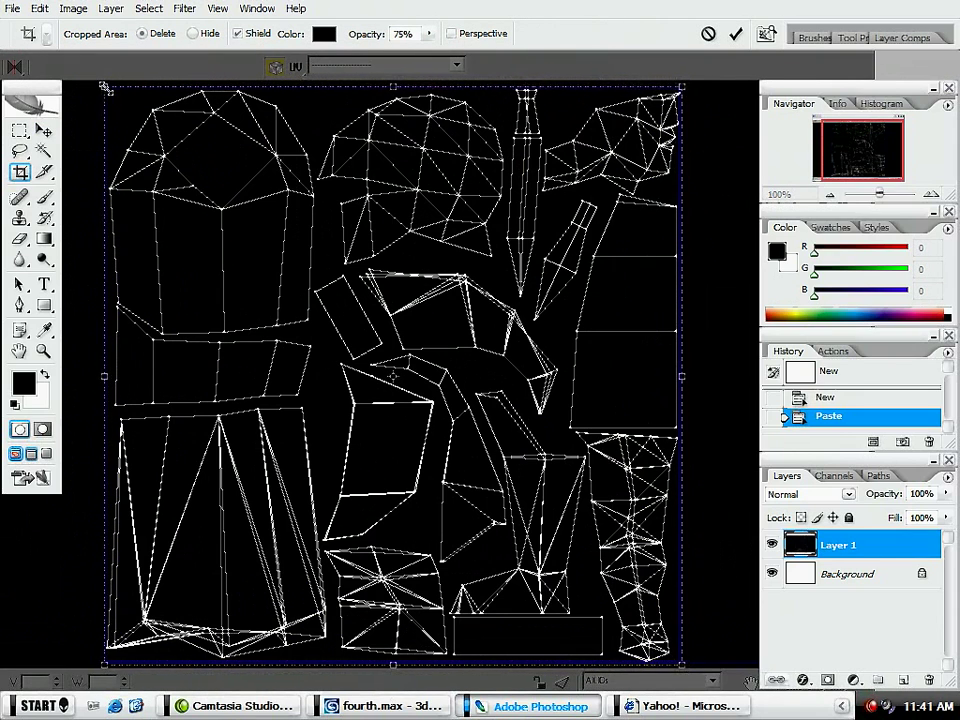
Step: Align the crop region's lower-left corner closely with the blue UV border
drag(349, 463, 559, 214)
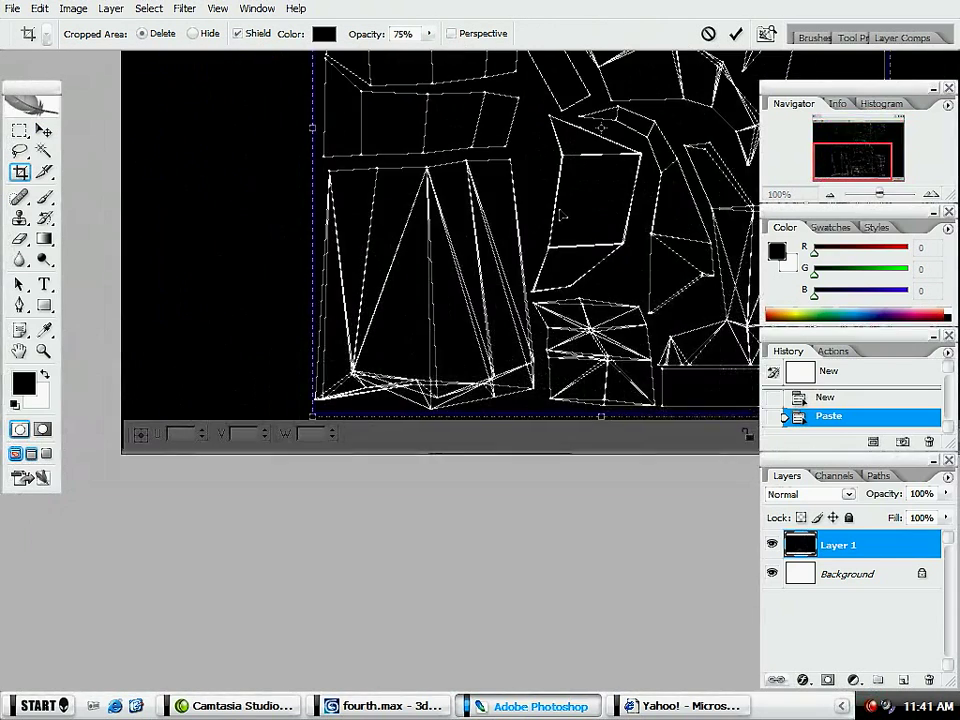
scroll(560, 213, up, 3)
drag(426, 565, 957, 247)
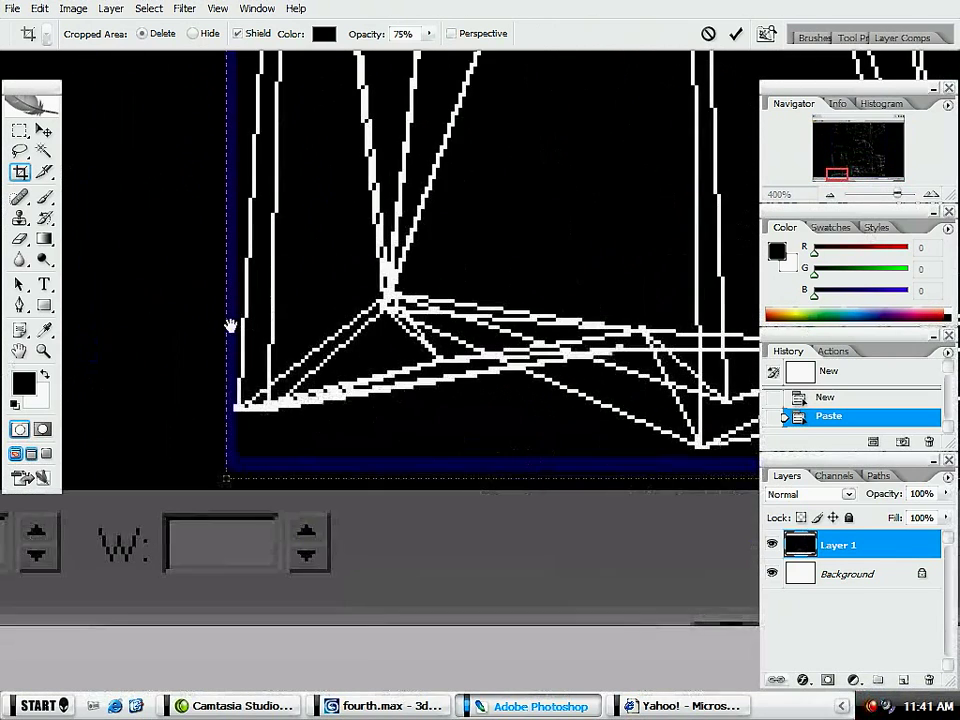
drag(229, 326, 293, 329)
drag(291, 484, 293, 477)
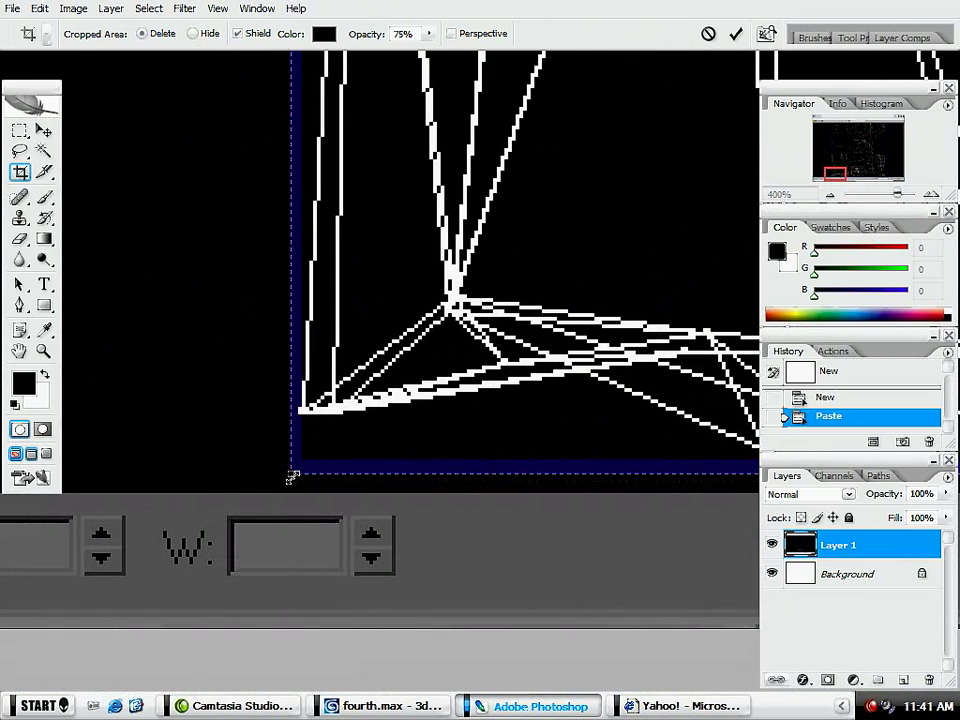
drag(632, 137, 326, 306)
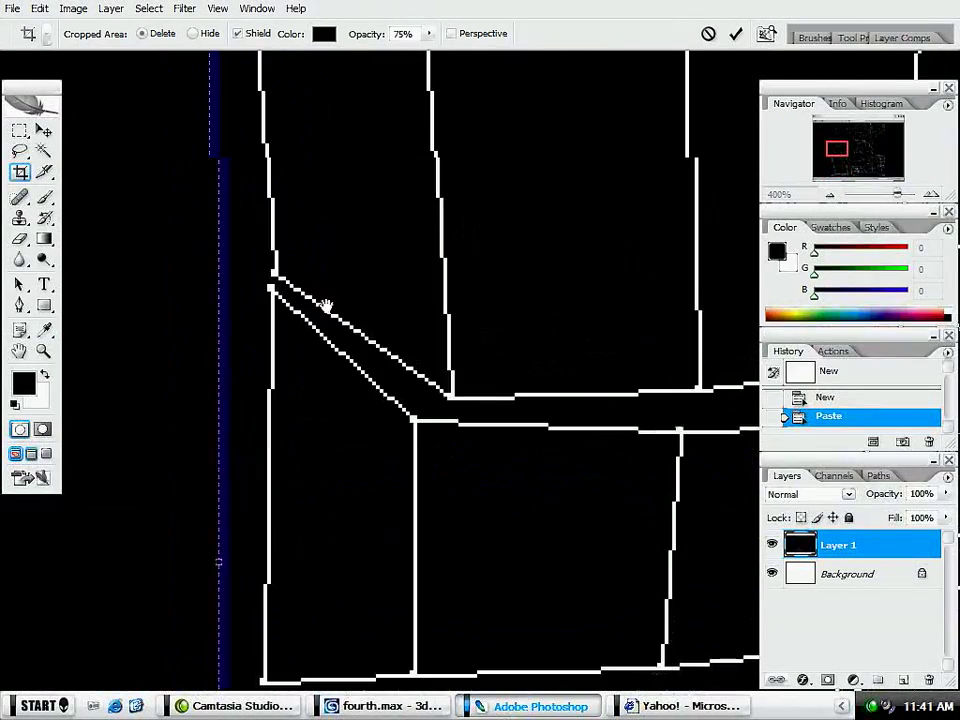
Step: Switch to 3ds Max, collapse the unwrapped character to Editable Poly, and close the program
key(alt+Tab)
key(space)
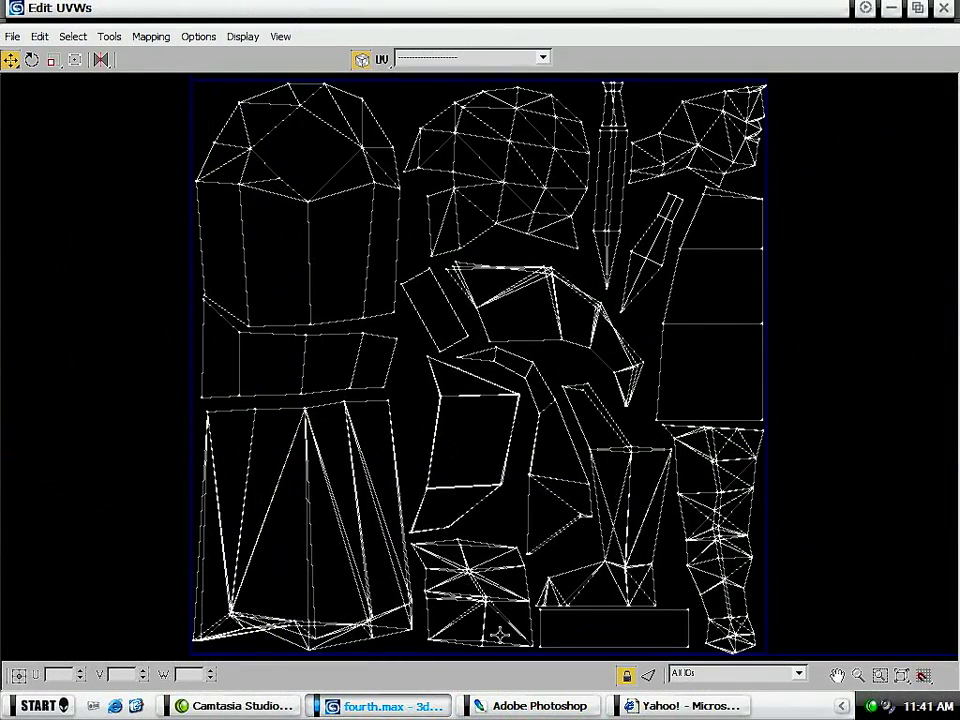
click(943, 8)
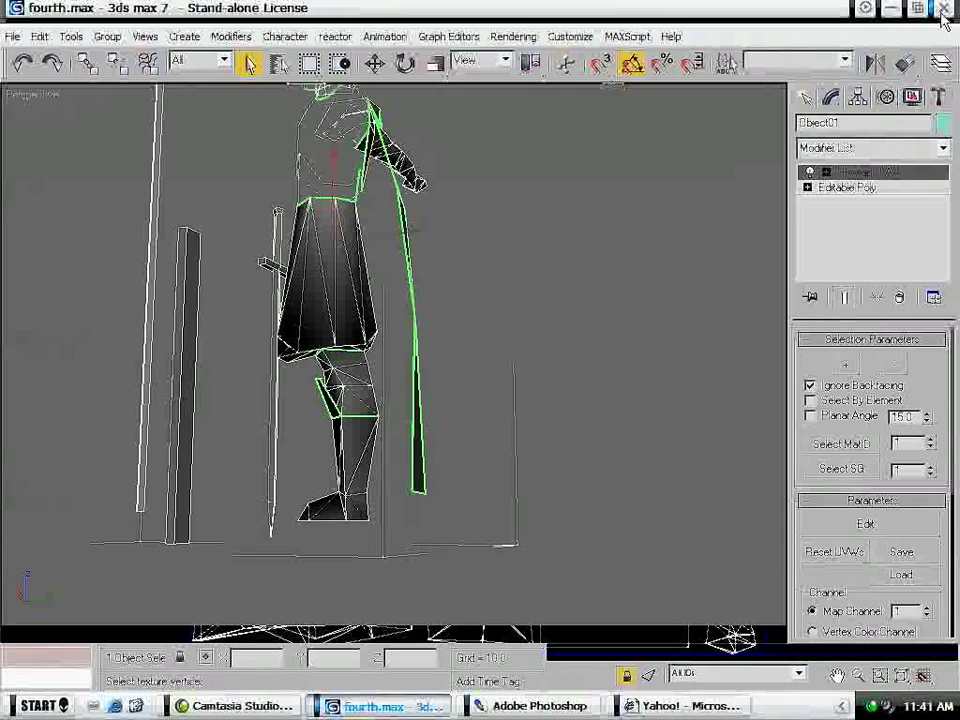
right_click(340, 305)
mouse_move(400, 470)
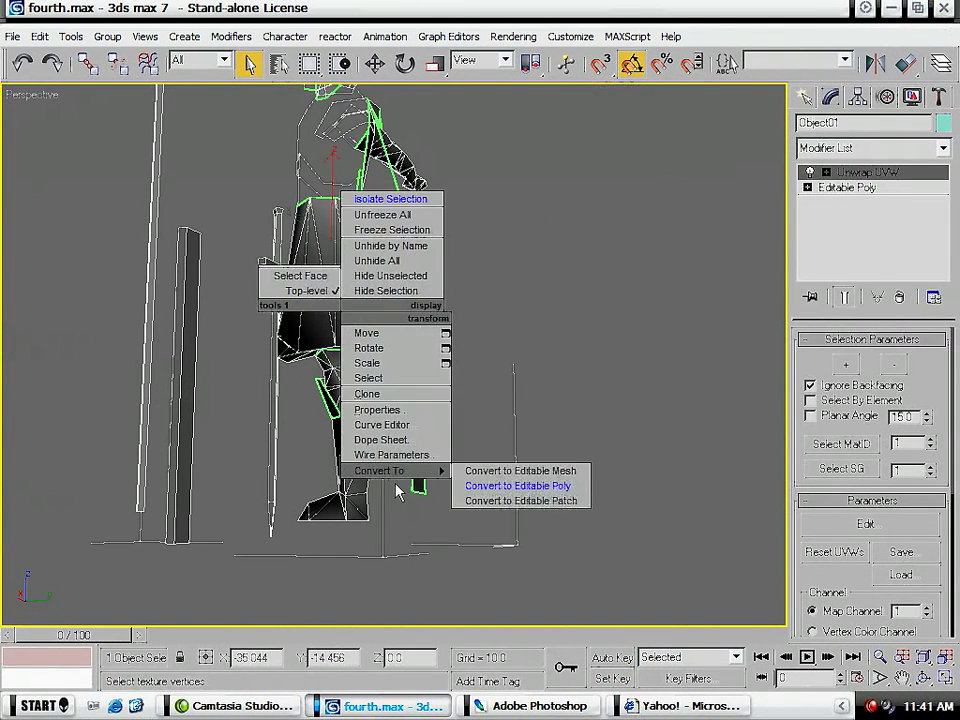
click(517, 485)
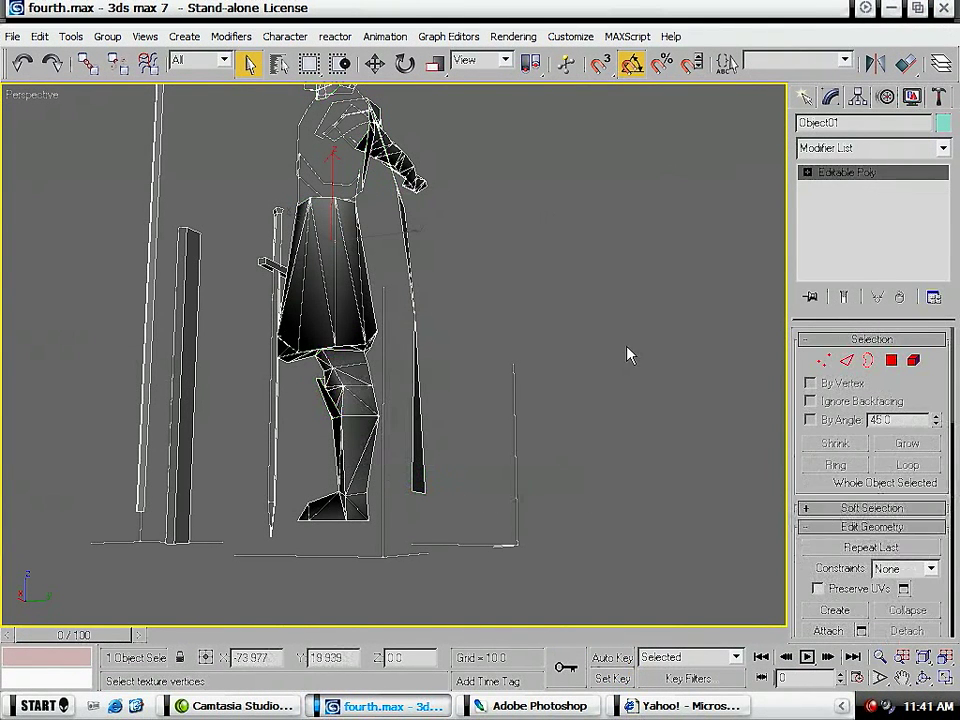
click(943, 9)
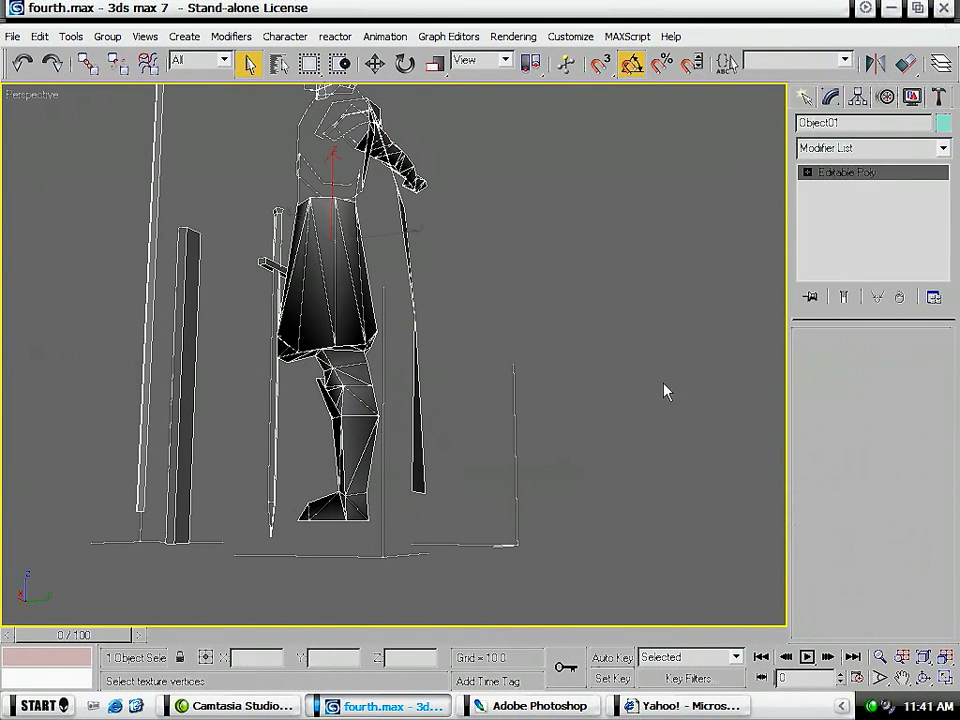
Step: Return to Photoshop, check the remaining crop edges and corners against the blue border, and apply the crop
click(507, 708)
scroll(375, 253, up, 5)
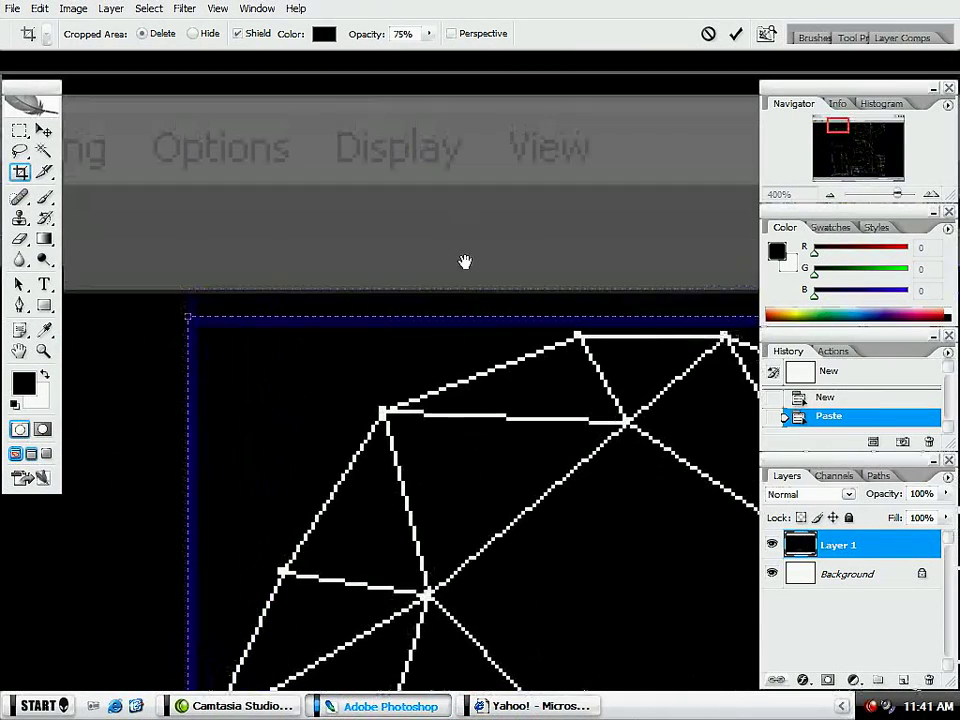
scroll(336, 364, right, 10)
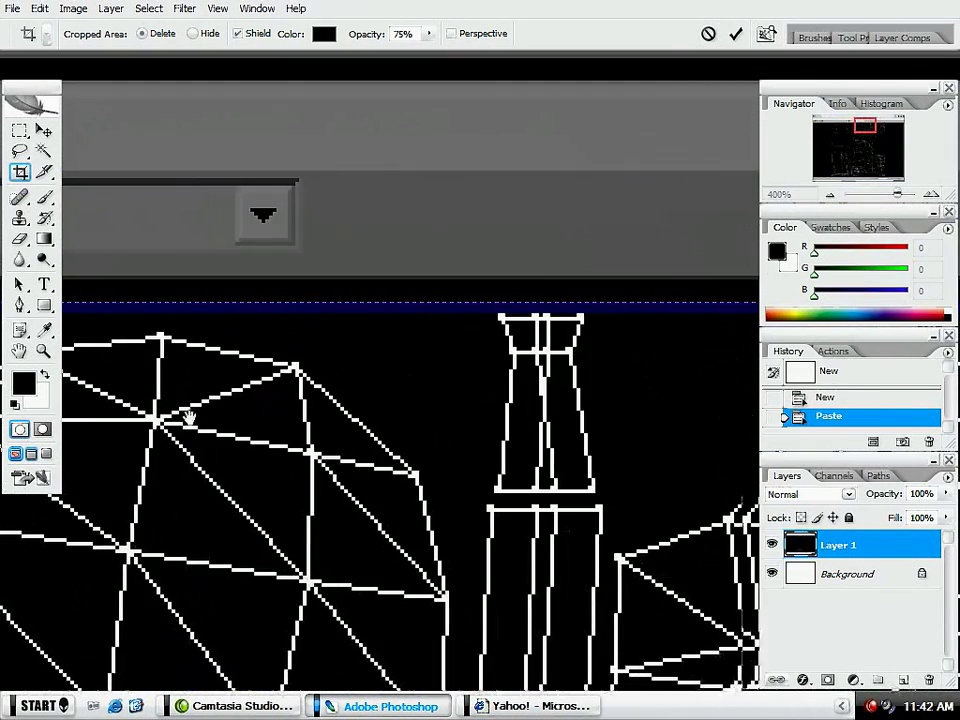
scroll(189, 418, right, 8)
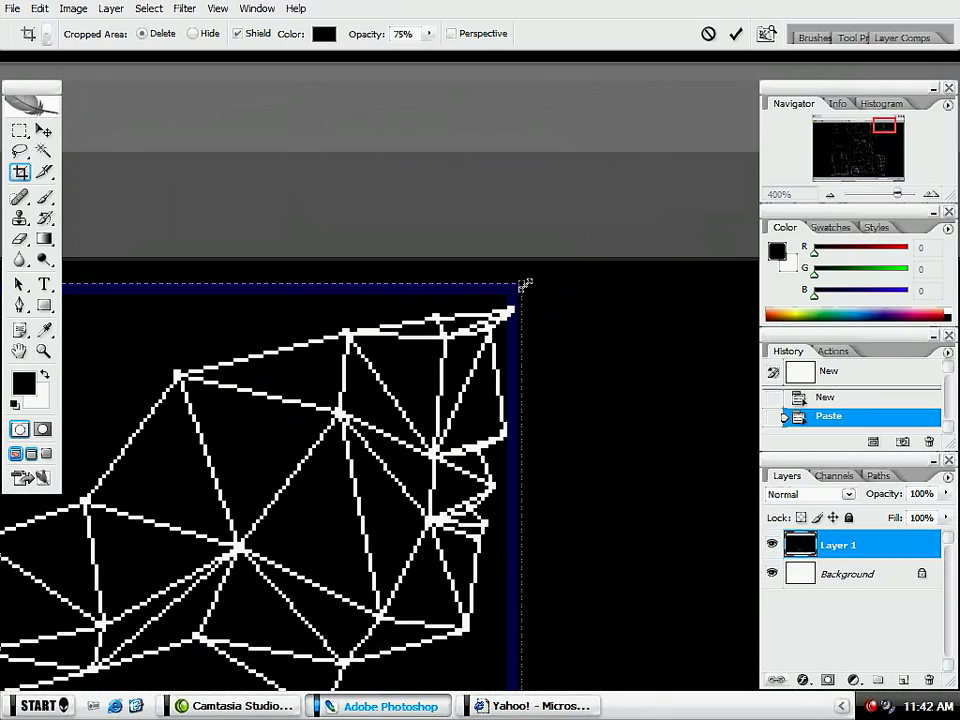
scroll(512, 527, down, 10)
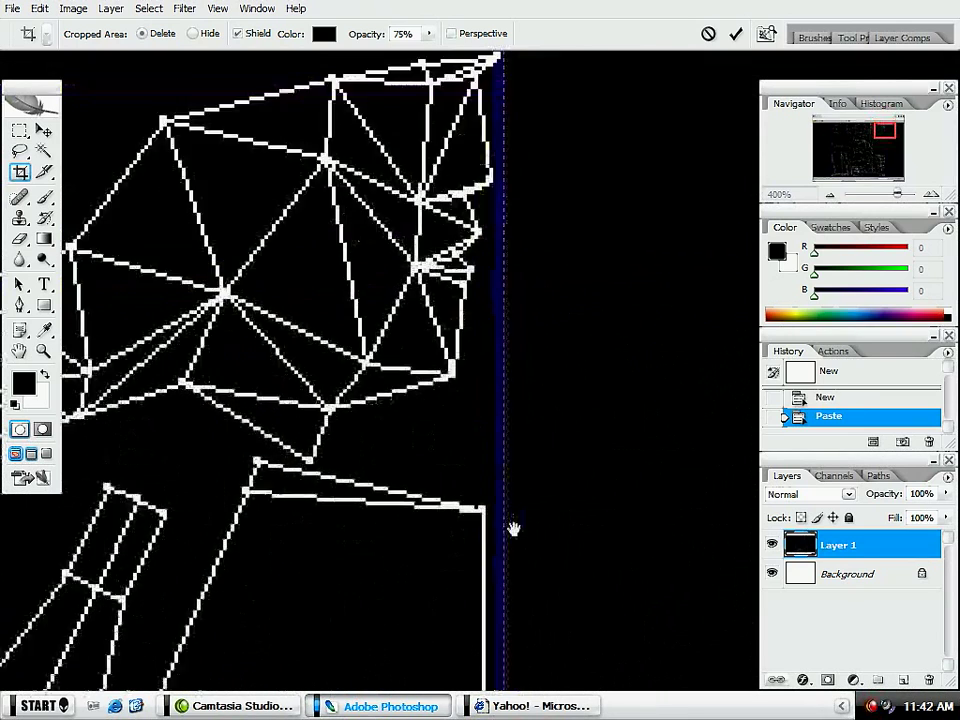
scroll(540, 523, down, 8)
scroll(542, 491, left, 3)
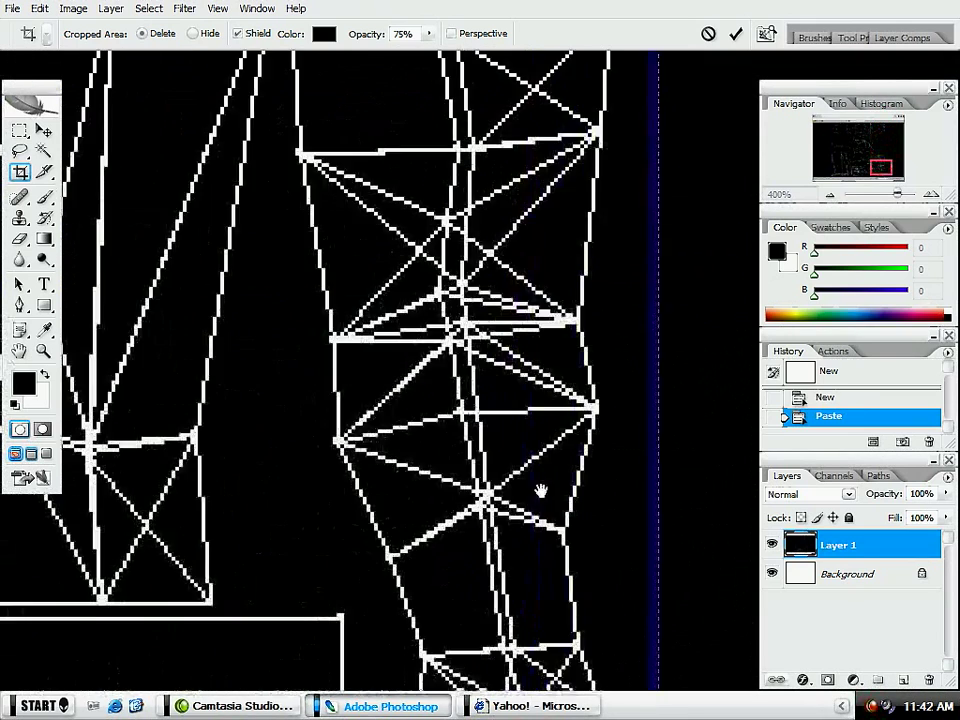
scroll(537, 447, down, 3)
key(Return)
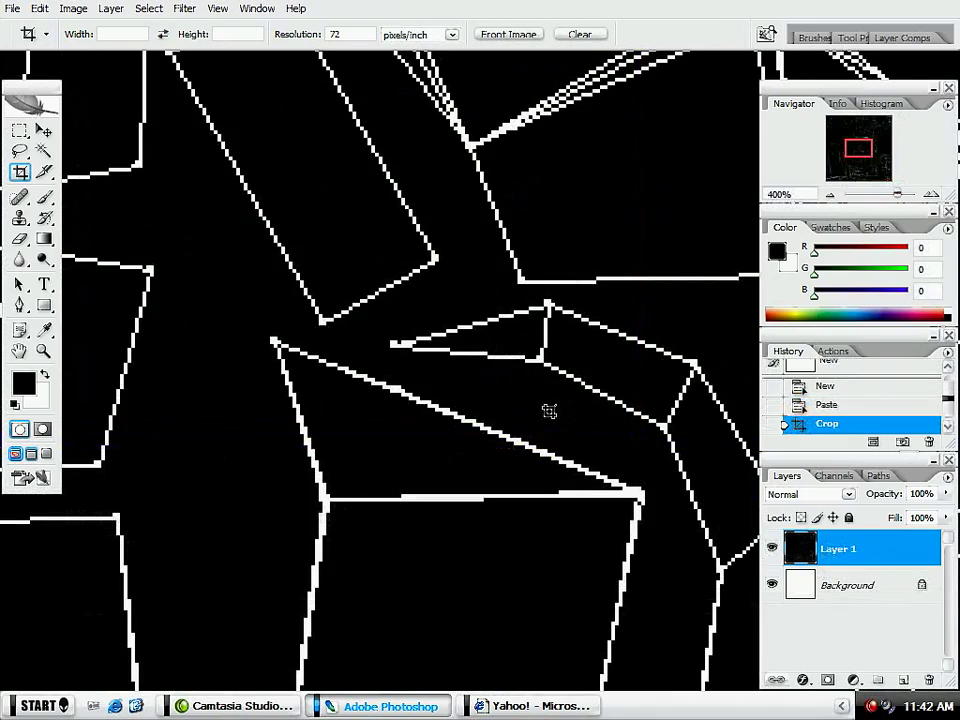
Step: Desaturate the cropped UV layout layer to remove the blue from its border
key(ctrl+minus)
key(ctrl+minus)
key(ctrl+minus)
key(ctrl+minus)
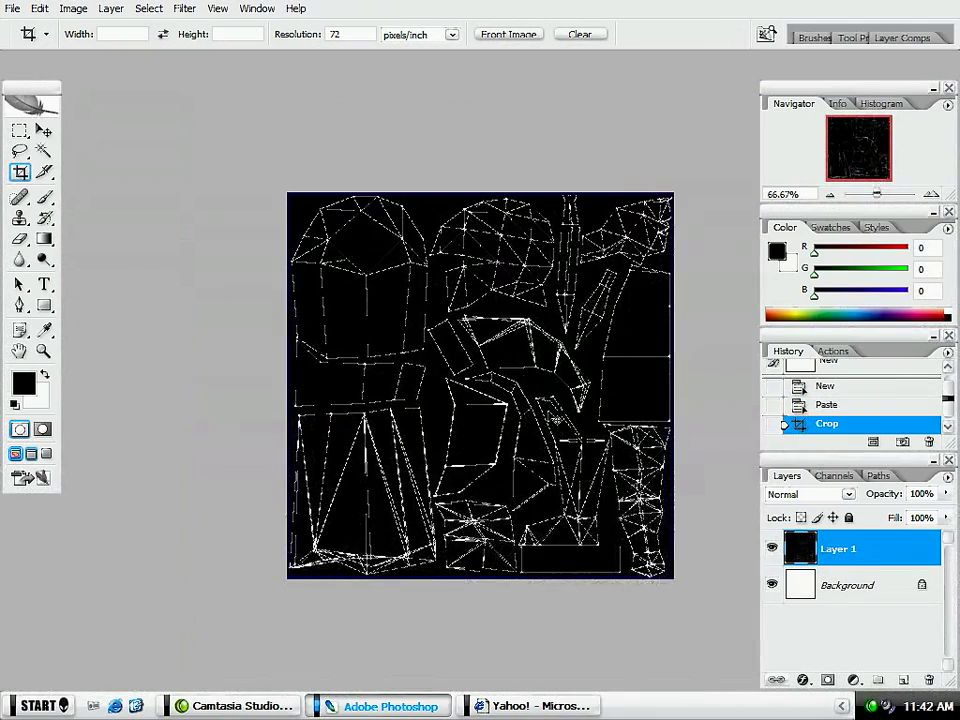
key(ctrl+plus)
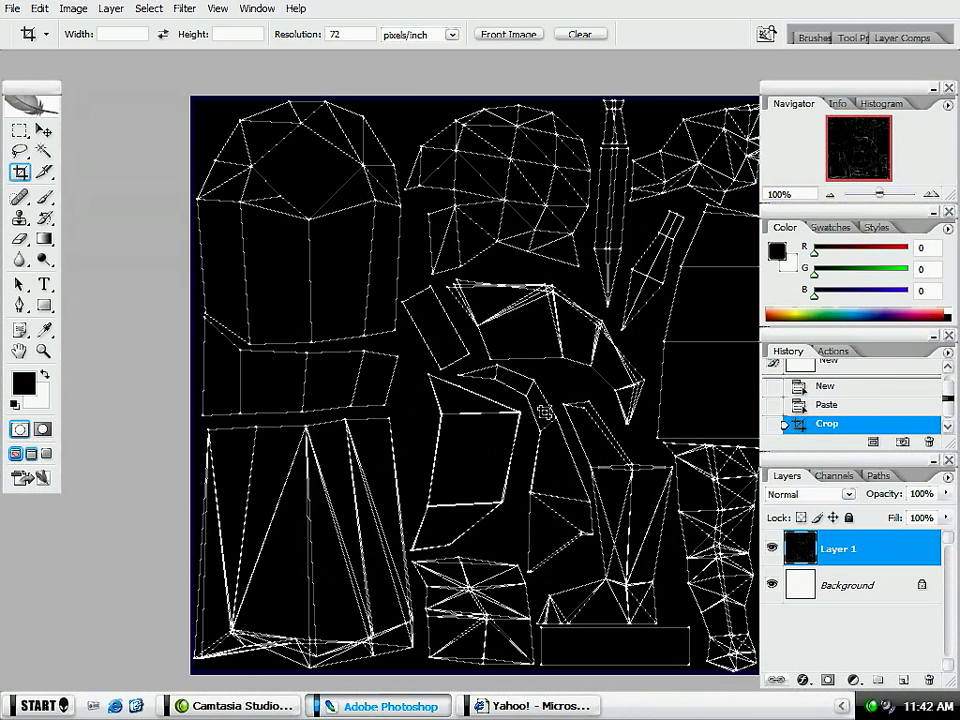
key(ctrl+l)
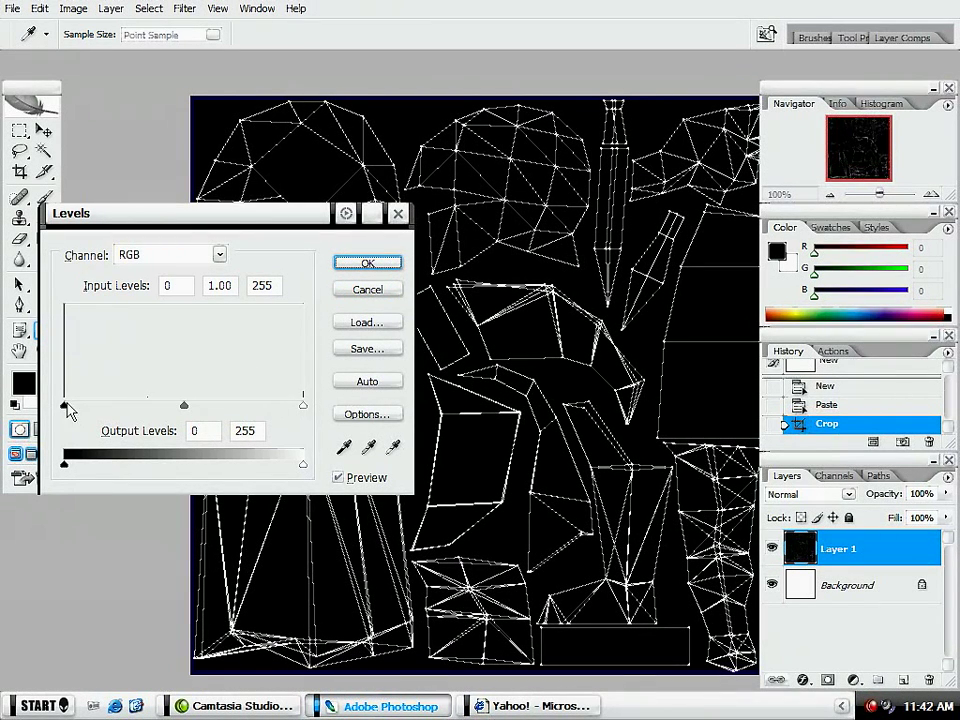
click(386, 291)
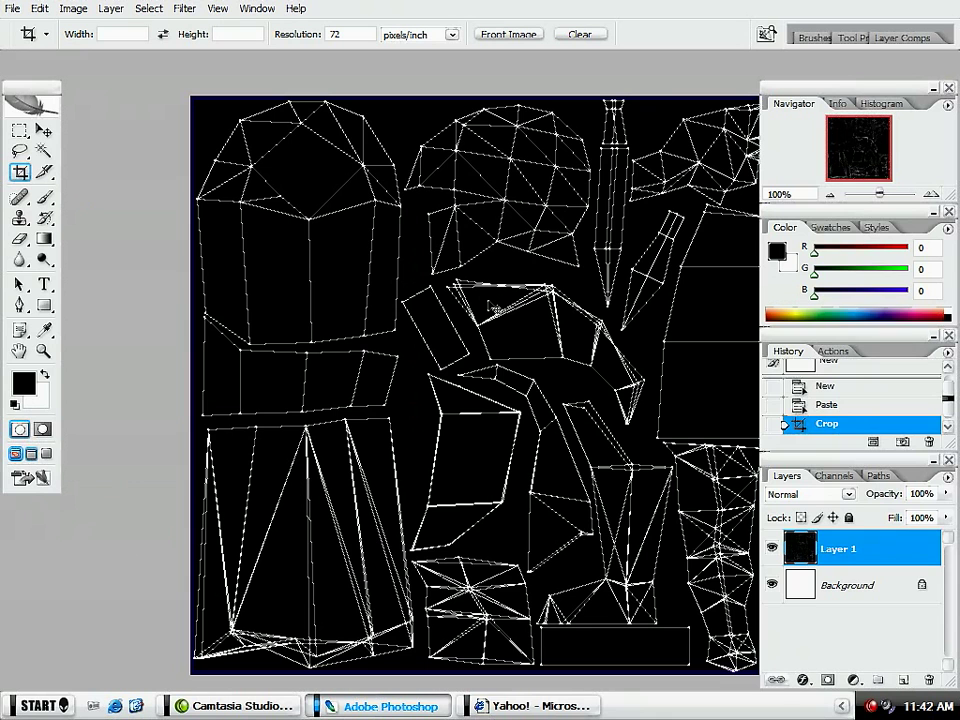
key(ctrl+shift+u)
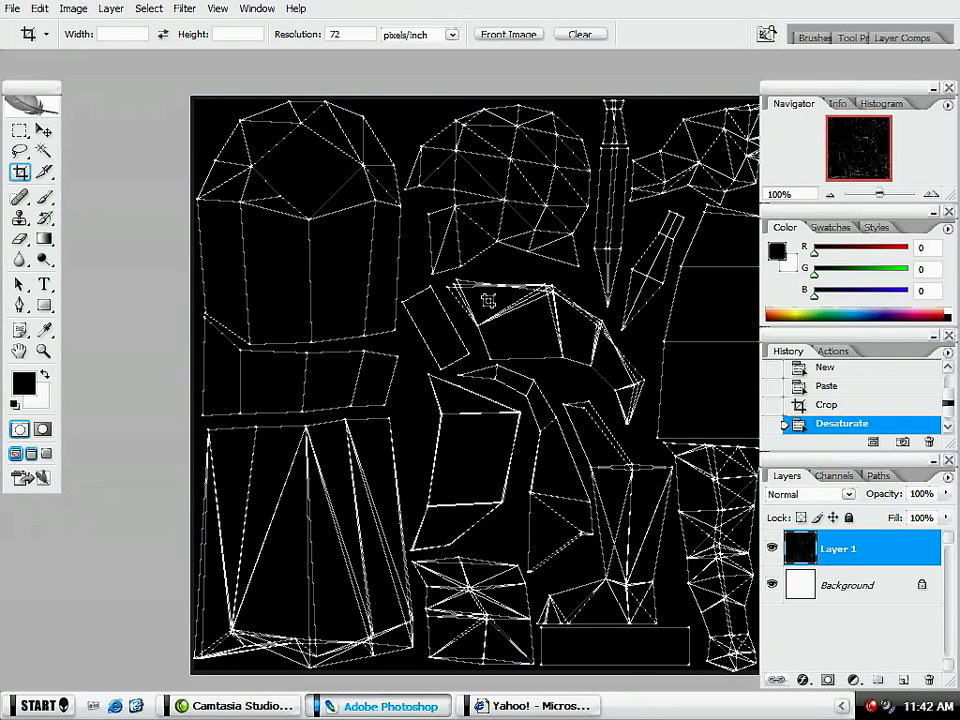
Step: Raise the shadow input level of the UV layout layer with Levels to turn its dark gray areas black
key(ctrl+l)
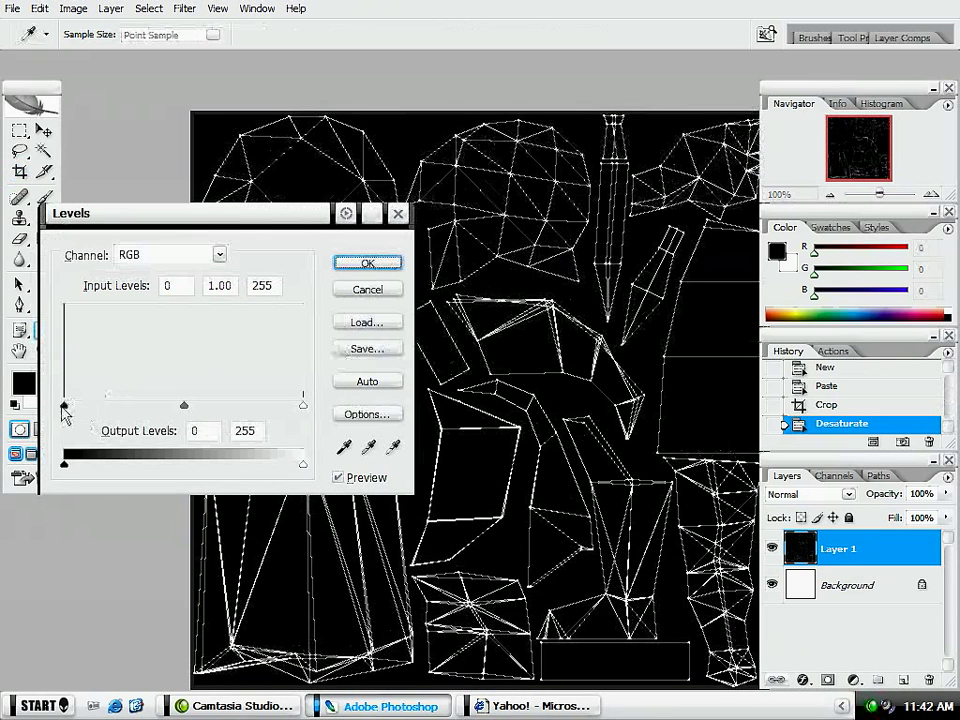
drag(63, 410, 160, 408)
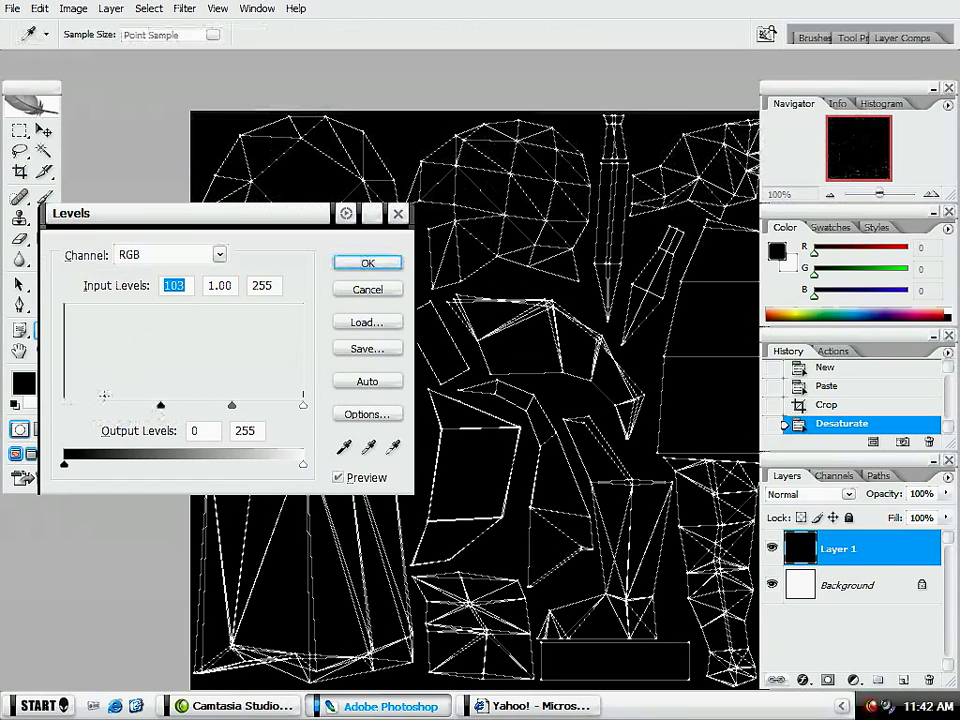
drag(158, 408, 137, 410)
click(385, 265)
key(c)
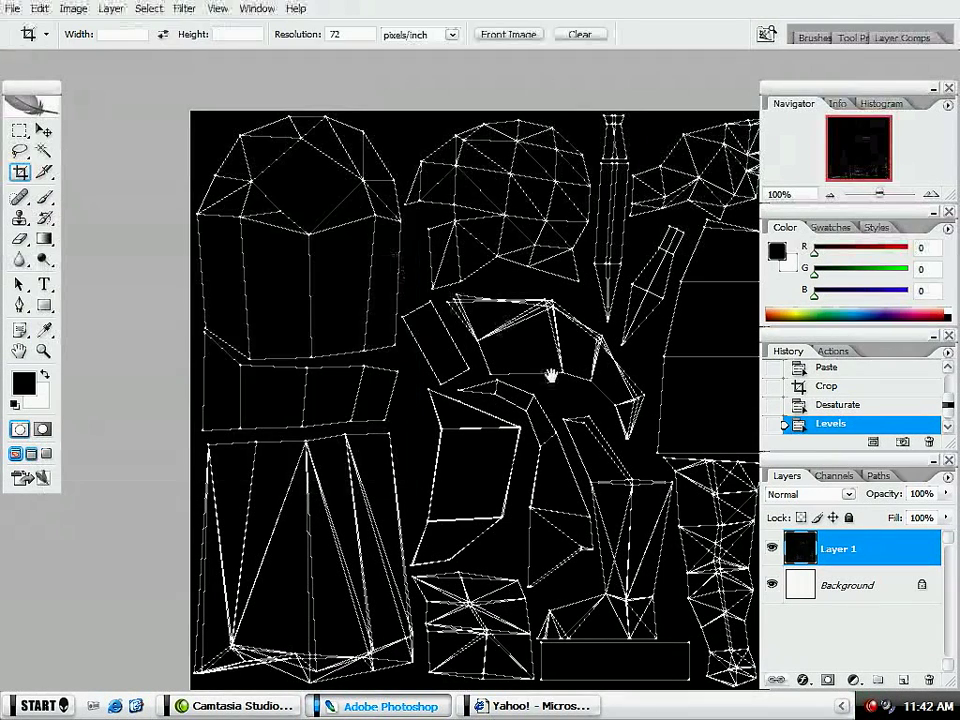
Step: Invert the UV layout layer to get black wireframe lines on a white background
drag(553, 375, 405, 313)
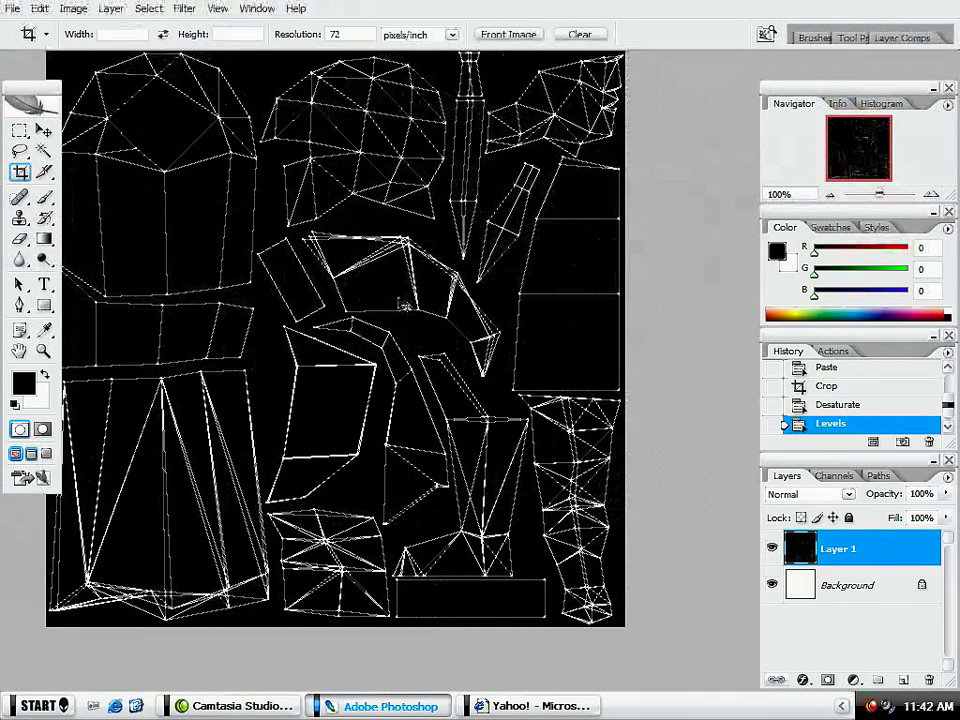
key(ctrl+i)
click(74, 9)
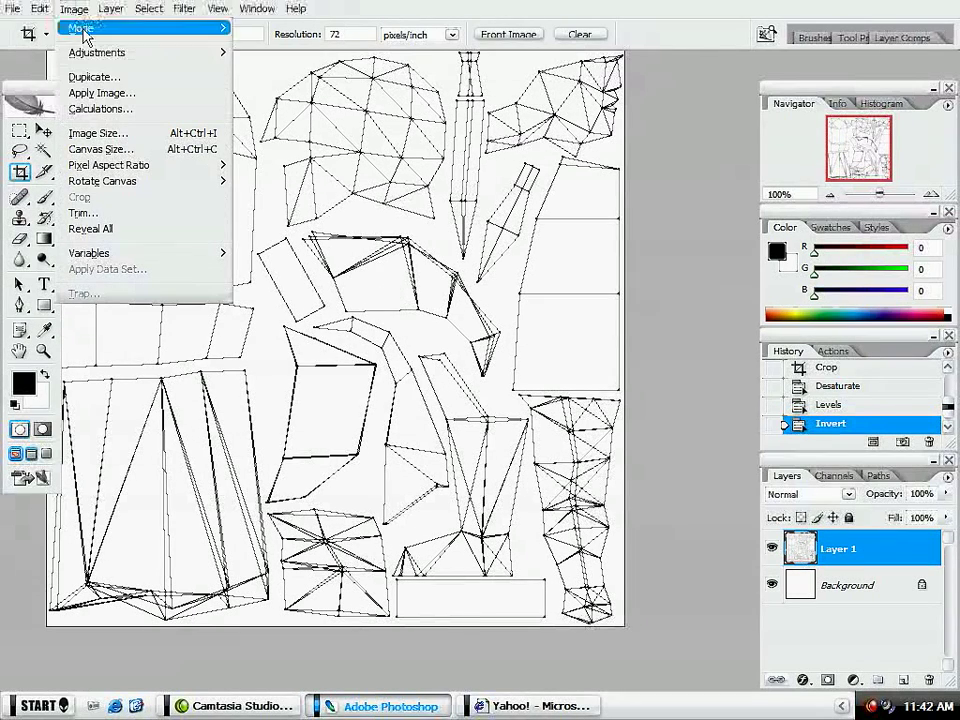
mouse_move(122, 52)
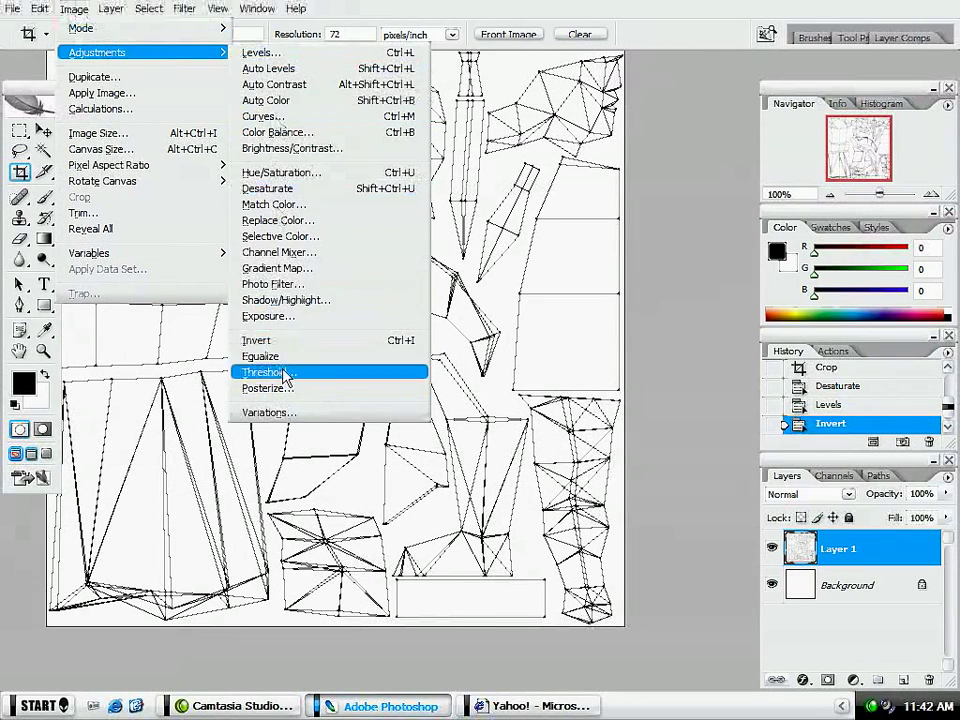
click(370, 8)
drag(390, 258, 472, 312)
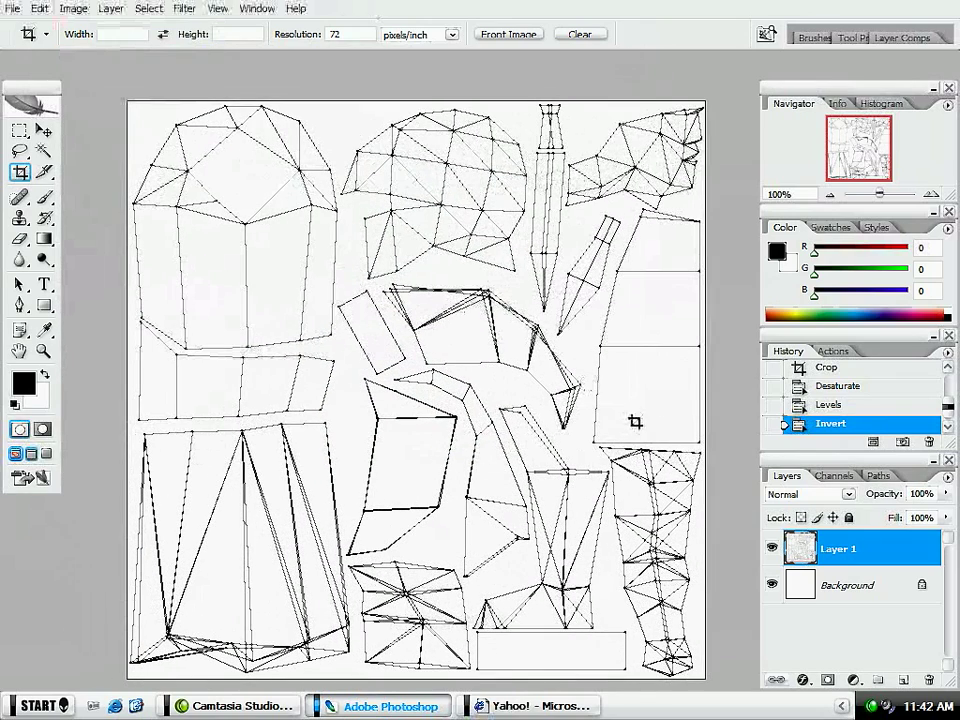
Step: Save the document as a Photoshop file named five in the tutorials folder
key(ctrl+s)
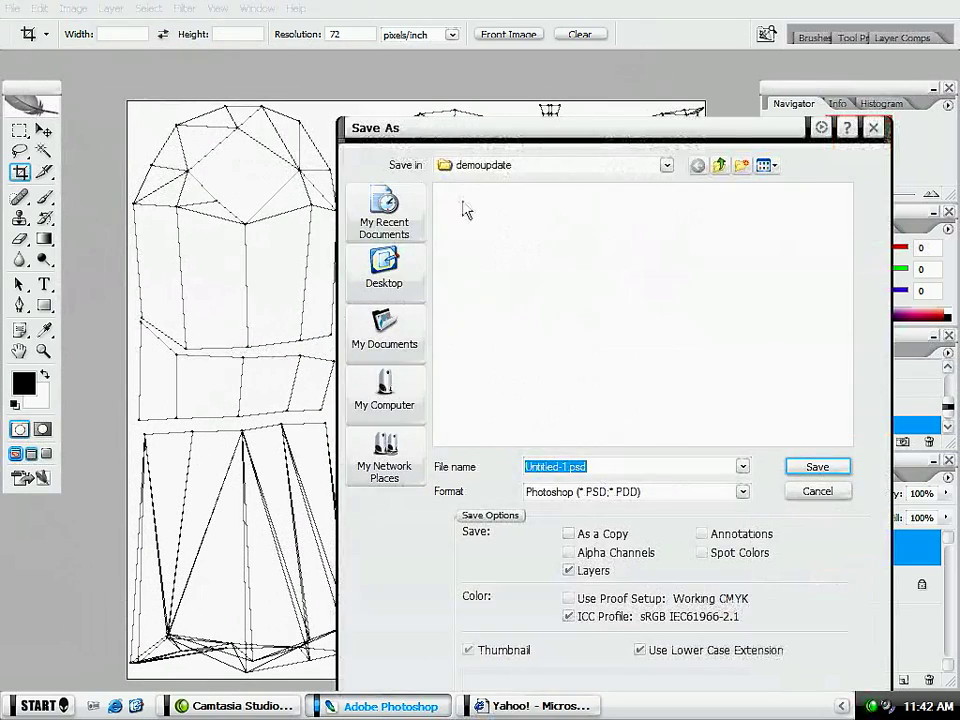
click(718, 165)
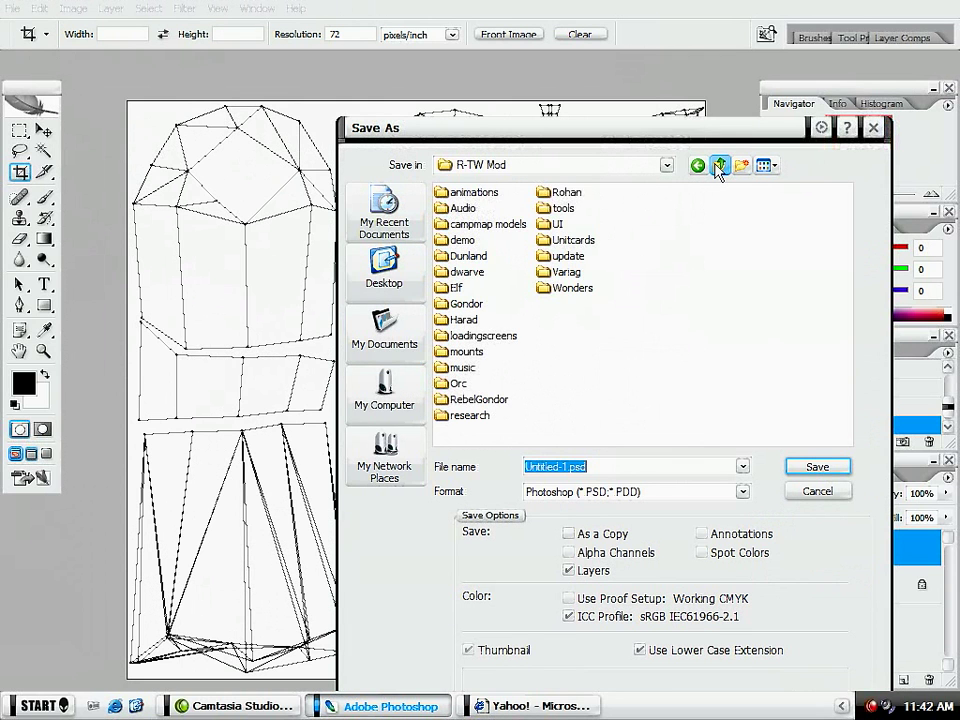
click(718, 165)
double_click(468, 415)
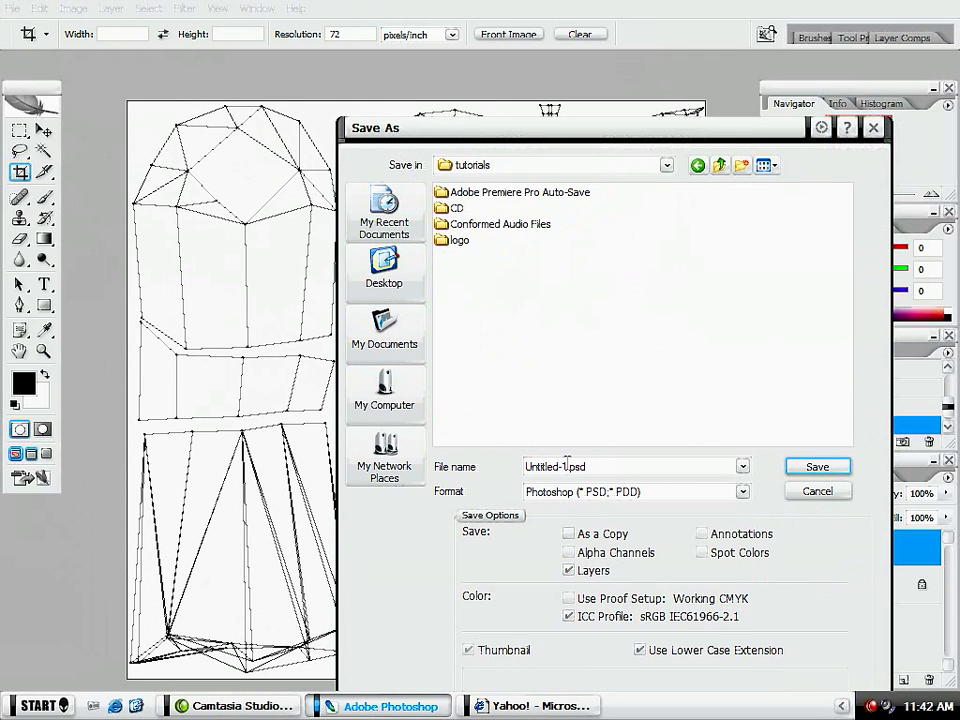
double_click(607, 462)
text(five)
key(Return)
key(Return)
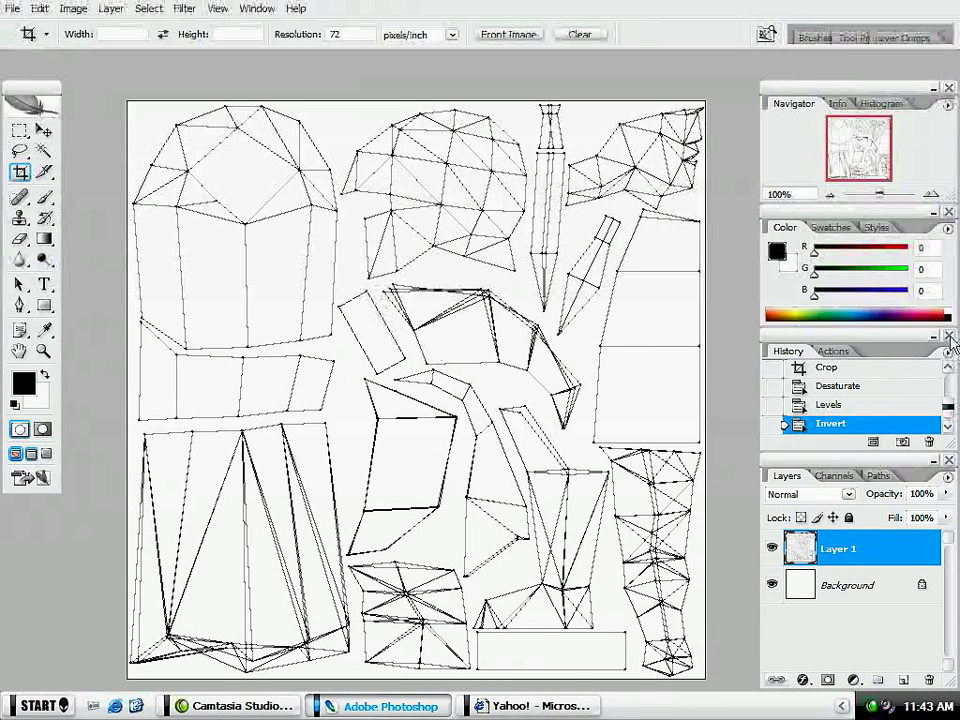
Step: Apply the Basic workspace, accepting its menu and keyboard shortcut changes
click(251, 10)
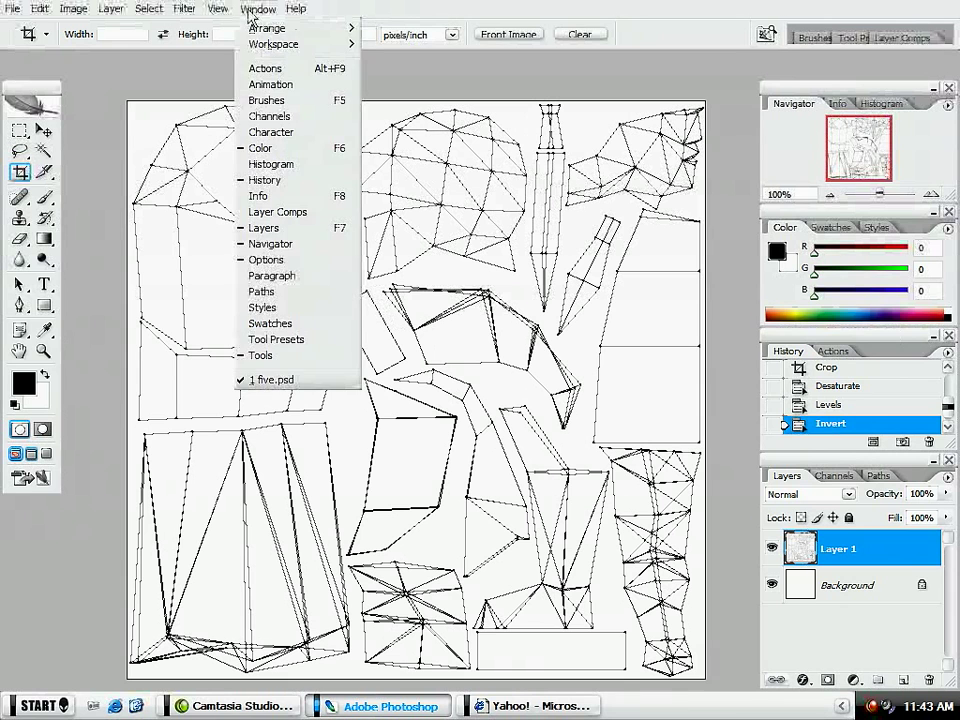
click(268, 181)
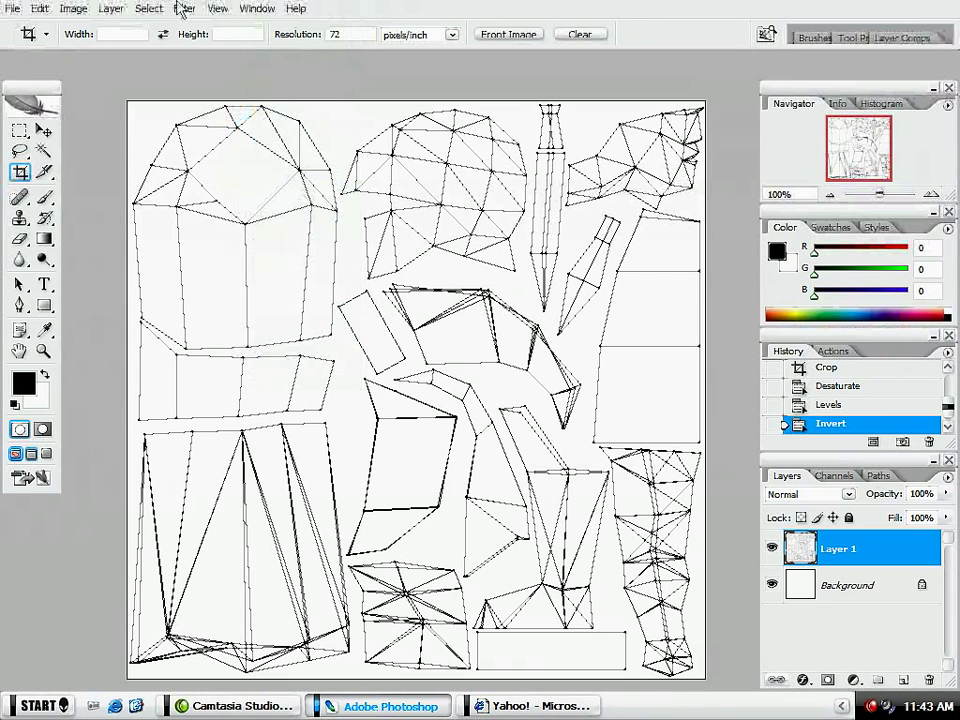
click(256, 9)
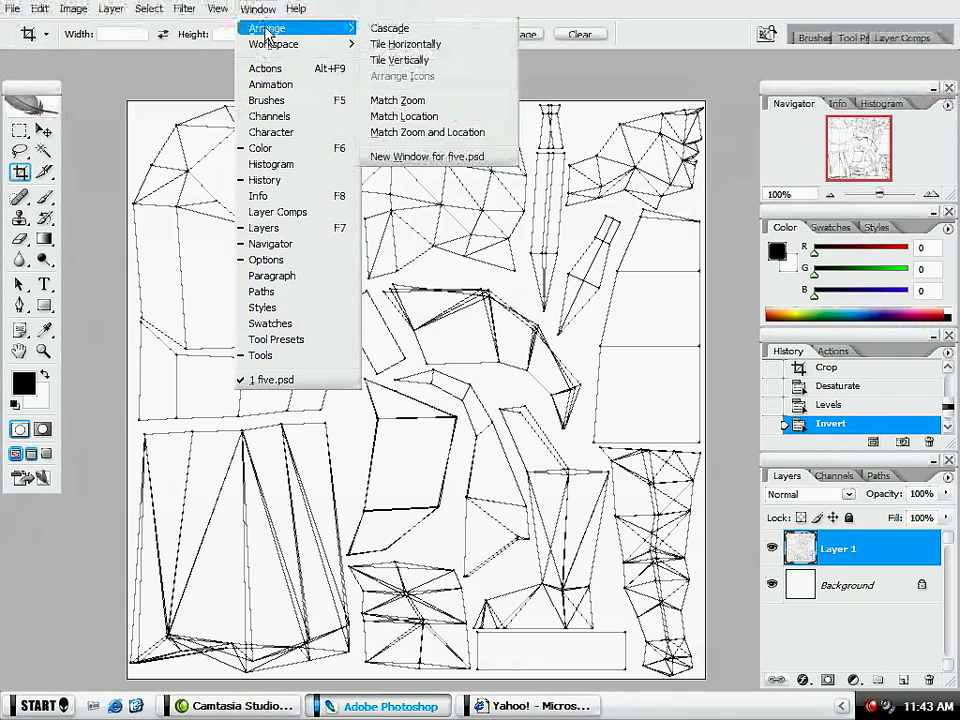
mouse_move(262, 47)
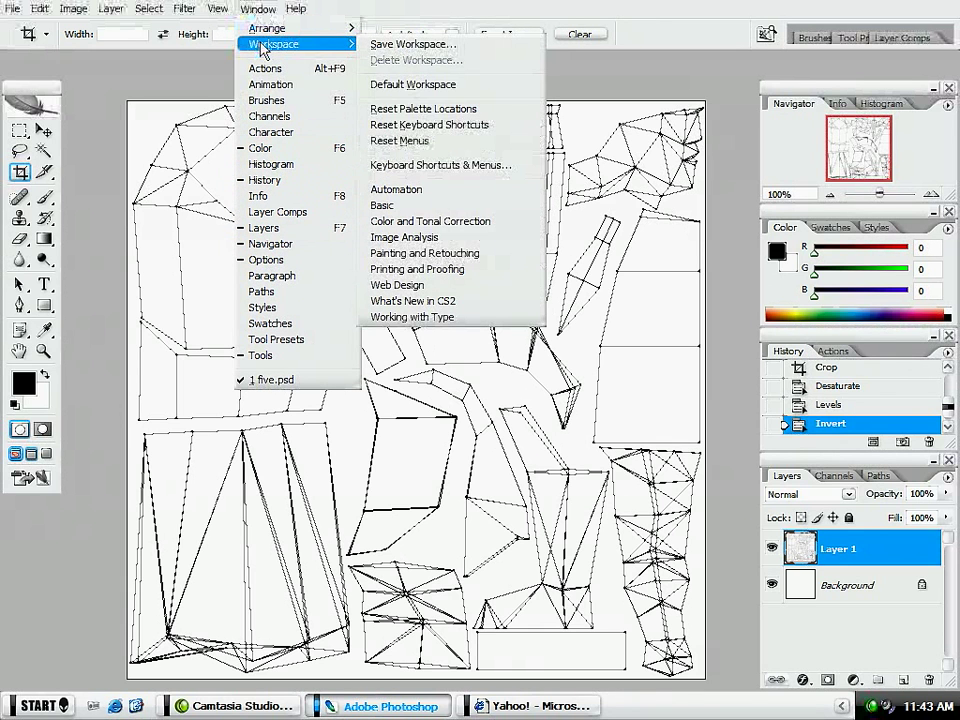
click(404, 205)
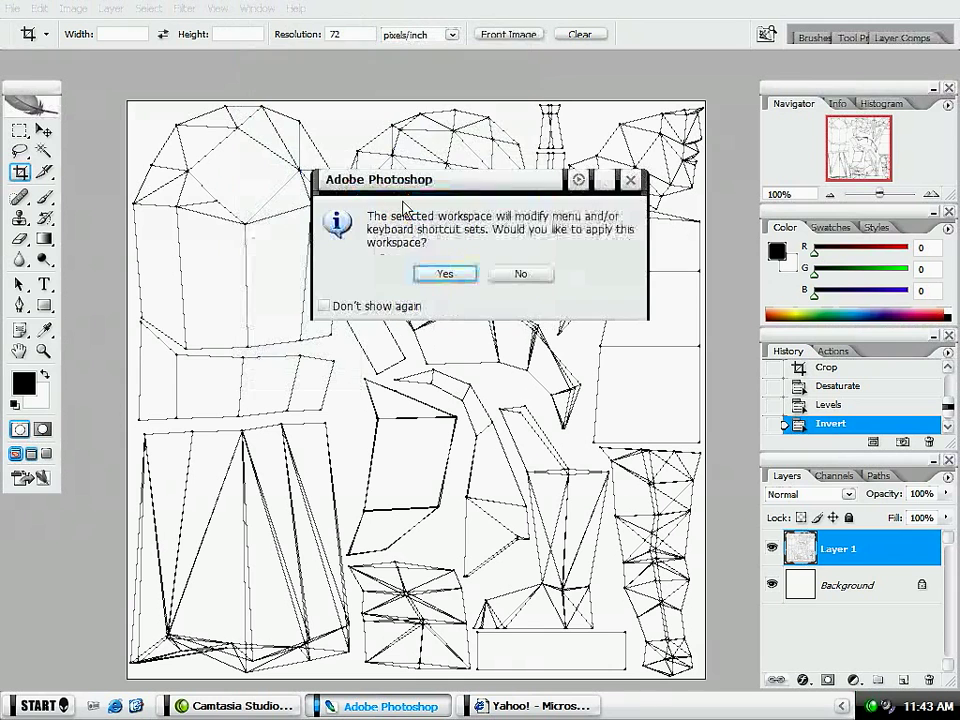
click(440, 273)
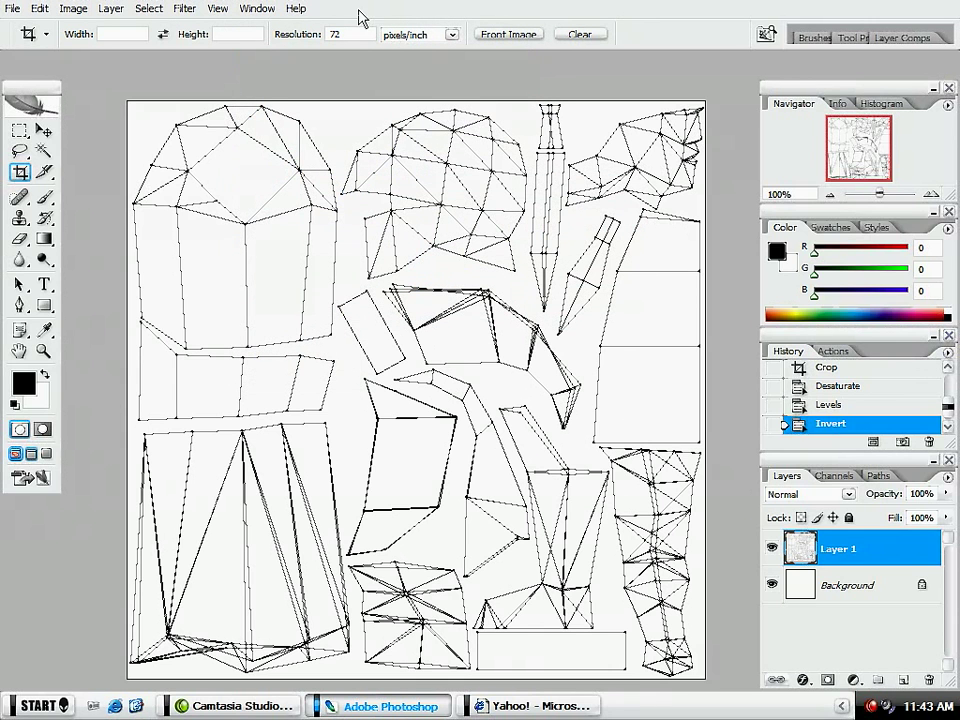
Step: Delete the white Background layer, leaving only the UV layout layer
double_click(862, 590)
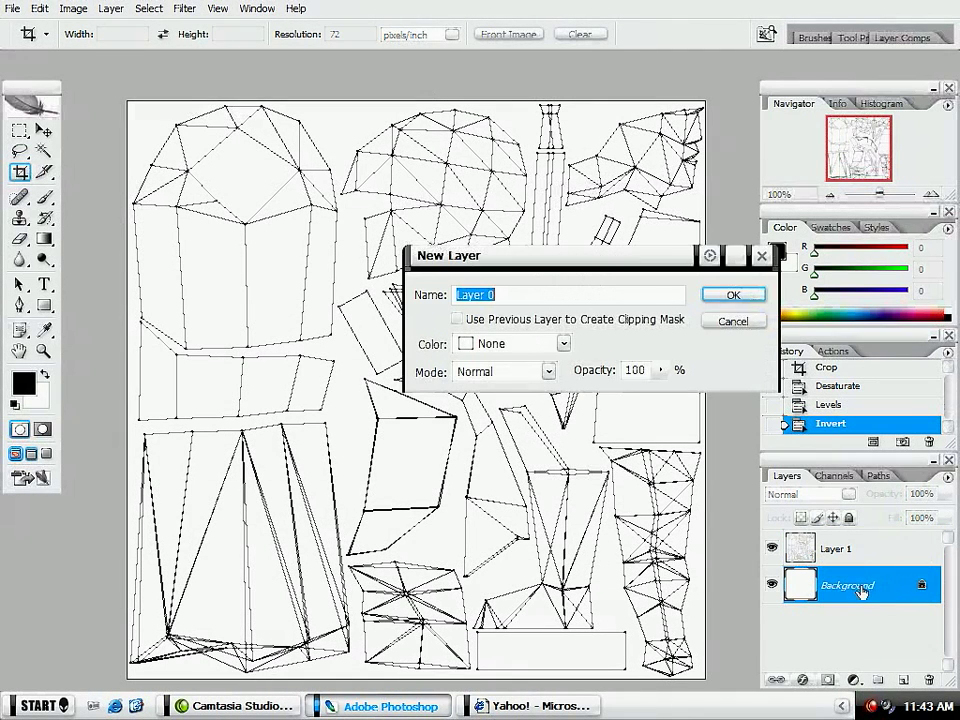
click(740, 321)
drag(874, 594, 934, 673)
Step: Add a new empty layer, place it beneath Layer 1, and keep it selected with Normal blending
click(903, 680)
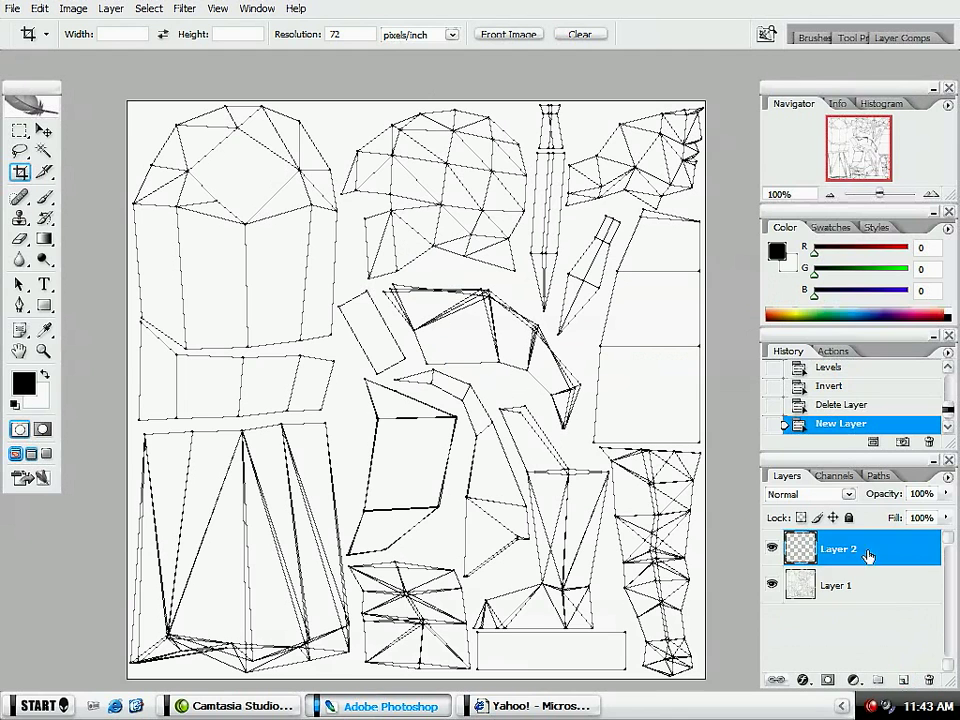
drag(851, 551, 855, 605)
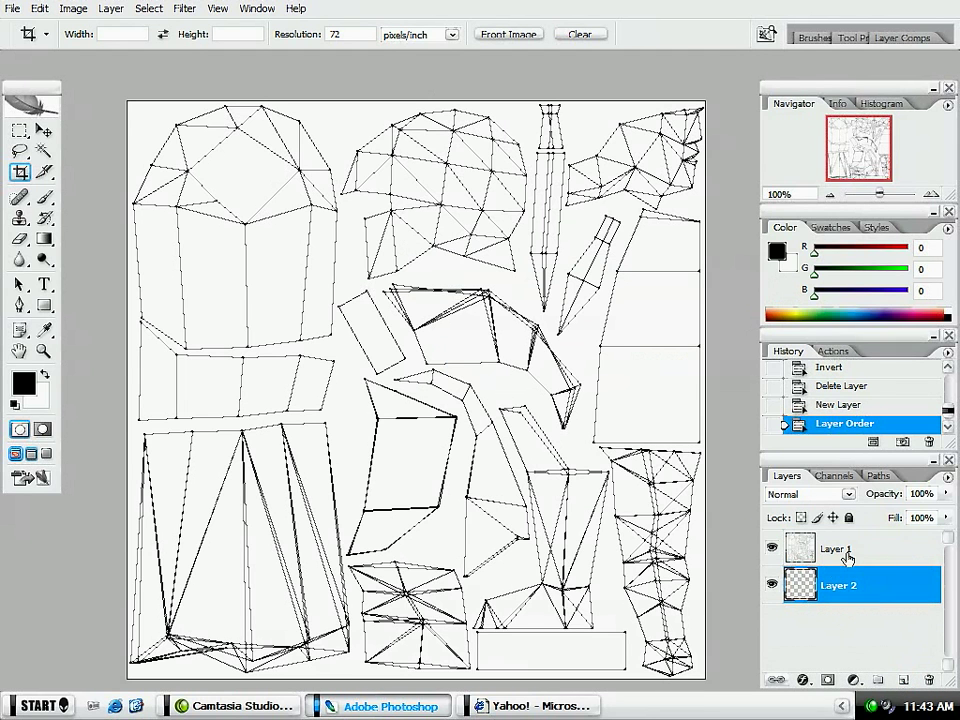
click(846, 555)
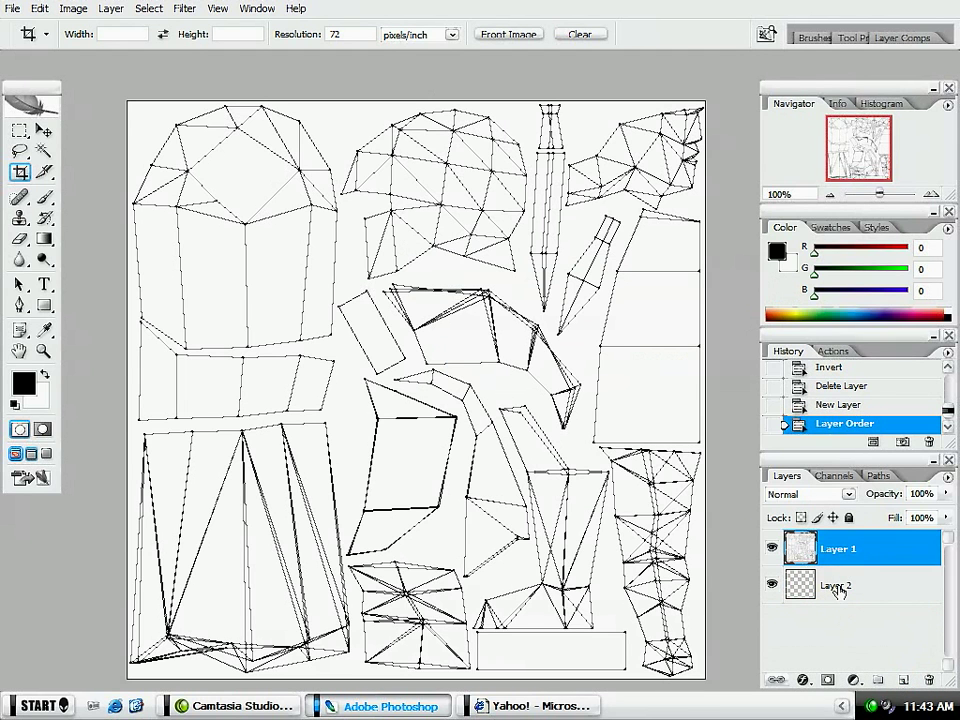
click(857, 596)
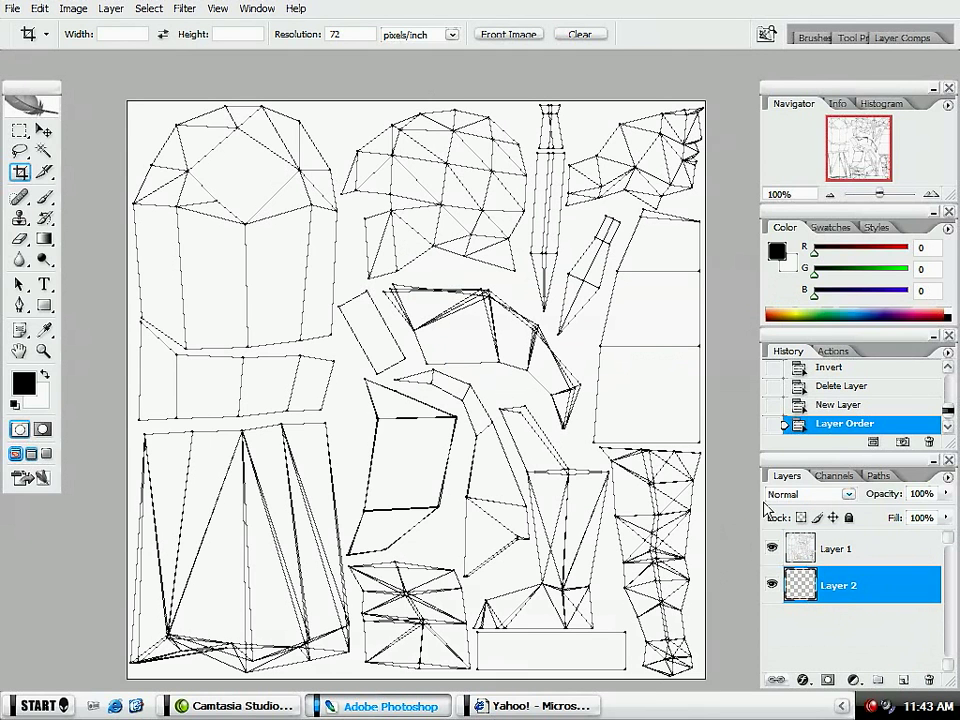
click(790, 494)
click(790, 496)
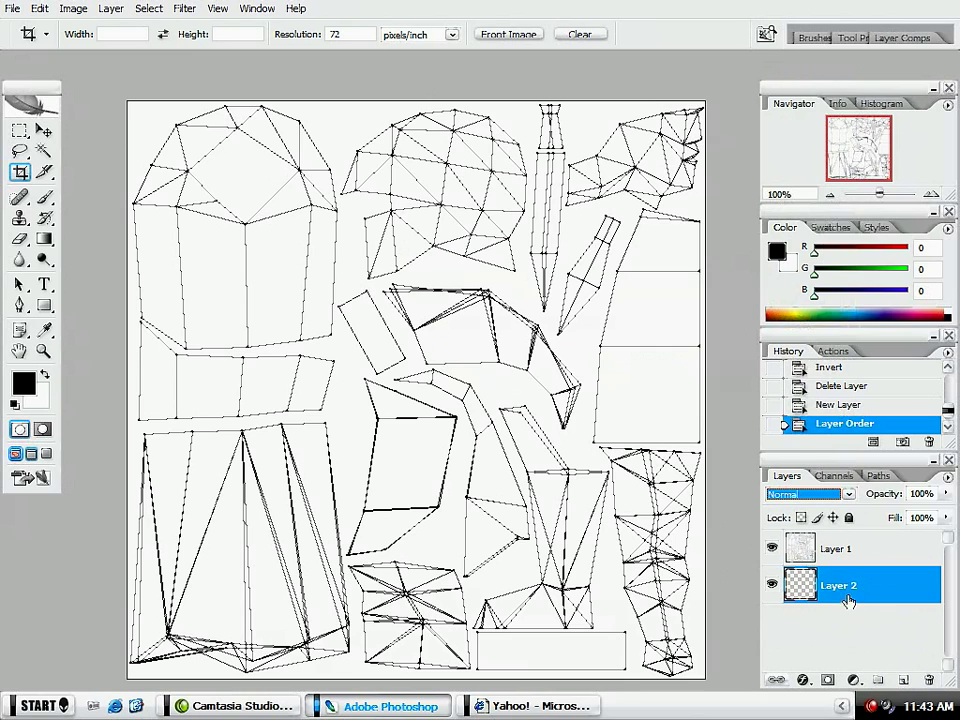
Step: Hide Layer 1 and paint black test strokes across the middle of Layer 2 with a soft 46-pixel brush
click(771, 549)
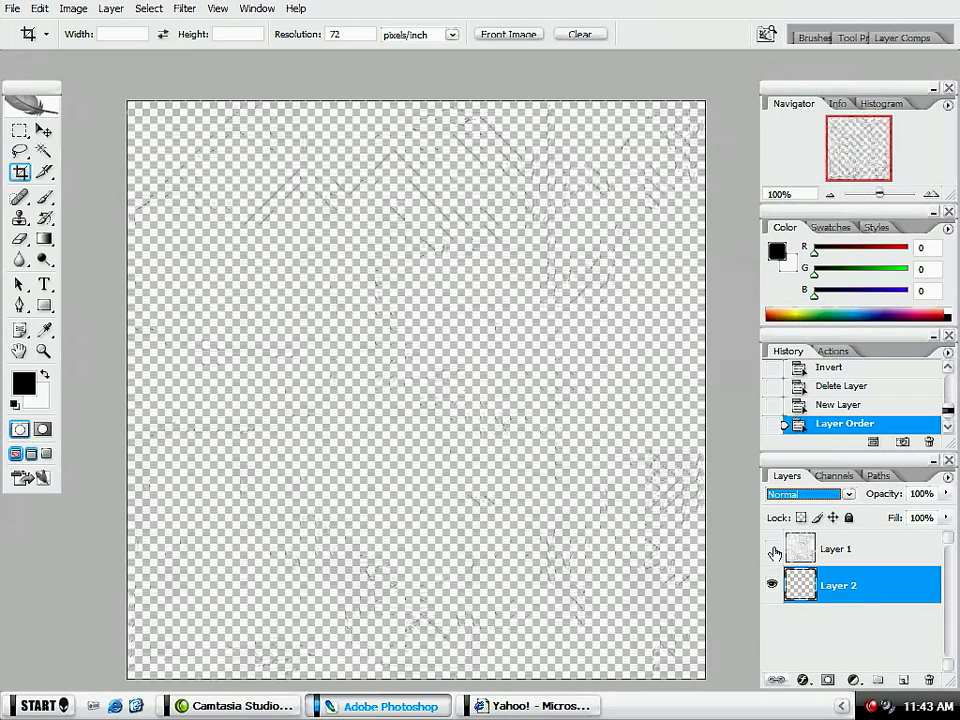
key(b)
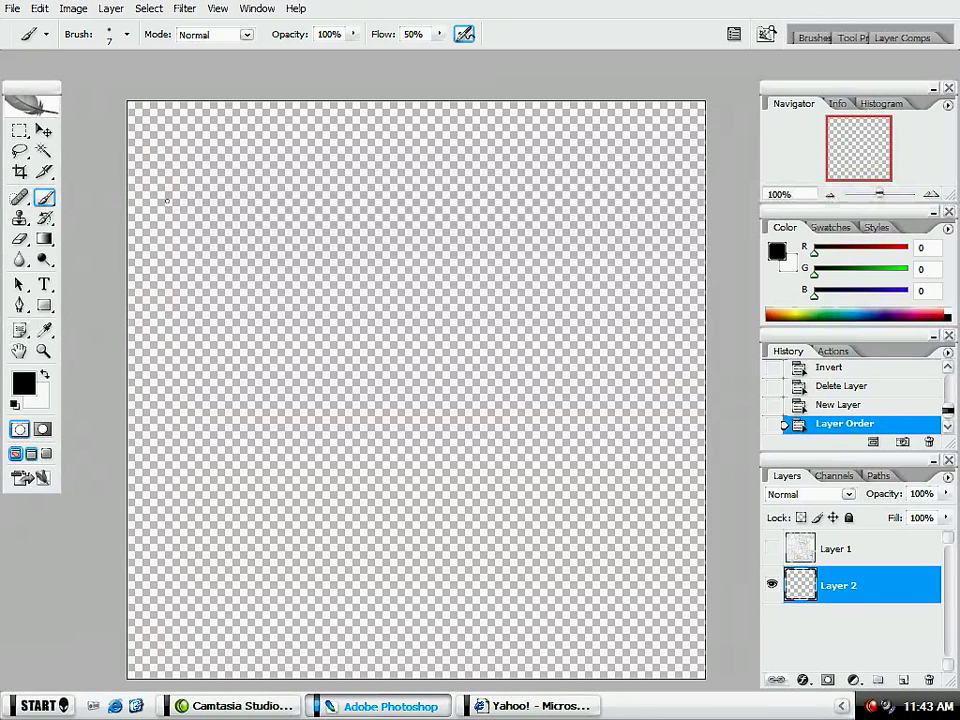
right_click(409, 416)
drag(448, 465, 467, 460)
click(377, 344)
mouse_move(377, 344)
mouse_down()
mouse_move(416, 370)
mouse_move(408, 313)
mouse_move(385, 294)
mouse_move(344, 356)
mouse_move(419, 346)
mouse_move(470, 471)
mouse_move(396, 368)
mouse_move(321, 423)
mouse_move(446, 396)
mouse_move(489, 449)
mouse_move(594, 347)
mouse_move(448, 242)
mouse_up()
Step: Show Layer 1 again and set its blending mode to Multiply
click(774, 549)
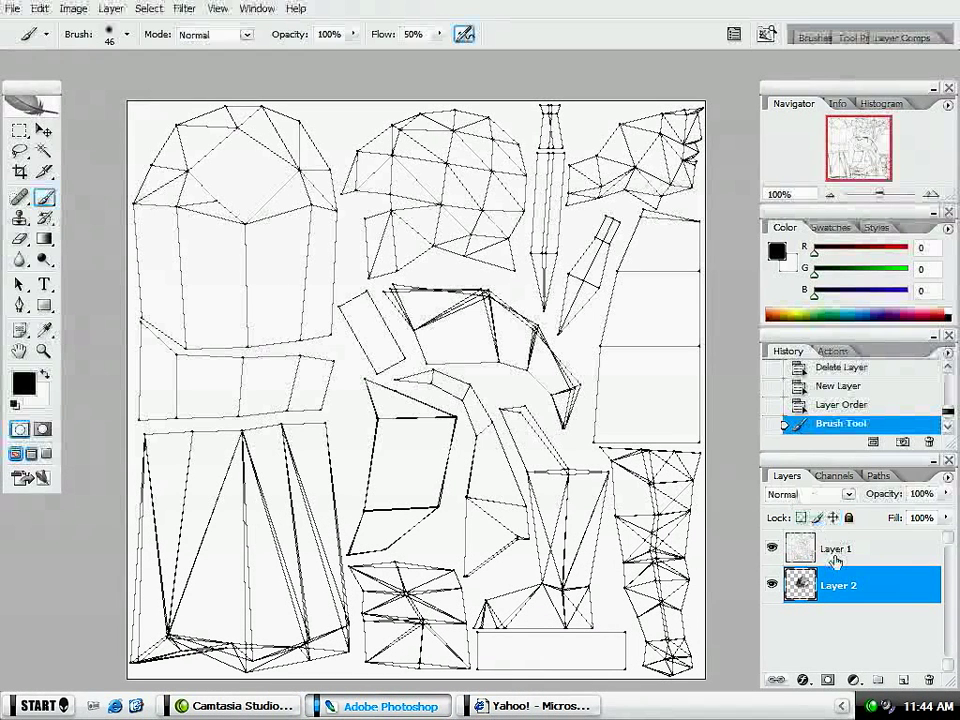
click(805, 549)
click(812, 498)
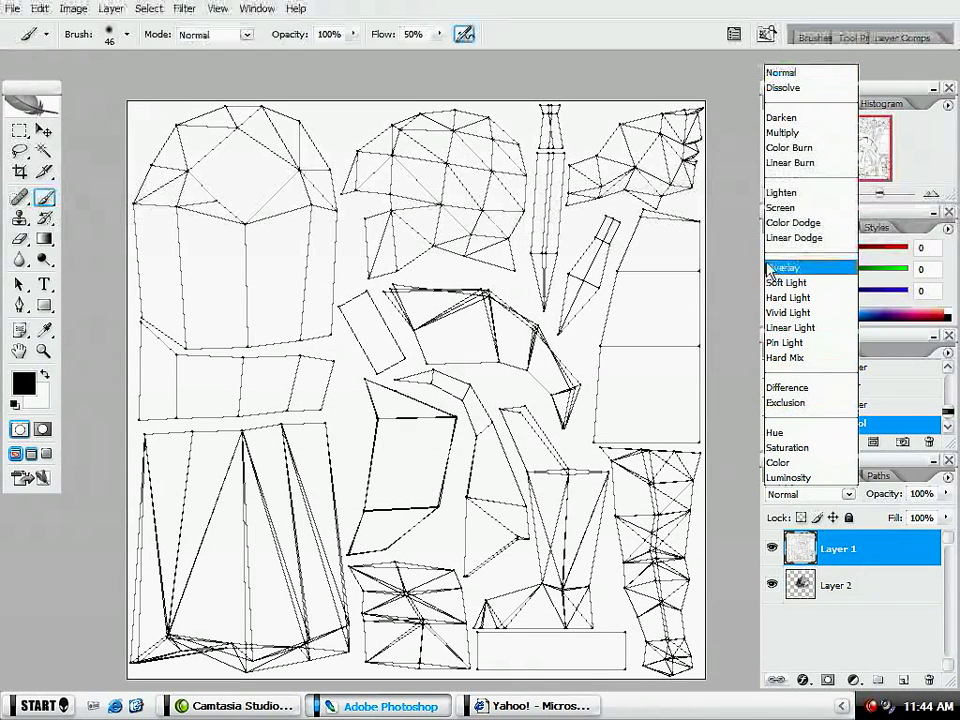
click(784, 133)
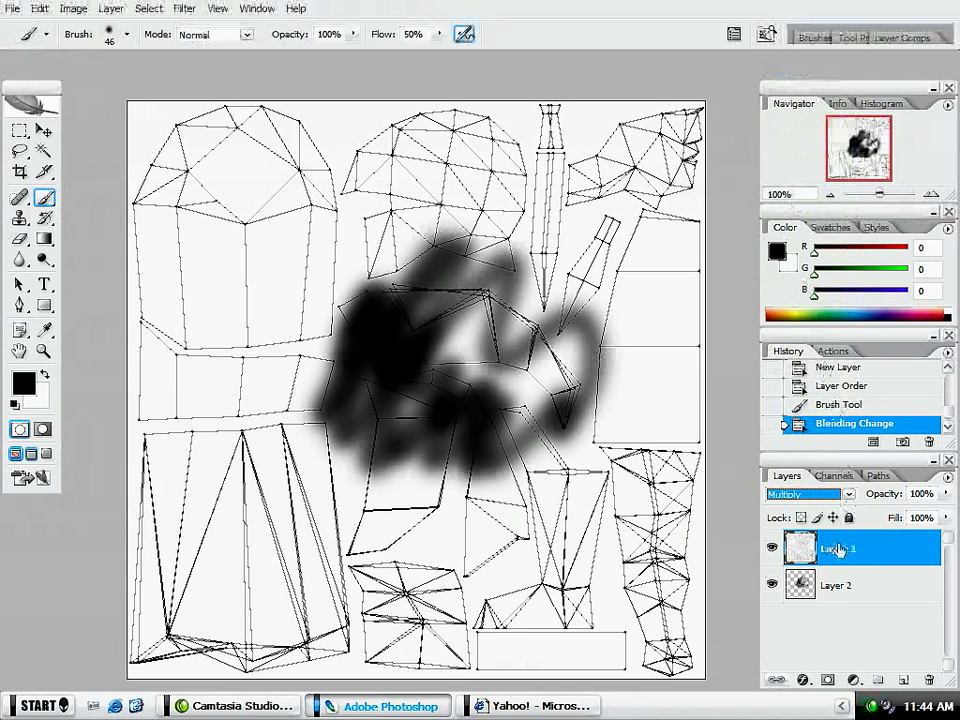
Step: Duplicate Layer 1, placing the copy beneath Layer 2 with Normal blending
key(ctrl+j)
drag(812, 549, 829, 633)
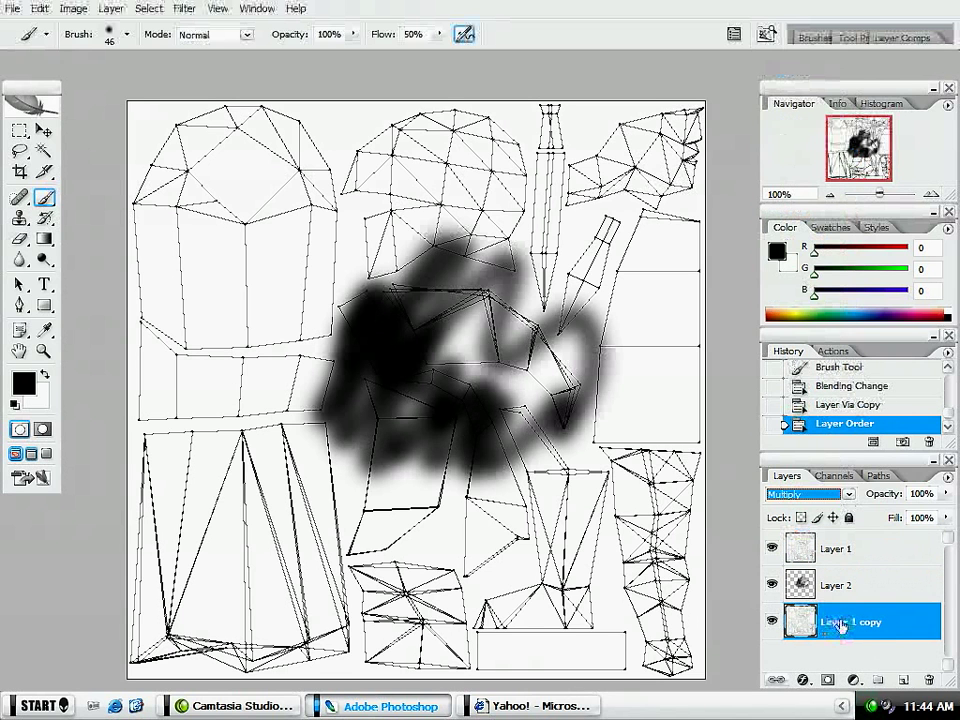
click(838, 494)
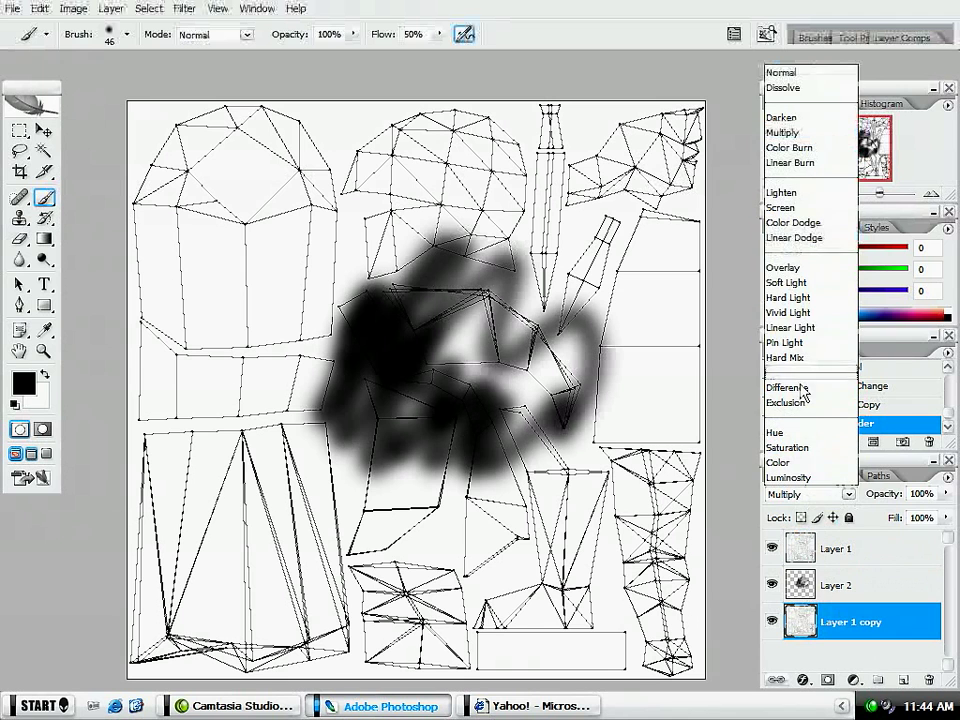
click(780, 72)
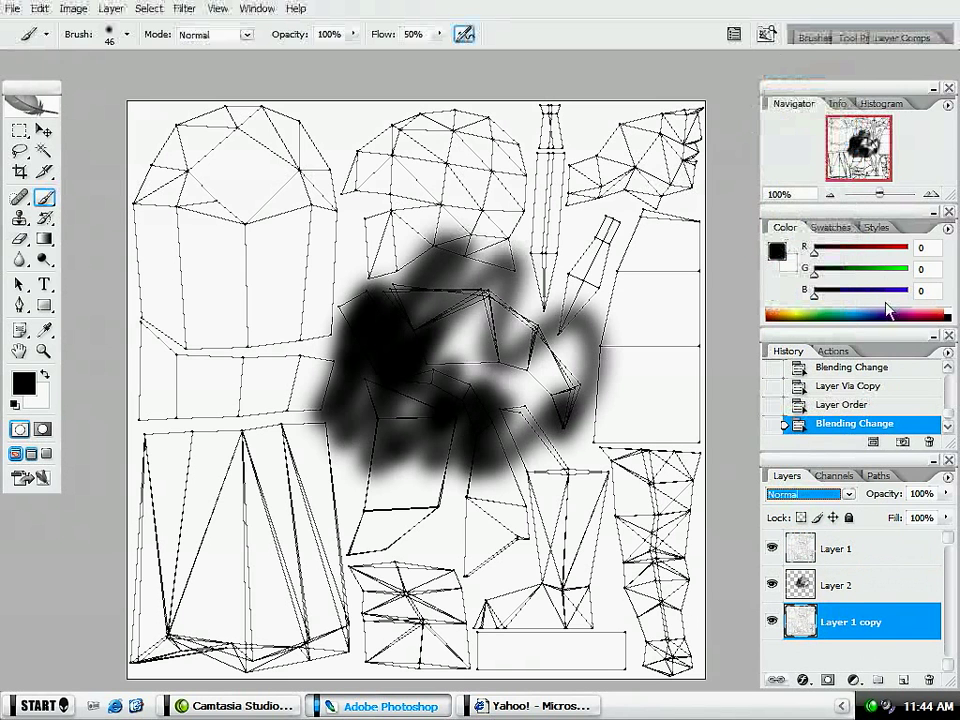
Step: Try out the opacity setting on Layer 1 and hide the layer
click(912, 542)
drag(945, 498, 868, 517)
click(772, 548)
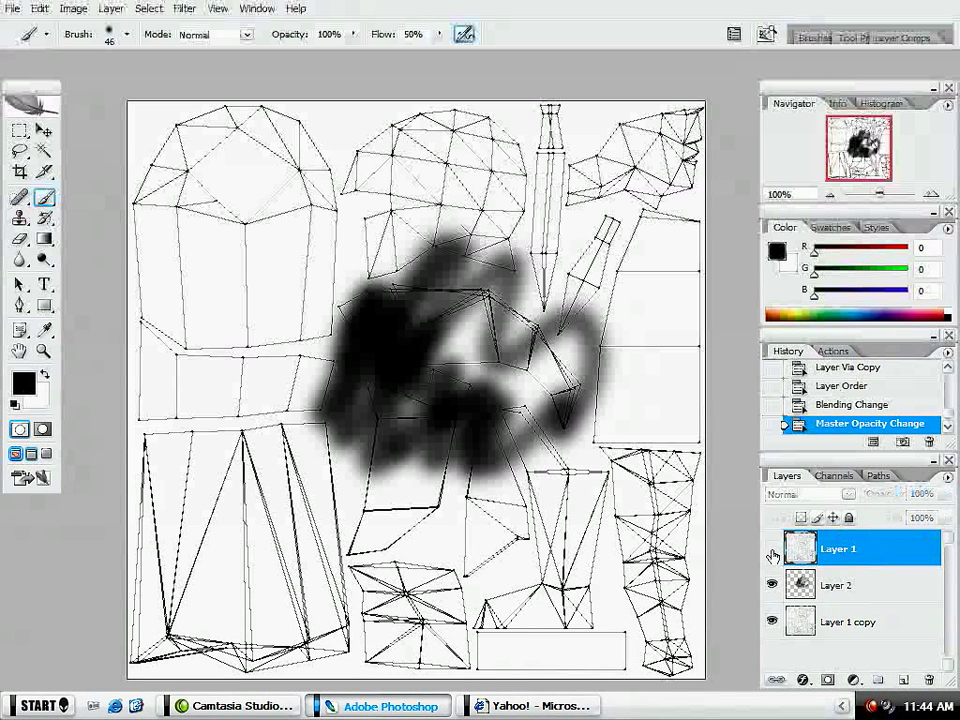
Step: Paint yellow test strokes over the upper-left UV pieces on Layer 2, and clear the layer's entire contents
click(837, 586)
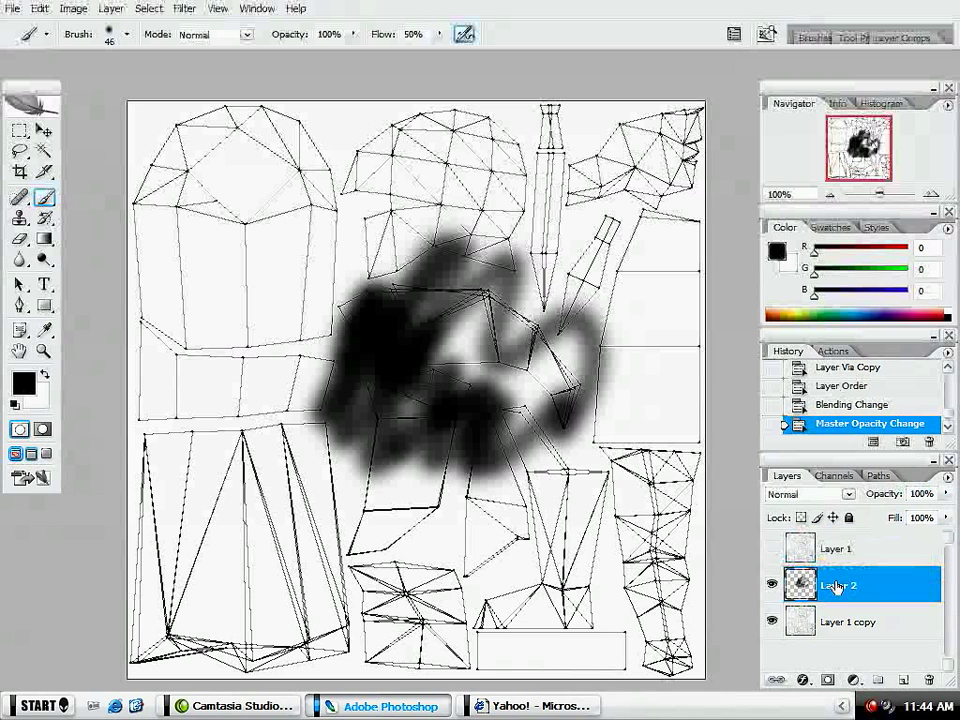
click(831, 227)
click(806, 282)
mouse_move(326, 240)
mouse_down()
mouse_move(285, 337)
mouse_move(340, 272)
mouse_move(315, 330)
mouse_move(254, 345)
mouse_move(250, 318)
mouse_move(284, 210)
mouse_move(282, 178)
mouse_move(196, 276)
mouse_move(171, 266)
mouse_move(203, 156)
mouse_move(157, 295)
mouse_move(167, 333)
mouse_move(245, 242)
mouse_move(228, 328)
mouse_move(273, 304)
mouse_move(279, 313)
mouse_move(184, 378)
mouse_move(172, 266)
mouse_move(140, 237)
mouse_move(155, 150)
mouse_move(146, 168)
mouse_move(199, 171)
mouse_up()
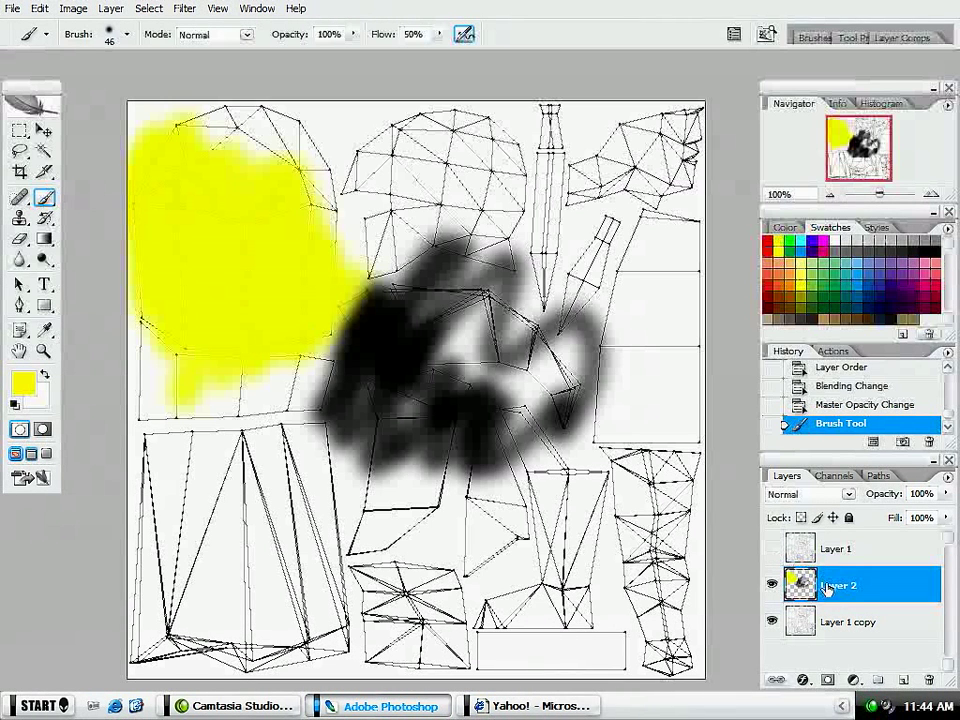
key(ctrl+a)
key(Delete)
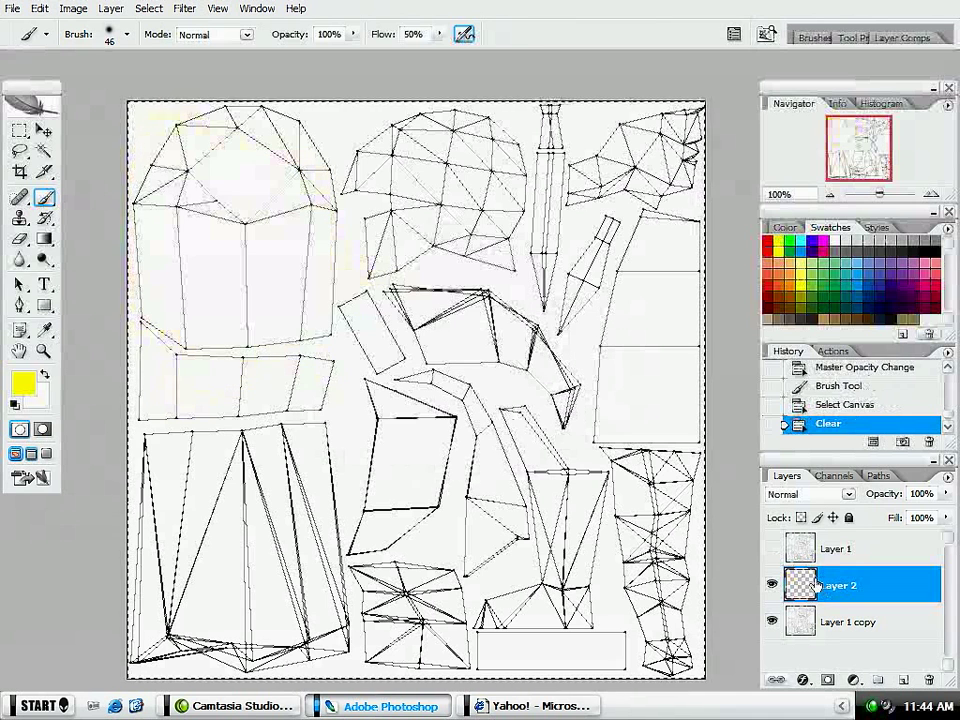
Step: Deselect the canvas and set the brush hardness to 100%
key(ctrl+d)
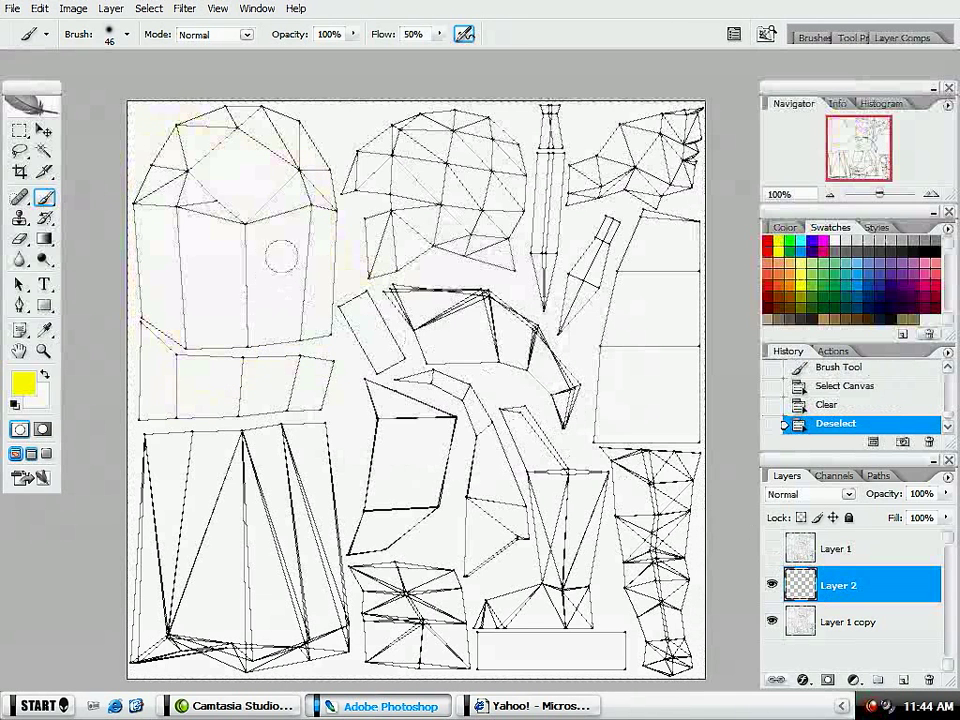
right_click(325, 312)
drag(362, 399, 540, 399)
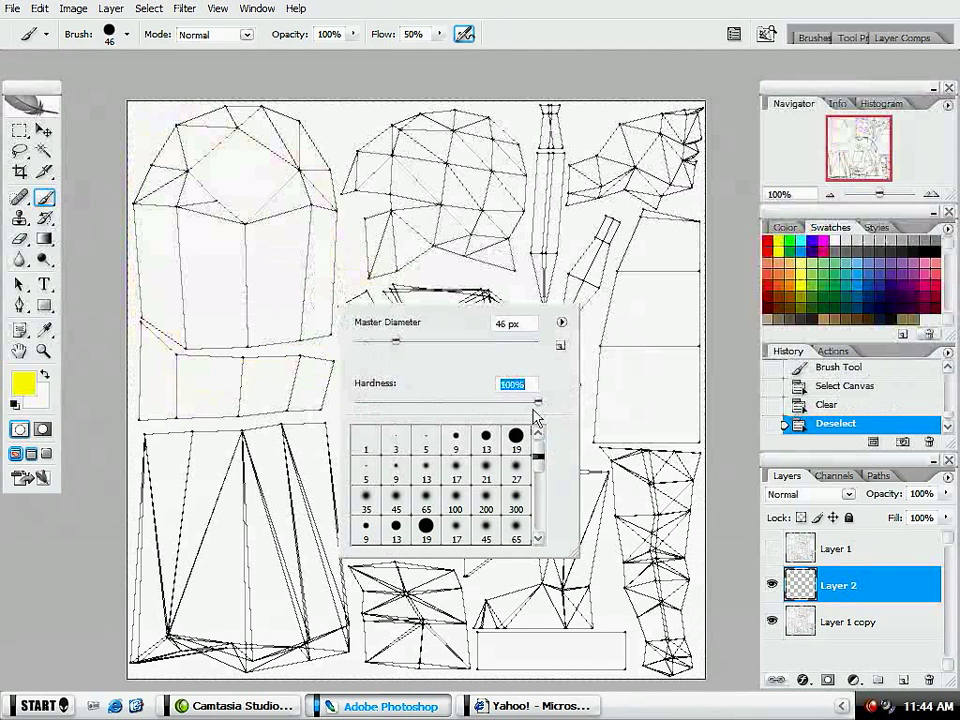
click(600, 407)
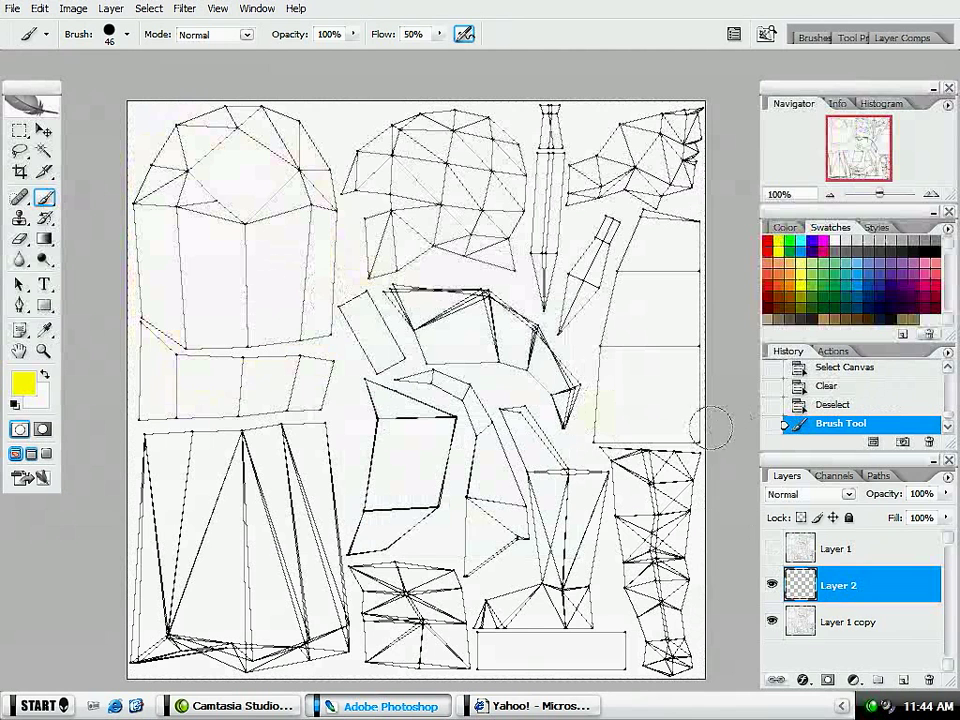
Step: Lock all attributes of Layer 1 copy and make Layer 2 the active layer
click(897, 622)
click(849, 518)
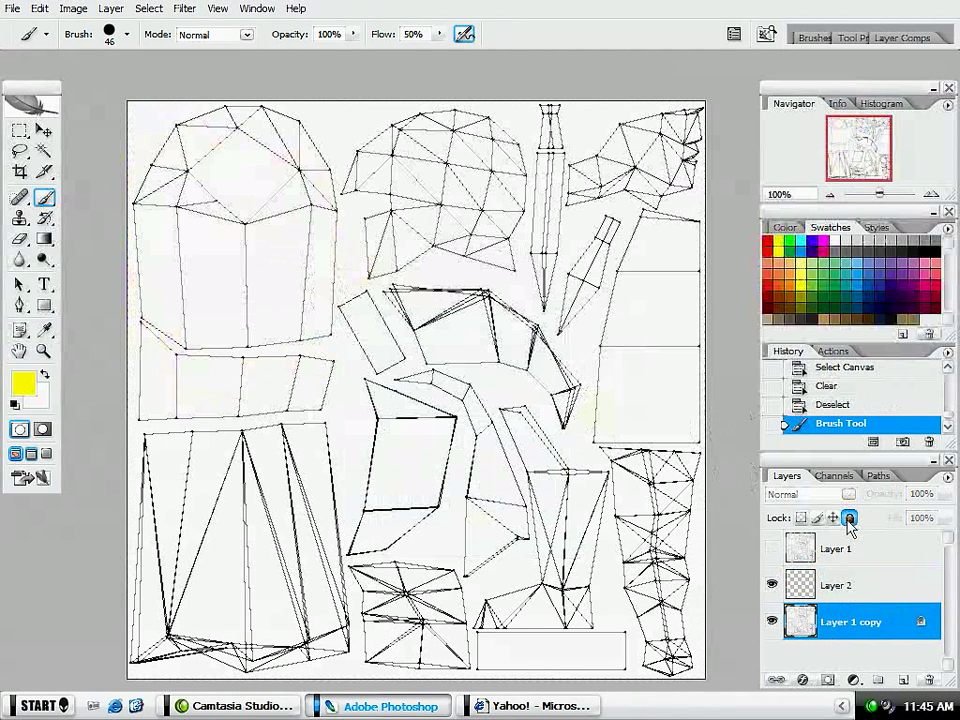
click(841, 596)
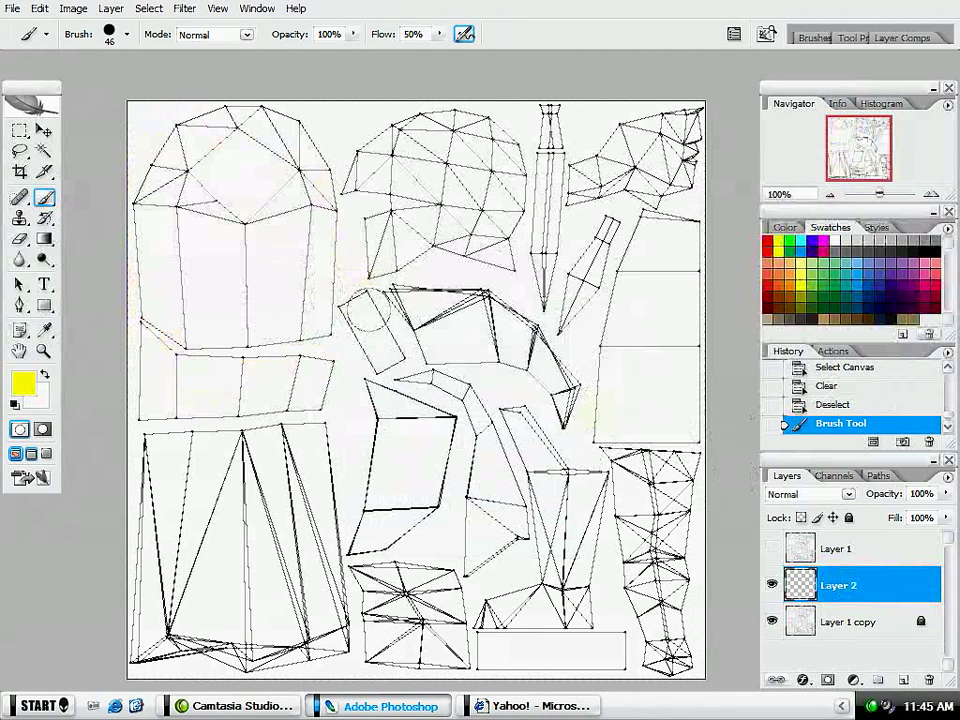
Step: Outline the large skirt UV piece in the layout's lower-left corner with a Polygonal Lasso selection
mouse_move(296, 405)
mouse_down()
mouse_move(482, 357)
mouse_move(474, 298)
mouse_up()
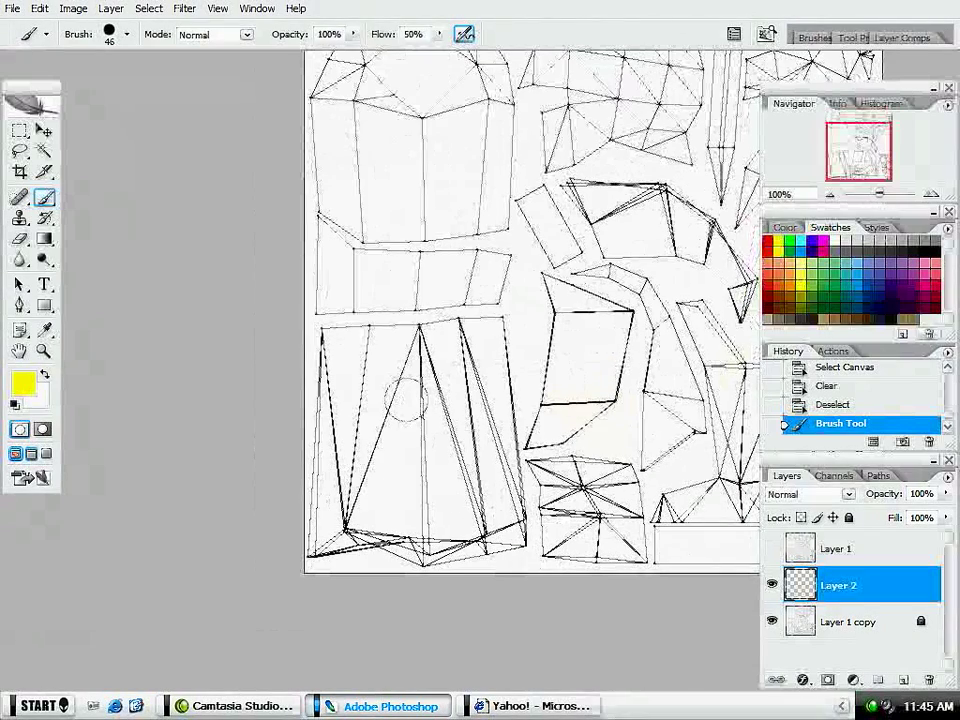
key(l)
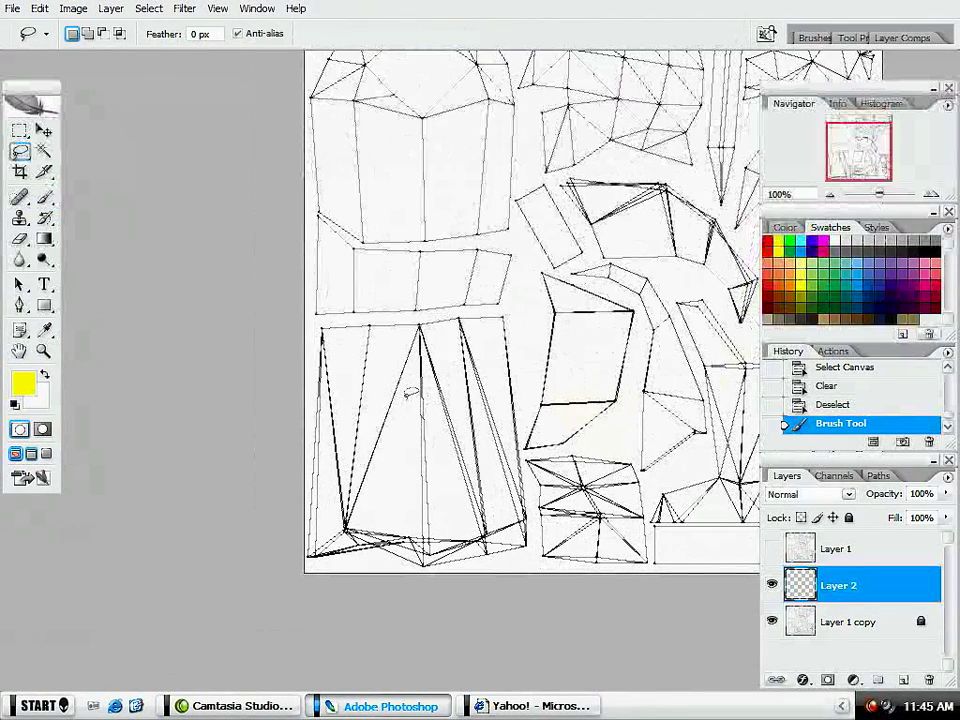
key(shift+l)
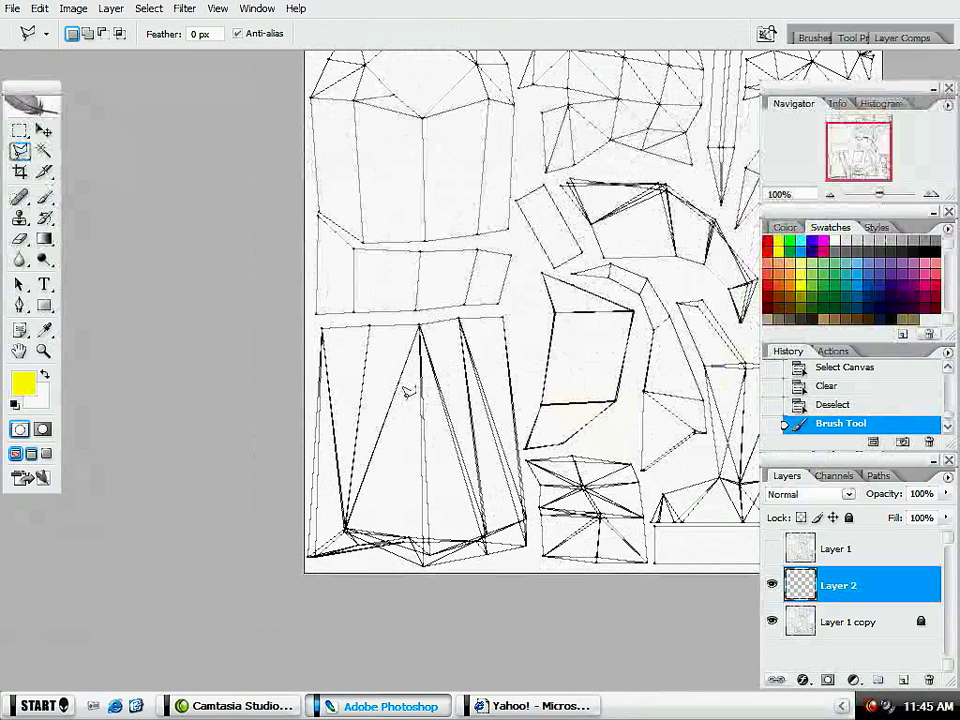
key(shift+l)
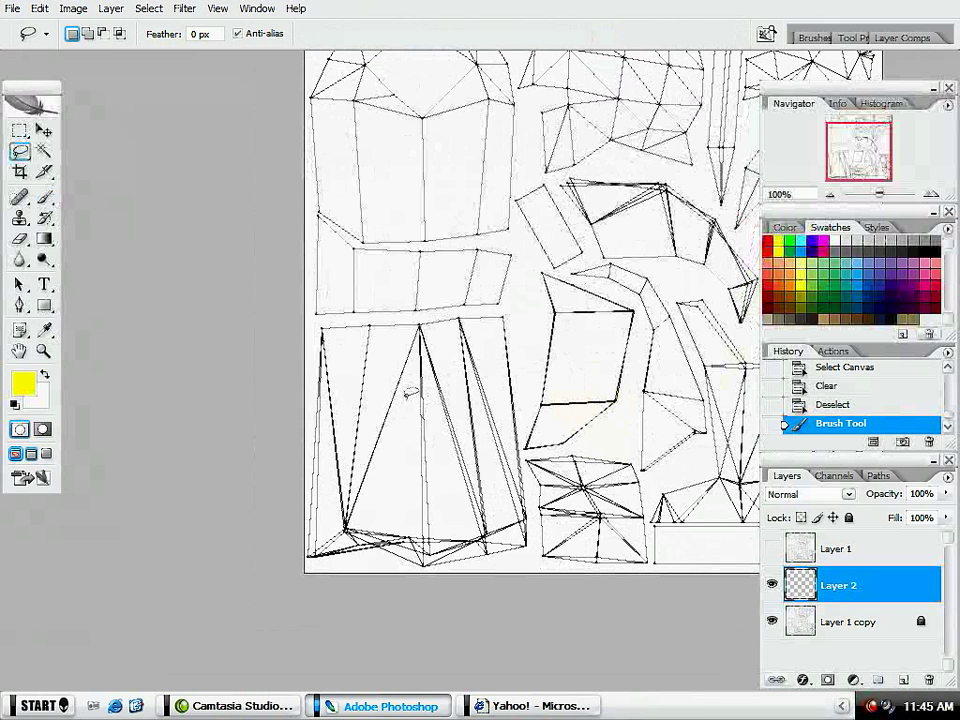
key(shift+l)
key(shift+l)
key(shift+l)
key(shift+l)
click(316, 313)
click(303, 566)
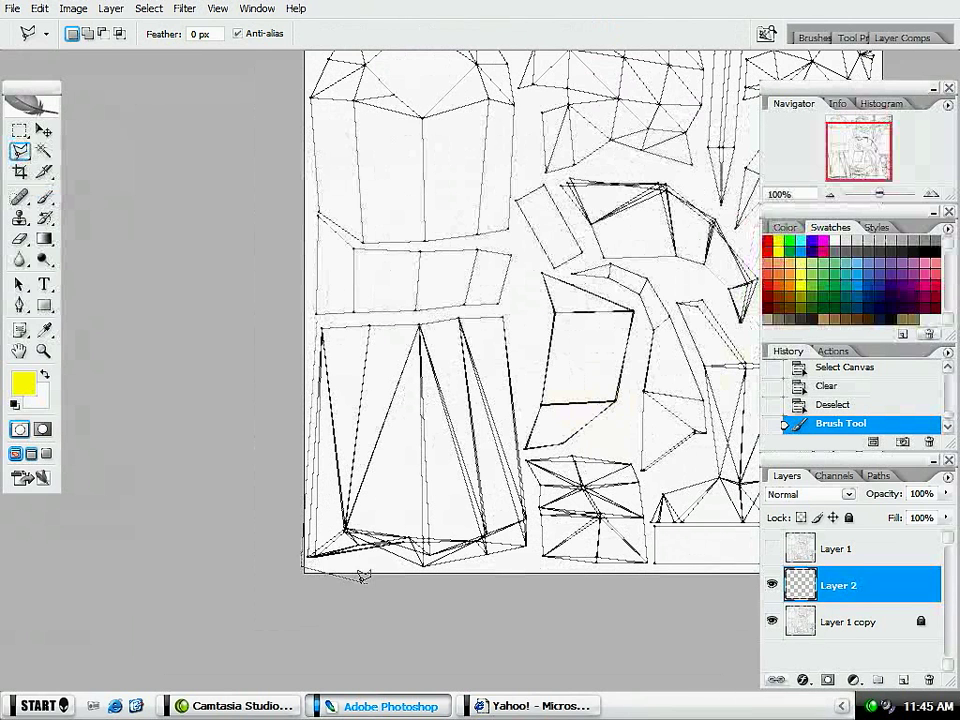
click(529, 542)
click(511, 305)
click(315, 314)
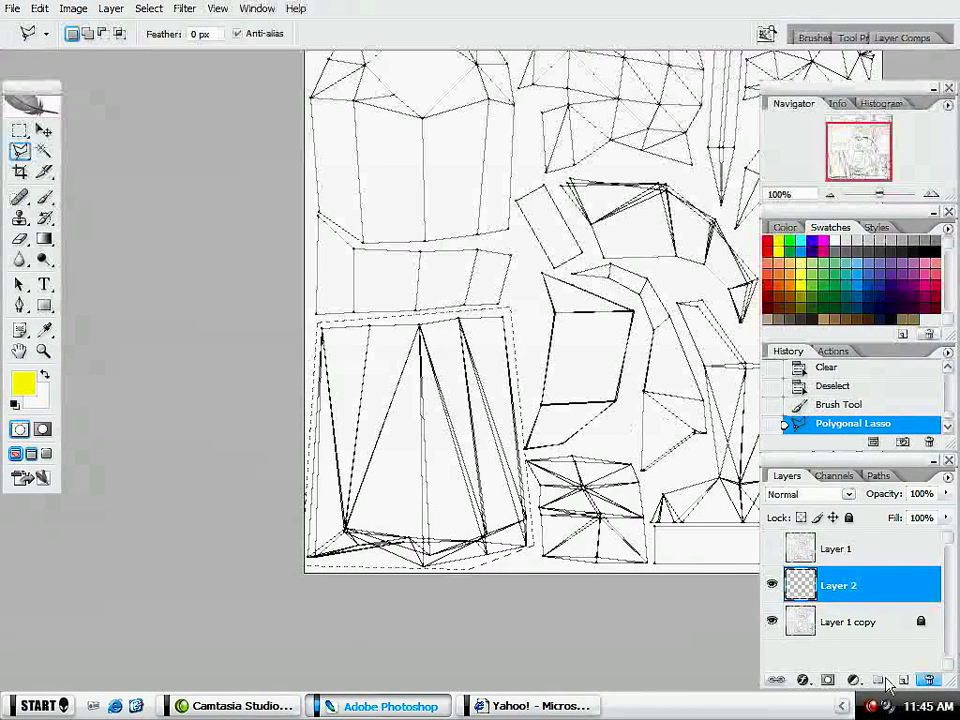
Step: Rename Layer 2 as skirt and add a layer mask from the selection
double_click(843, 585)
text(skir)
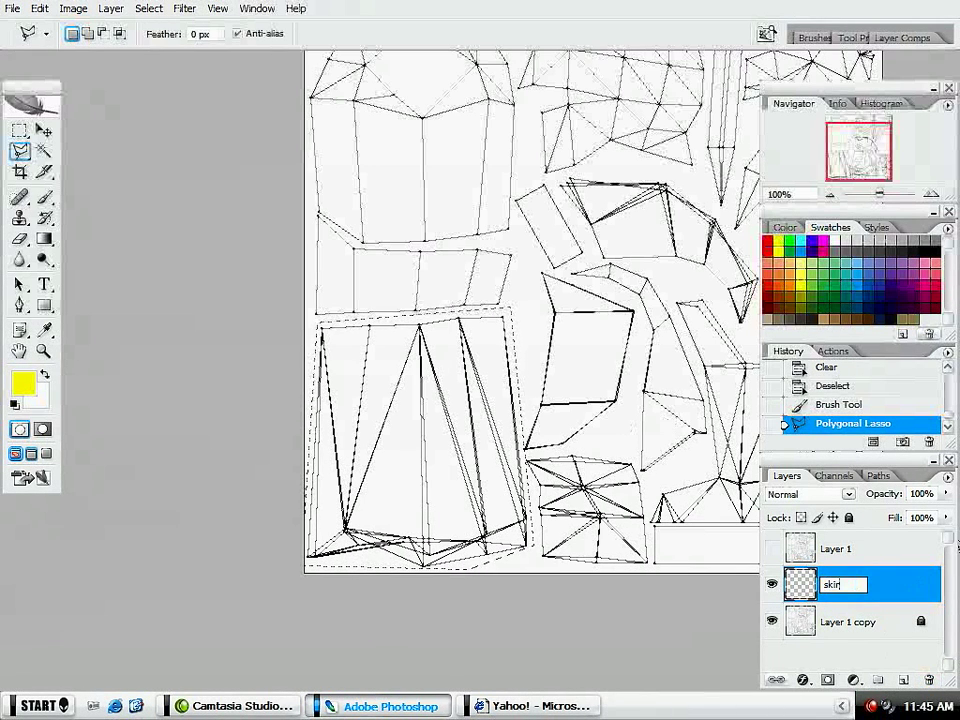
text(t)
key(Return)
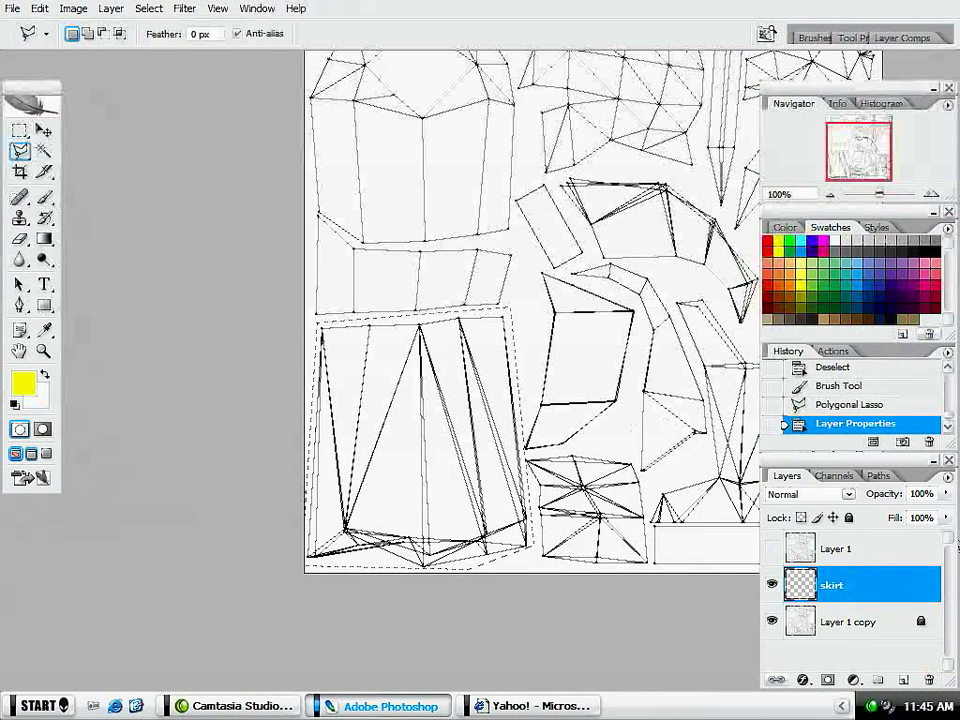
click(828, 684)
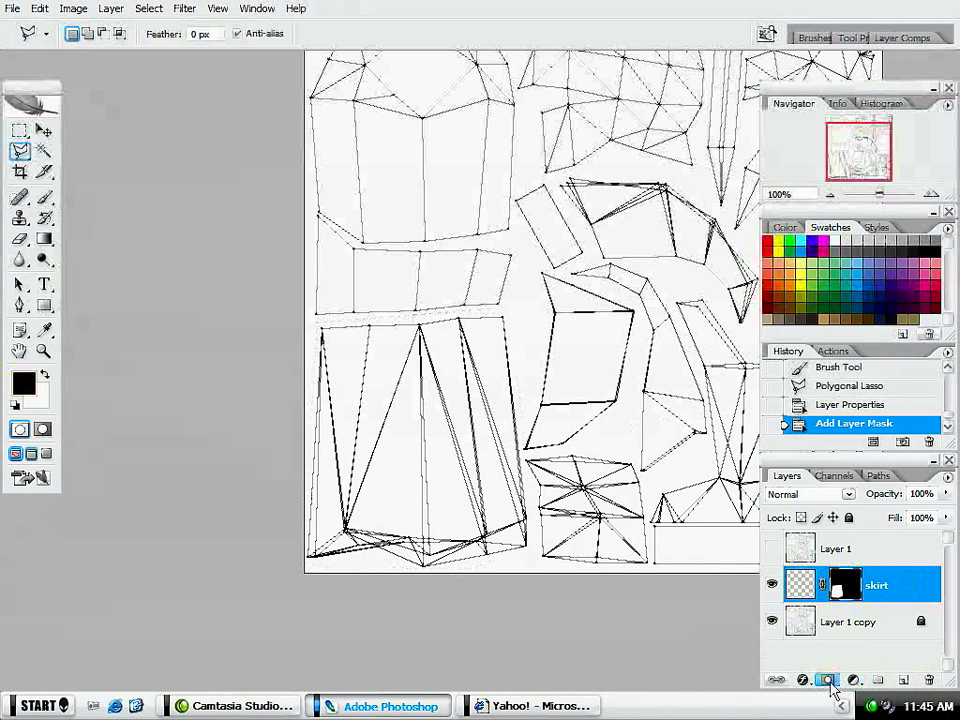
Step: Test the skirt layer's mask by painting yellow over the skirt piece, and undo the painting
key(b)
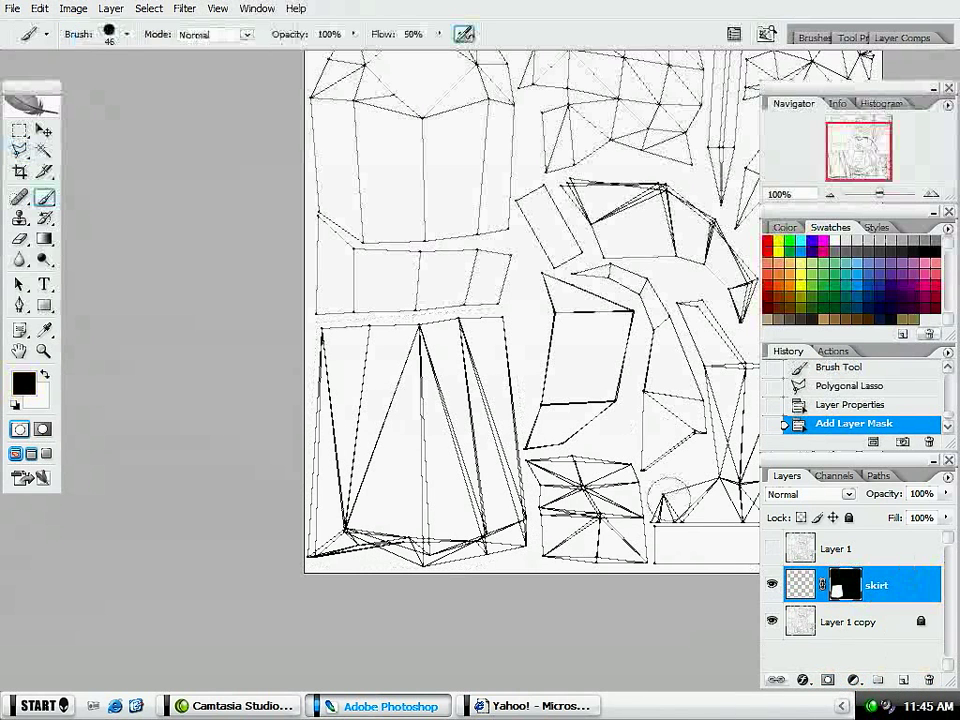
click(482, 432)
key(ctrl+z)
click(807, 590)
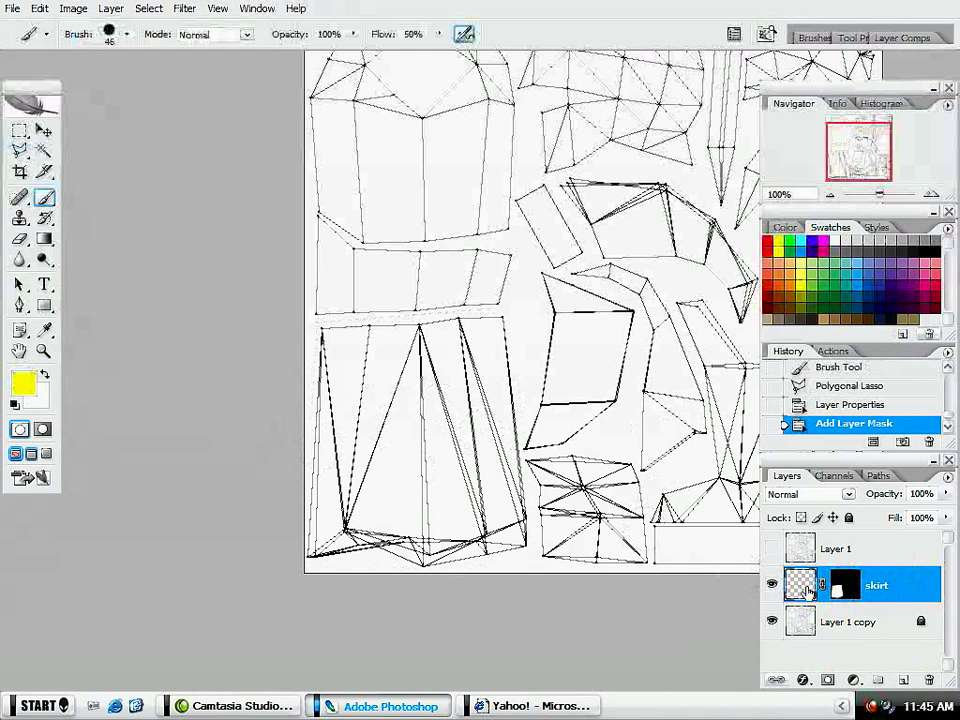
click(842, 592)
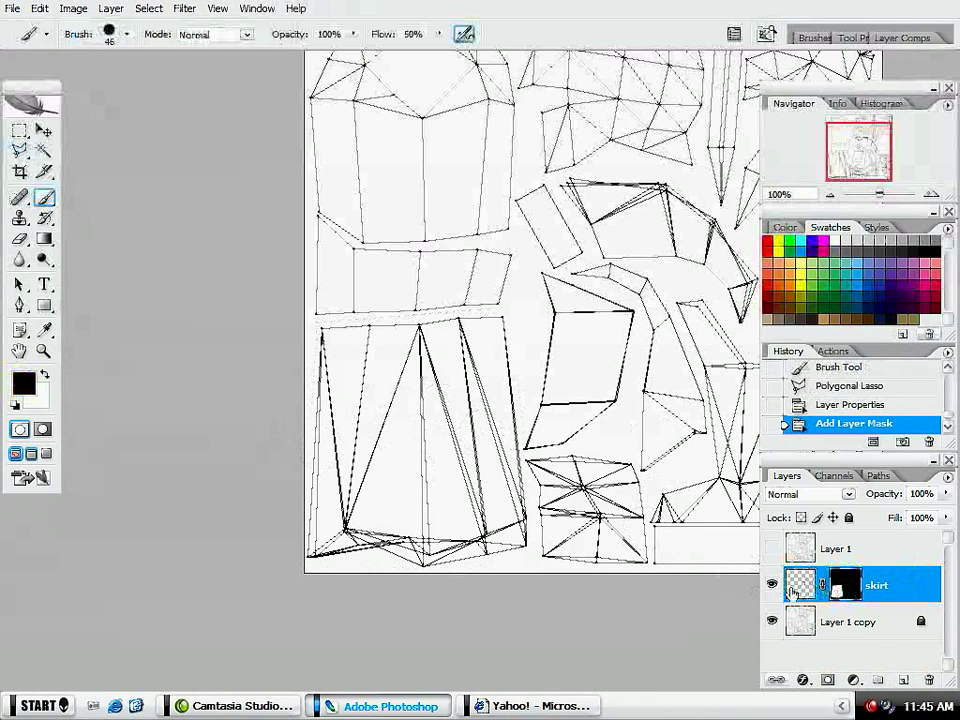
click(791, 590)
mouse_move(522, 450)
mouse_down()
mouse_move(358, 440)
mouse_move(455, 343)
mouse_move(340, 320)
mouse_move(335, 405)
mouse_move(500, 320)
mouse_move(420, 400)
mouse_move(400, 450)
mouse_move(45, 505)
mouse_move(255, 510)
mouse_move(478, 424)
mouse_up()
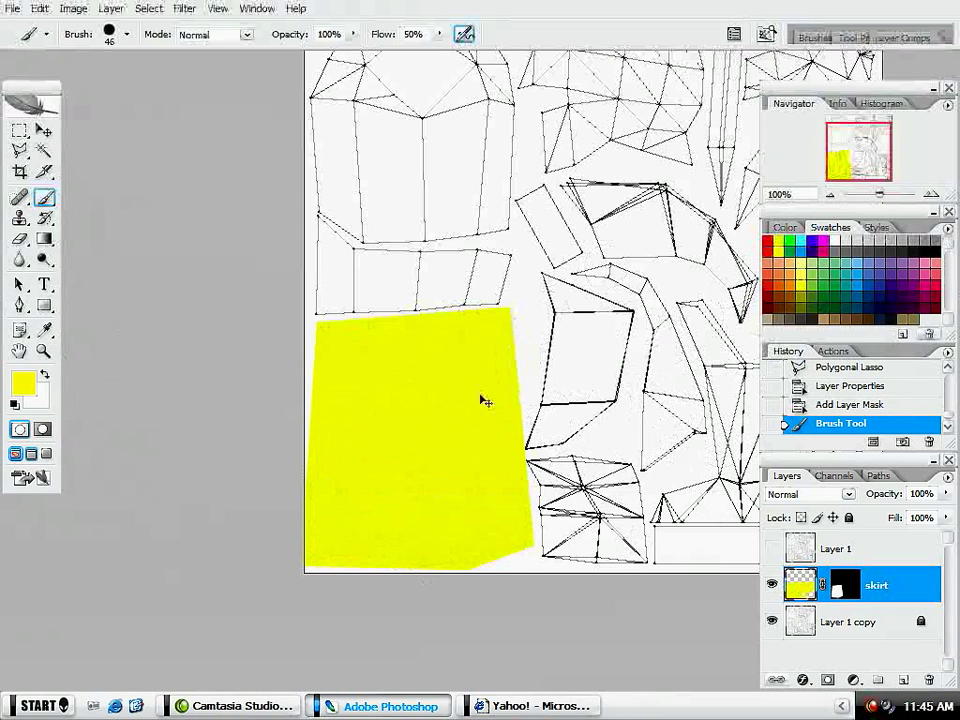
key(ctrl+z)
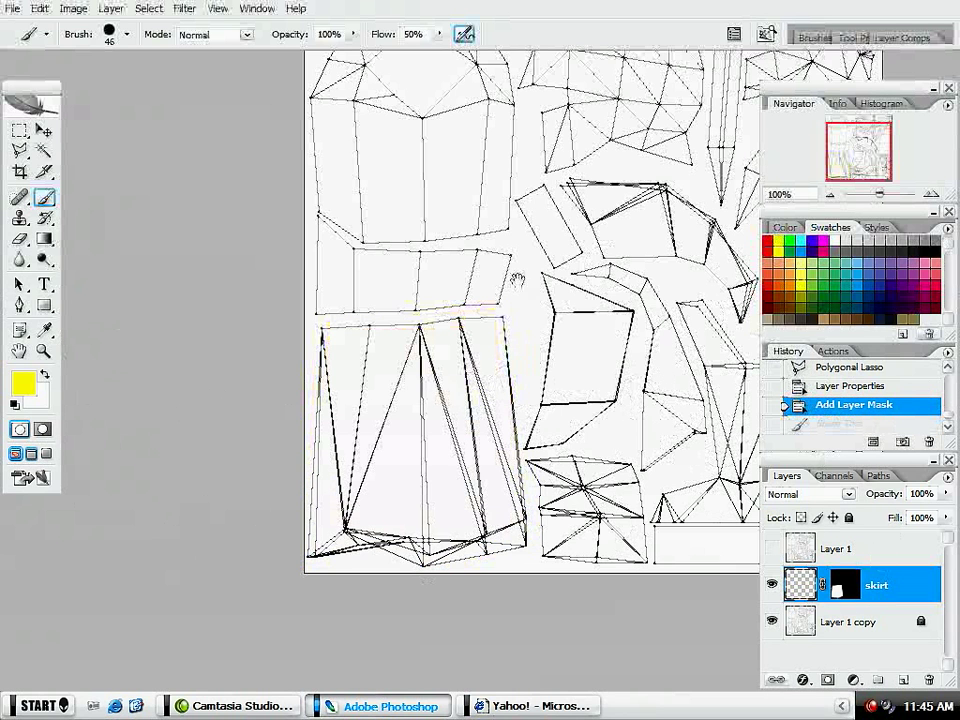
Step: Outline the upper-left torso UV piece, down to its lower edge above the waist strip, with the Polygonal Lasso
scroll(514, 274, up, 5)
key(m)
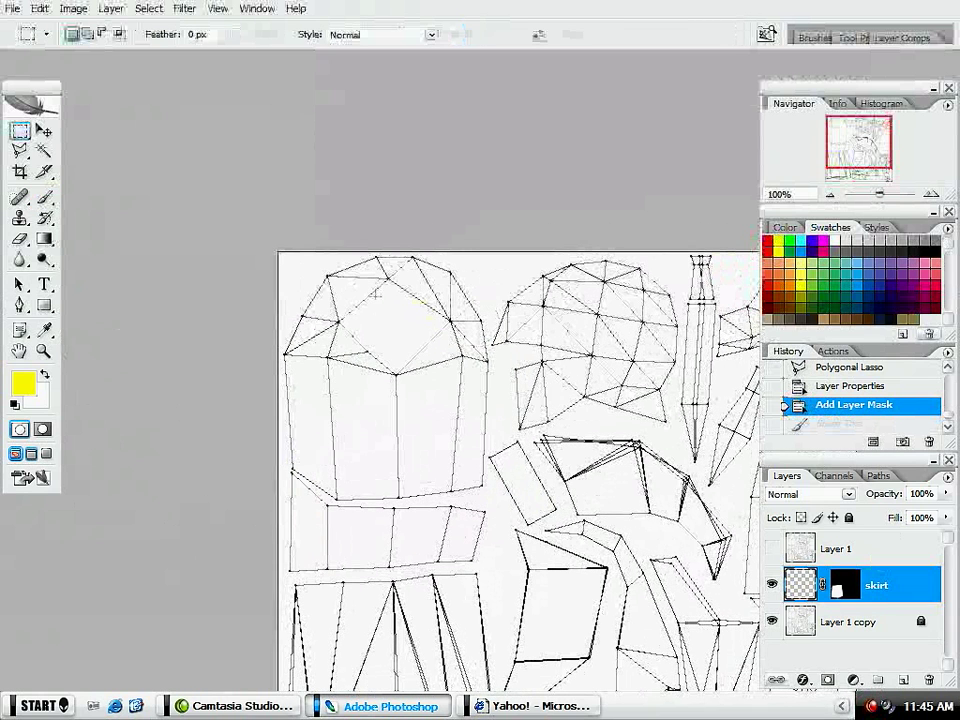
key(l)
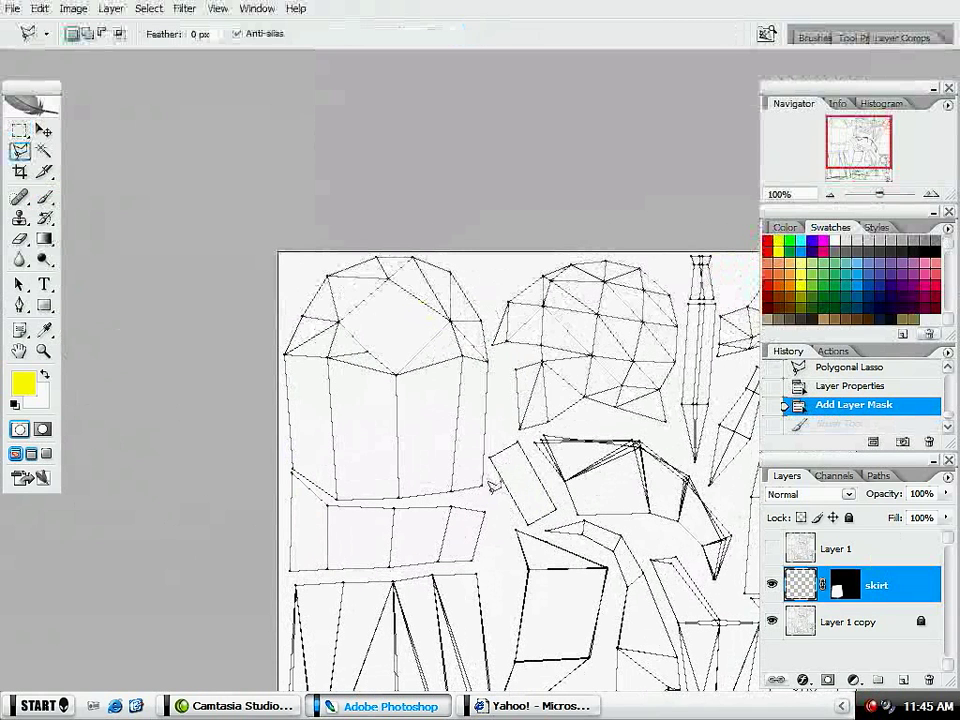
click(487, 488)
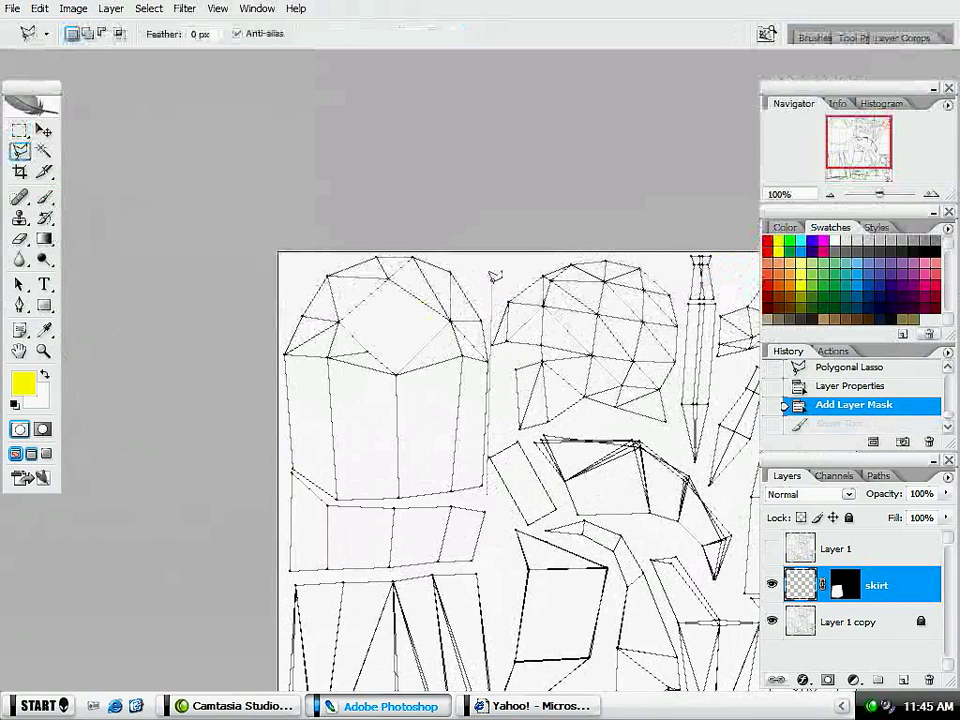
click(492, 282)
click(403, 243)
click(297, 246)
click(226, 367)
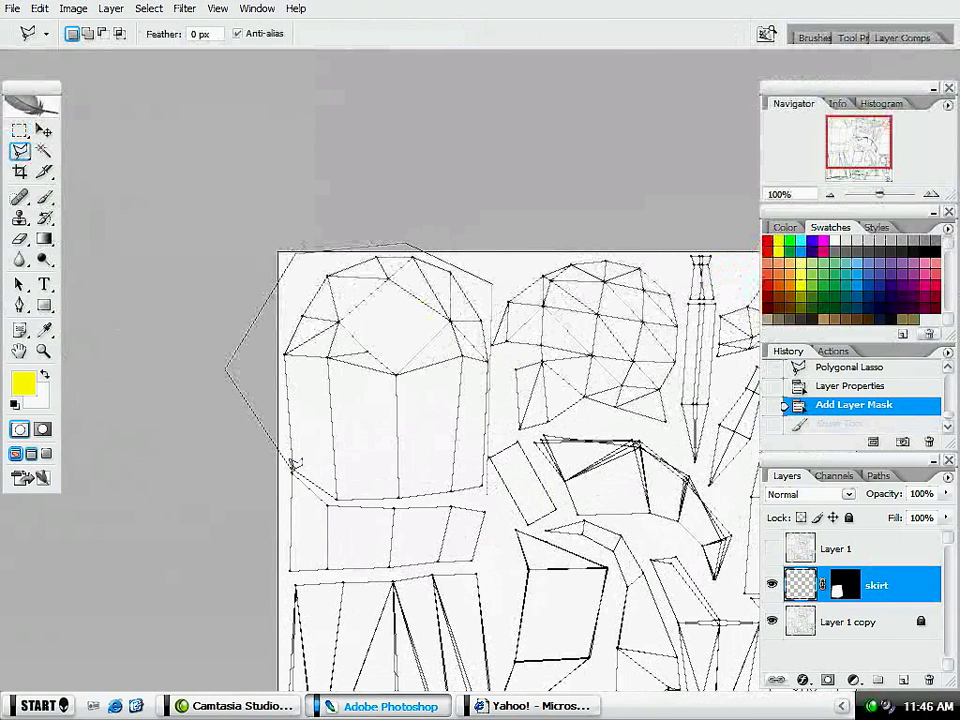
click(291, 466)
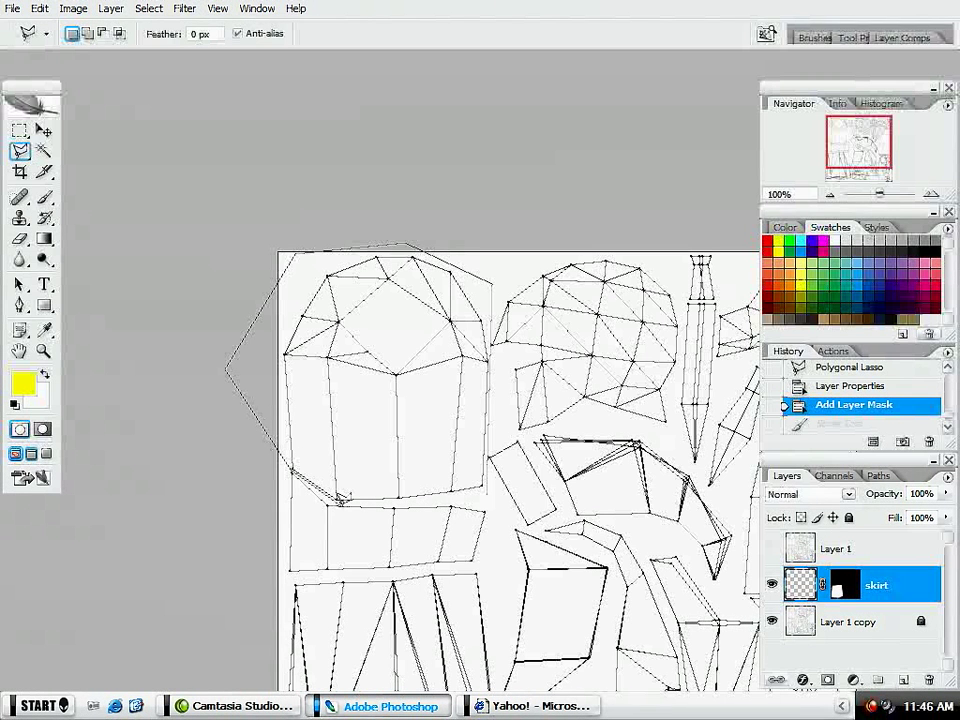
click(340, 496)
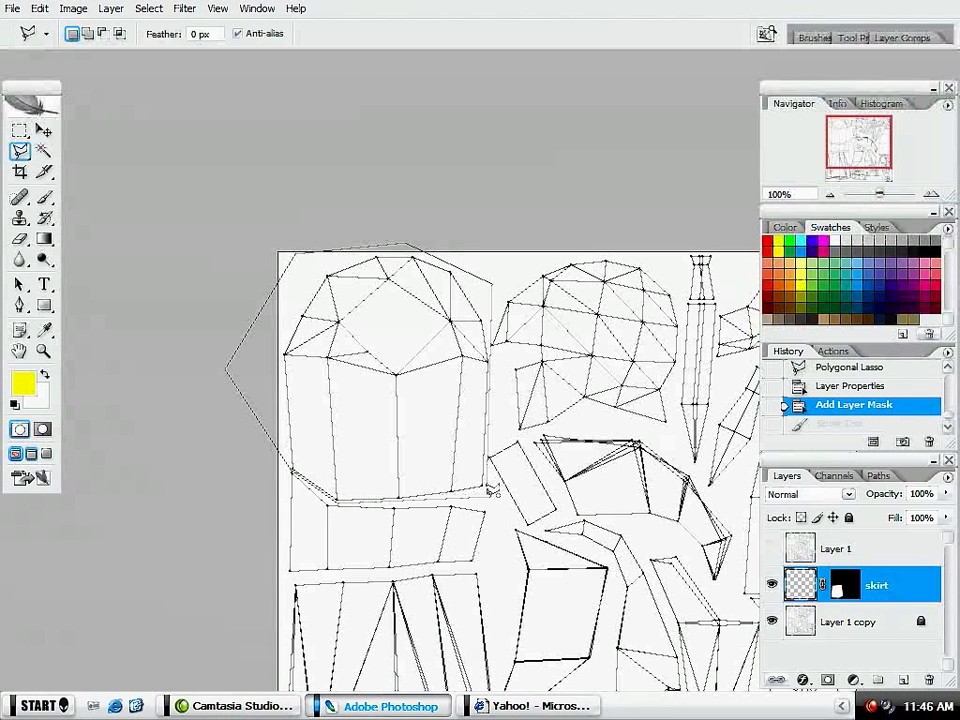
double_click(489, 488)
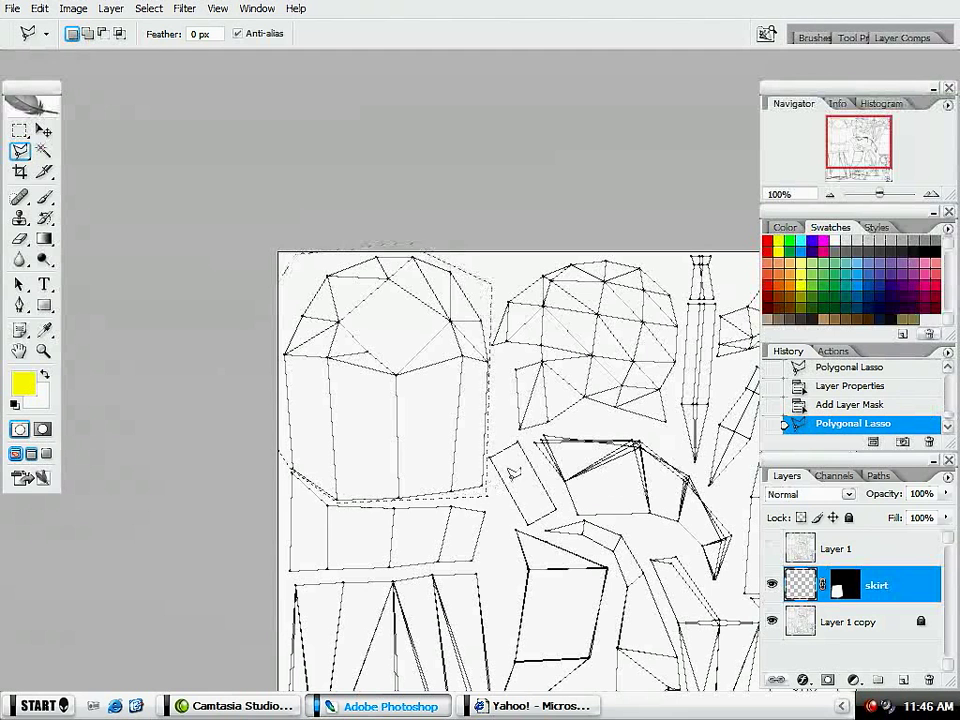
Step: Create a new layer named breastplate above the skirt layer and mask it to the selection
click(901, 681)
double_click(845, 584)
text(breastplate)
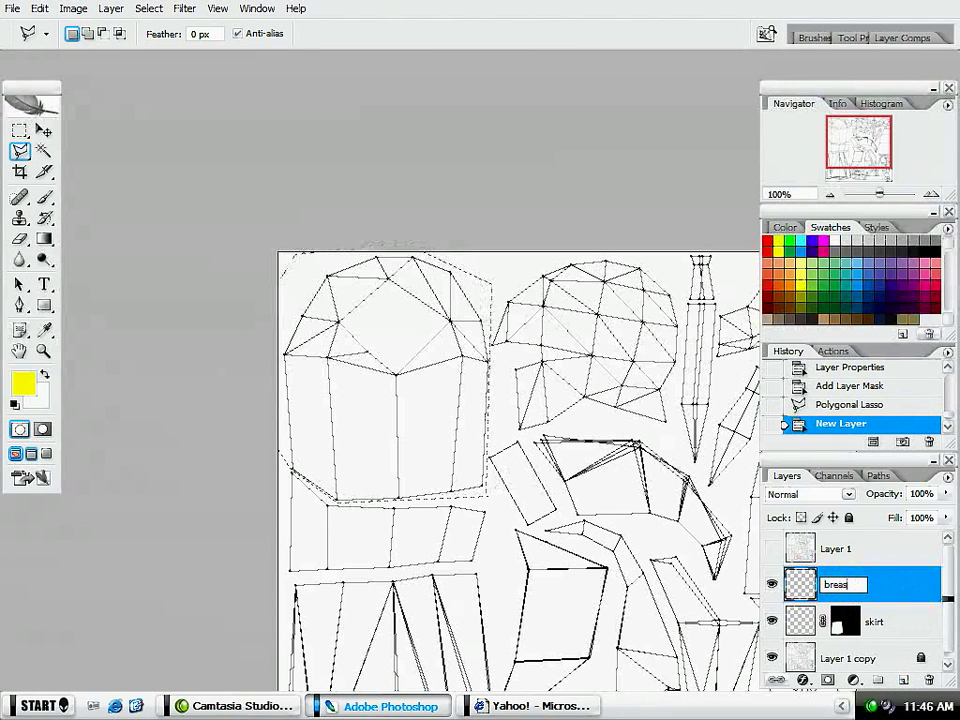
key(Return)
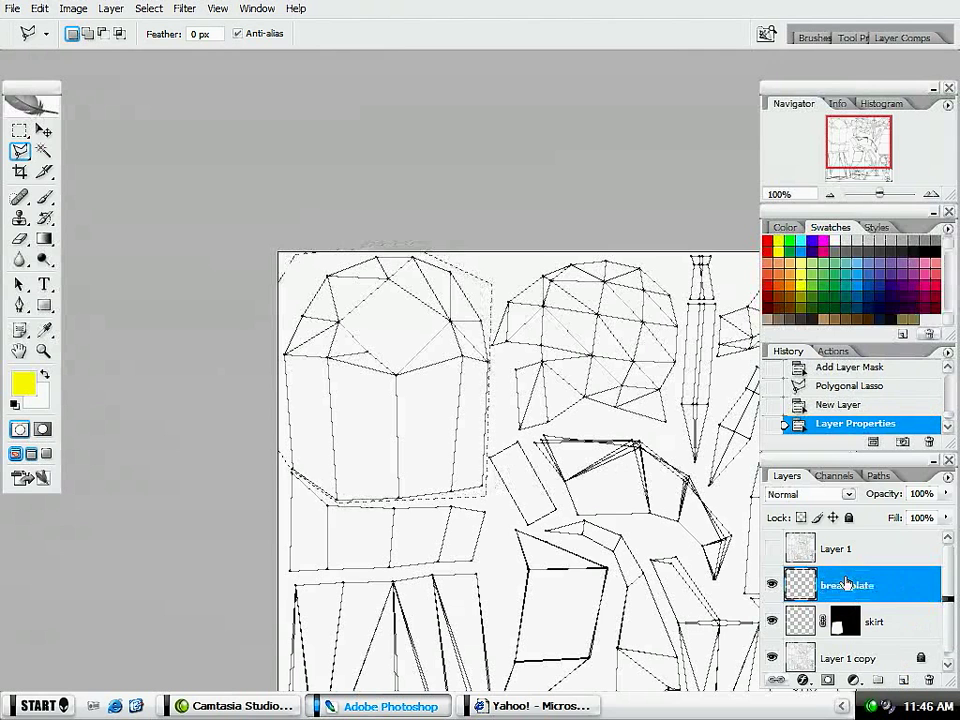
click(829, 681)
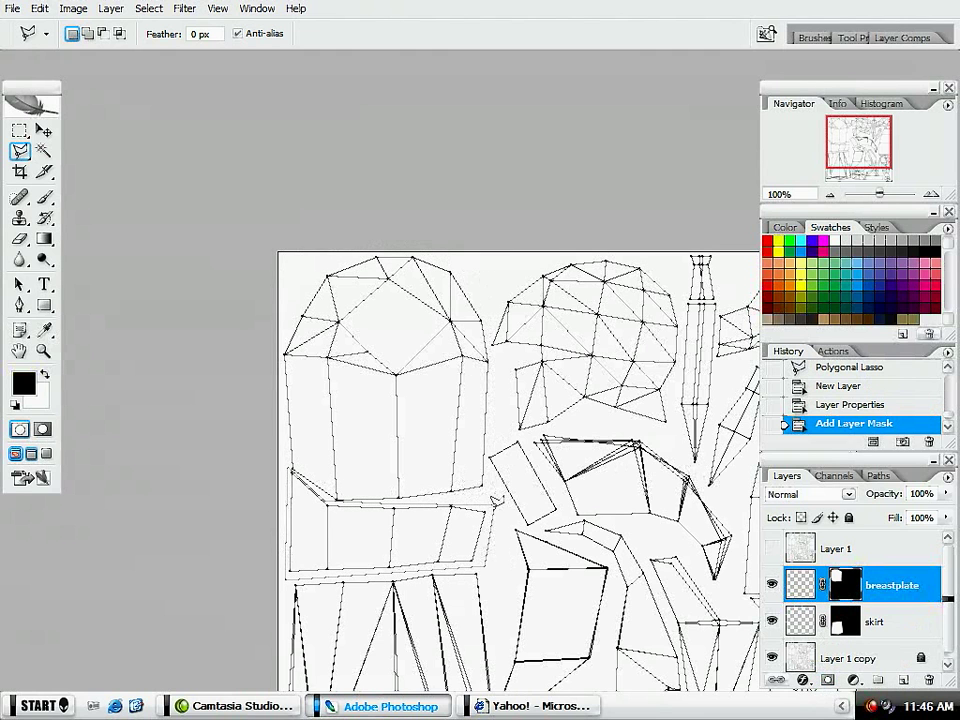
Step: Select the strip between the breastplate and skirt pieces with the Polygonal Lasso and add a new layer masked to it
double_click(497, 500)
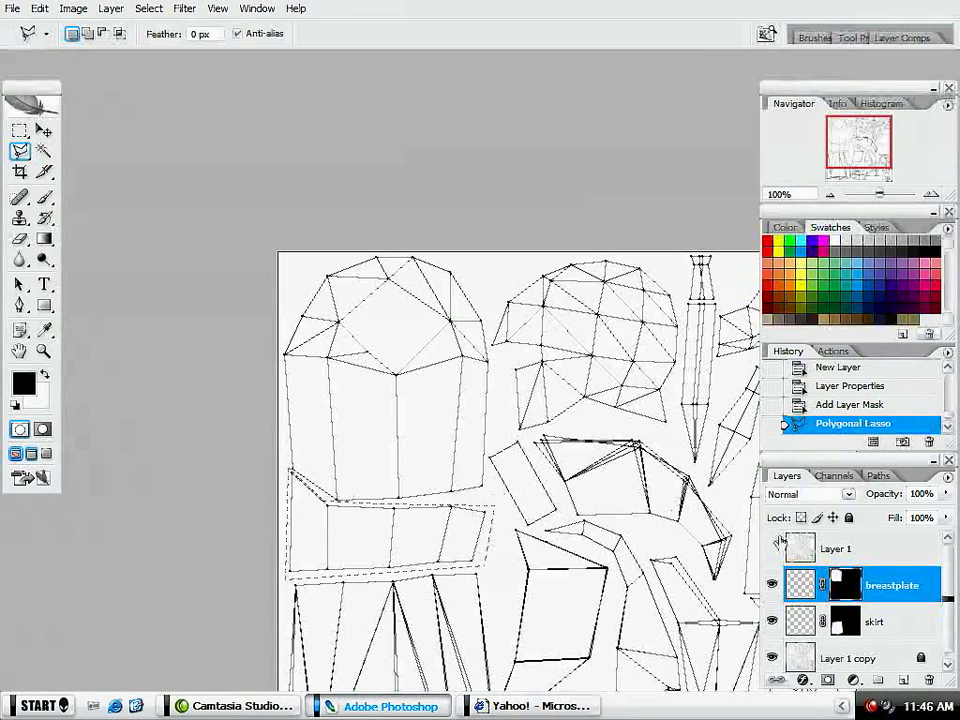
click(905, 680)
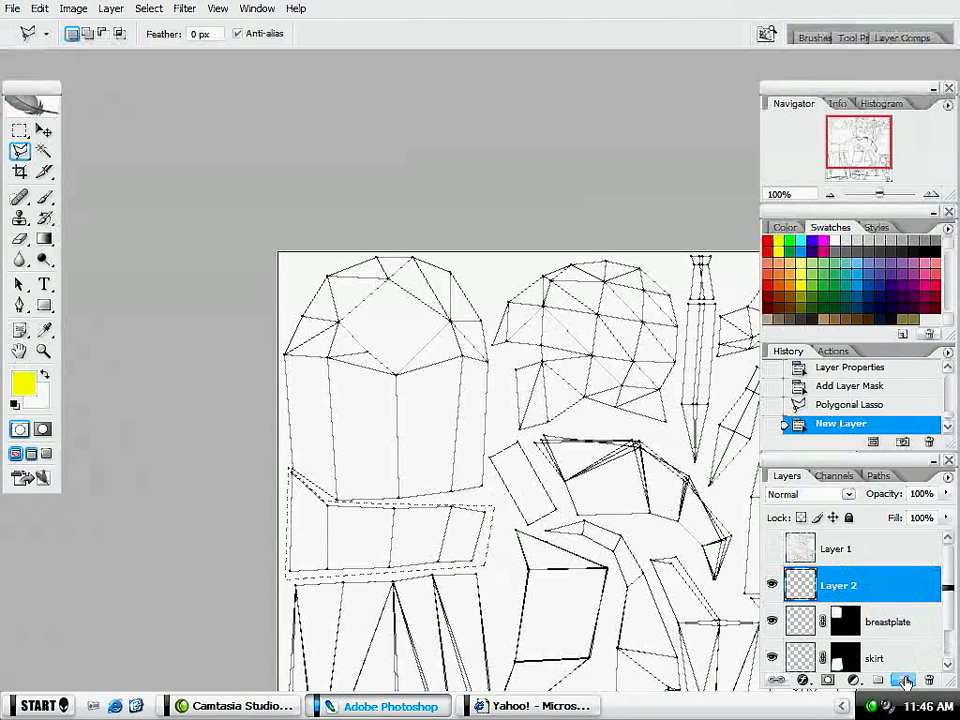
click(828, 680)
Step: Rename the new masked layer as stomach
drag(505, 407, 293, 218)
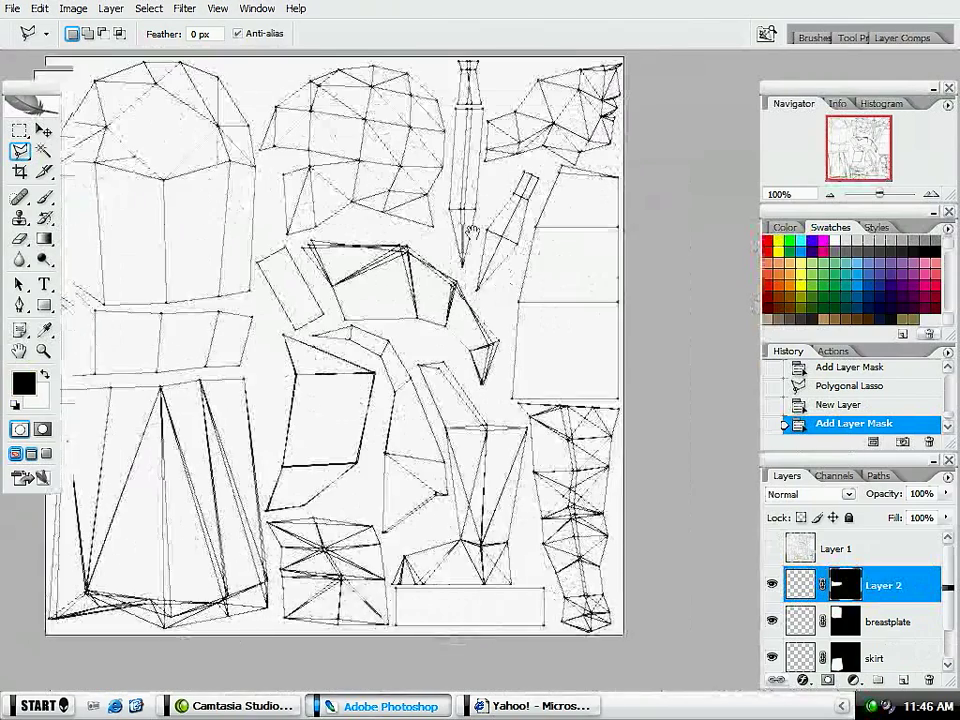
drag(470, 232, 478, 224)
double_click(883, 585)
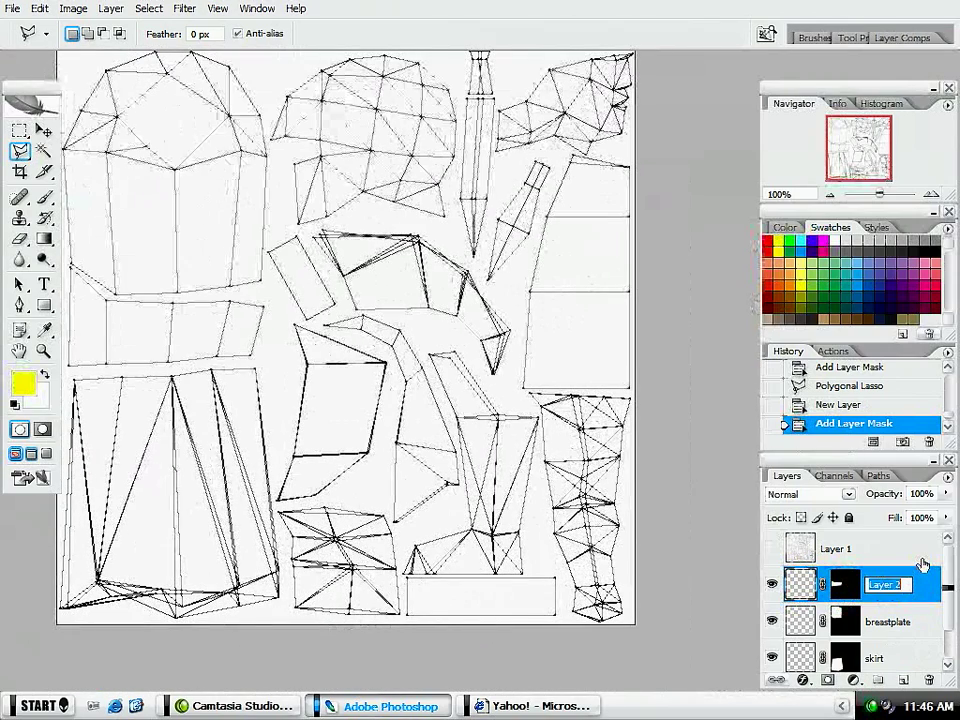
text(stomach)
key(Return)
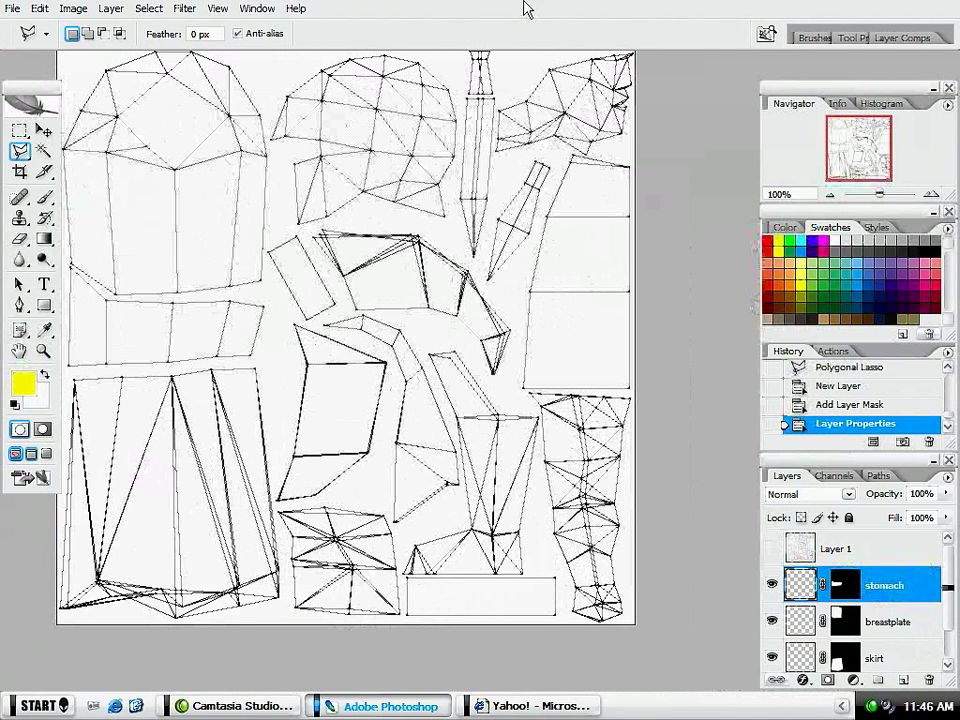
click(73, 8)
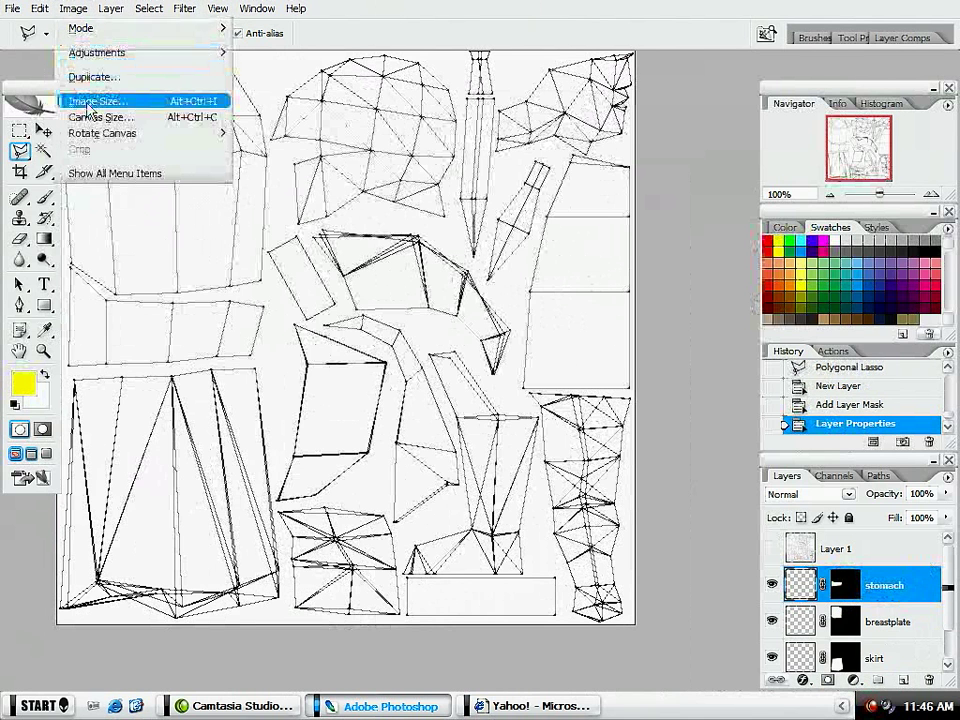
click(92, 100)
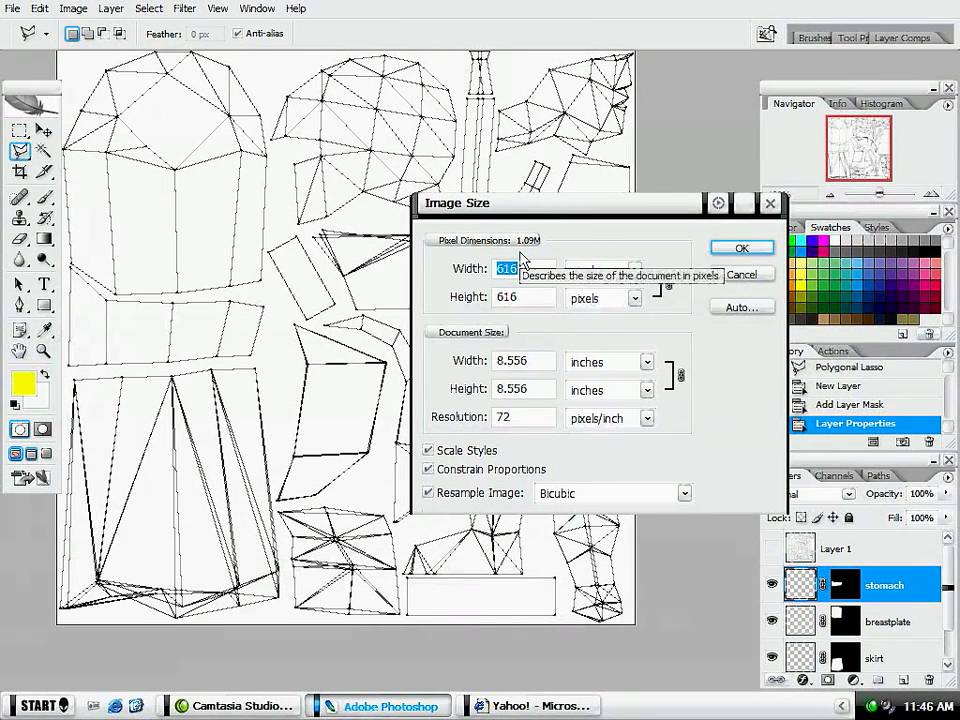
click(553, 270)
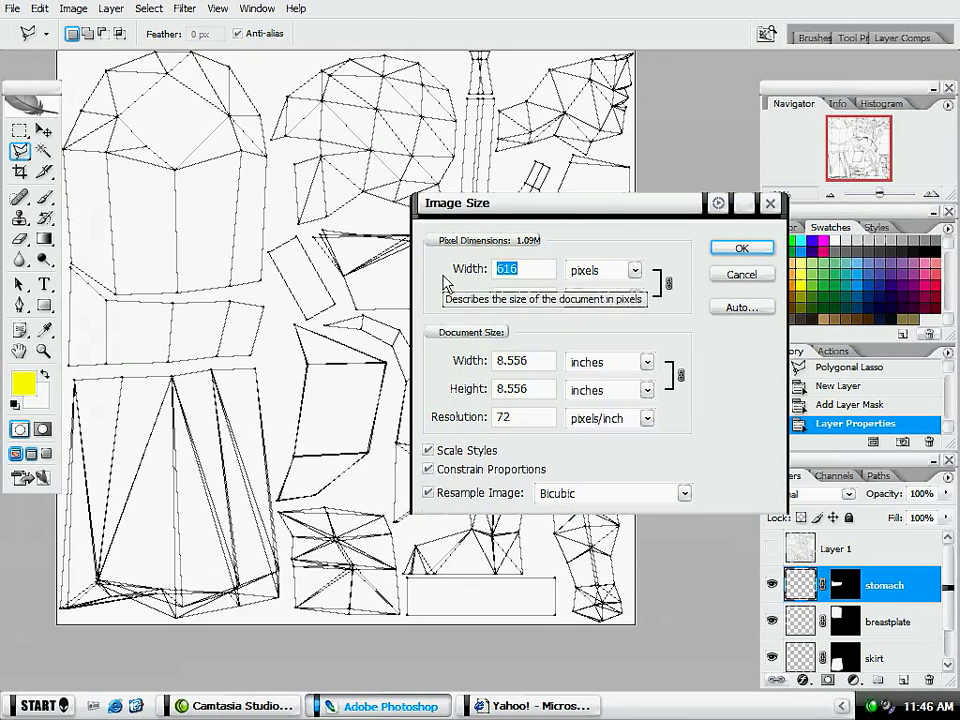
text(512)
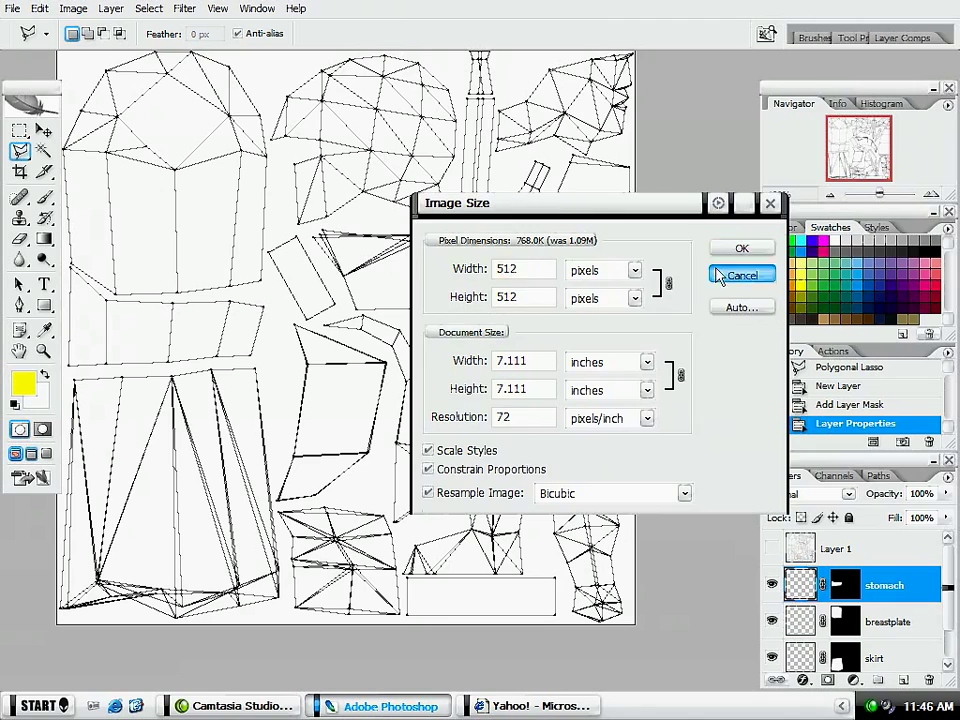
key(Return)
Step: Outline the rounded helmet UV piece beside the breastplate with the Polygonal Lasso and close the selection
drag(338, 195, 456, 338)
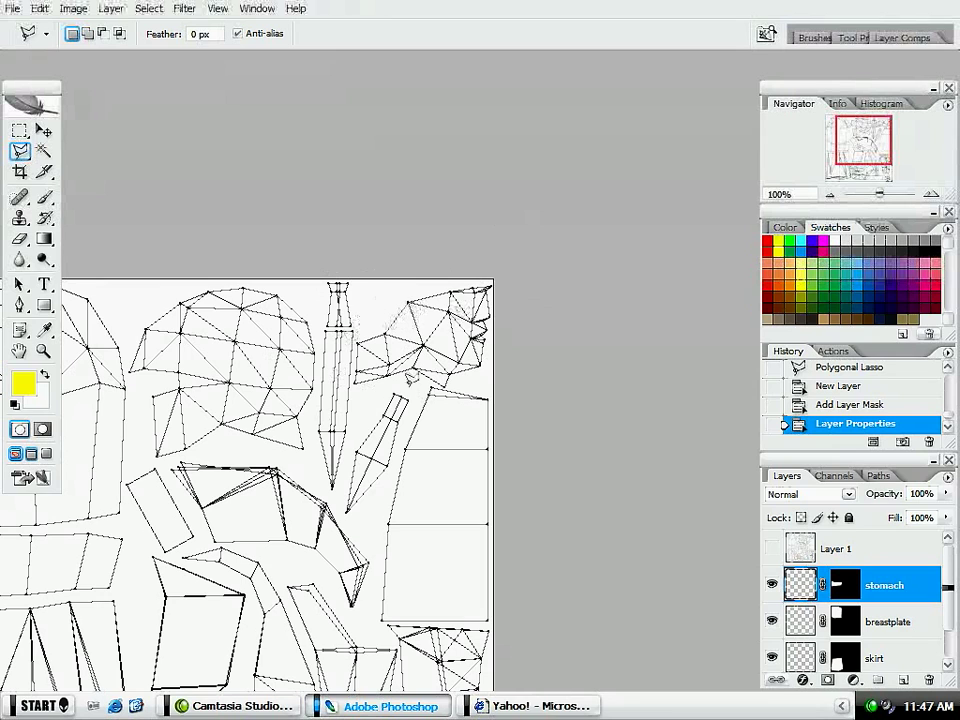
drag(457, 511, 577, 351)
drag(476, 522, 501, 420)
drag(463, 488, 495, 420)
mouse_move(504, 323)
mouse_down()
mouse_move(482, 341)
mouse_move(305, 277)
mouse_move(263, 307)
mouse_move(252, 290)
mouse_move(222, 323)
mouse_up()
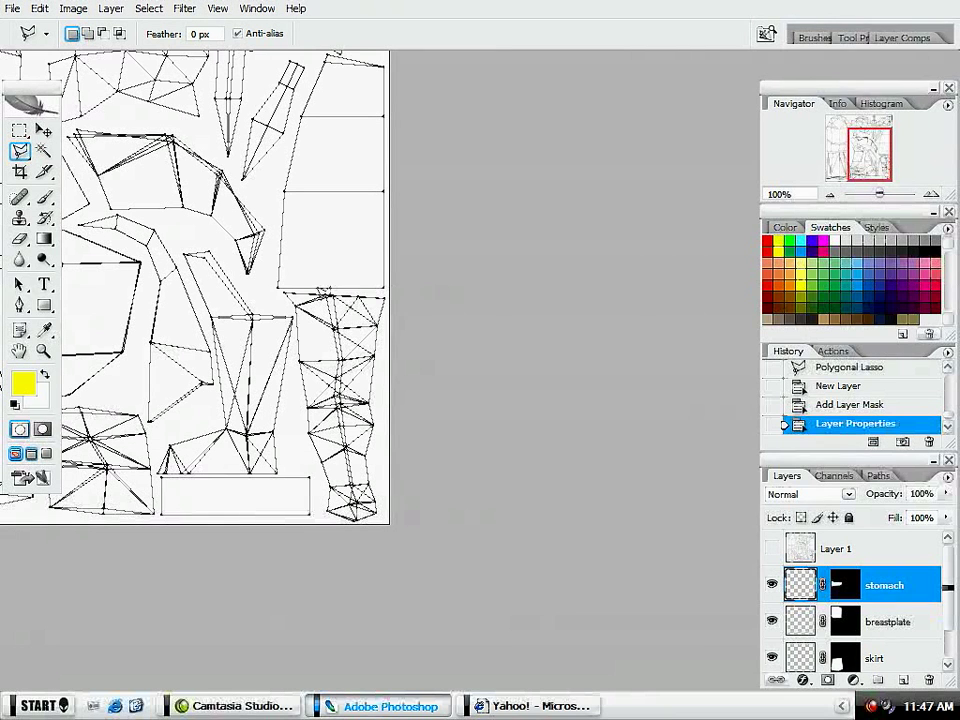
mouse_move(146, 126)
mouse_down()
mouse_move(333, 268)
mouse_move(369, 434)
mouse_up()
click(431, 266)
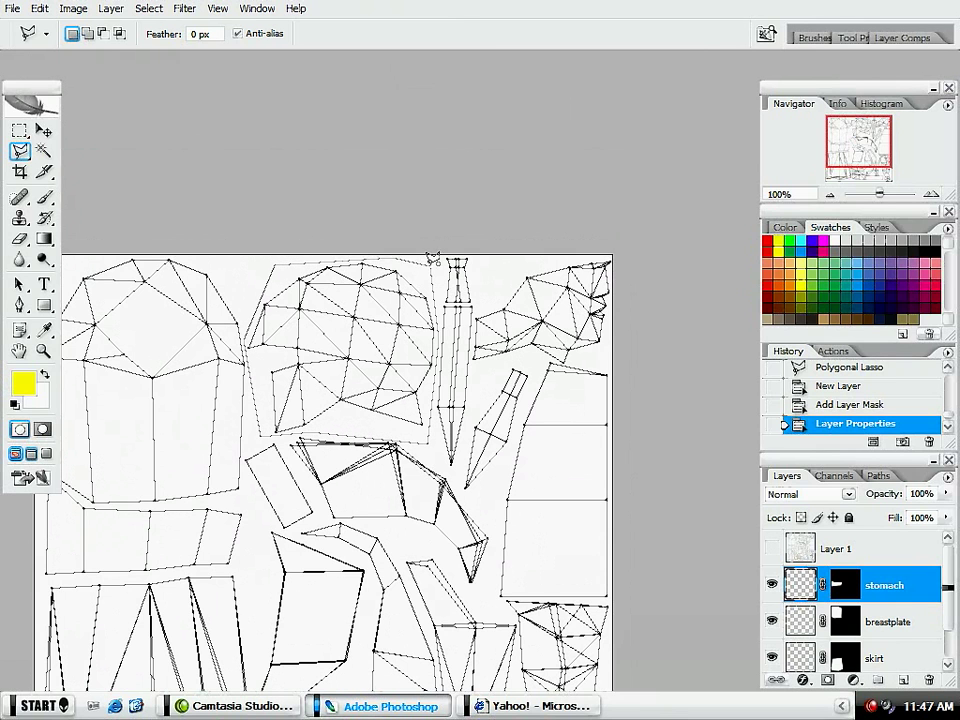
click(432, 260)
Step: Create a new layer above stomach, mask it to the selection and name it helmet
click(905, 681)
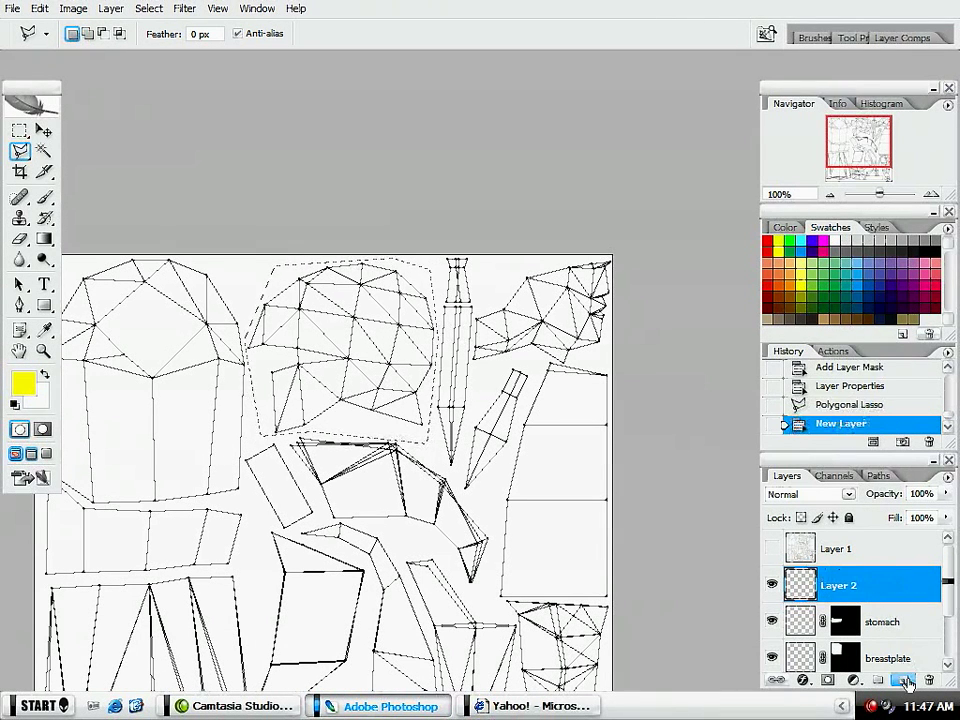
click(828, 680)
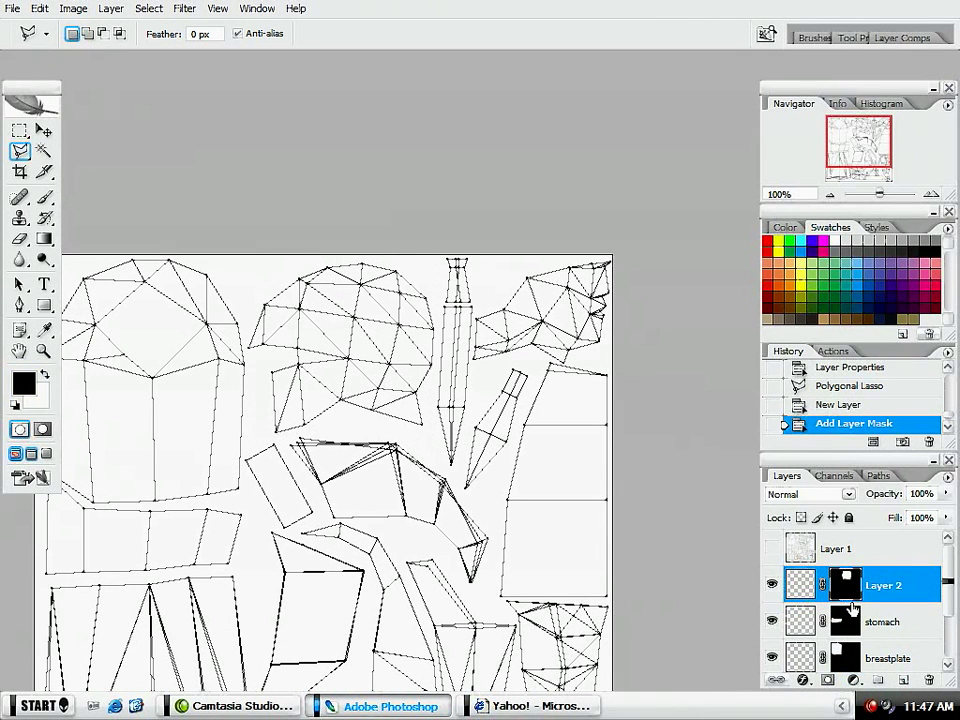
double_click(883, 585)
text(helmet)
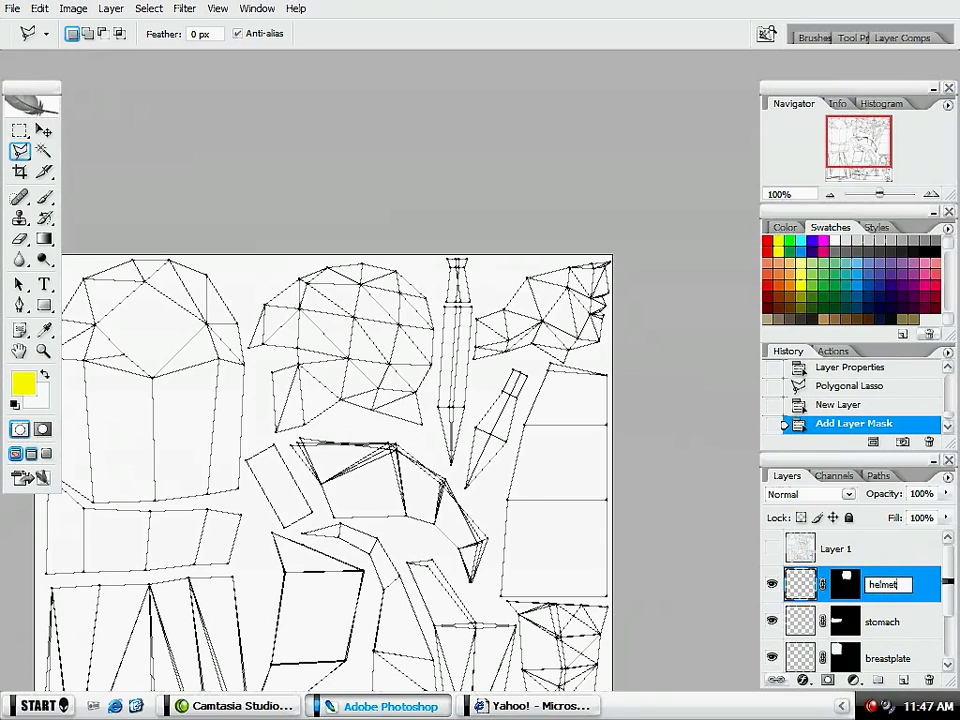
key(Return)
Step: Select the tall four-sided cape piece along the right edge of the layout with the Polygonal Lasso
drag(412, 312, 386, 345)
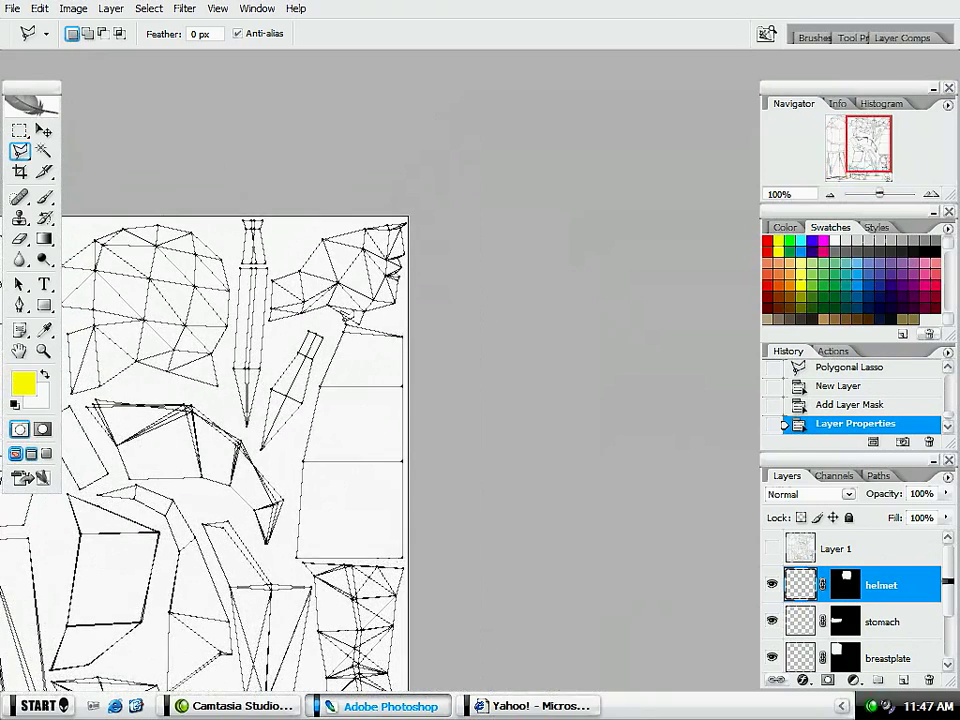
click(409, 330)
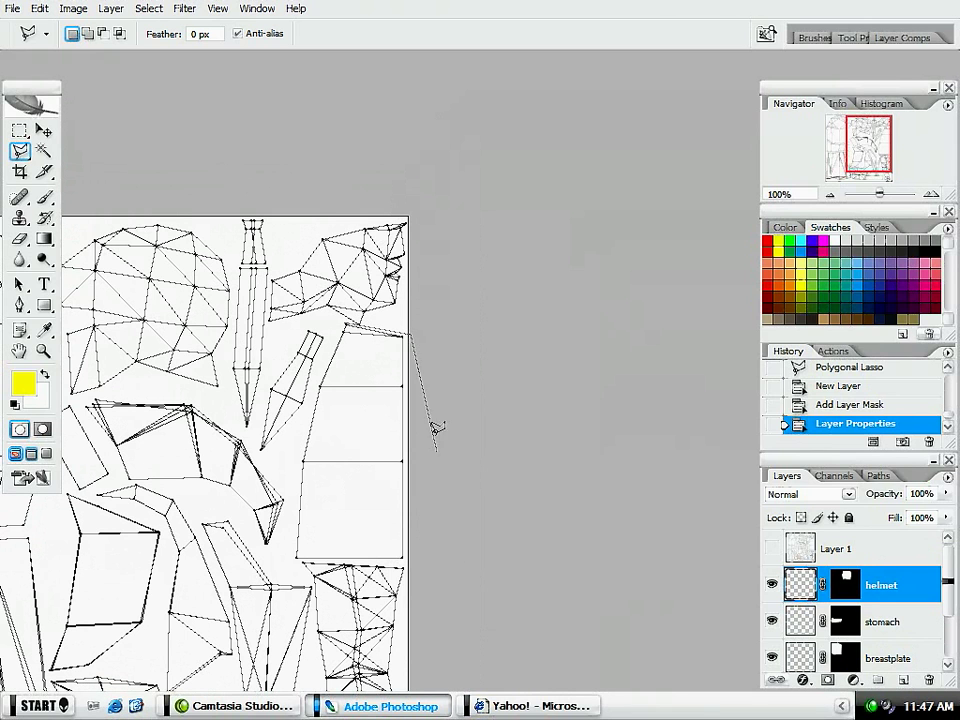
click(408, 553)
click(283, 556)
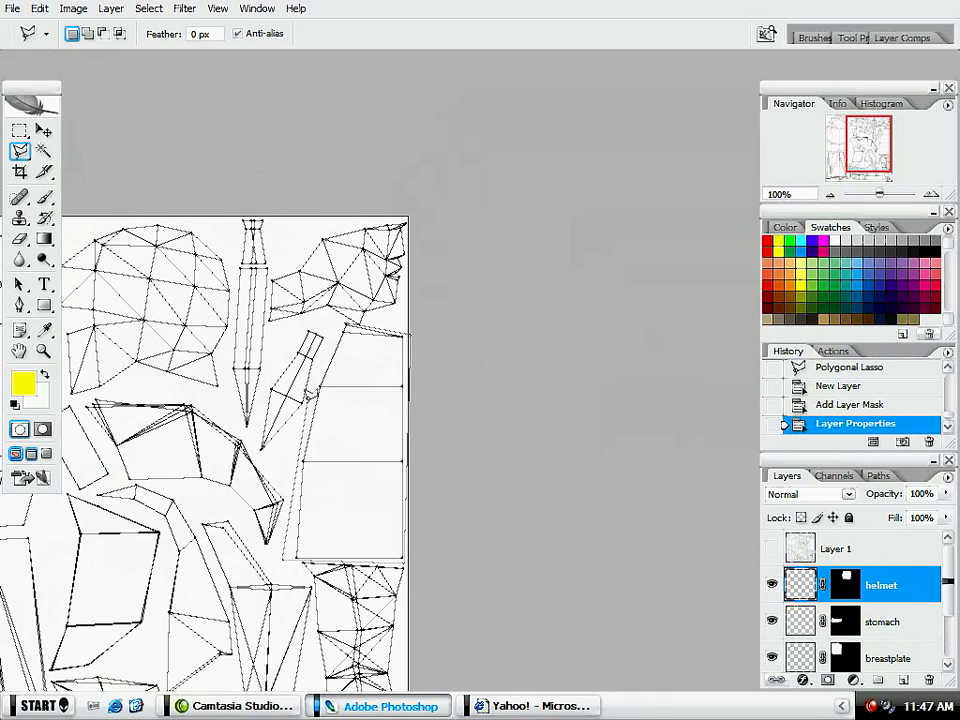
click(341, 324)
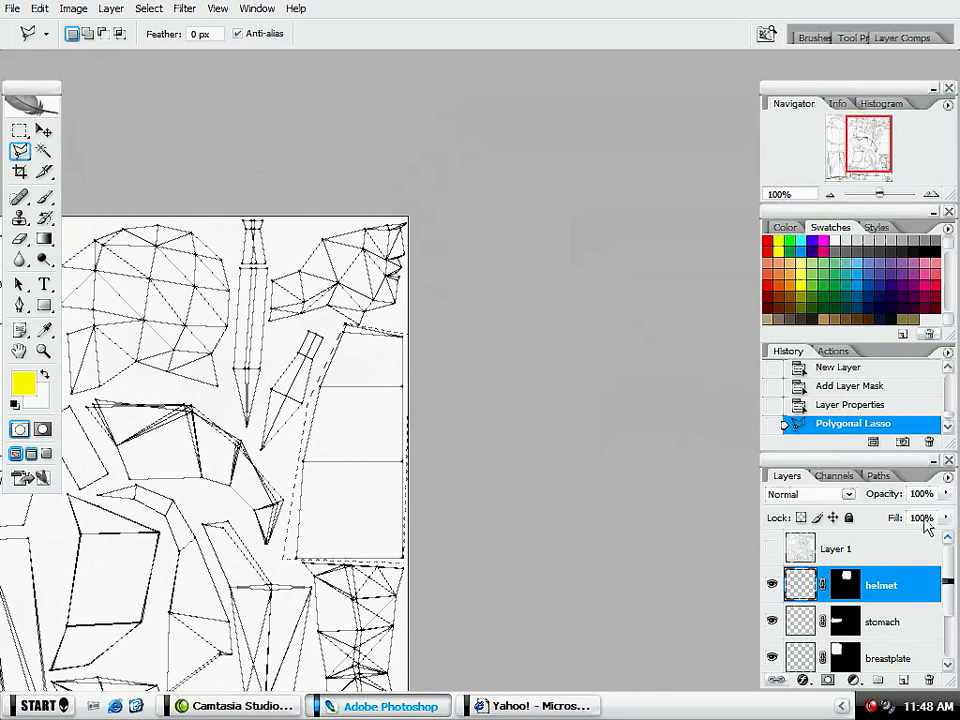
Step: Add a new layer above helmet, mask it to the selection and name it cape
click(903, 680)
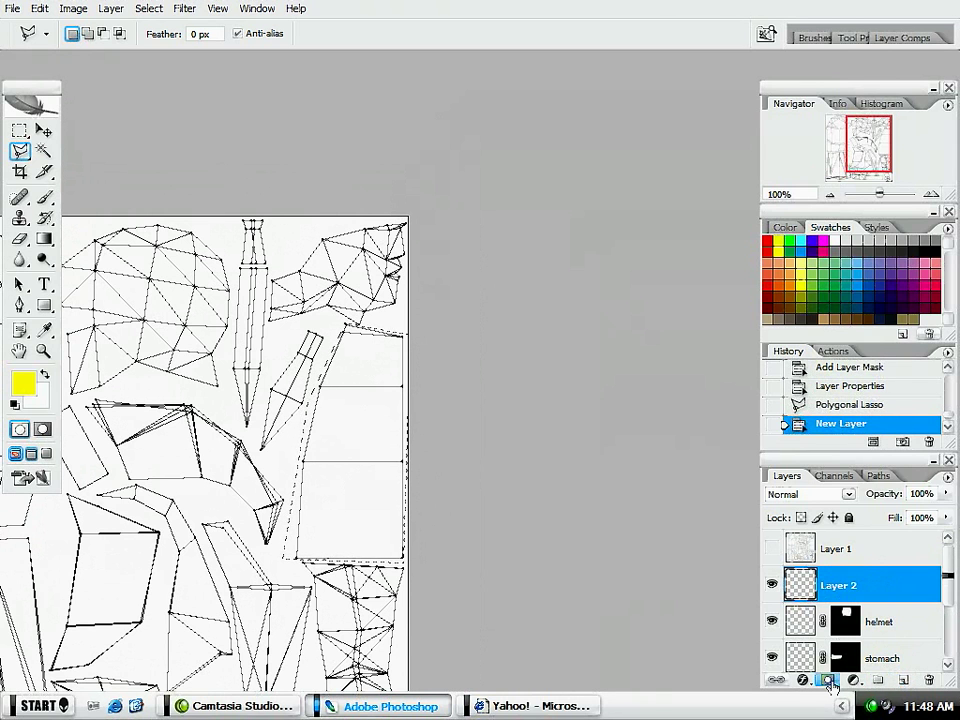
click(828, 680)
double_click(883, 585)
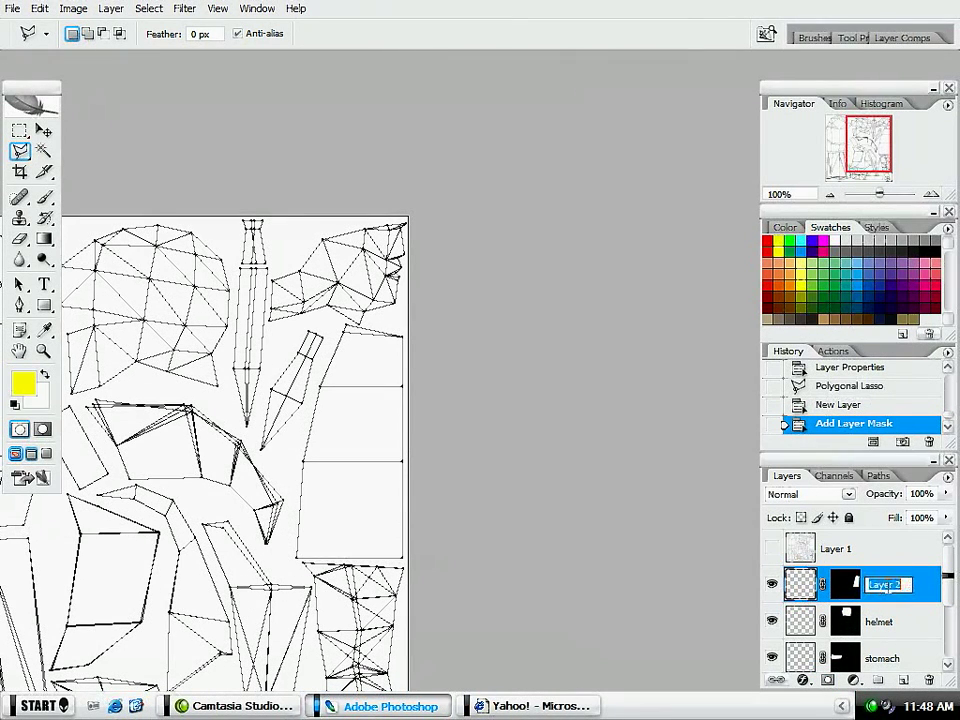
key(Return)
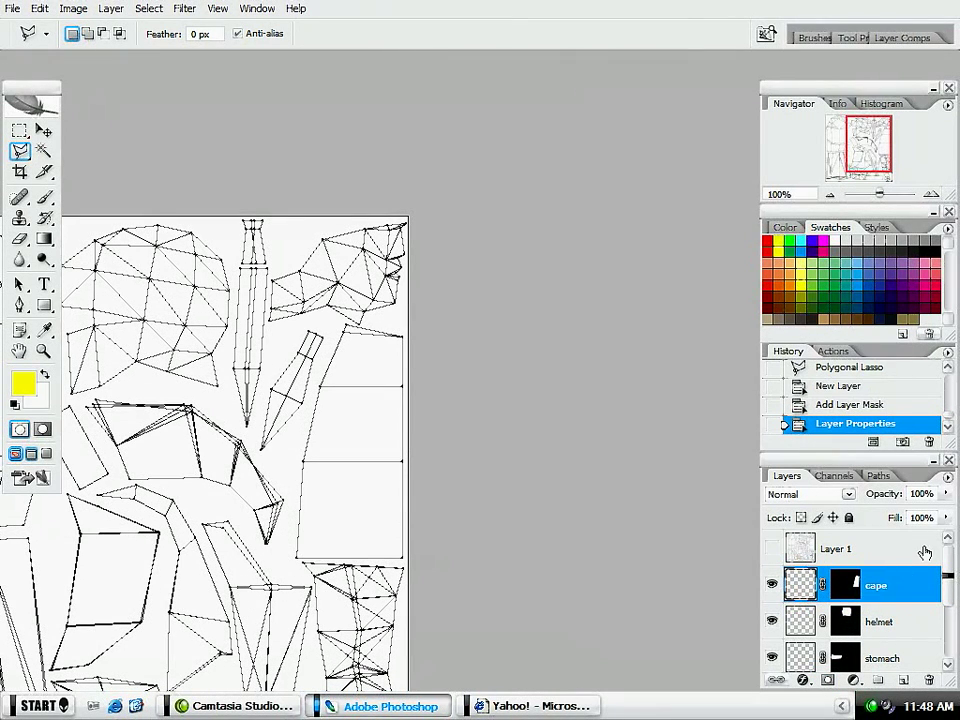
Step: Paint the whole skirt piece green on the skirt layer with the 46 px Brush
drag(290, 572, 550, 256)
drag(386, 231, 450, 378)
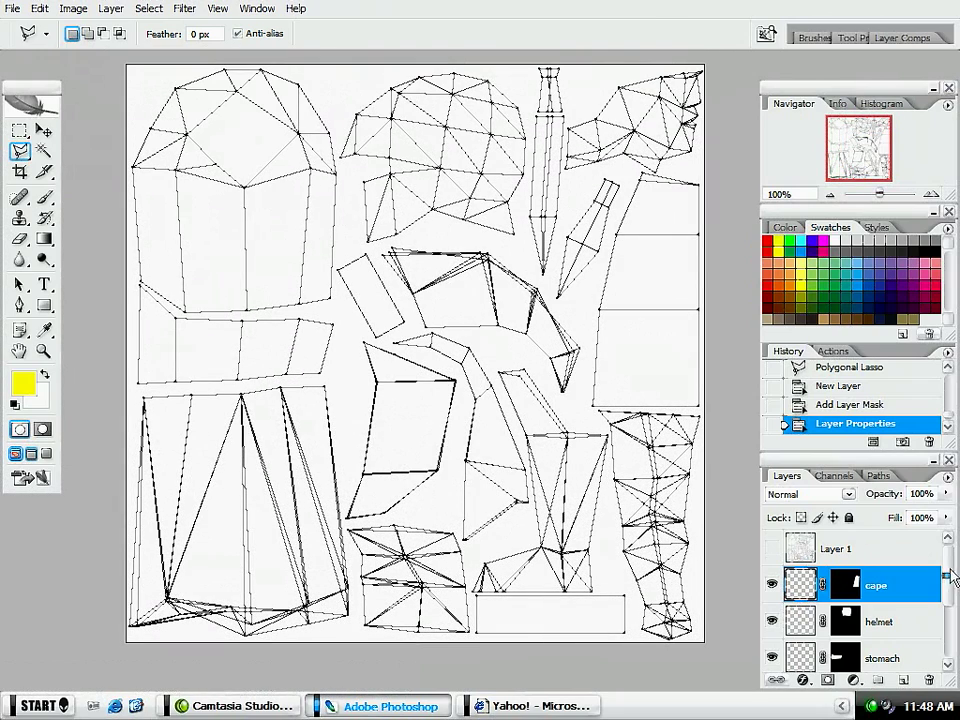
drag(951, 577, 957, 655)
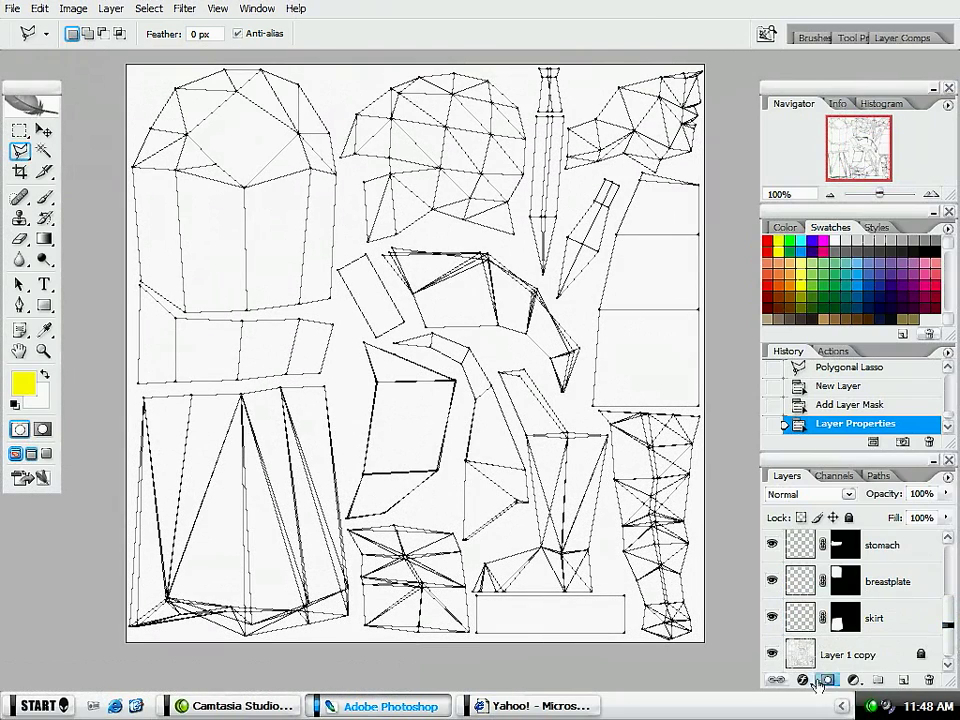
click(880, 619)
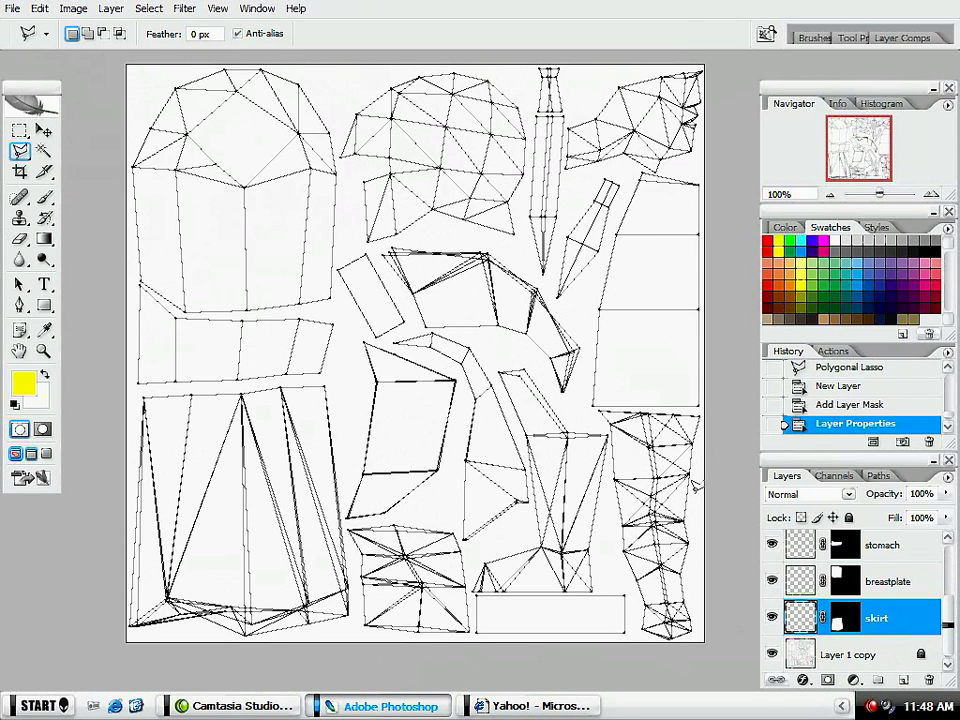
key(b)
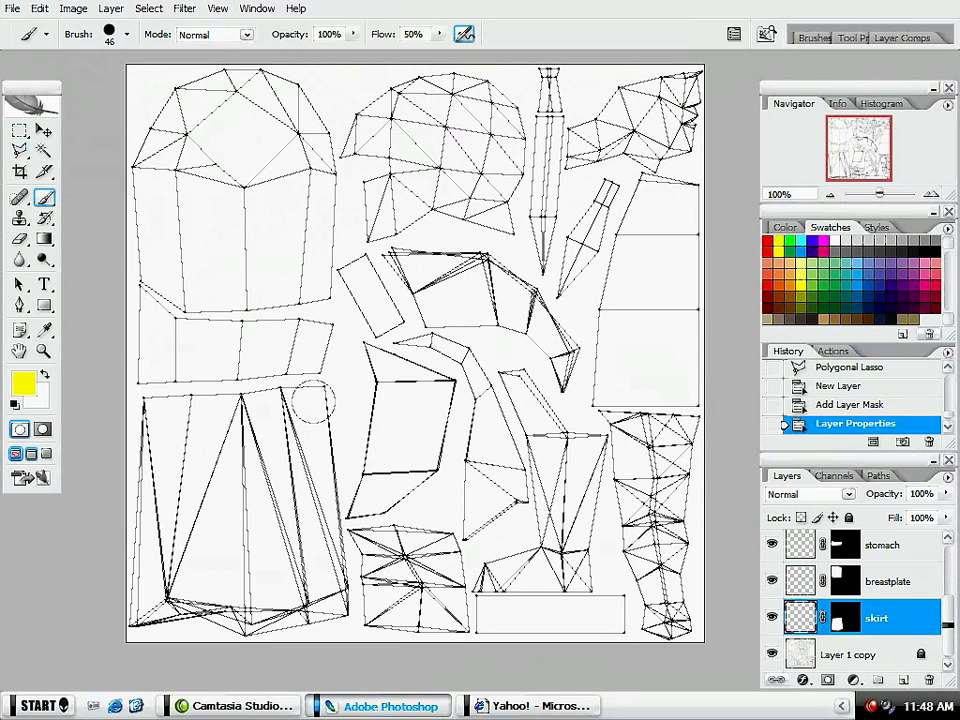
click(841, 280)
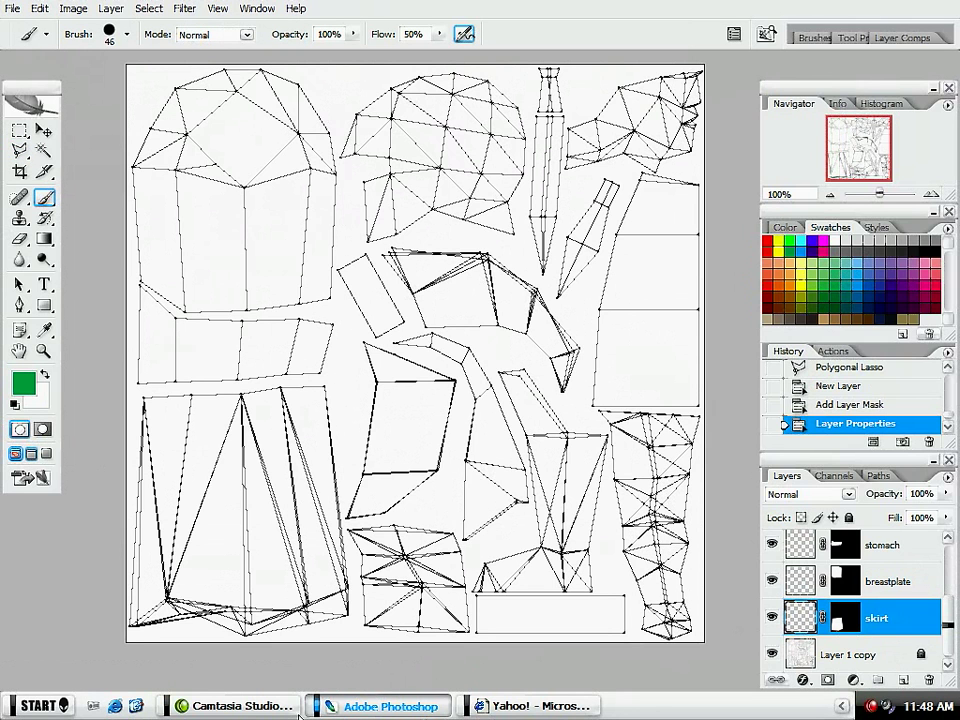
mouse_move(229, 386)
mouse_down()
mouse_move(150, 439)
mouse_move(246, 407)
mouse_move(163, 405)
mouse_move(86, 454)
mouse_move(111, 531)
mouse_move(39, 504)
mouse_move(340, 525)
mouse_up()
mouse_move(401, 494)
mouse_down()
mouse_move(50, 583)
mouse_move(145, 595)
mouse_move(190, 625)
mouse_move(217, 618)
mouse_move(38, 613)
mouse_move(122, 625)
mouse_up()
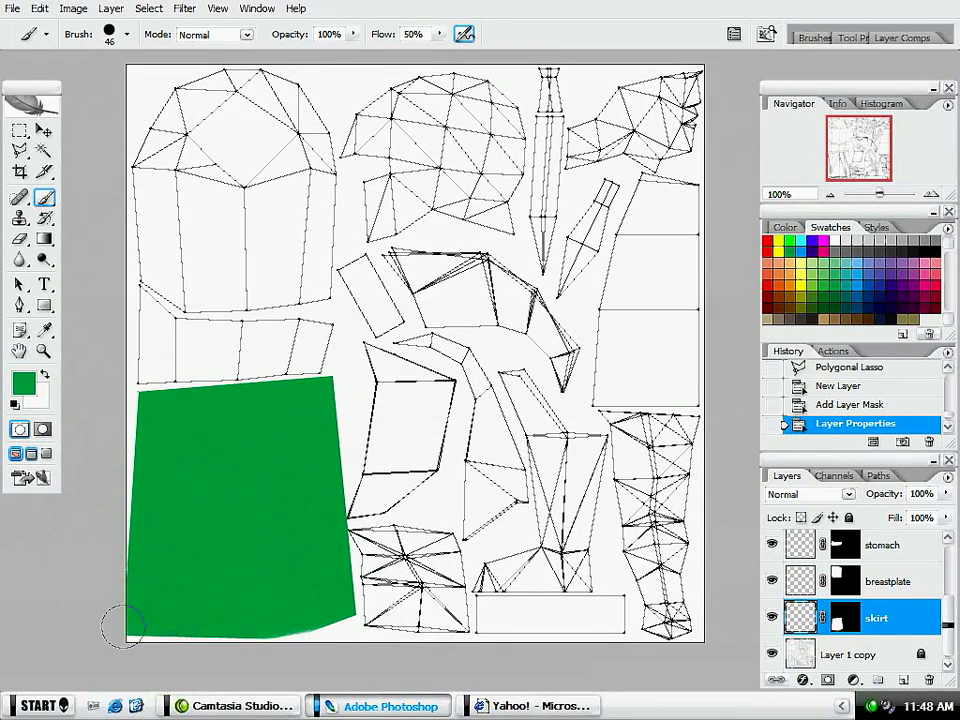
mouse_move(474, 612)
mouse_down()
mouse_move(405, 616)
mouse_move(412, 612)
mouse_up()
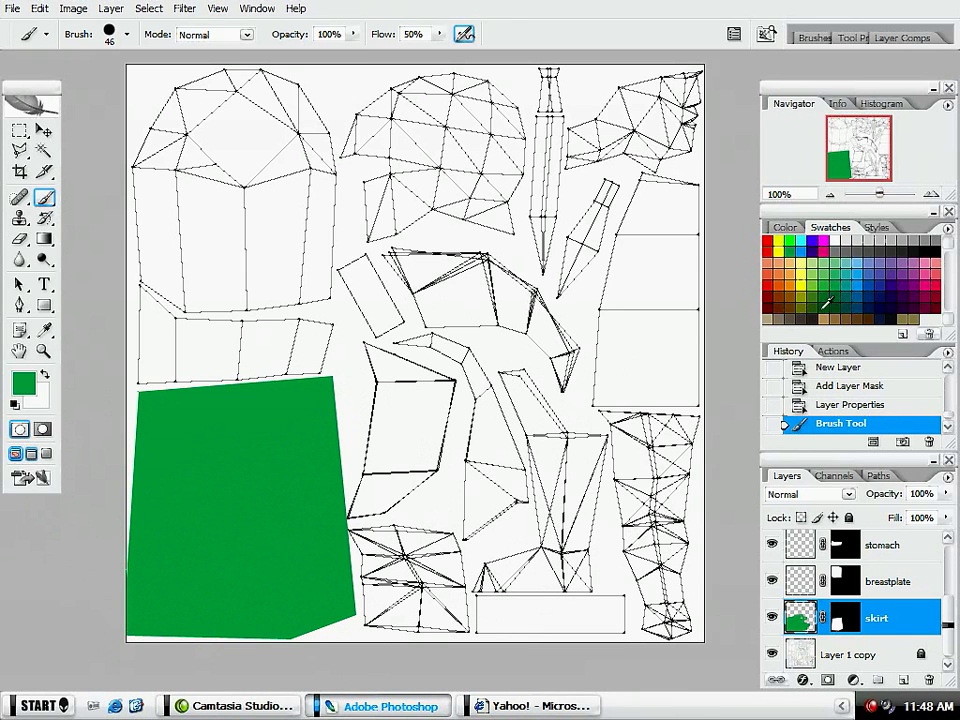
Step: Reduce the skirt layer's saturation to -51 and darken it with Levels by raising the black input level to 58
key(ctrl+u)
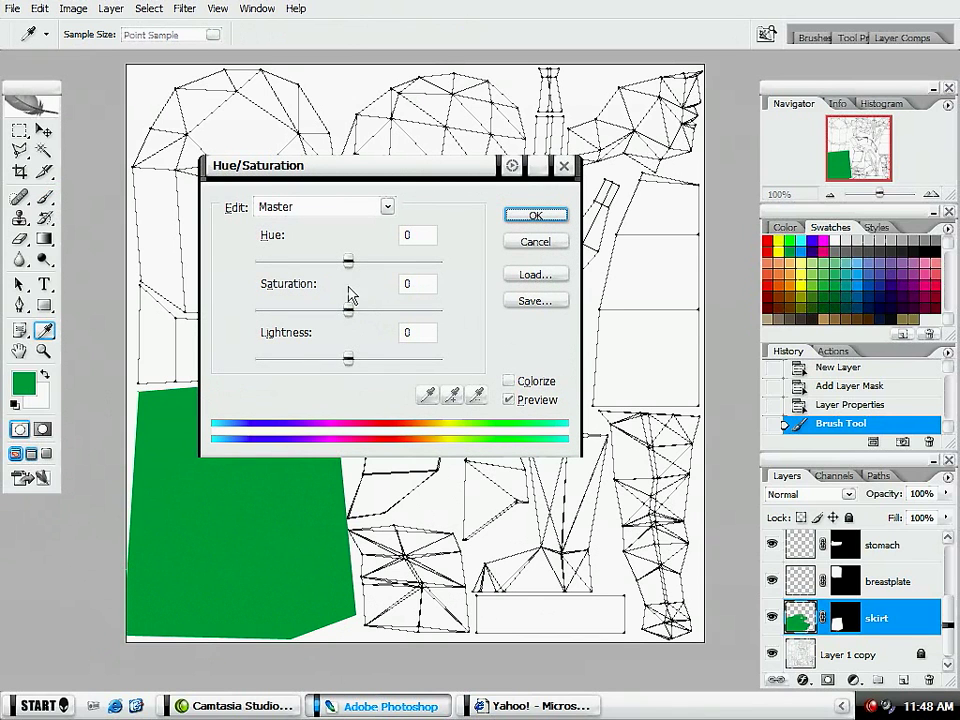
drag(348, 310, 300, 311)
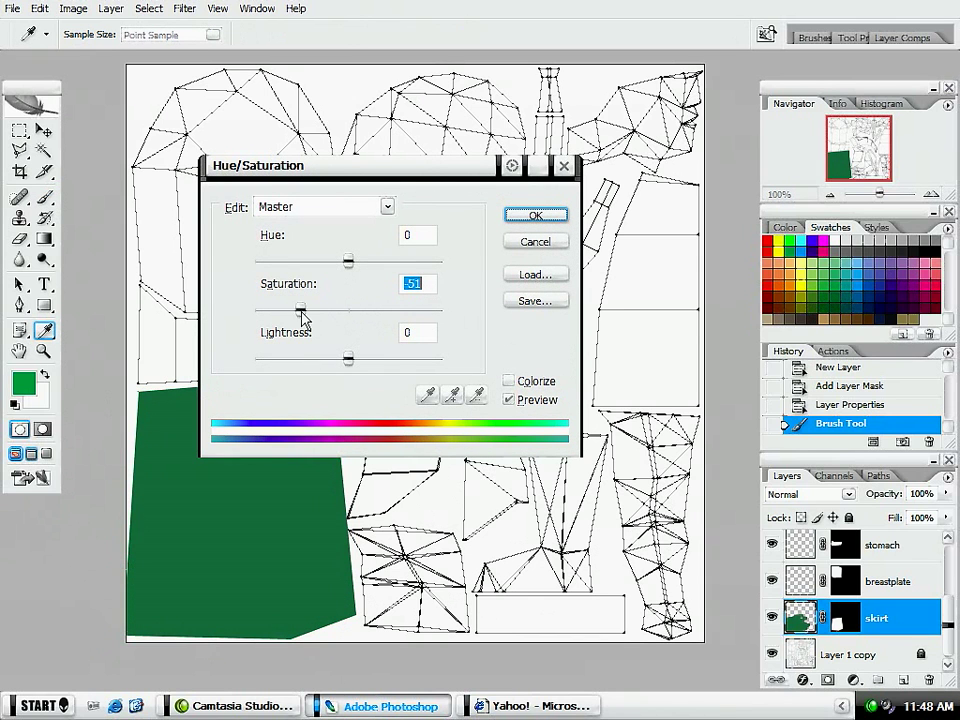
click(538, 217)
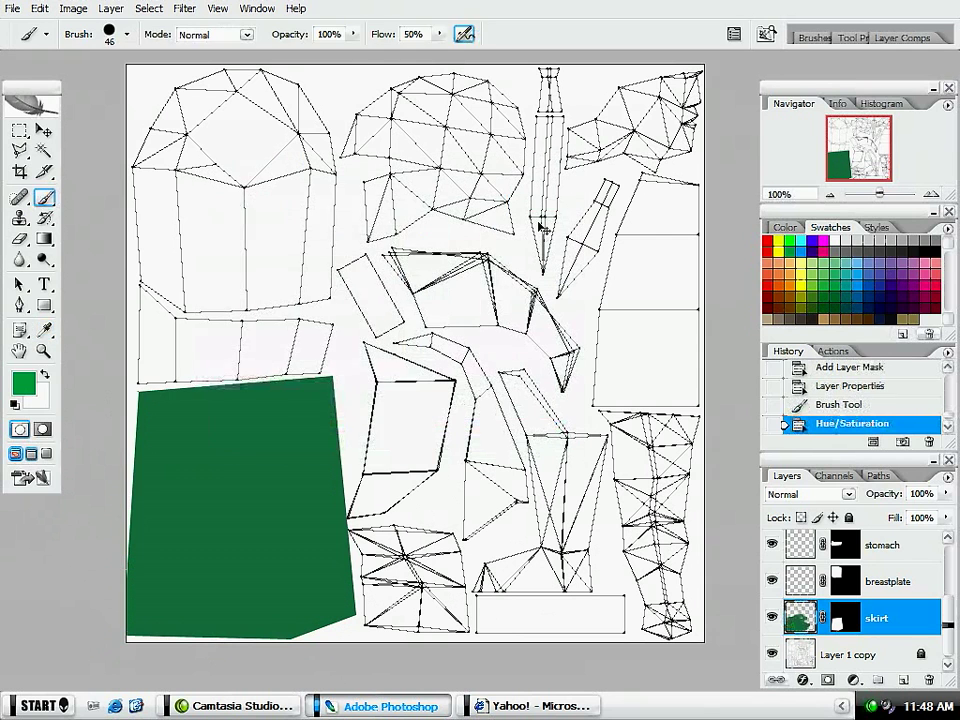
key(ctrl+l)
drag(67, 407, 119, 410)
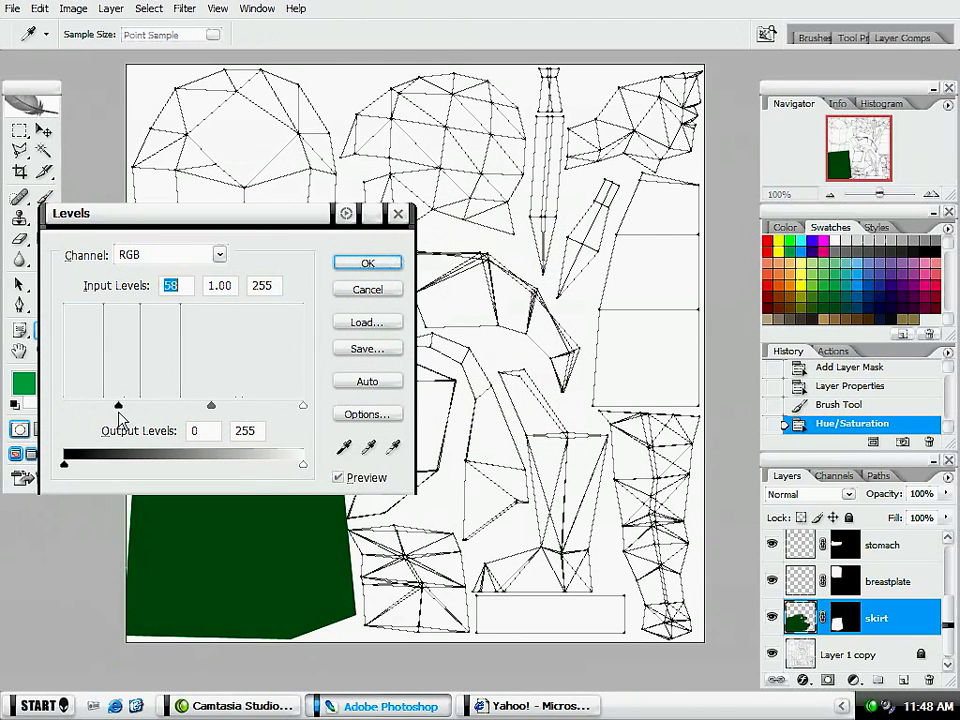
click(362, 262)
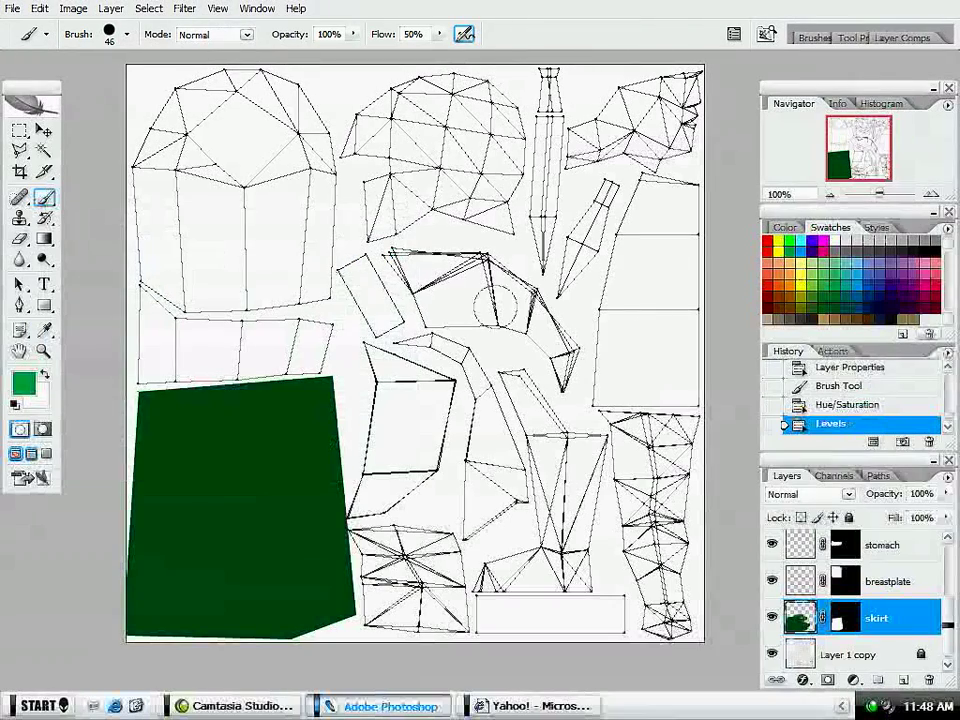
Step: Brush an olive-yellow swatch colour over the upper part of the breastplate piece on the breastplate layer
click(800, 301)
click(794, 590)
drag(223, 158, 393, 392)
mouse_move(393, 392)
mouse_down()
mouse_move(351, 416)
mouse_move(500, 330)
mouse_move(471, 274)
mouse_up()
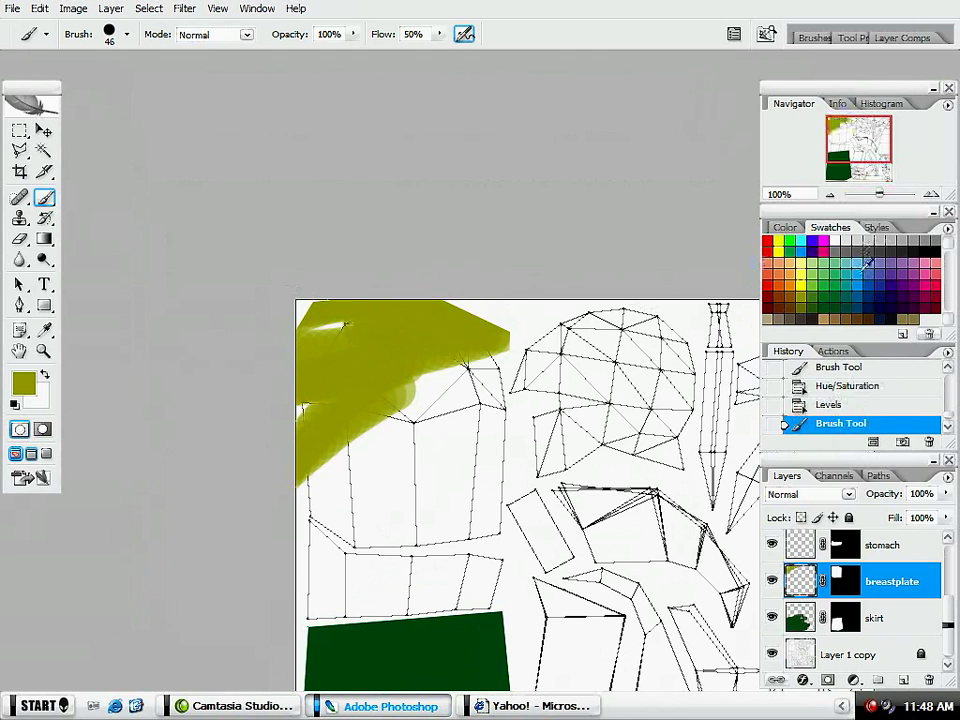
drag(377, 368, 386, 364)
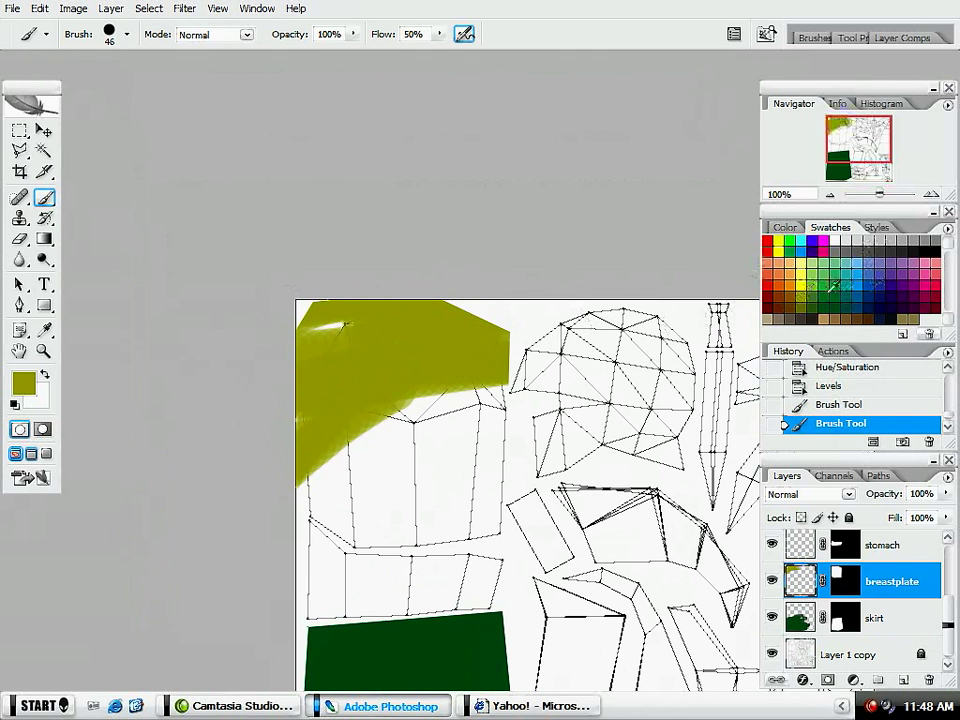
Step: Set the foreground colour to aa9a5b and paint the whole breastplate piece with it on the breastplate layer
click(785, 228)
click(777, 251)
drag(786, 466, 456, 182)
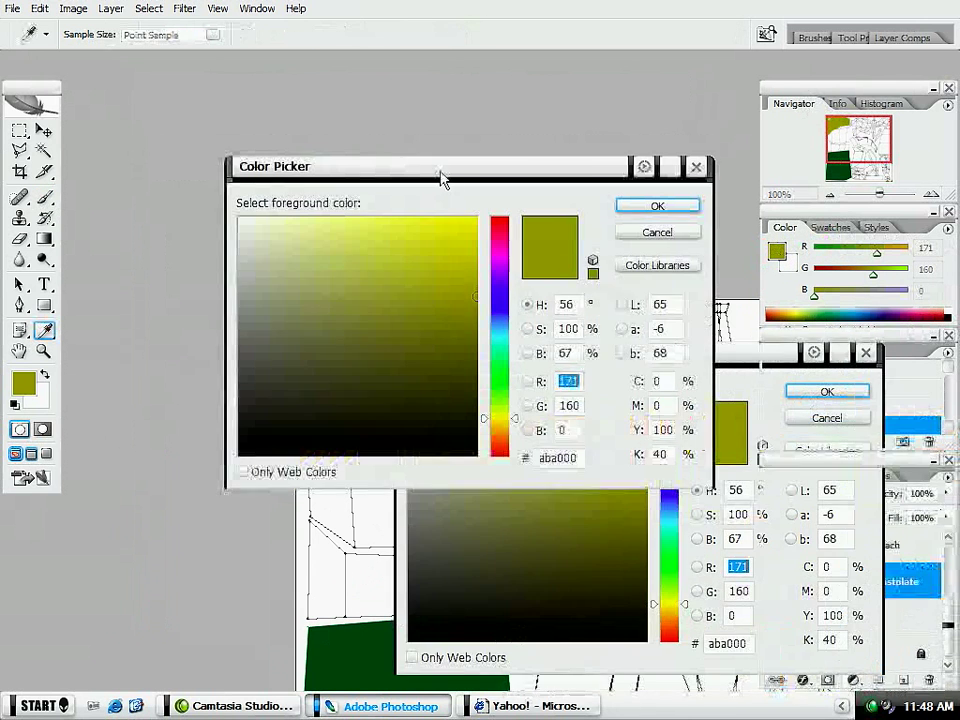
drag(510, 425, 514, 427)
mouse_move(352, 288)
mouse_down()
mouse_move(337, 283)
mouse_move(349, 297)
mouse_up()
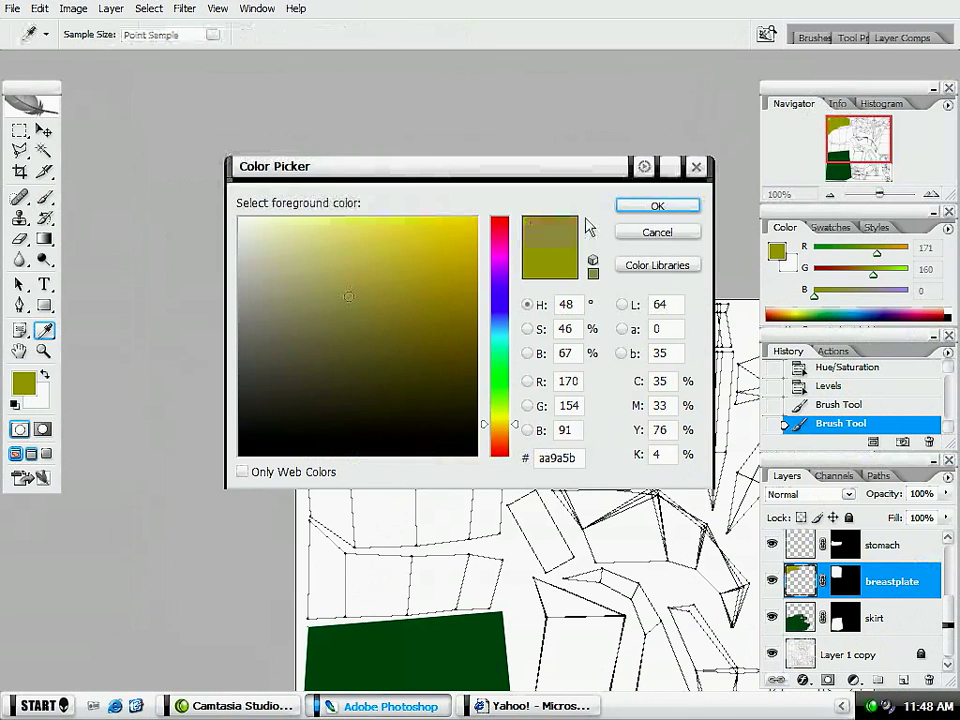
click(632, 208)
mouse_move(418, 348)
mouse_down()
mouse_move(165, 499)
mouse_move(286, 421)
mouse_move(343, 303)
mouse_move(279, 386)
mouse_up()
mouse_move(170, 477)
mouse_down()
mouse_move(454, 448)
mouse_move(186, 503)
mouse_move(446, 520)
mouse_move(395, 528)
mouse_move(331, 514)
mouse_move(468, 549)
mouse_move(380, 530)
mouse_up()
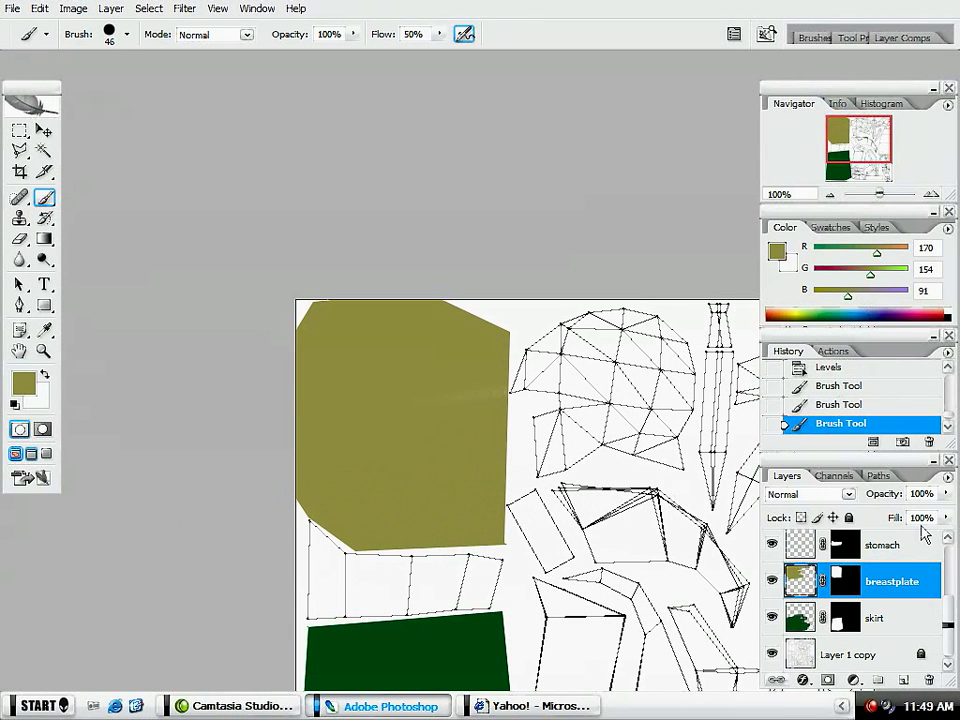
drag(952, 601, 946, 571)
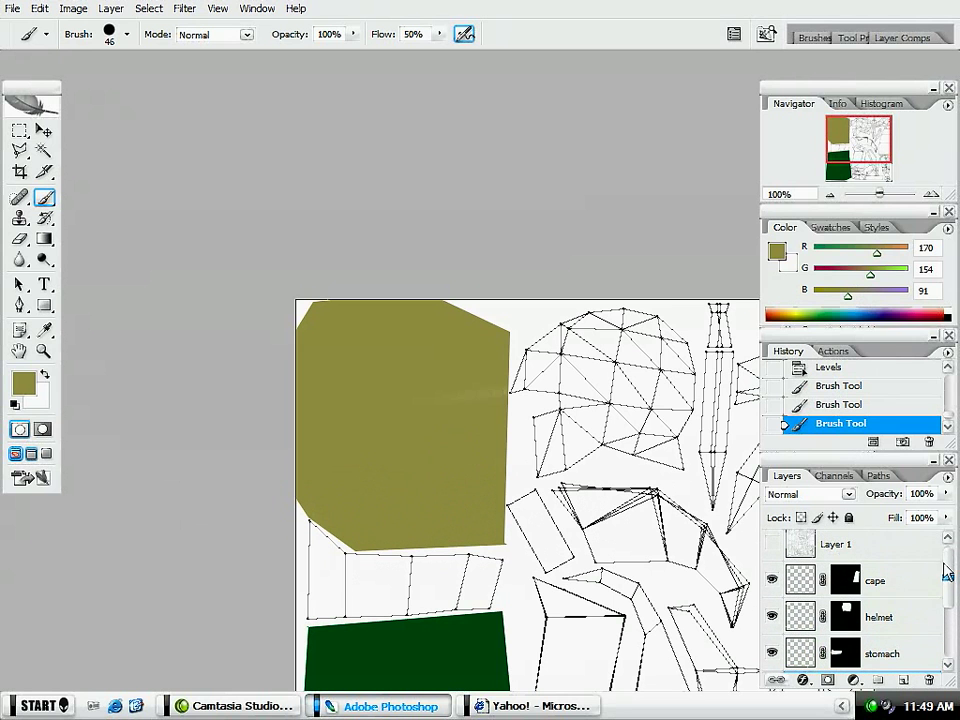
Step: Paint the whole helmet piece with the same olive colour on the helmet layer
click(794, 622)
drag(504, 341, 326, 343)
mouse_move(340, 393)
mouse_down()
mouse_move(436, 354)
mouse_move(762, 312)
mouse_move(709, 394)
mouse_move(480, 370)
mouse_up()
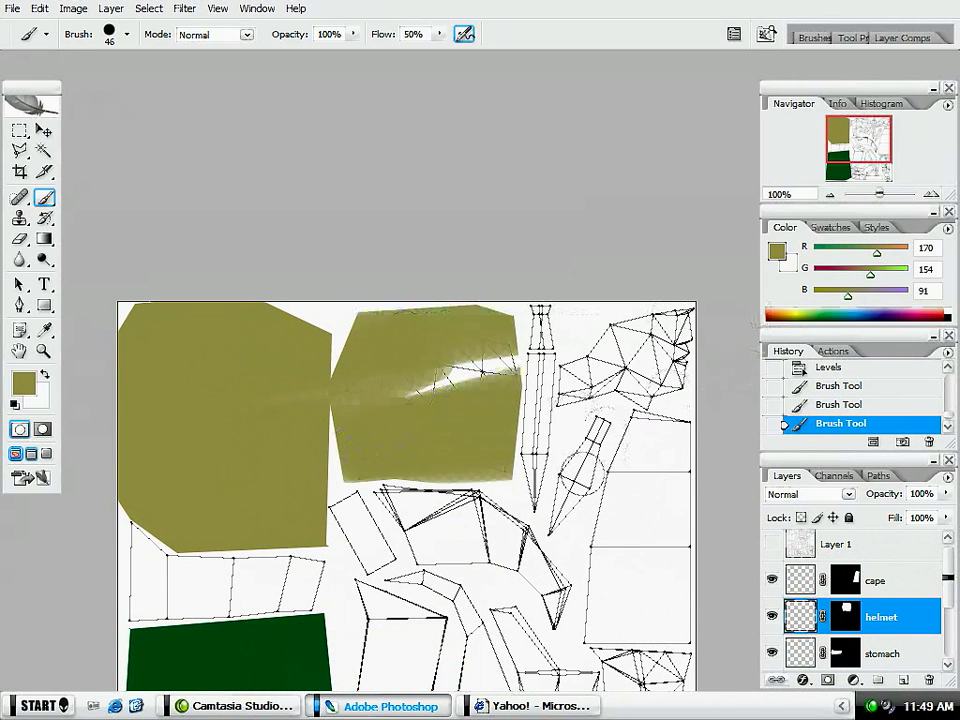
mouse_move(636, 318)
mouse_down()
mouse_move(631, 379)
mouse_move(443, 377)
mouse_up()
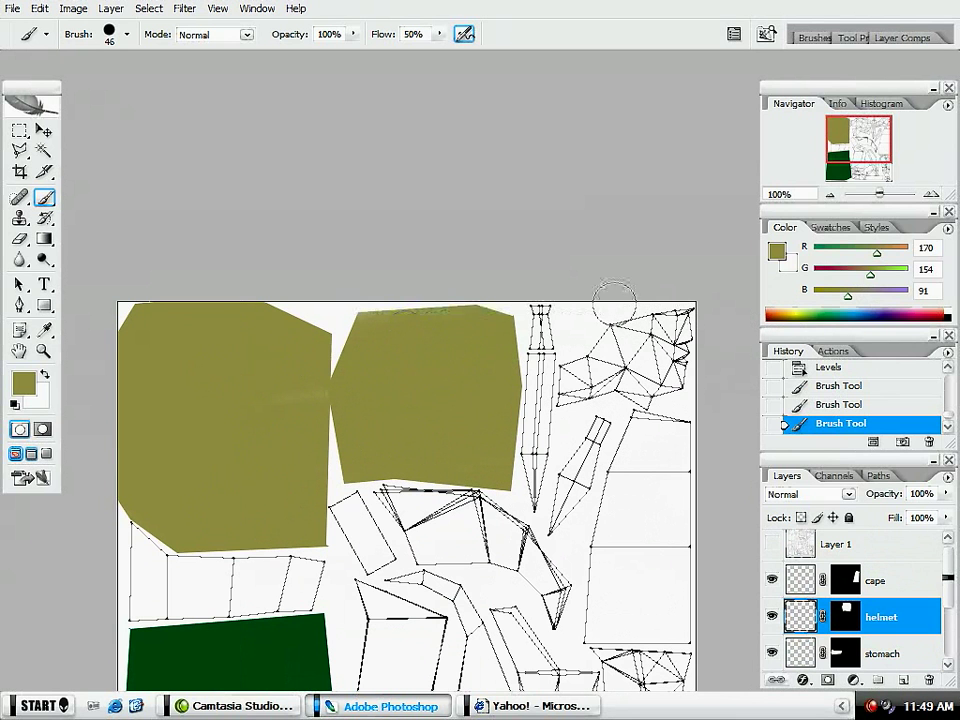
Step: Sample the skirt's dark green and paint the whole cape piece with it on the cape layer
click(876, 580)
drag(288, 682, 393, 523)
alt+click(391, 527)
drag(586, 326, 154, 476)
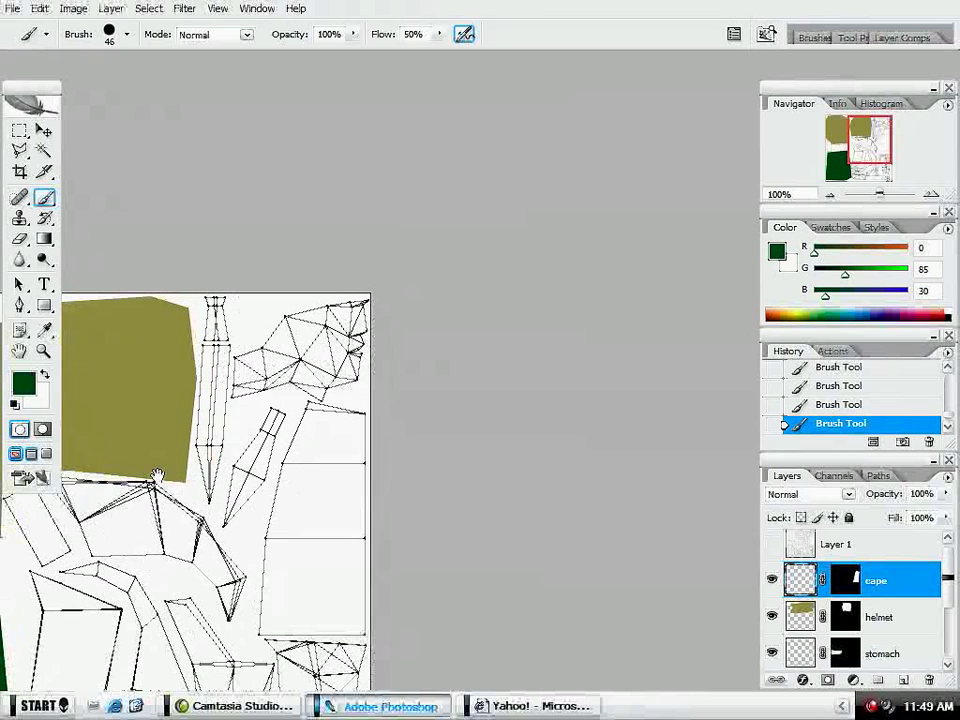
mouse_move(346, 584)
mouse_down()
mouse_move(279, 620)
mouse_move(181, 668)
mouse_move(214, 652)
mouse_move(179, 635)
mouse_move(274, 585)
mouse_move(388, 561)
mouse_up()
mouse_move(290, 490)
mouse_down()
mouse_move(441, 441)
mouse_move(312, 435)
mouse_move(305, 405)
mouse_up()
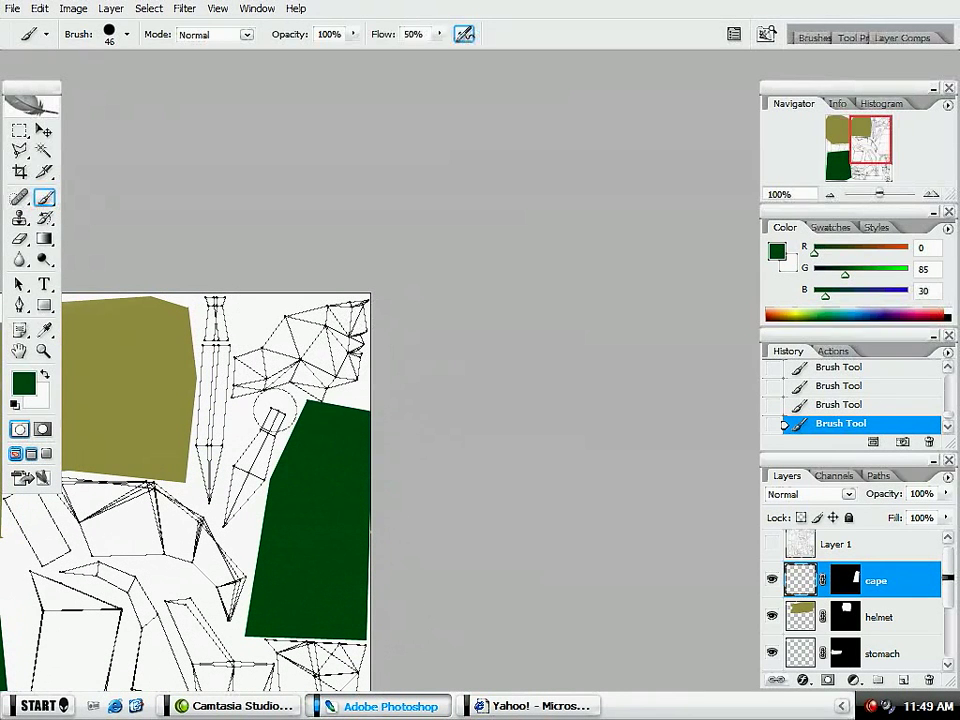
Step: Show the wireframe on Layer 1 over the painted pieces
click(776, 549)
drag(251, 528, 641, 351)
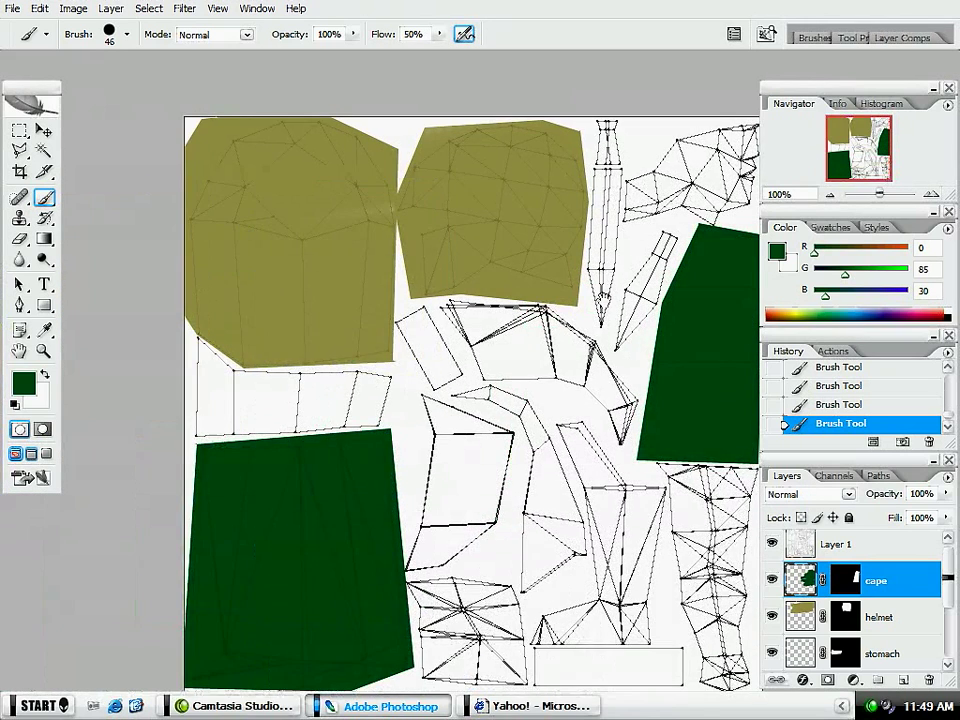
drag(450, 498, 498, 399)
drag(358, 280, 346, 226)
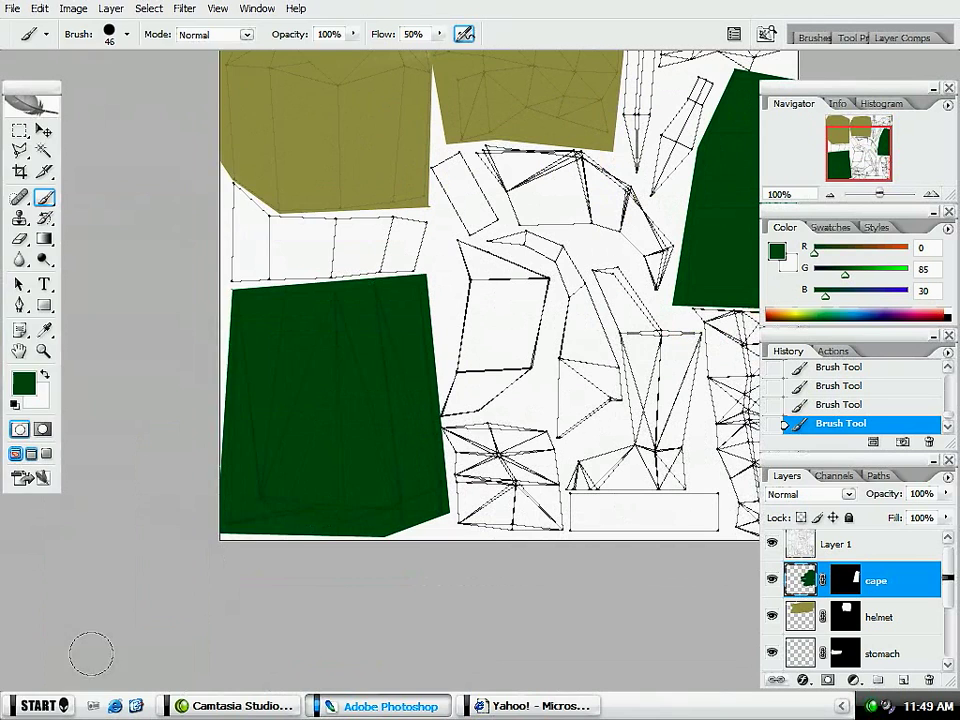
Step: Open chainmail1in6full.jpg in Photoshop from My Documents\tutorials\CD\Images and Extras\Sample Textures
click(22, 706)
click(255, 110)
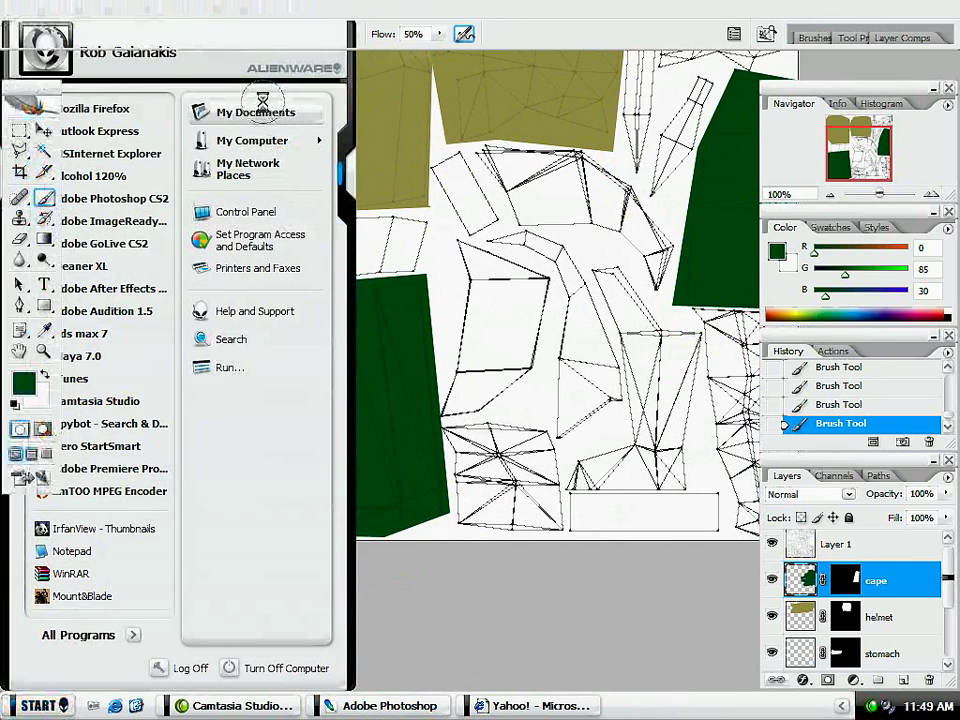
double_click(366, 352)
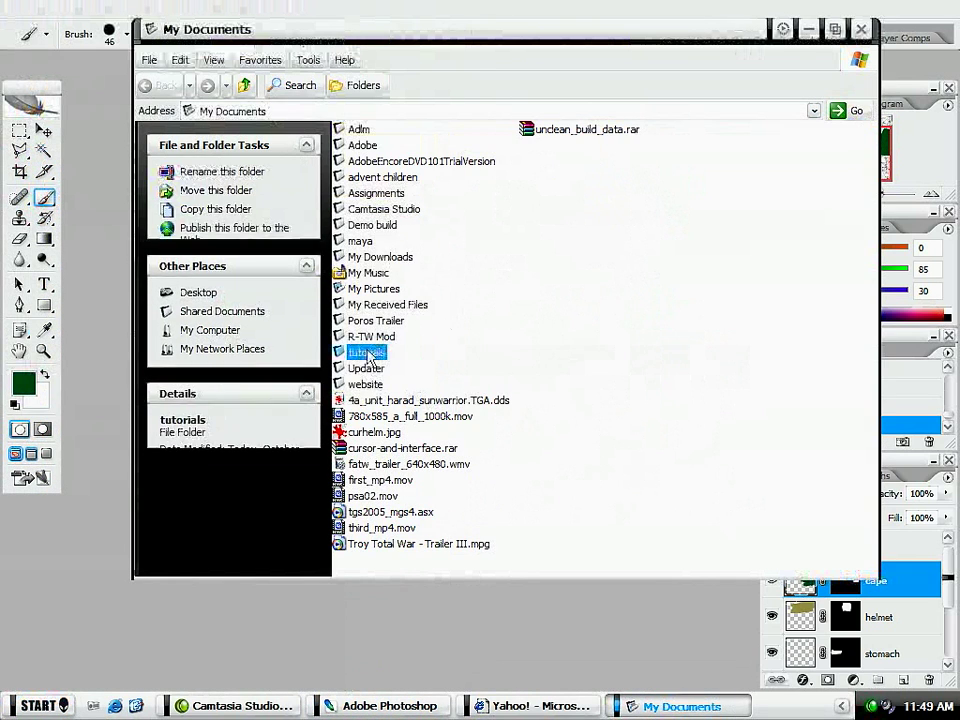
double_click(355, 145)
double_click(372, 177)
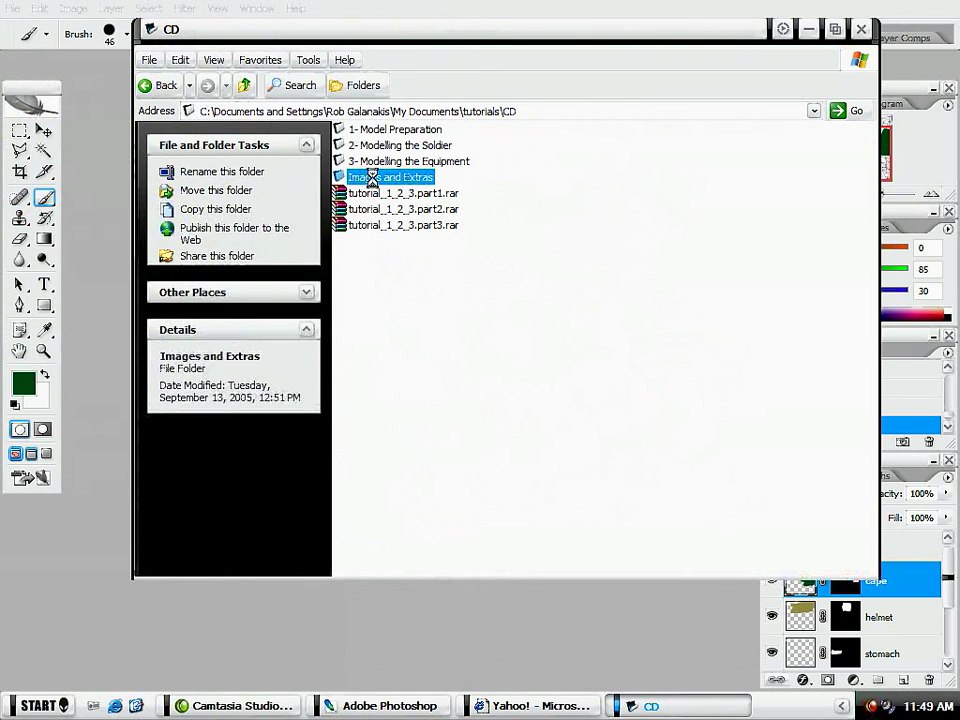
click(388, 135)
double_click(387, 134)
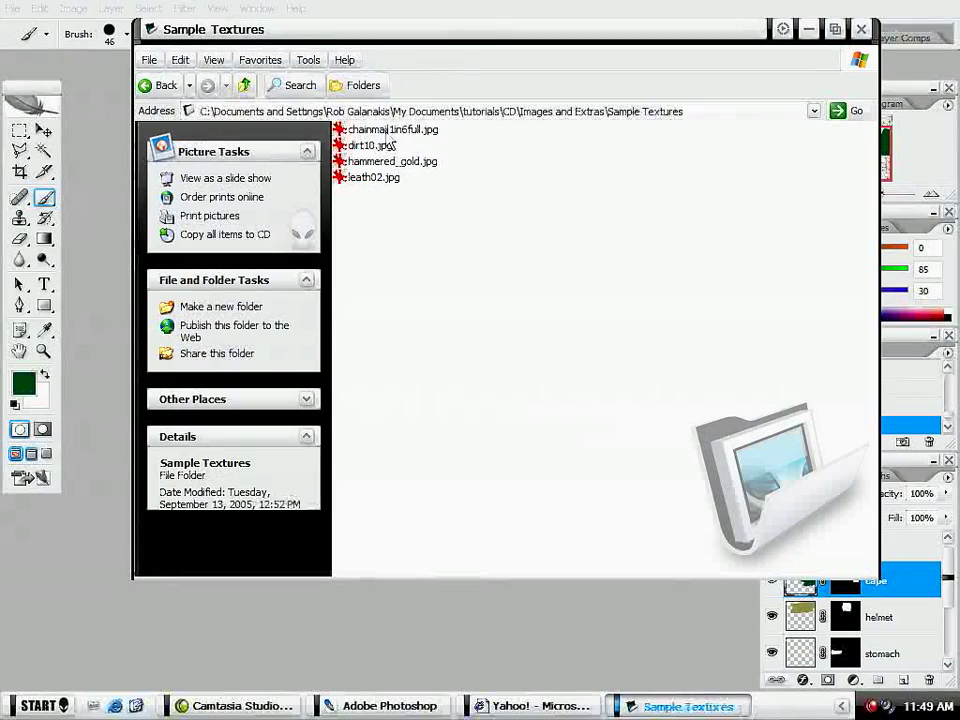
click(382, 132)
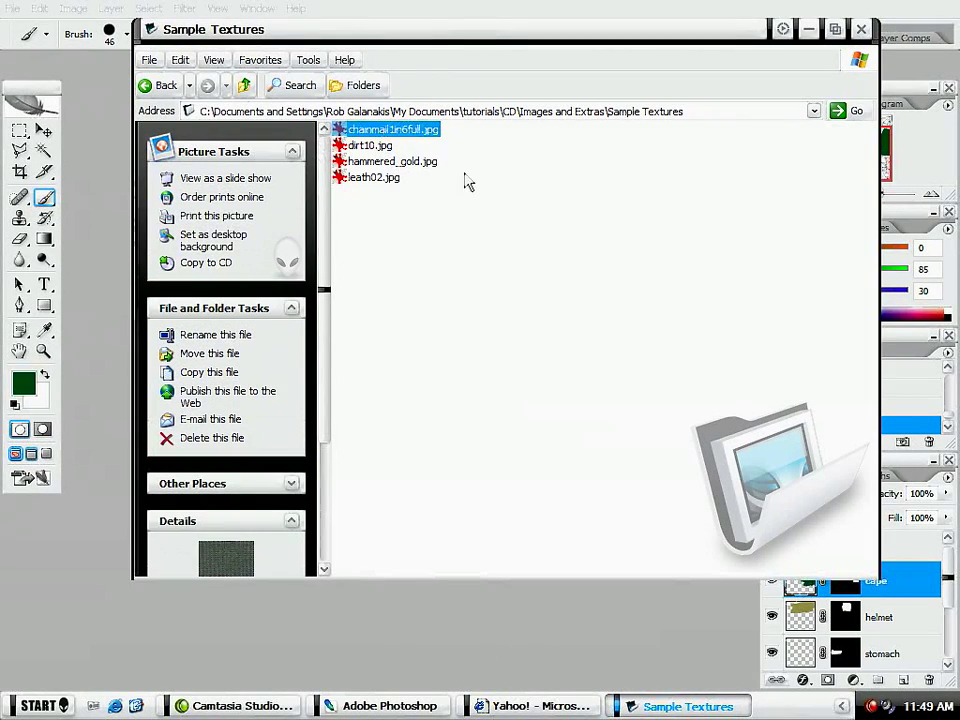
drag(509, 220, 557, 377)
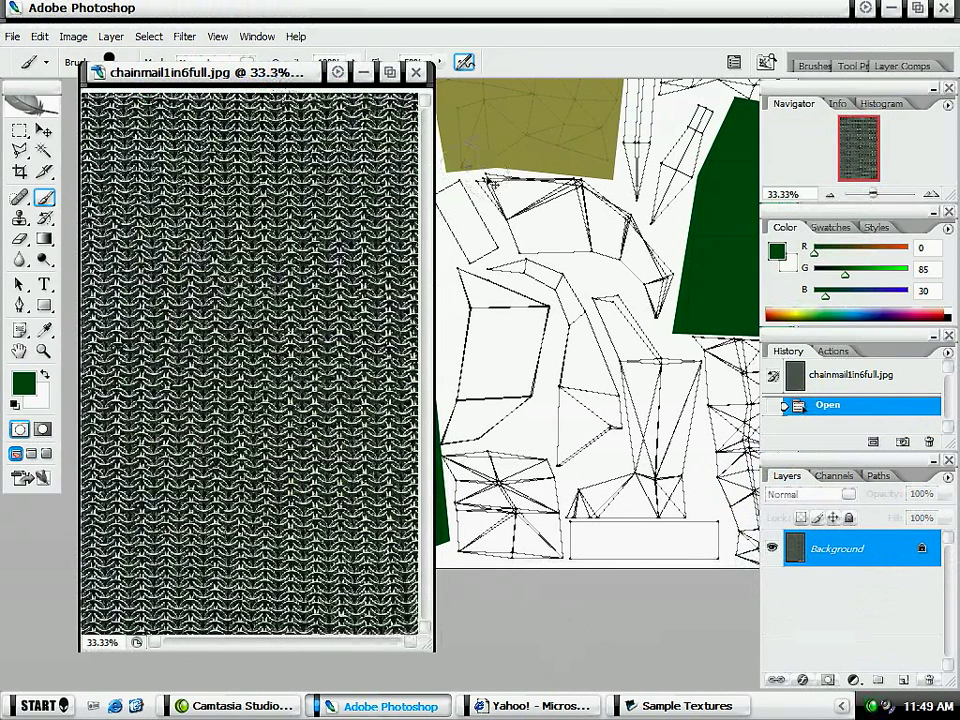
Step: Resize the chainmail image to a width of 300 pixels with constrained proportions and Bicubic Smoother resampling
click(74, 37)
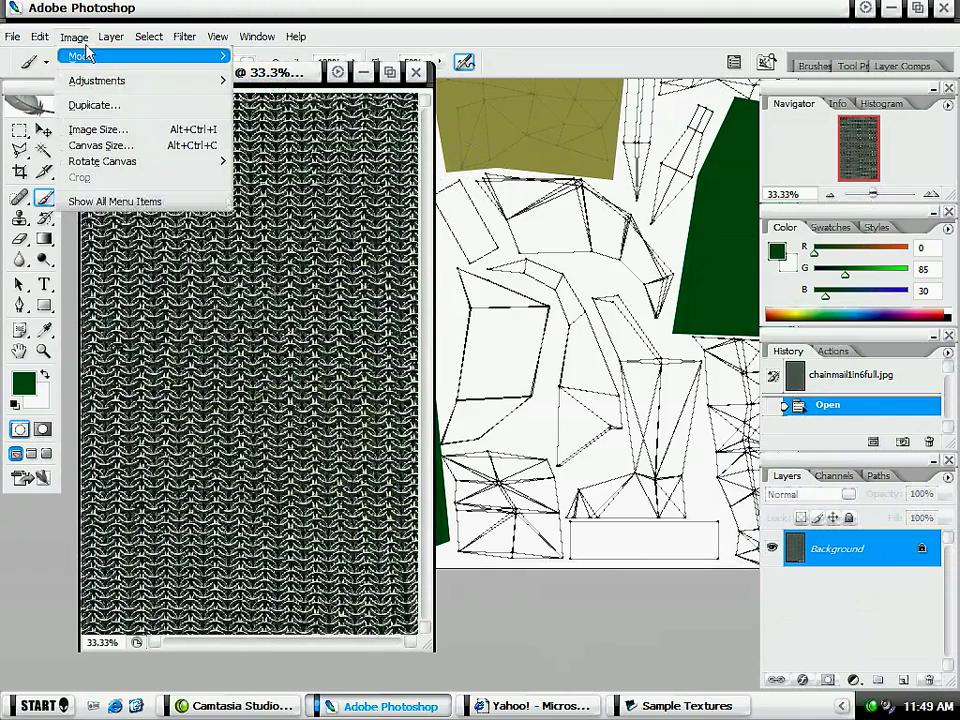
click(90, 126)
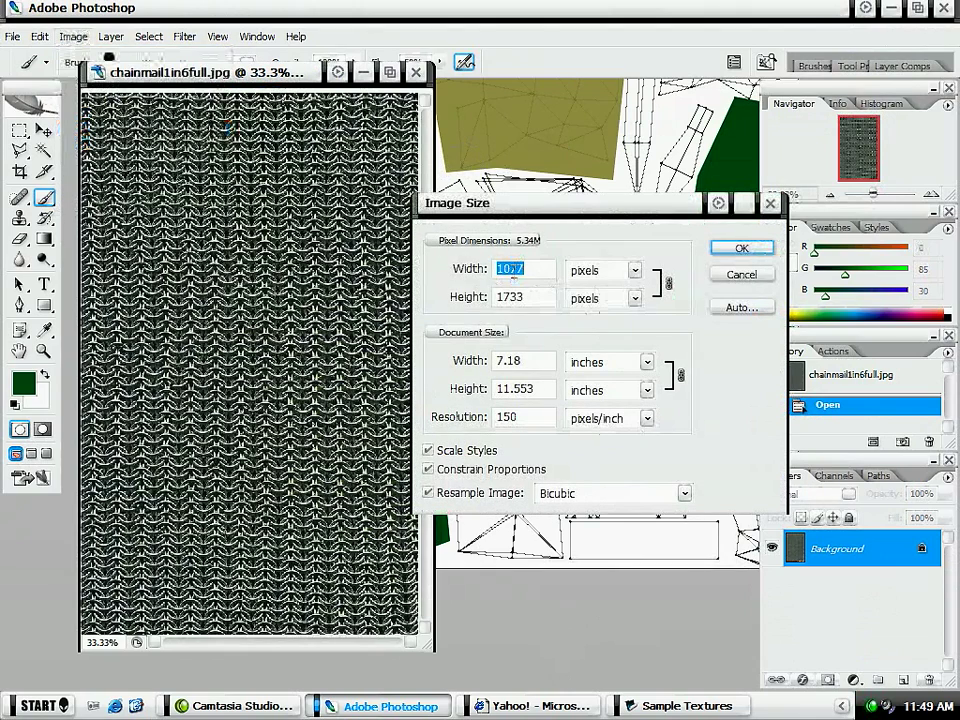
drag(521, 212, 556, 276)
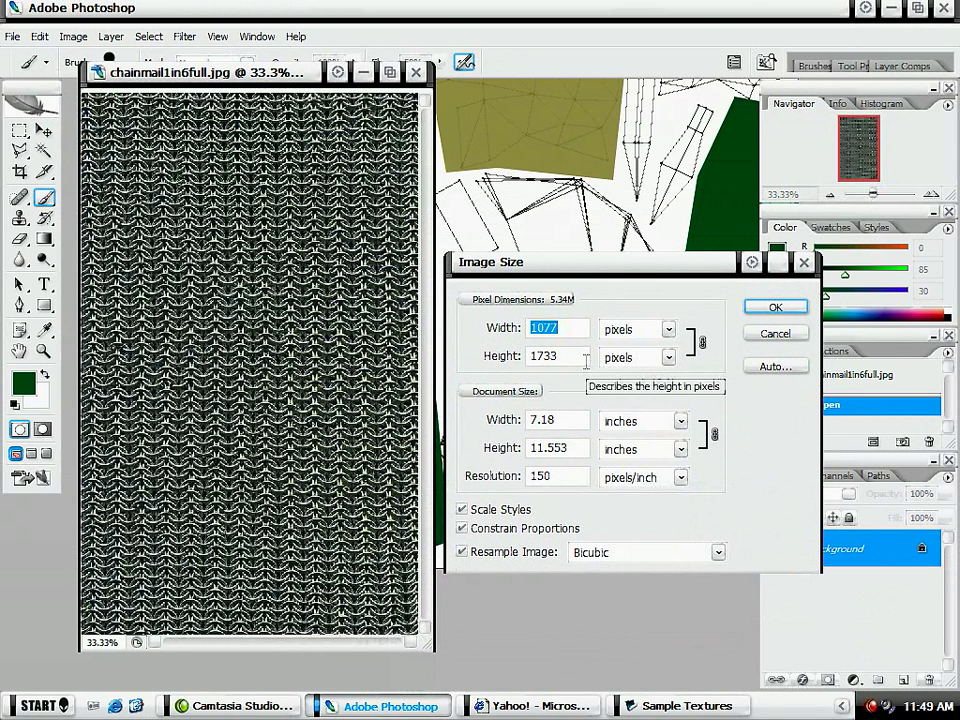
text(300)
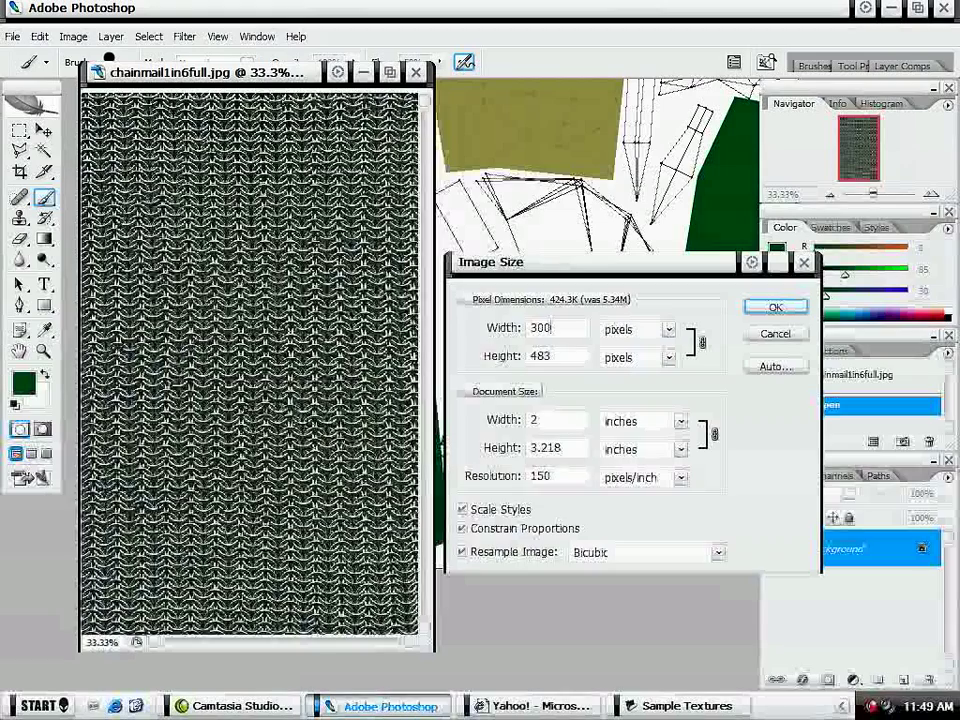
click(624, 562)
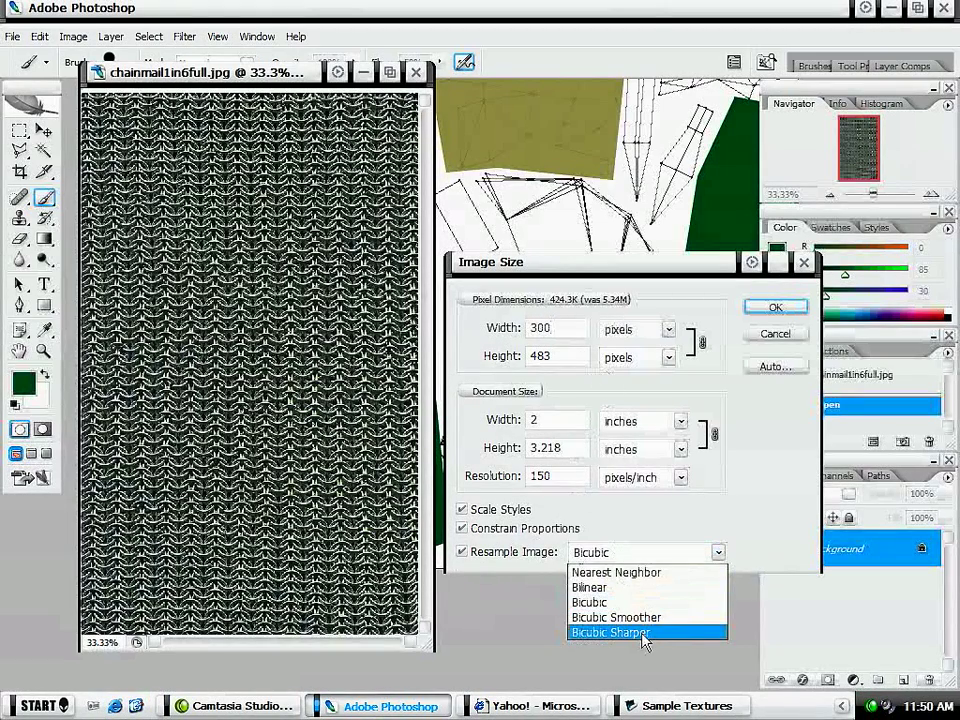
click(645, 633)
click(642, 558)
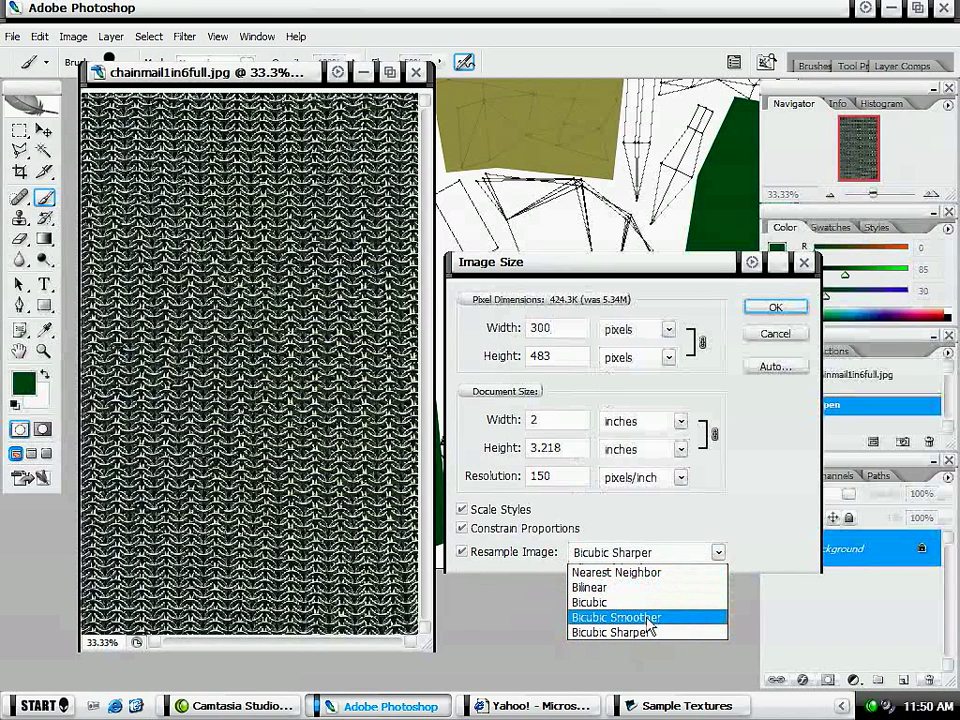
click(647, 620)
click(775, 308)
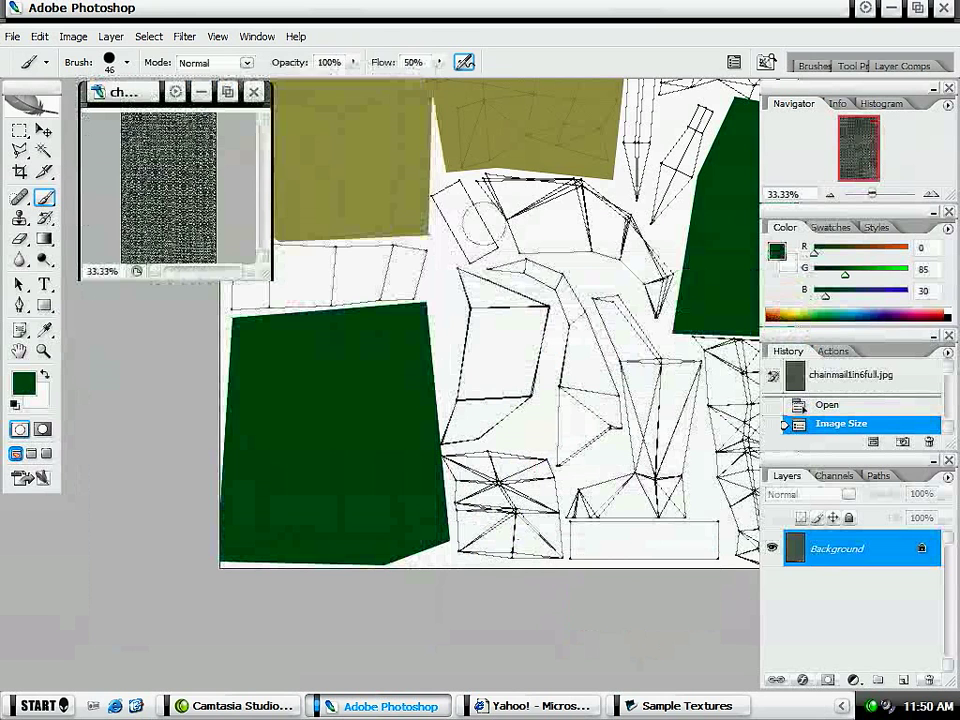
Step: Enlarge the chainmail image window and view the texture at 100%
key(v)
drag(274, 286, 454, 464)
key(ctrl+plus)
key(ctrl+plus)
key(ctrl+plus)
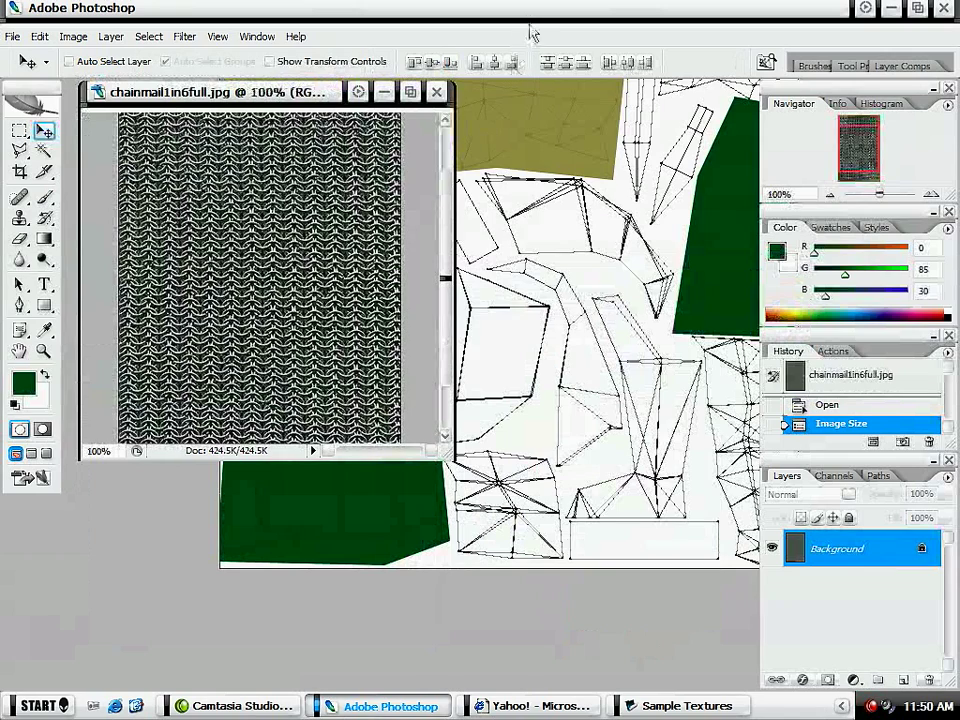
key(ctrl+minus)
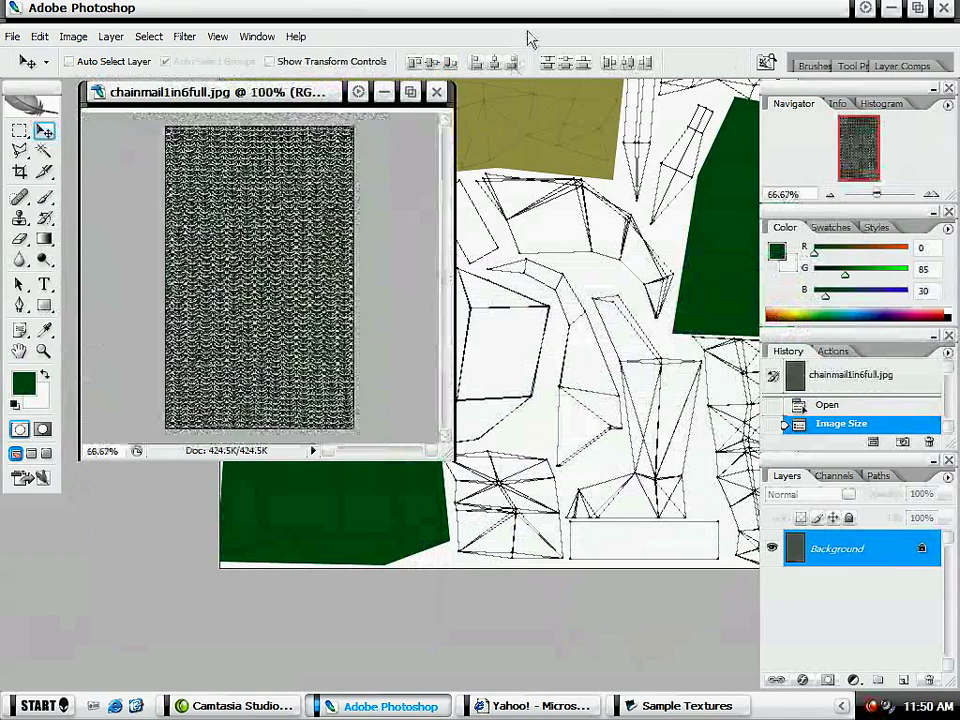
key(ctrl+plus)
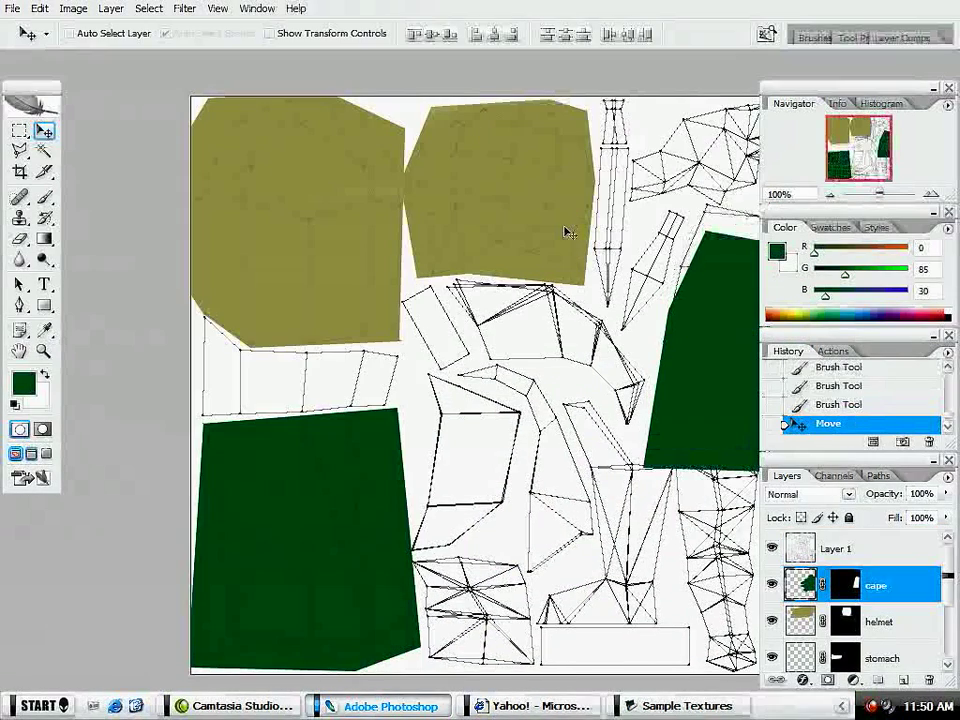
Step: Return five.psd to a floating window, place it beside the chainmail image, and make the chainmail image active
key(f)
key(f)
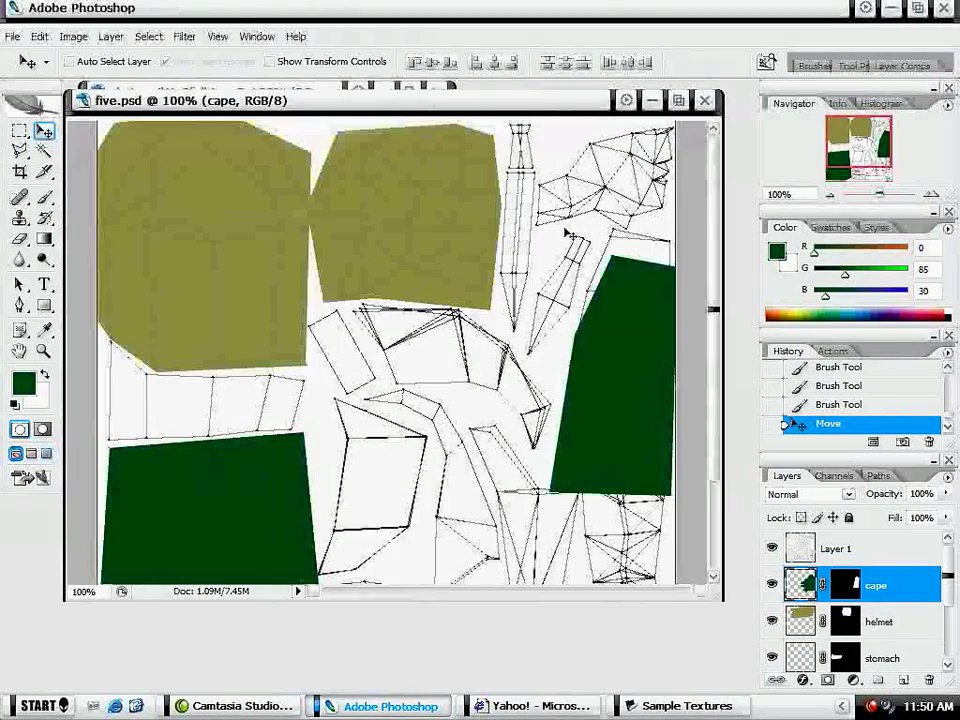
drag(463, 100, 743, 64)
click(264, 336)
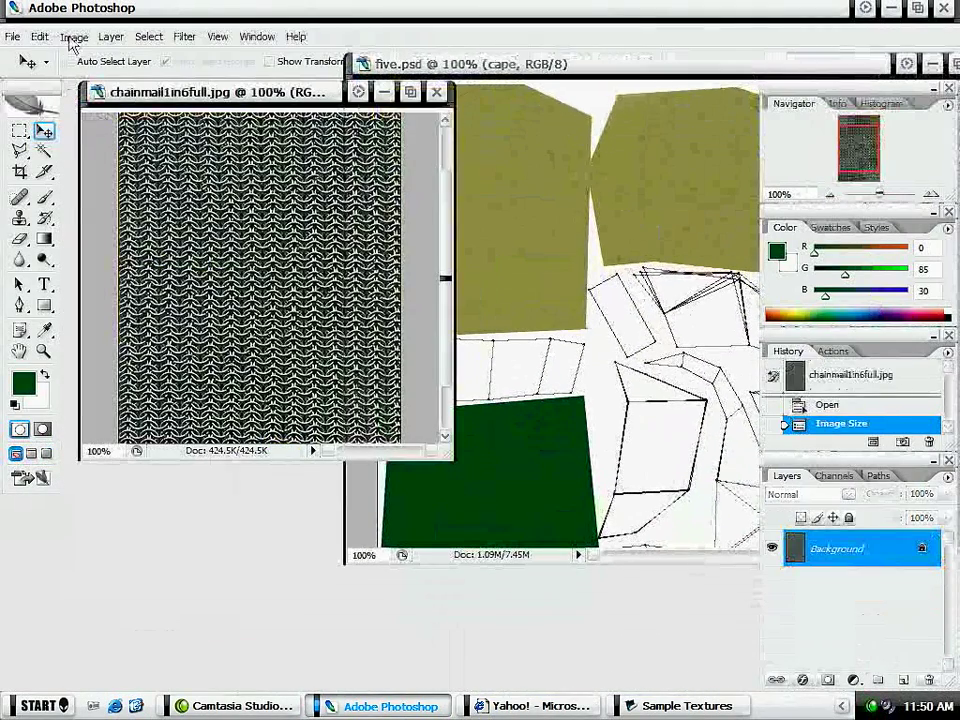
Step: Try to resize the chainmail image to a height of 400 pixels with Bicubic resampling
click(73, 37)
click(98, 129)
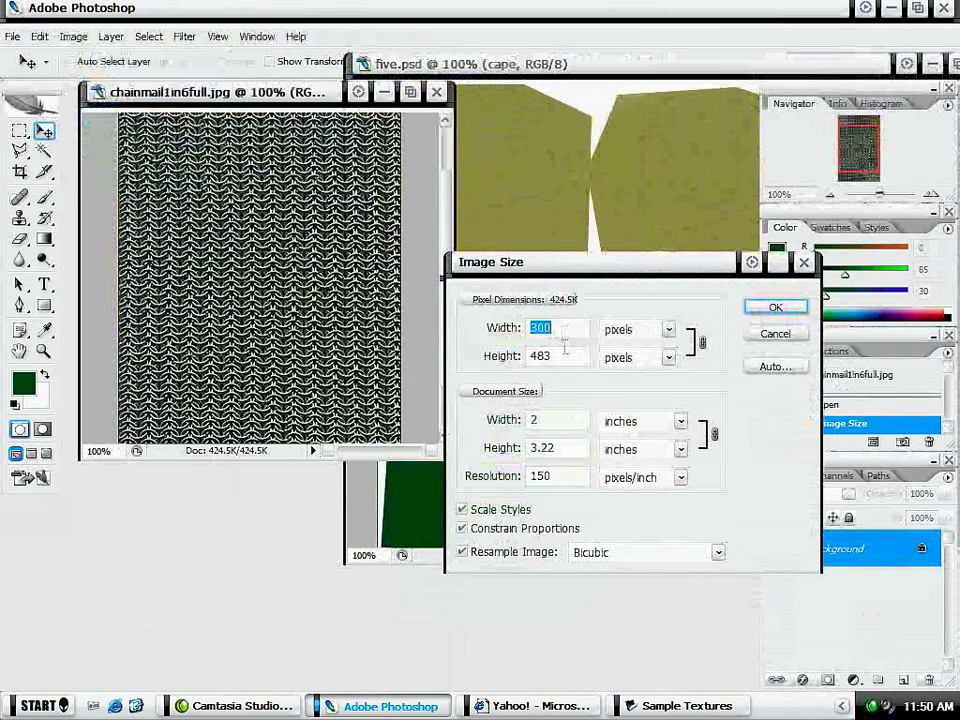
key(Tab)
text(40)
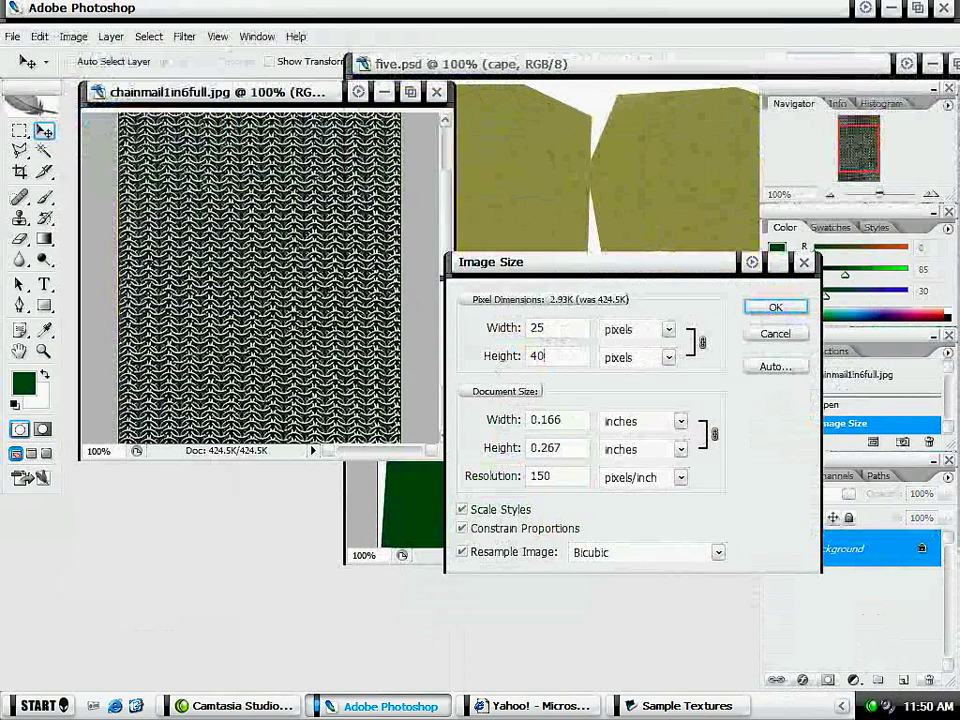
key(Return)
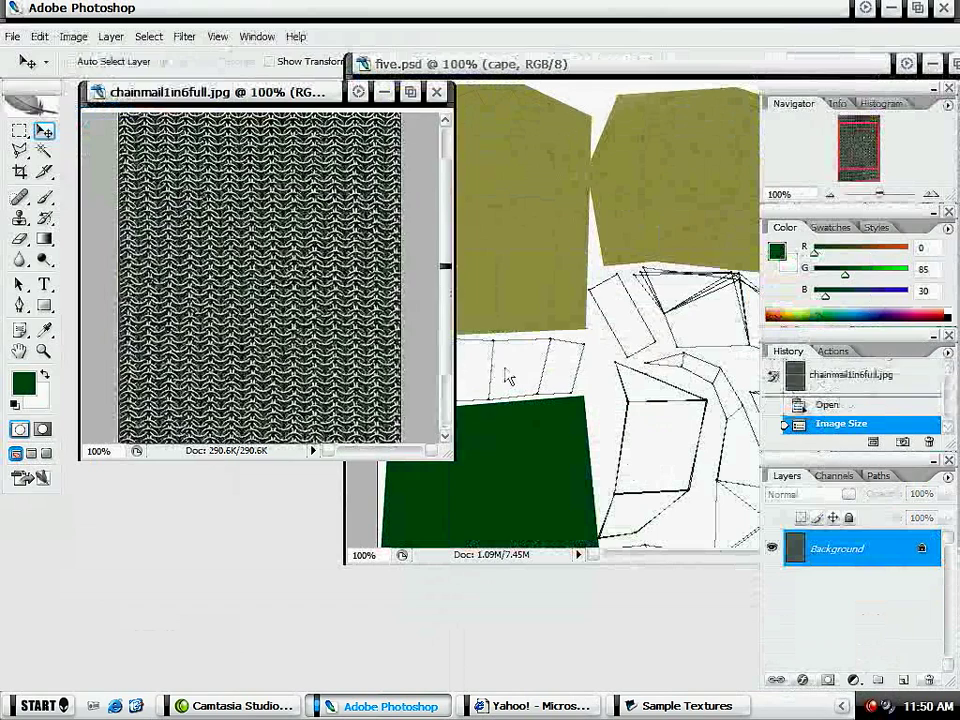
Step: Resize the chainmail image to a height of 400 pixels with constrained proportions and Bicubic Sharper resampling
click(72, 36)
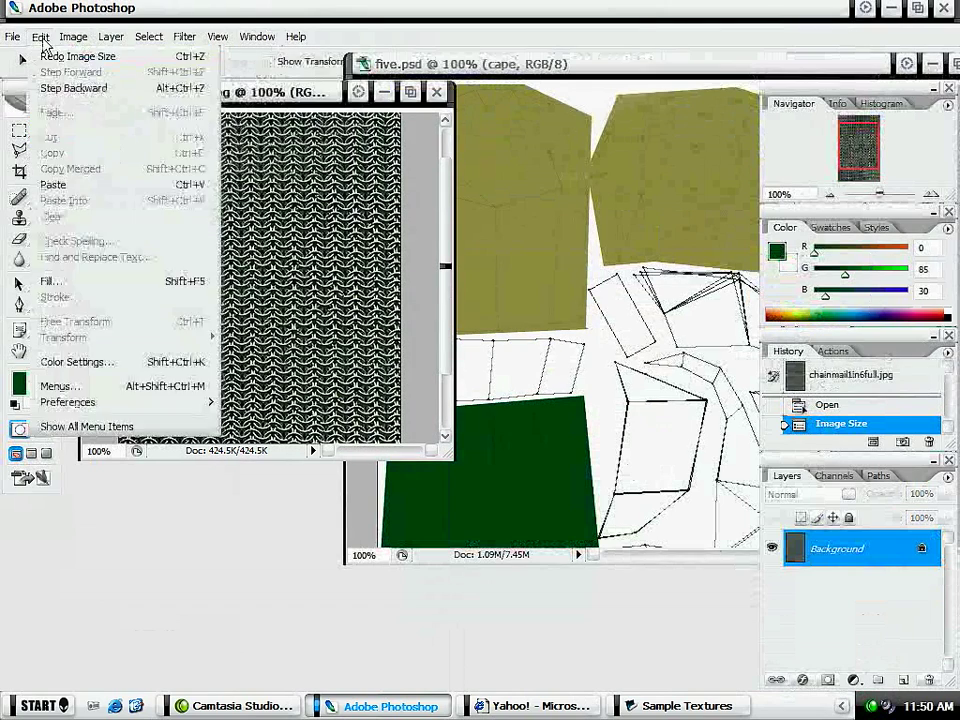
click(97, 129)
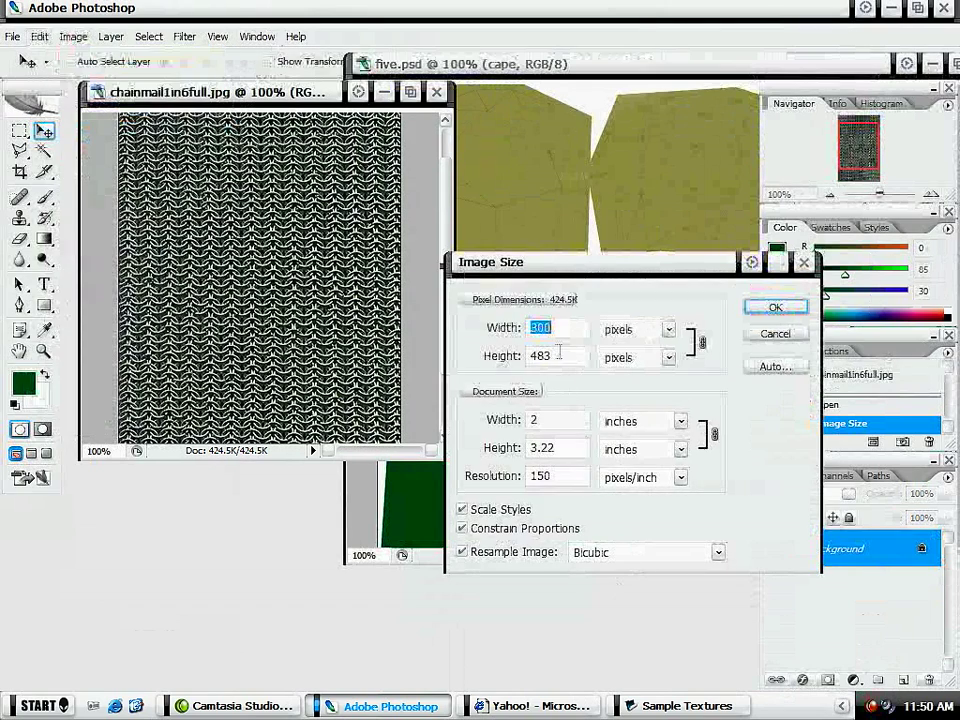
key(Tab)
text(400)
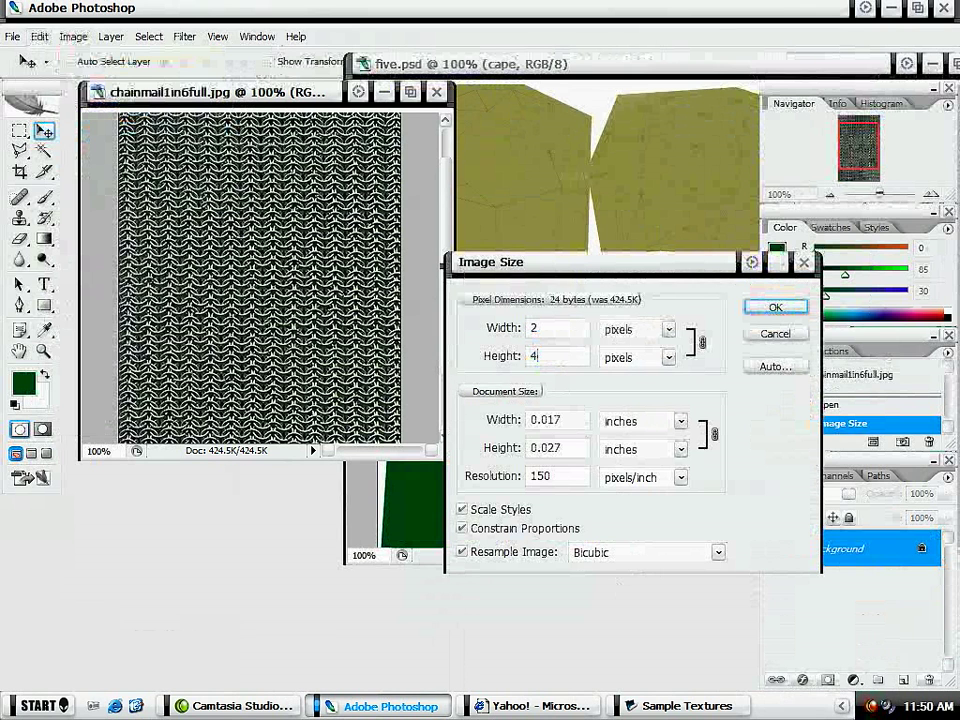
click(660, 553)
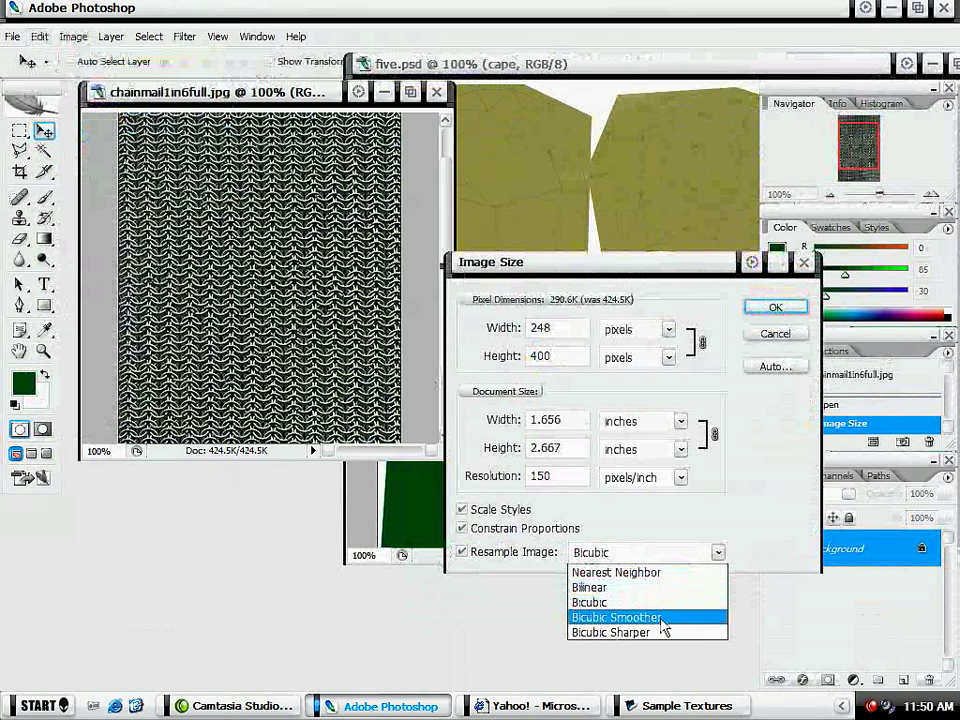
click(664, 633)
click(776, 308)
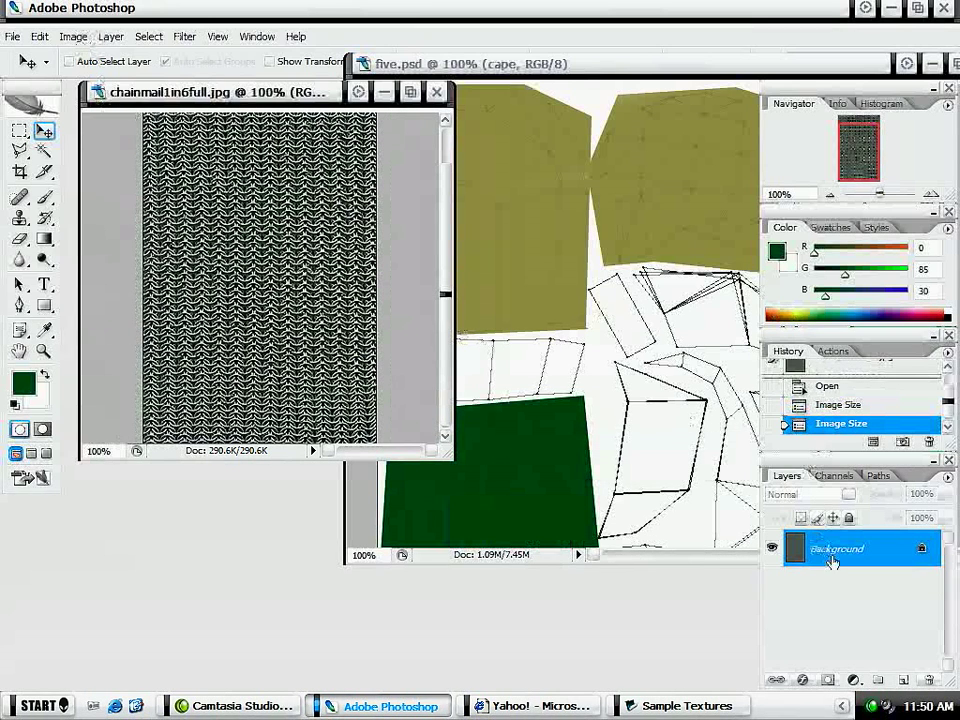
Step: Copy the chainmail background to a new layer narrowed by about 50 pixels from its right edge, and delete the original Background layer
key(ctrl+j)
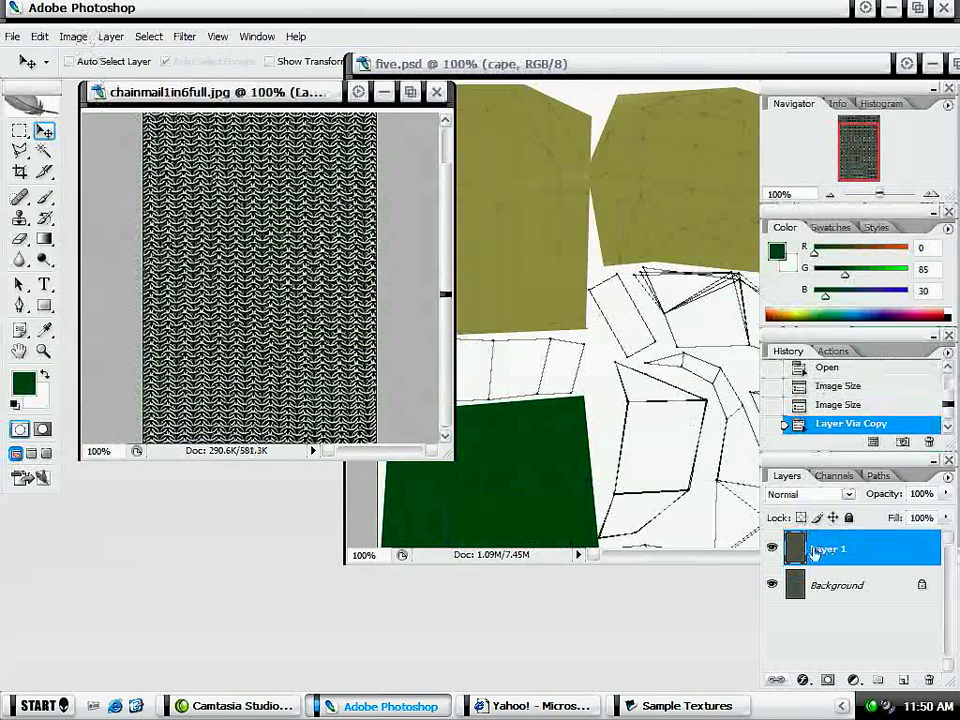
key(ctrl+t)
drag(376, 300, 326, 300)
key(Return)
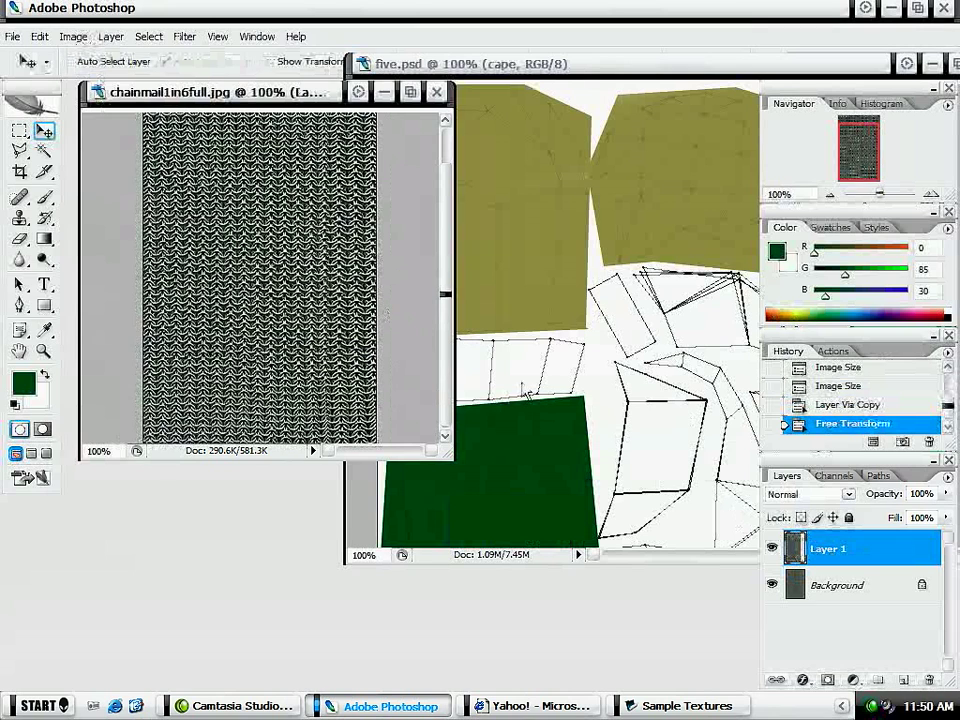
click(845, 588)
key(Delete)
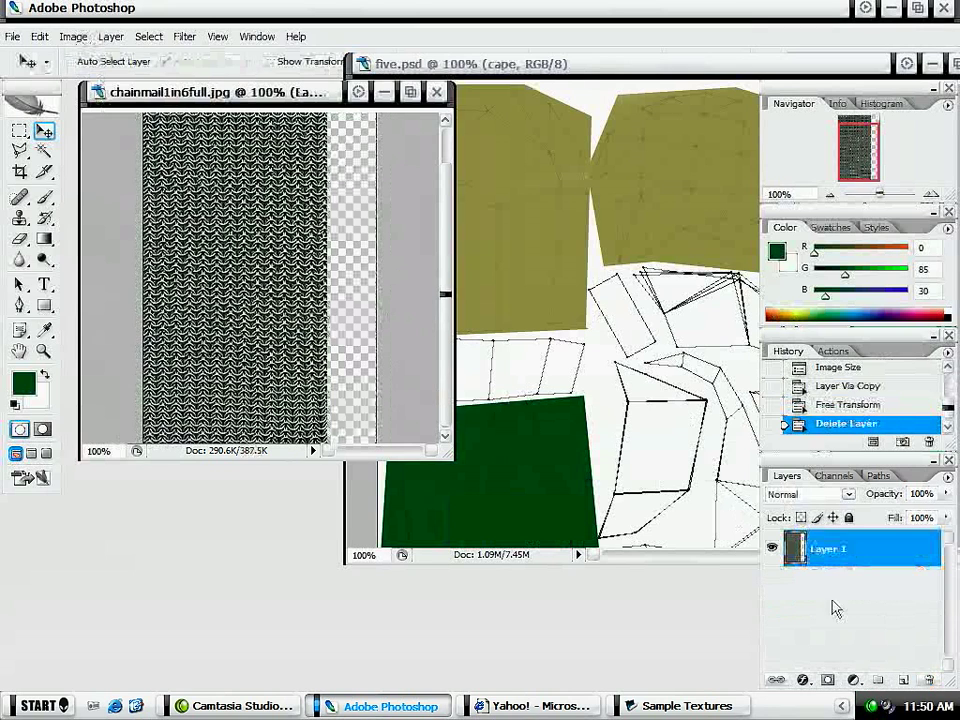
Step: Resize the chainmail image to a height of 330 pixels with constrained proportions and Bicubic Sharper resampling
click(72, 37)
click(98, 129)
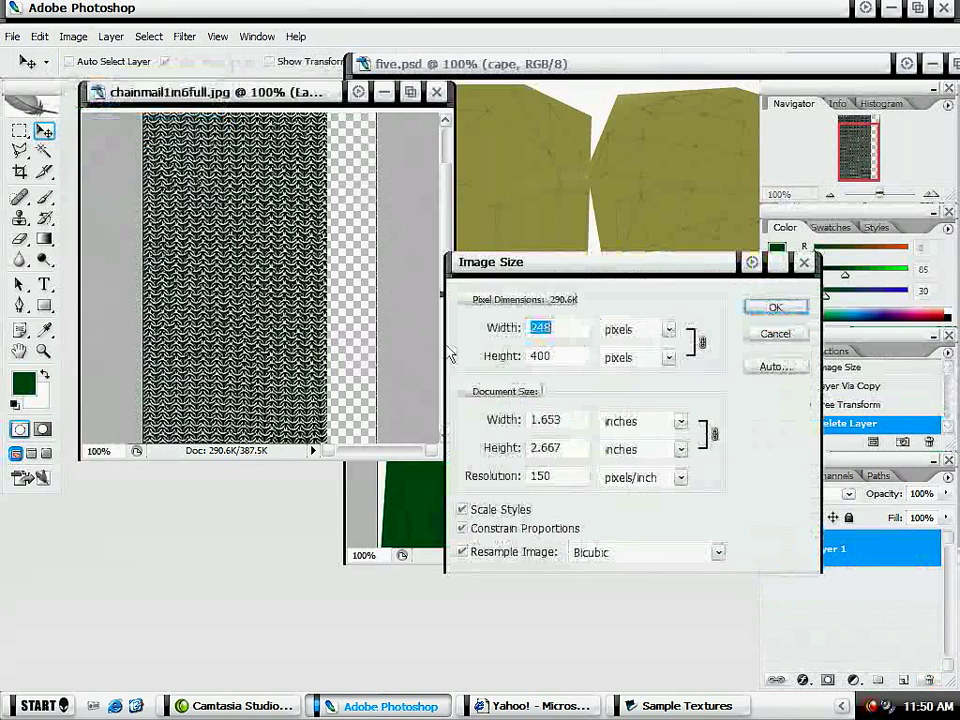
click(572, 355)
drag(572, 355, 450, 365)
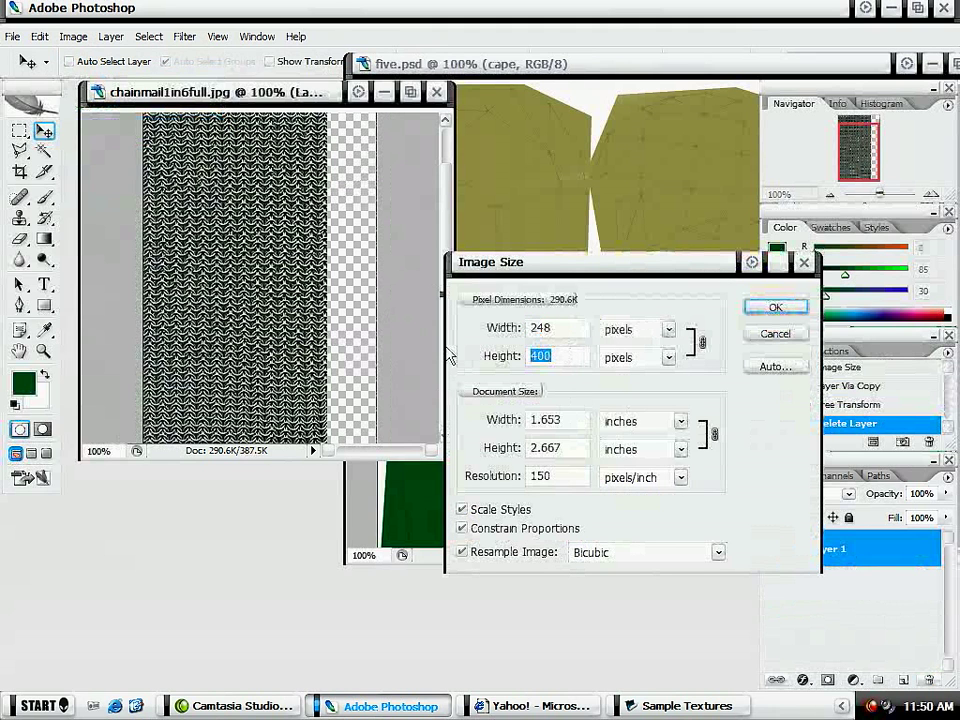
text(330)
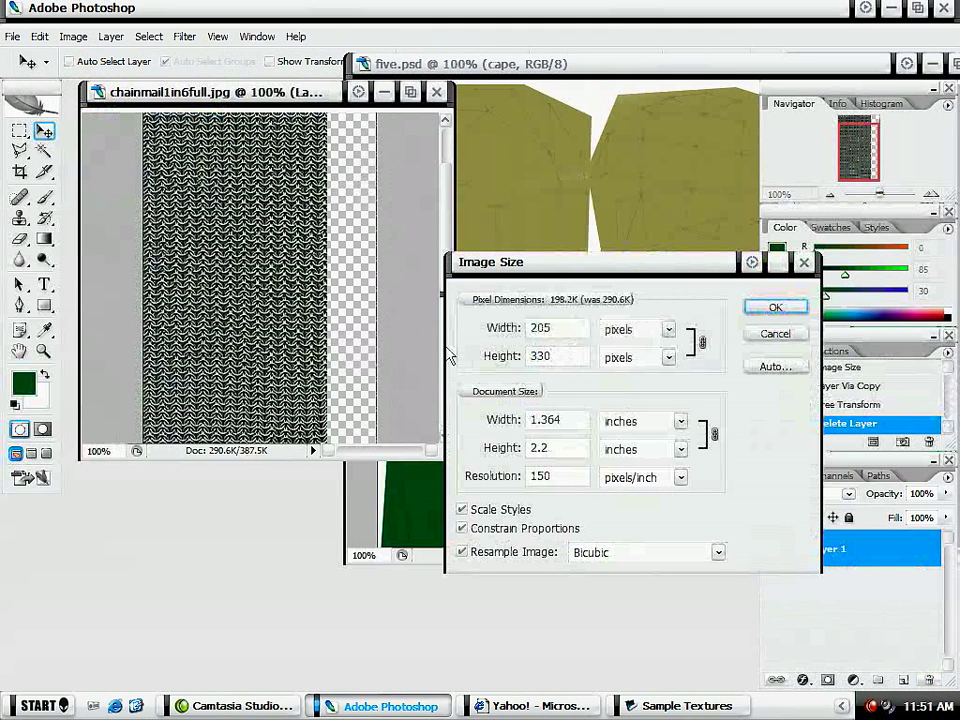
click(640, 552)
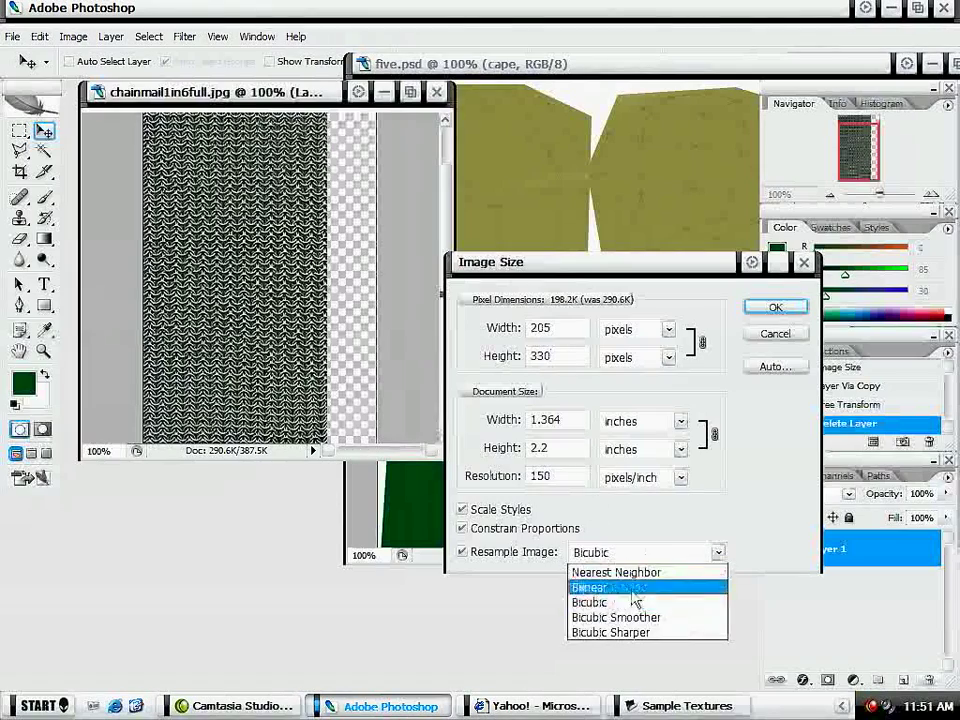
click(628, 634)
click(776, 307)
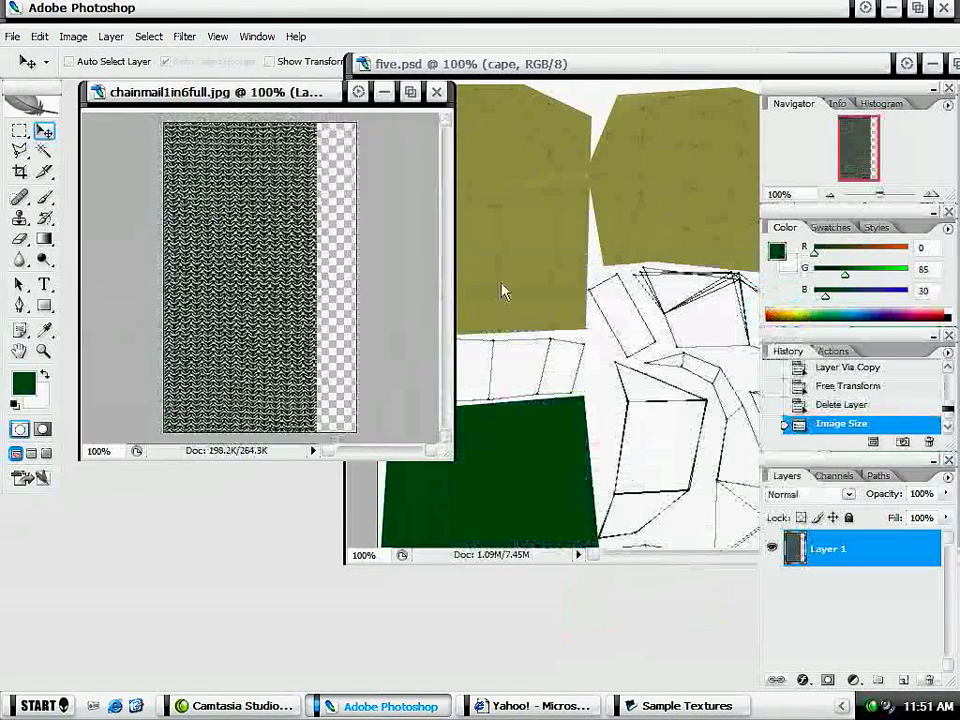
Step: Copy the chainmail layer into five.psd over the stomach area and move it directly above the stomach layer in the stacking order
drag(267, 300, 528, 389)
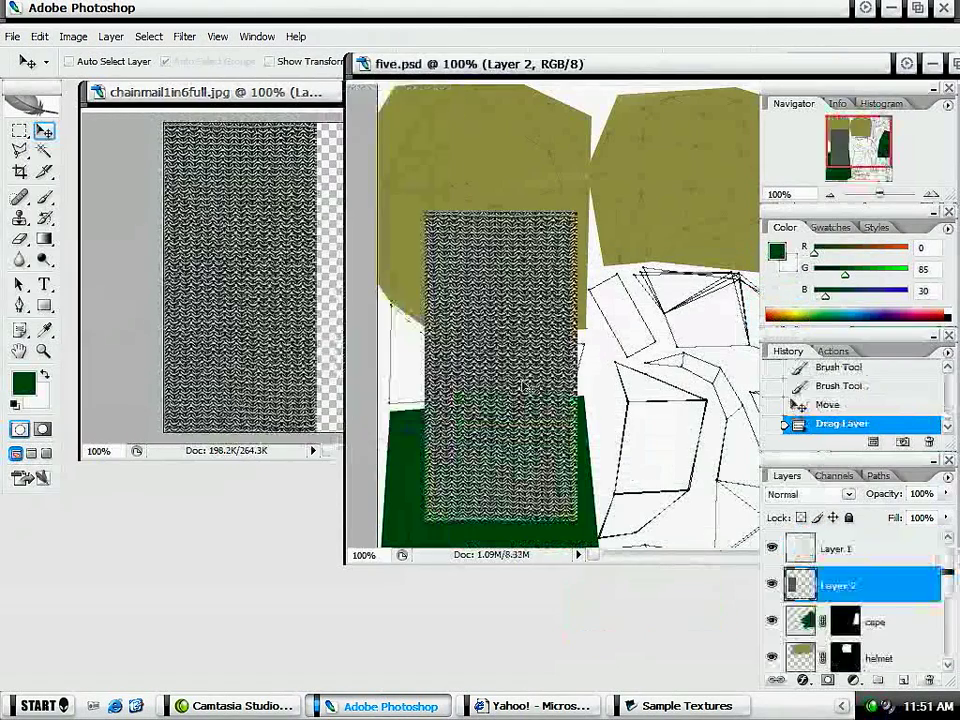
mouse_move(950, 578)
mouse_down()
mouse_move(951, 602)
mouse_move(951, 590)
mouse_up()
drag(510, 441, 555, 410)
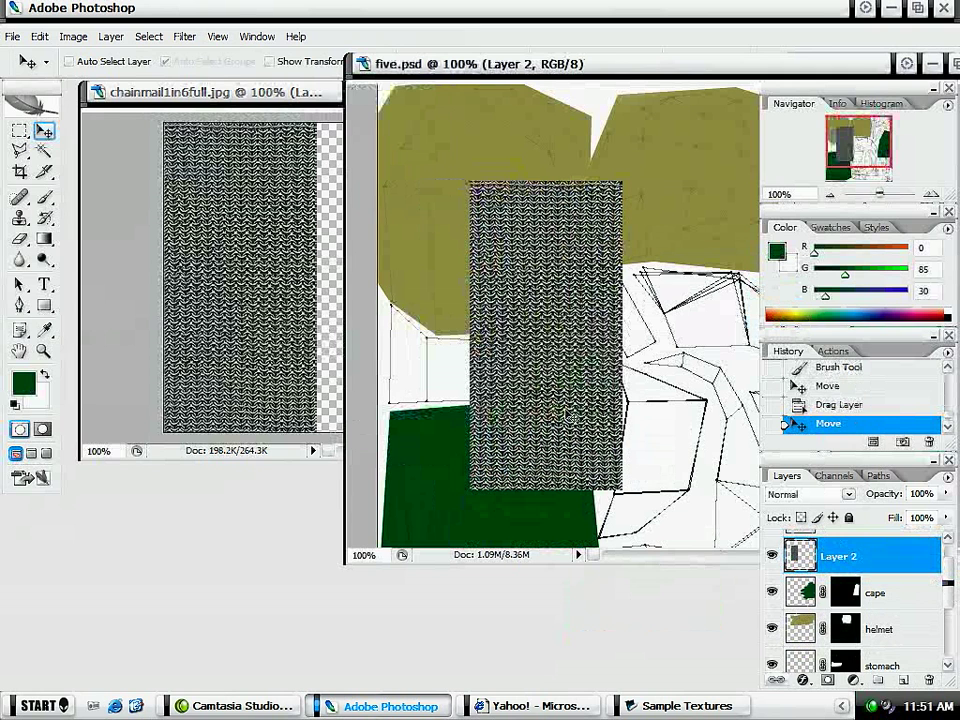
mouse_move(948, 569)
mouse_down()
mouse_move(948, 588)
mouse_move(951, 561)
mouse_up()
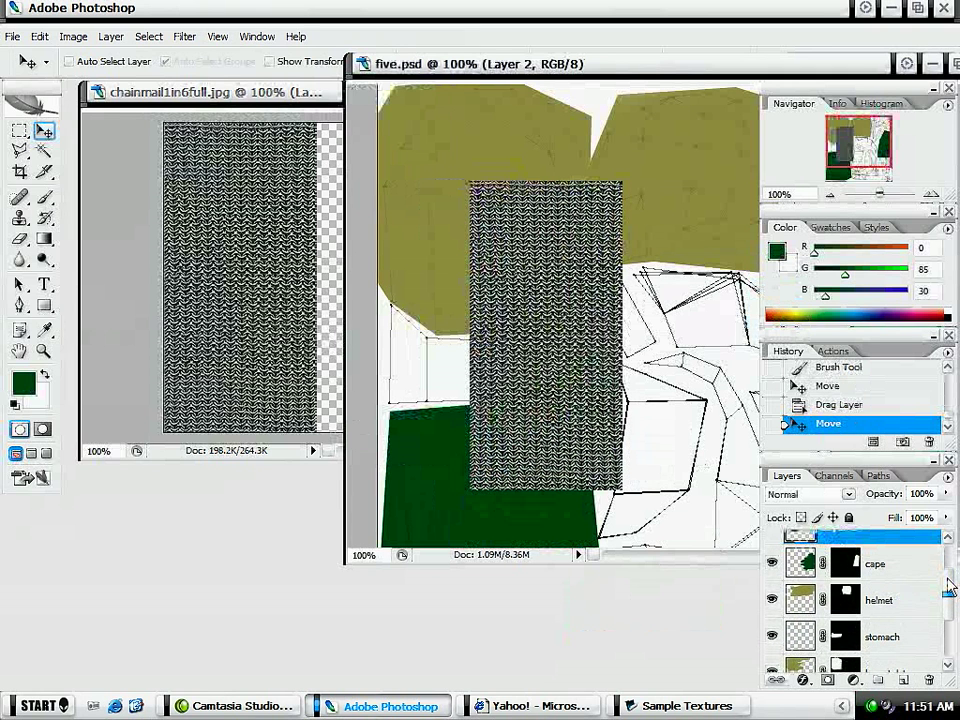
drag(800, 538, 860, 628)
drag(953, 597, 950, 618)
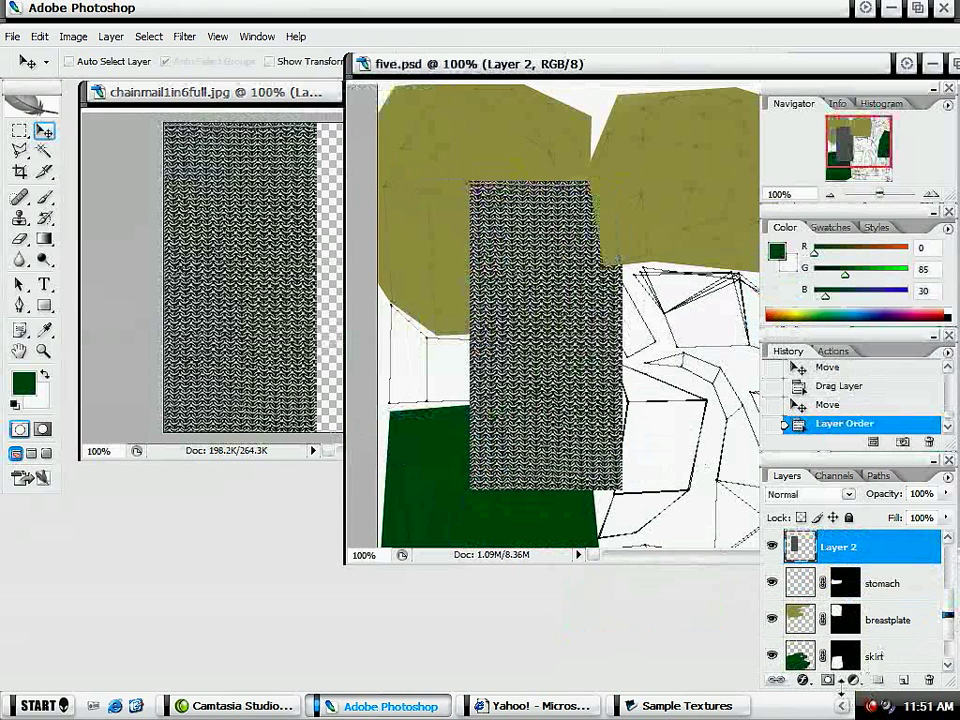
Step: Create a layer group named stomach and put the chainmail layer and the stomach layer in it, with the chainmail on top
click(877, 681)
double_click(845, 545)
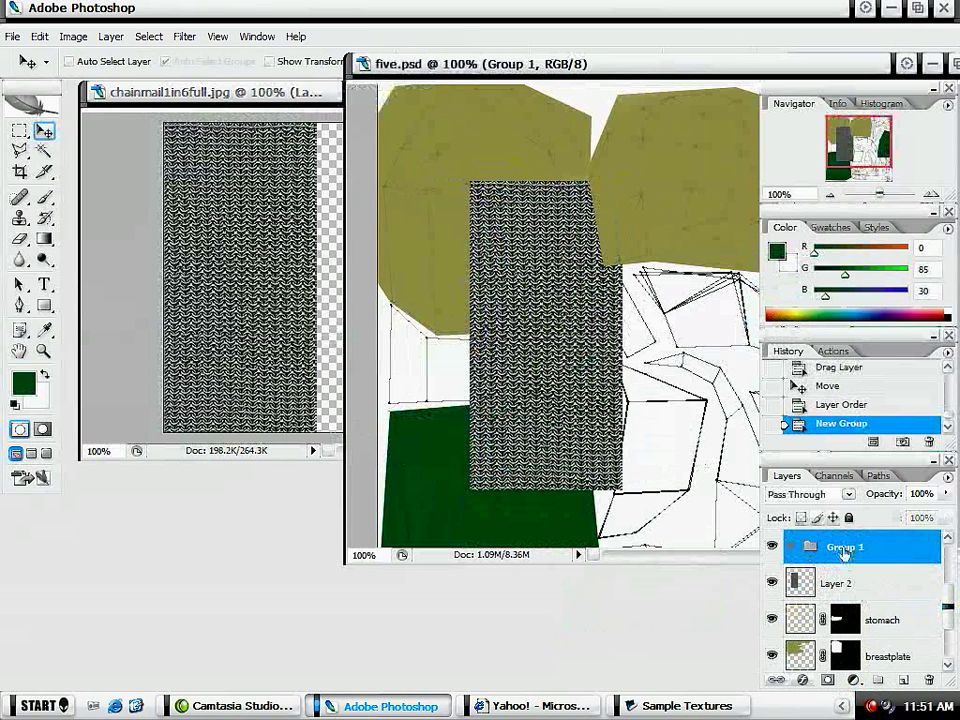
text(ctomach)
key(Return)
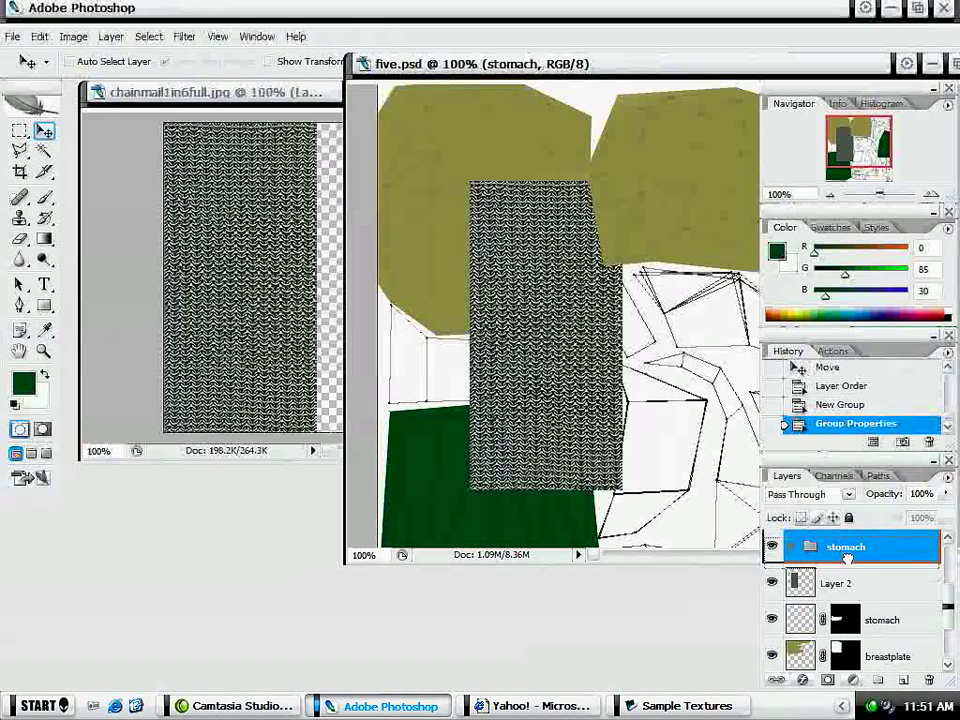
drag(857, 577, 821, 553)
drag(880, 617, 866, 578)
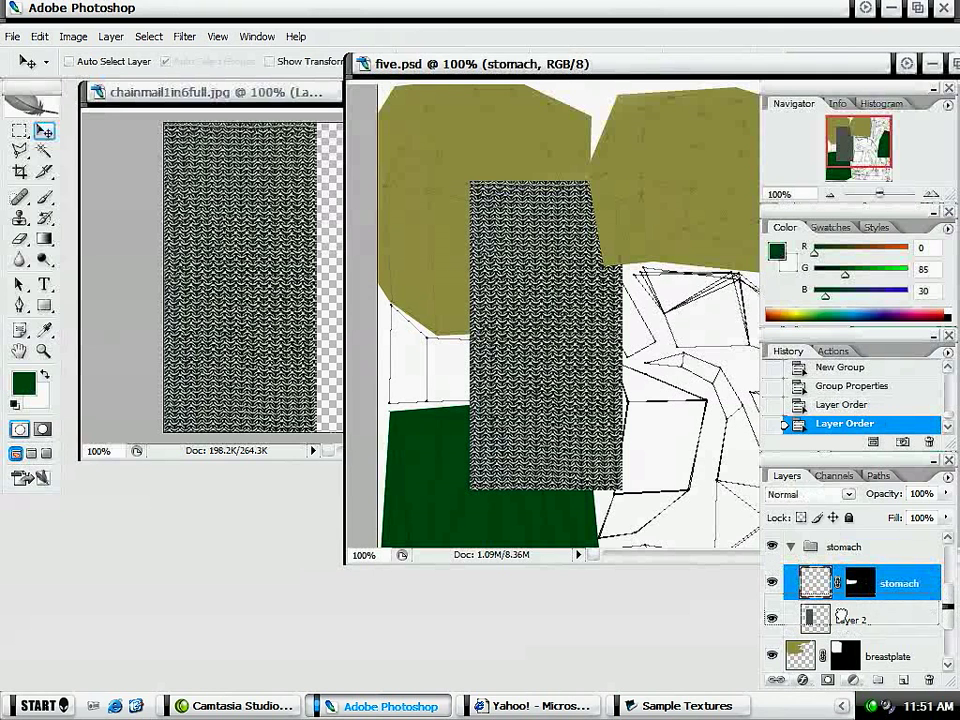
drag(850, 620, 850, 580)
Step: Clip the chainmail layer to the stomach layer with a clipping mask
click(808, 622)
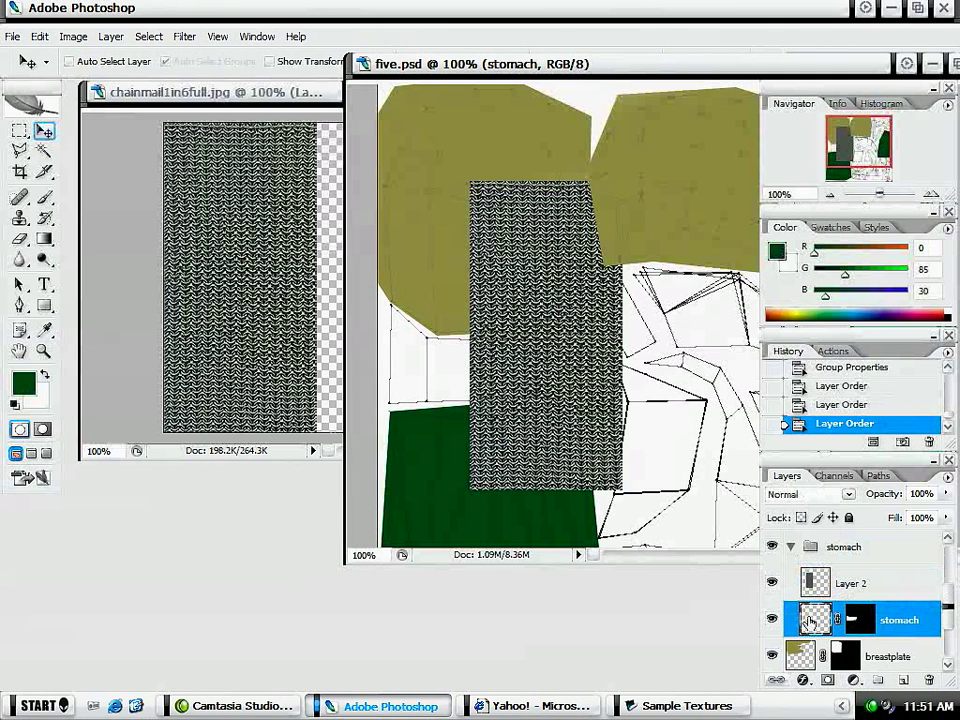
click(815, 588)
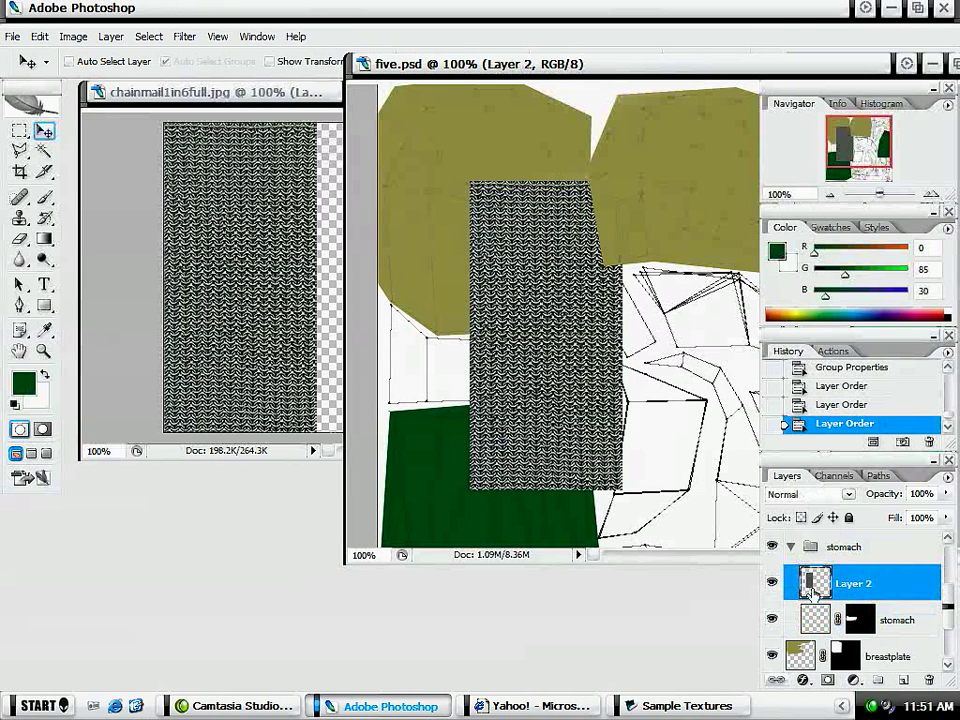
right_click(818, 592)
click(880, 592)
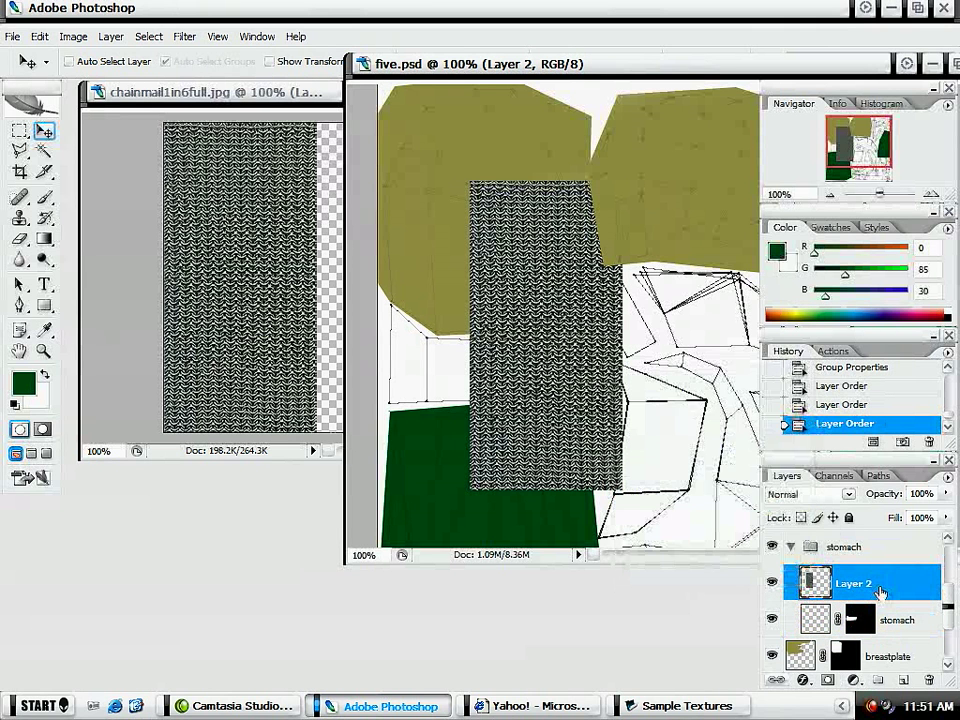
right_click(857, 590)
click(765, 397)
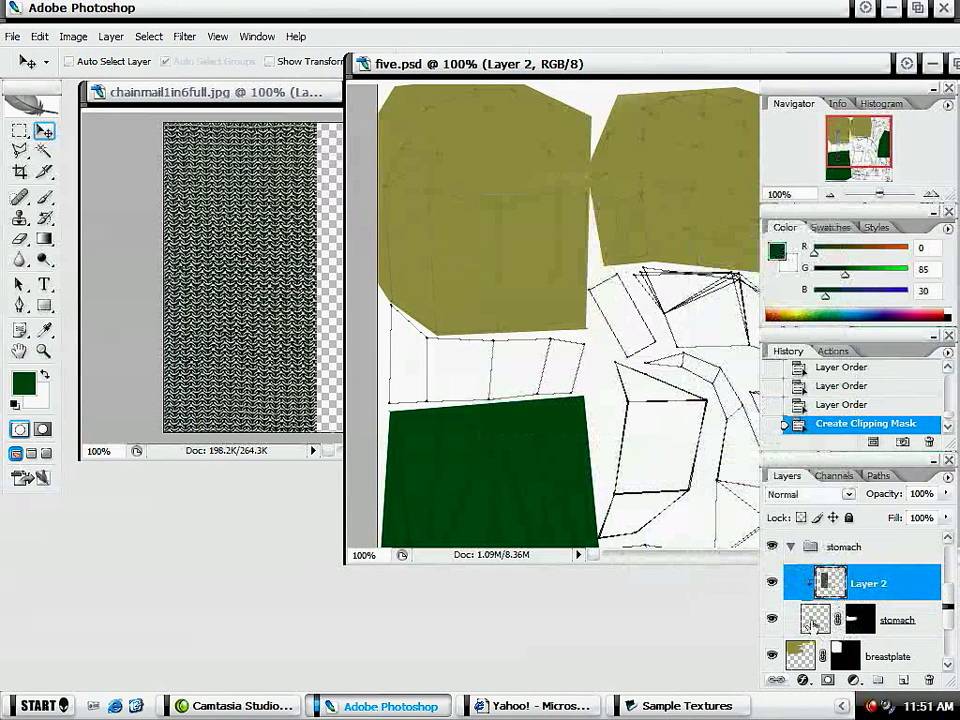
Step: Paint the whole stomach area medium grey on the stomach layer with the Brush
click(813, 625)
key(b)
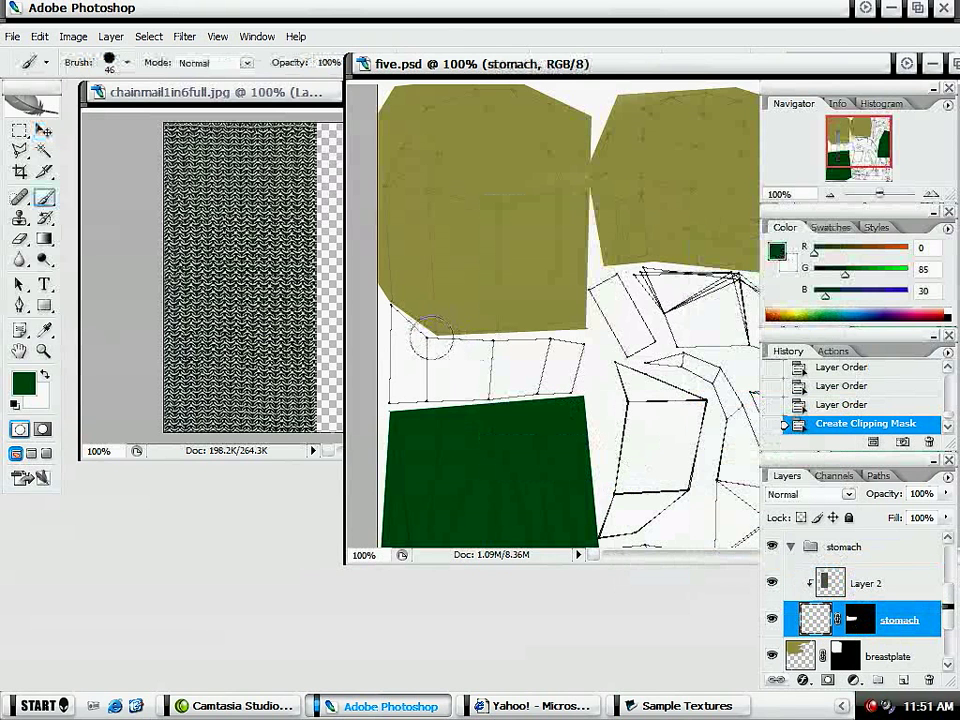
click(829, 228)
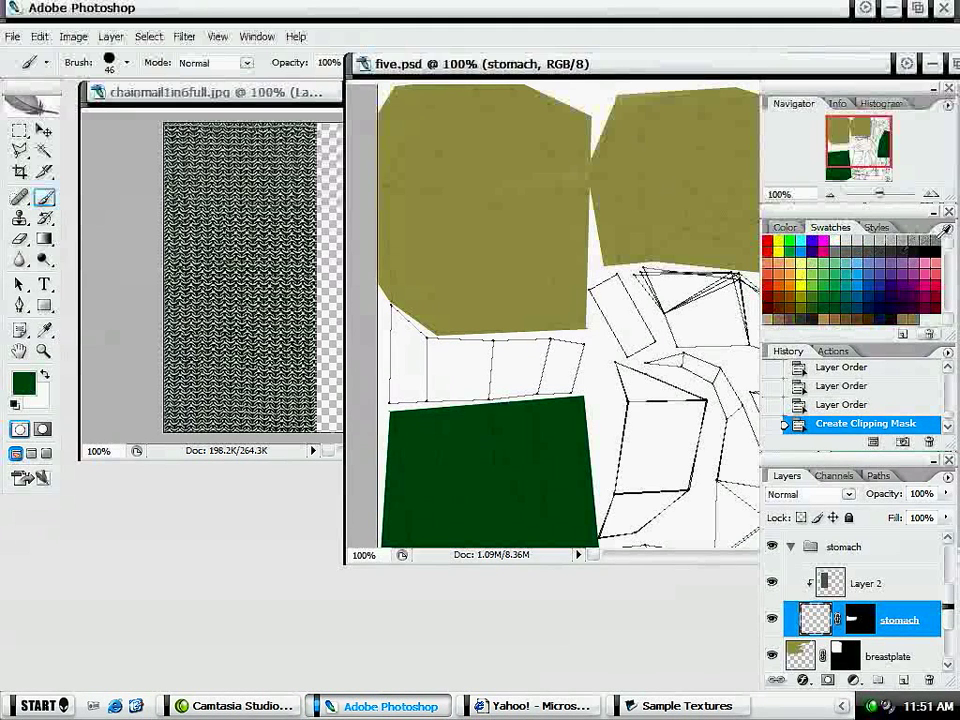
click(918, 240)
mouse_move(480, 388)
mouse_down()
mouse_move(391, 370)
mouse_move(375, 411)
mouse_move(408, 371)
mouse_move(402, 318)
mouse_up()
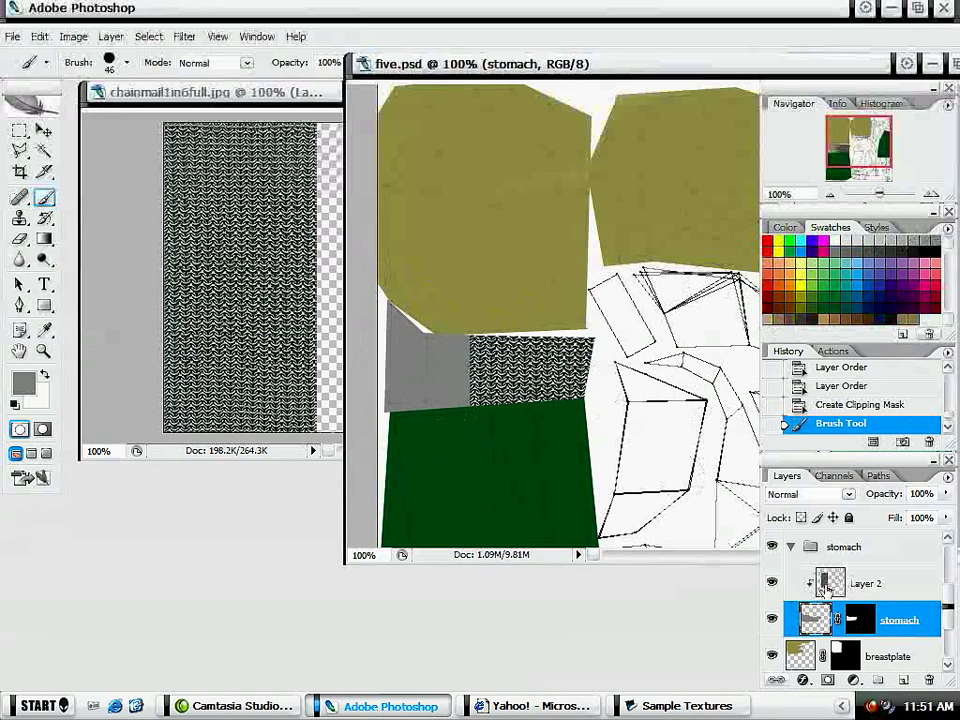
Step: Try erasing strokes on the chainmail layer and on the stomach layer, undoing each one
click(827, 586)
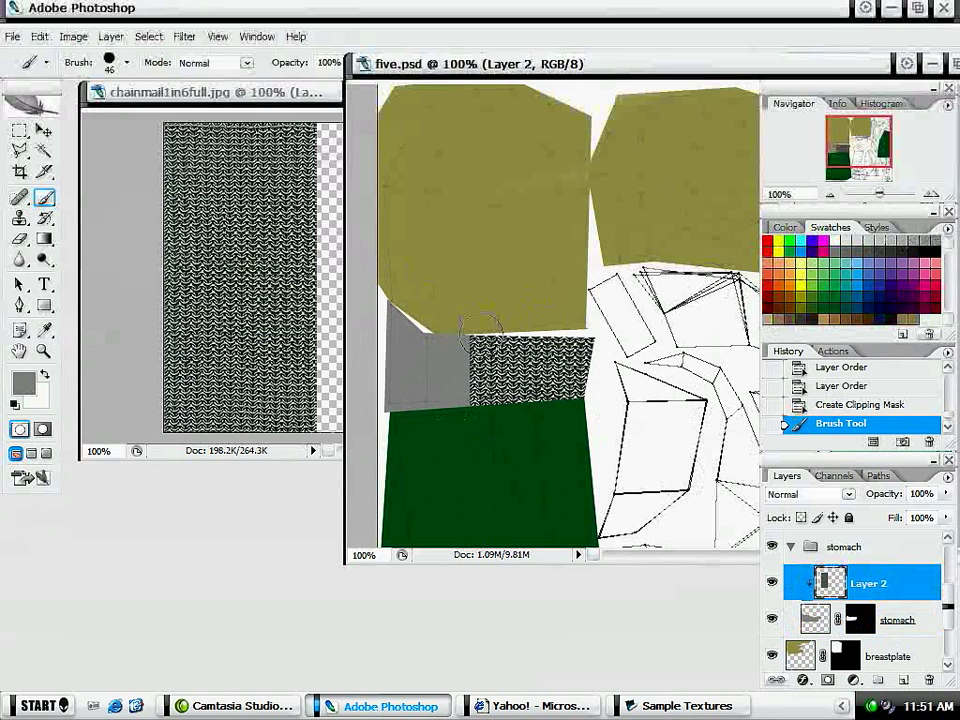
key(e)
mouse_move(446, 379)
mouse_down()
mouse_move(527, 371)
mouse_move(505, 353)
mouse_move(478, 350)
mouse_up()
key(ctrl+z)
click(815, 618)
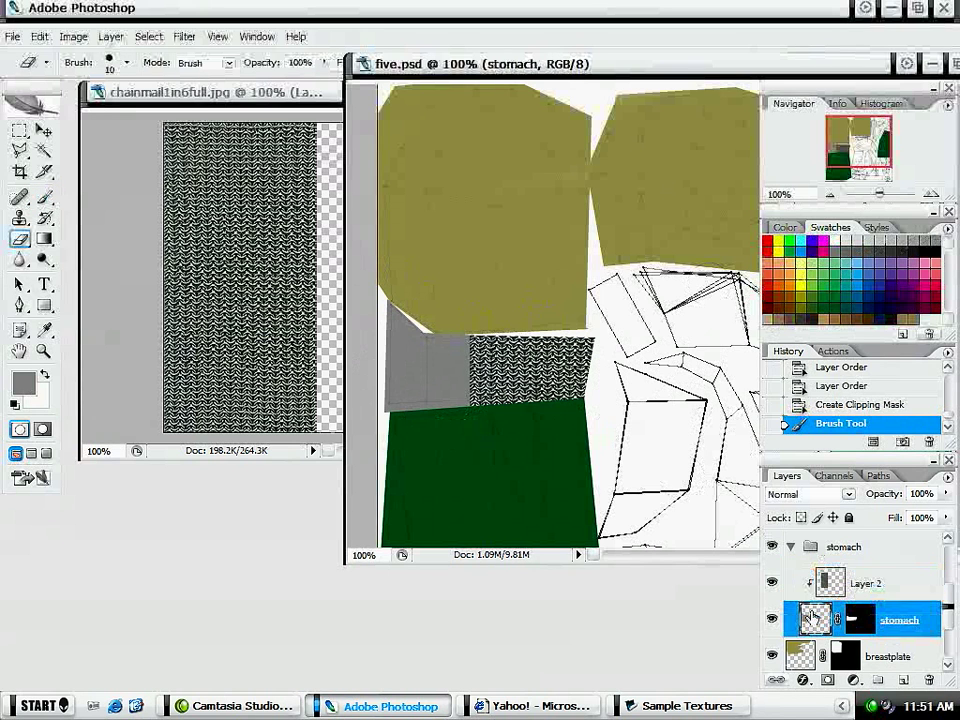
mouse_move(524, 379)
mouse_down()
mouse_move(430, 340)
mouse_move(520, 345)
mouse_up()
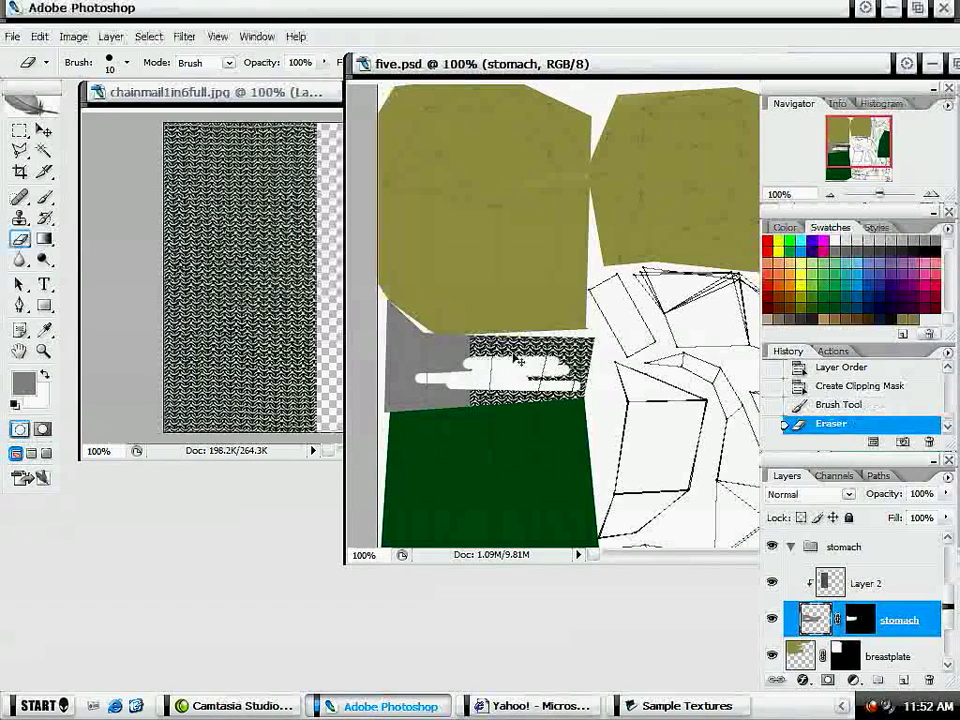
key(ctrl+z)
Step: Shift the clipped chainmail layer about 20 pixels to the left over the stomach area
click(857, 580)
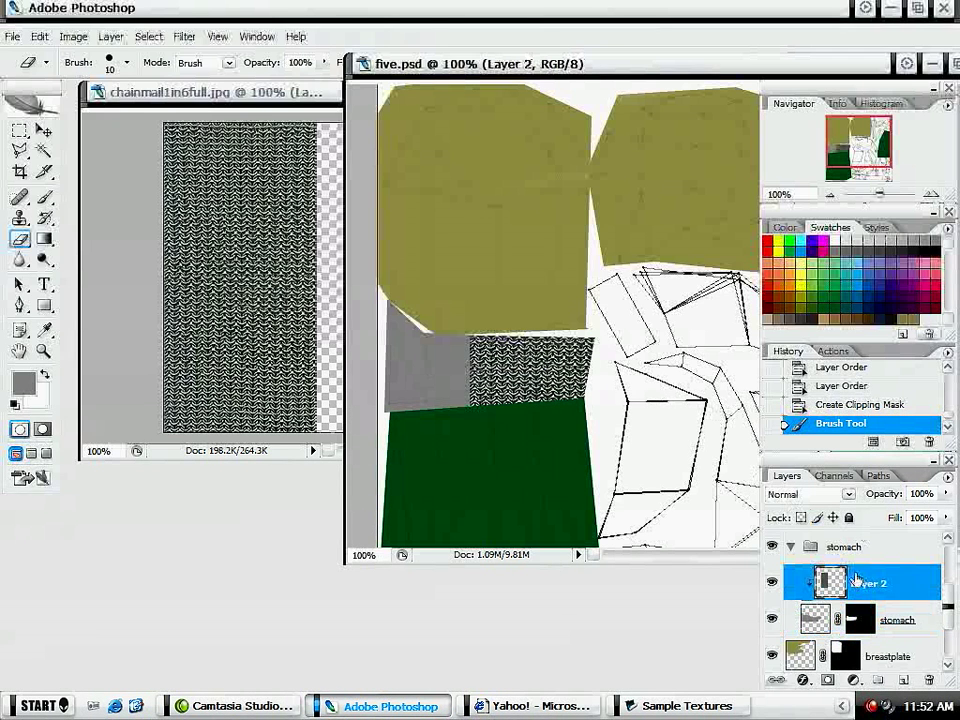
key(v)
drag(530, 372, 510, 372)
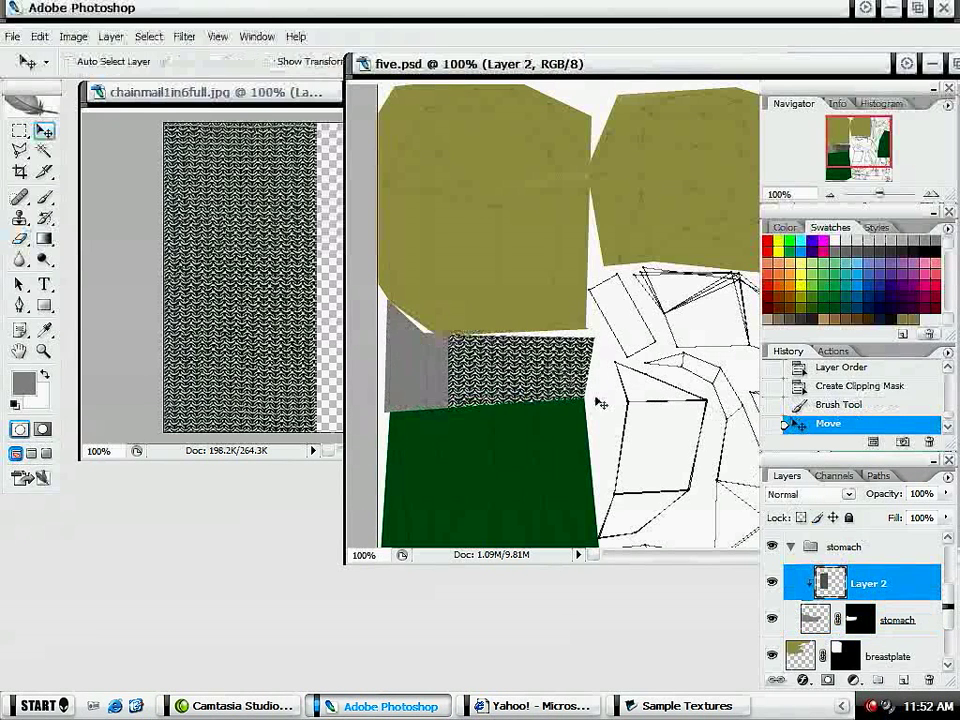
click(861, 622)
Step: Duplicate the chainmail layer, clip the copy to the stomach layer, move it over the remaining grey area, and collapse the stomach group
click(864, 588)
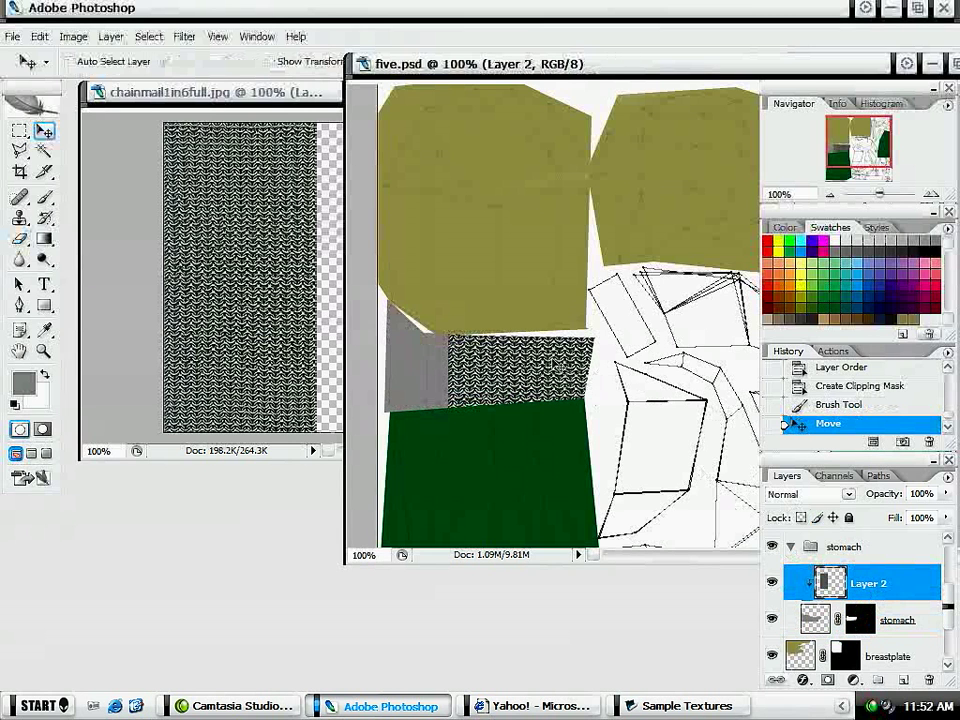
key(ctrl+j)
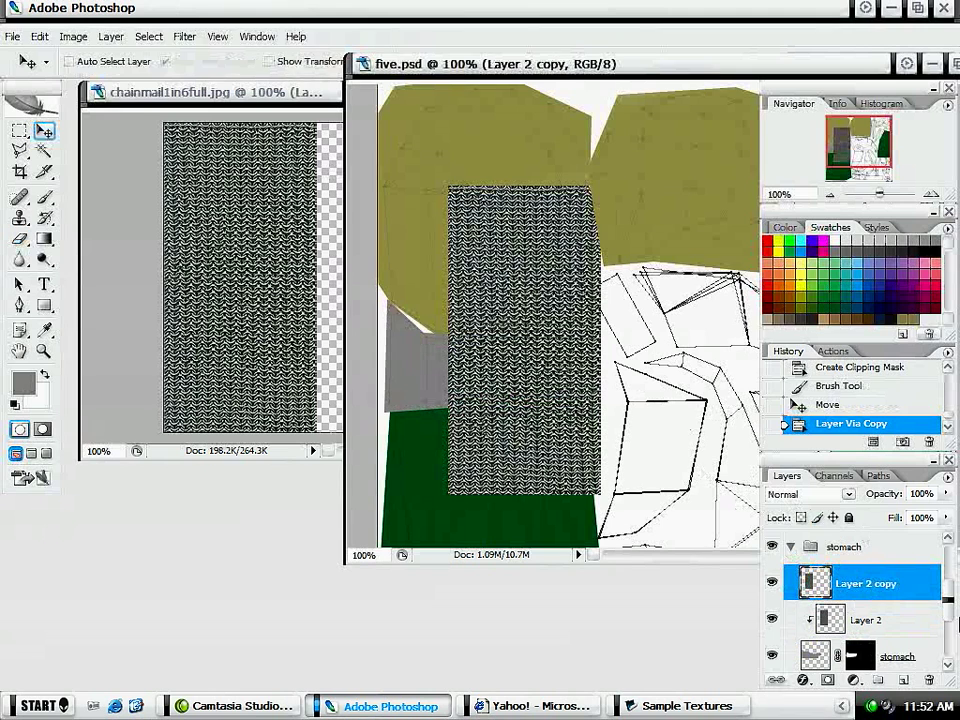
right_click(881, 604)
click(803, 400)
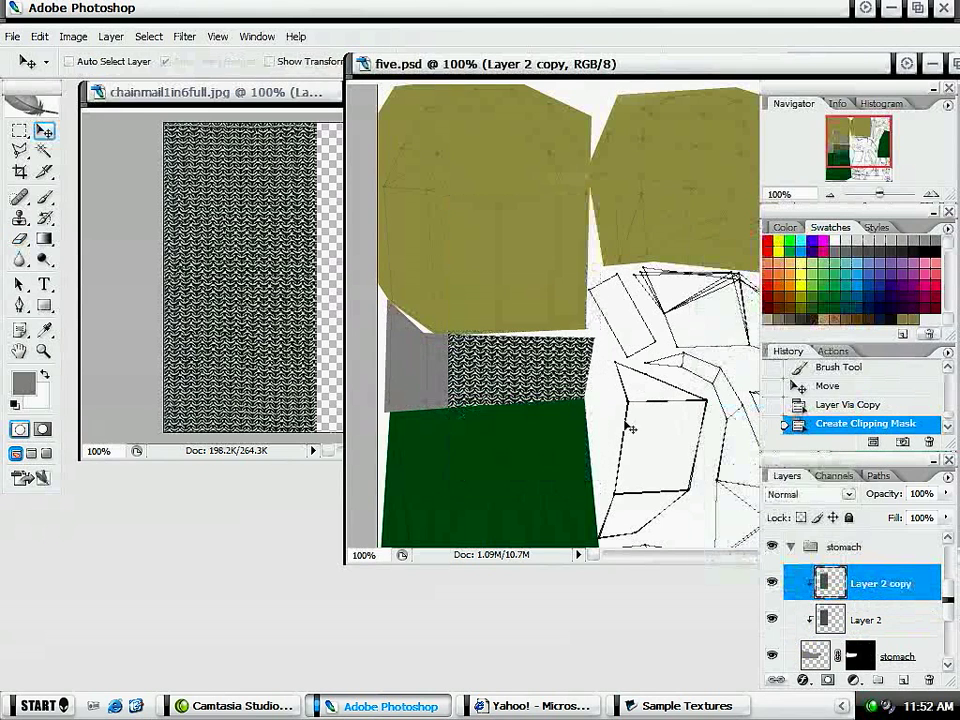
drag(482, 409, 493, 408)
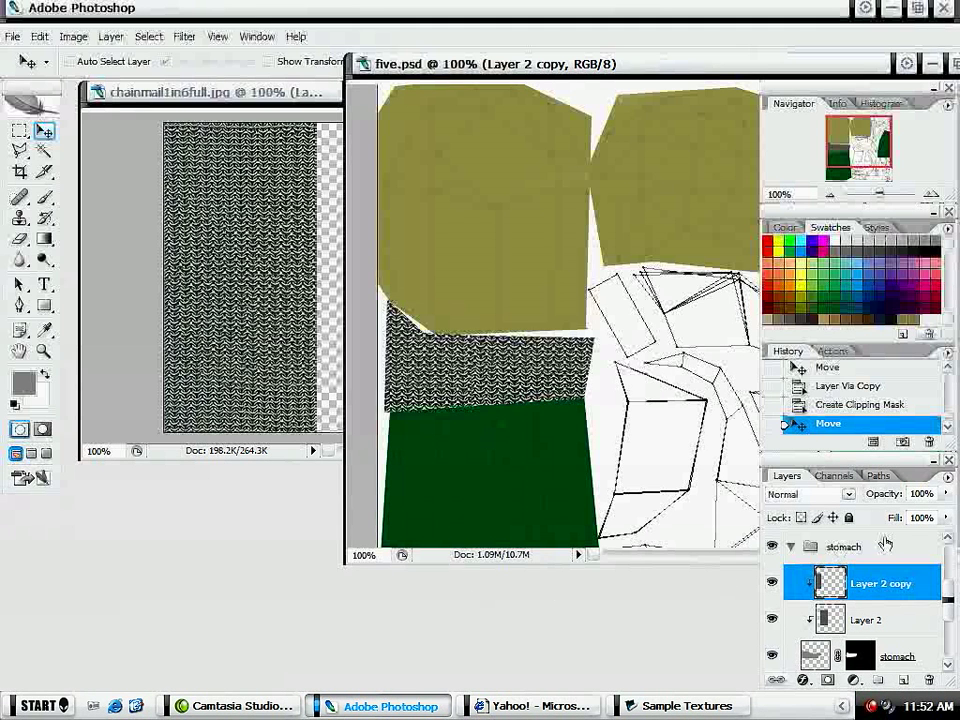
click(792, 550)
Step: Make the chainmail image active and step back through its history to the originally opened state
click(231, 98)
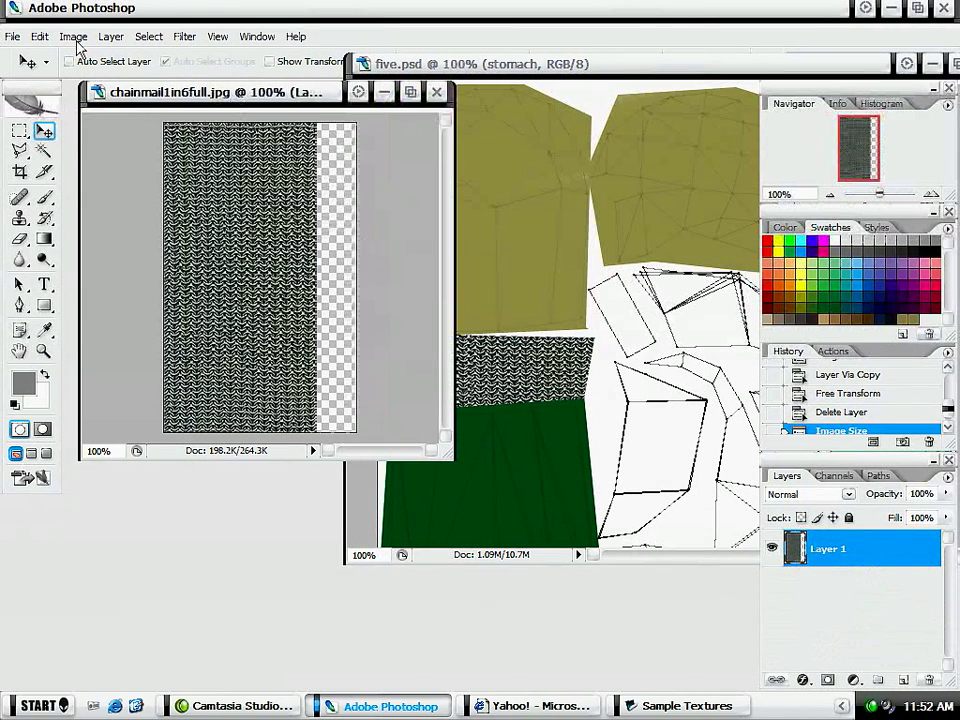
key(ctrl+alt+z)
key(ctrl+alt+z)
key(ctrl+alt+z)
key(ctrl+alt+z)
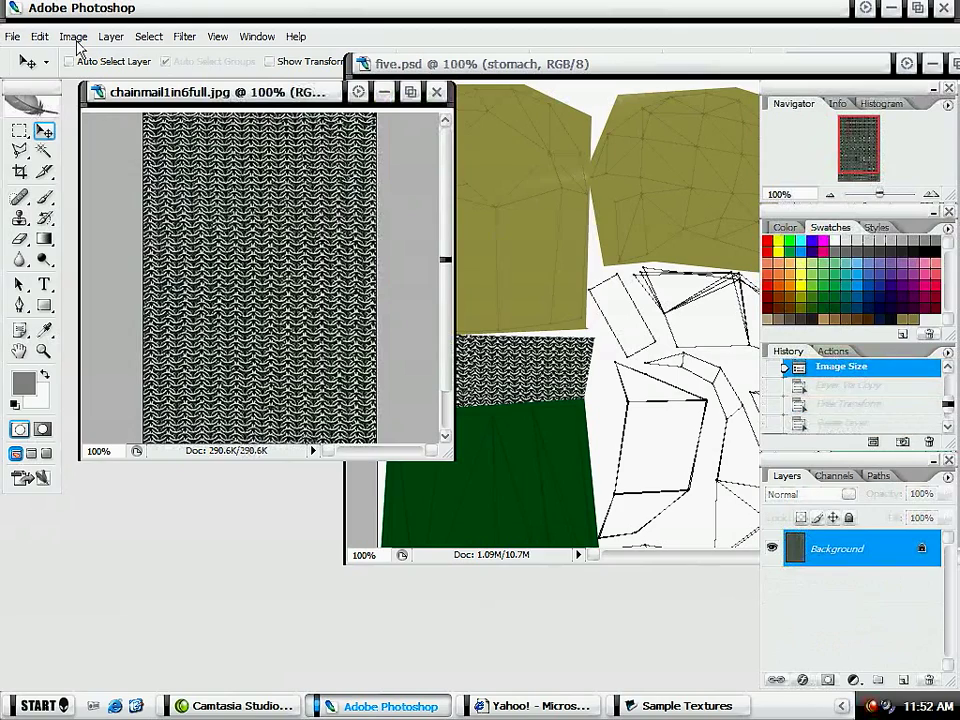
key(ctrl+alt+z)
key(ctrl+alt+z)
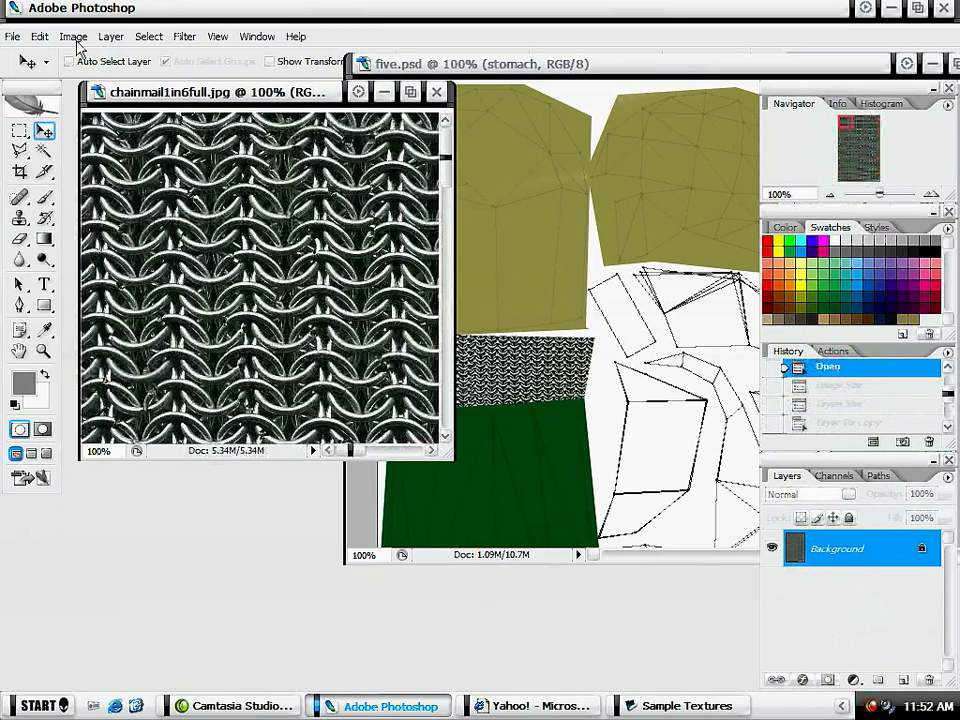
Step: Resize the chainmail image to a height of 330 pixels with its proportions constrained
key(ctrl+minus)
key(ctrl+minus)
key(ctrl+minus)
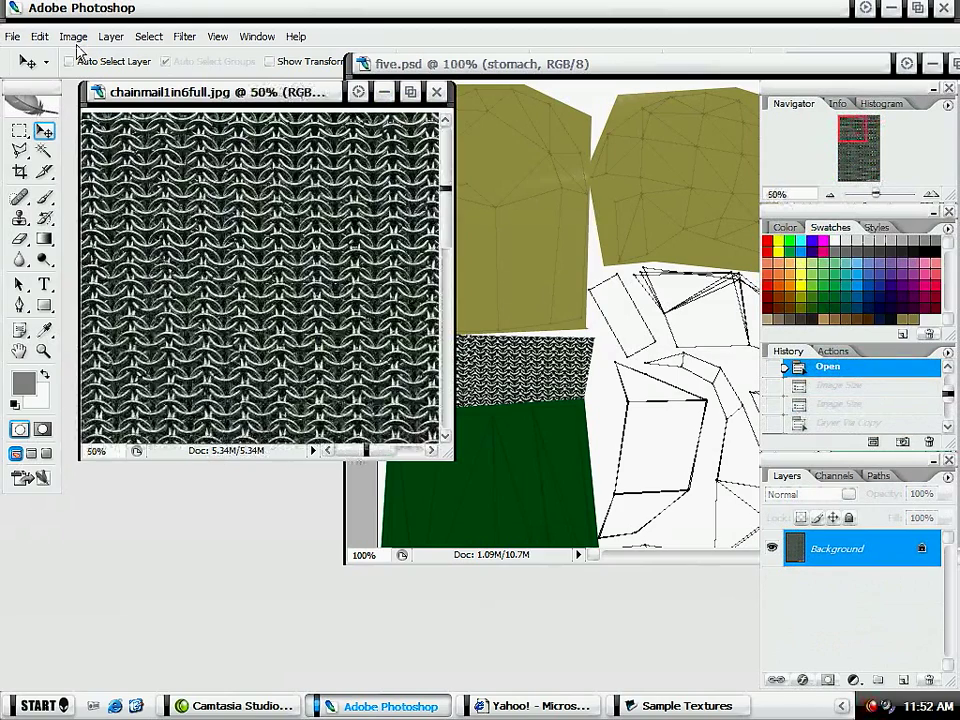
key(ctrl+minus)
click(72, 36)
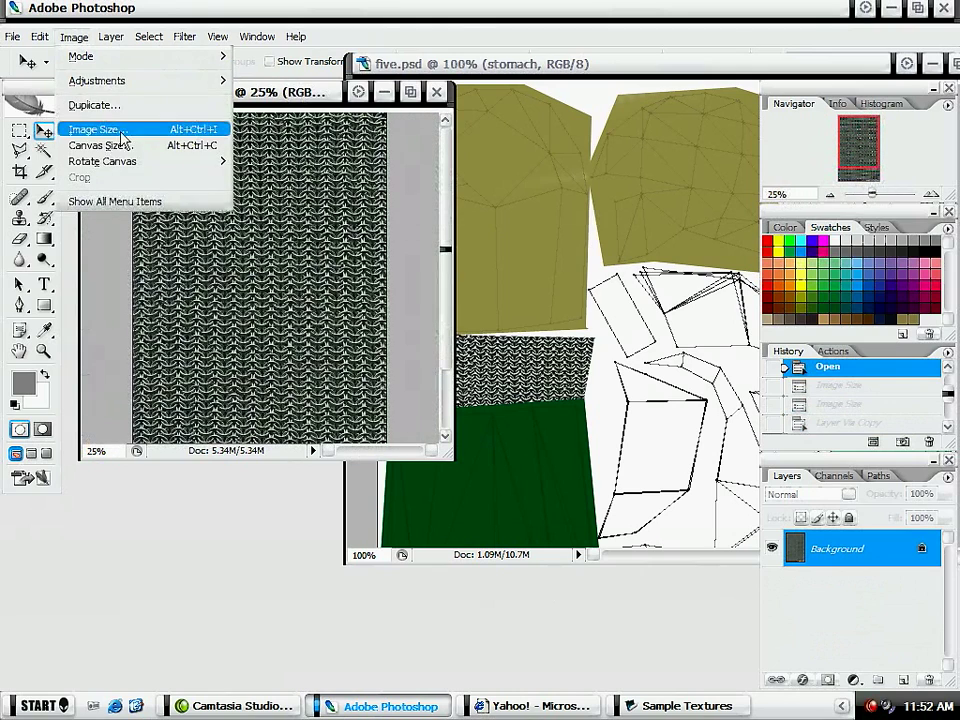
click(130, 129)
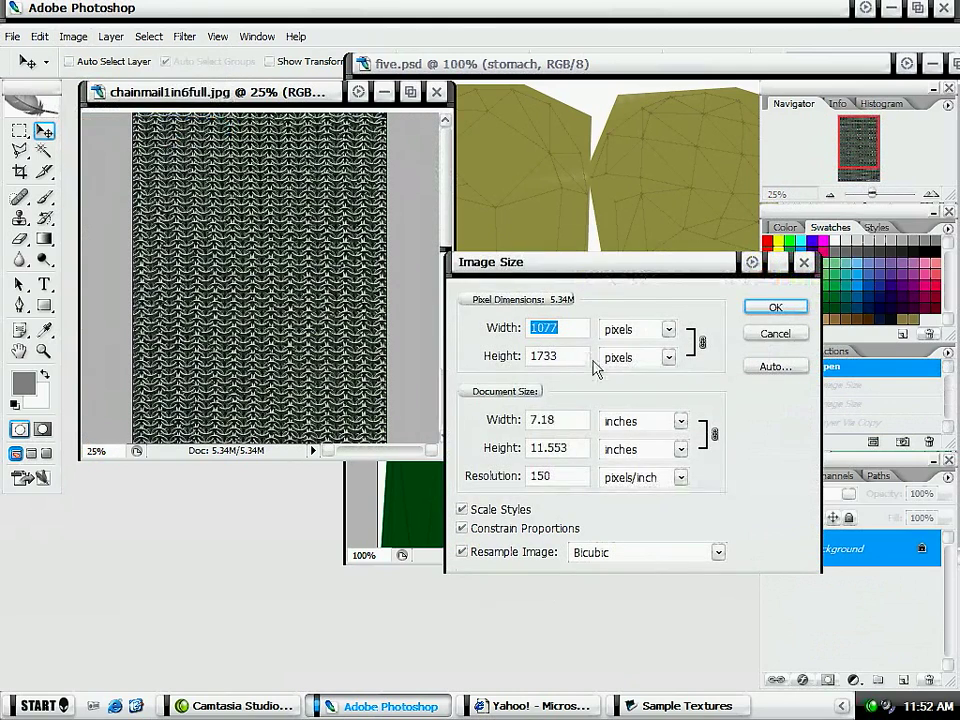
key(Tab)
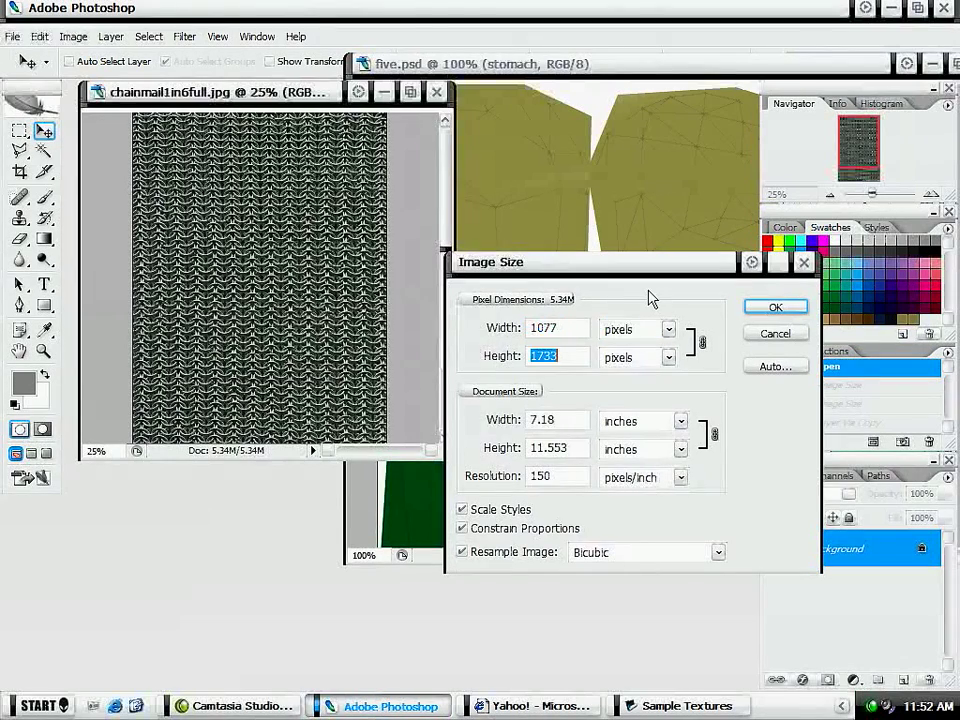
text(330)
key(Return)
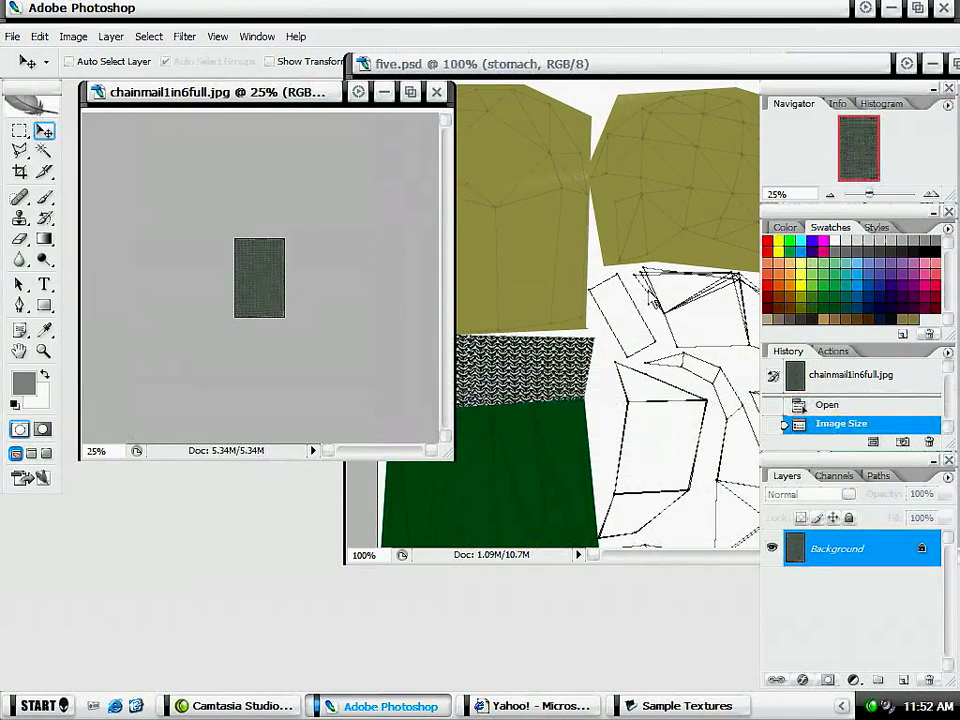
Step: Copy the resized chainmail into five.psd as a trial layer and delete that layer
drag(406, 350, 586, 393)
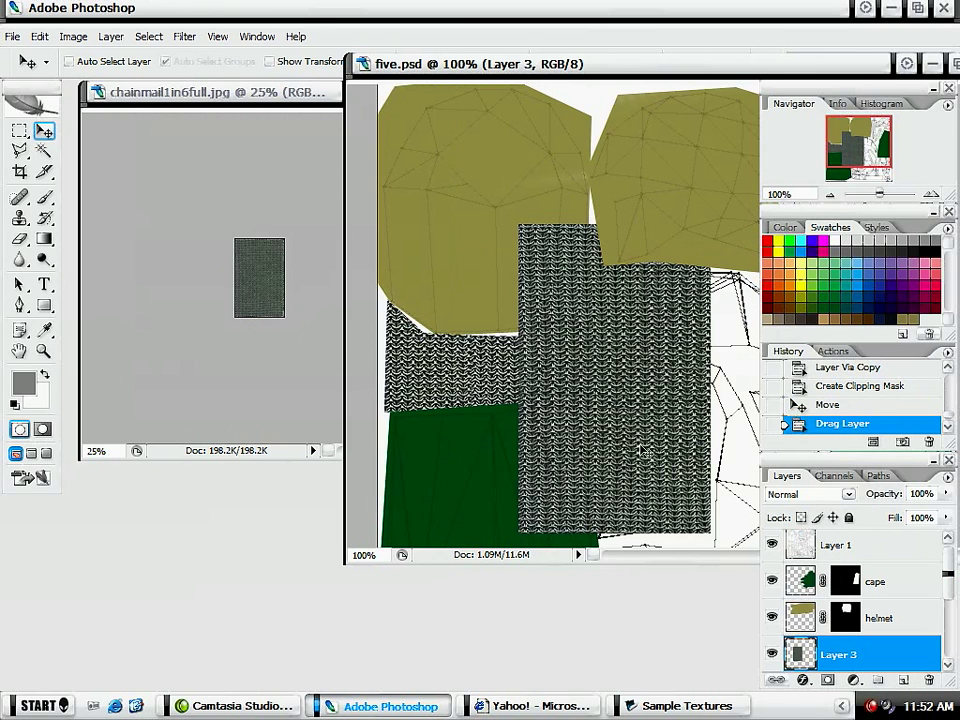
drag(855, 663, 930, 680)
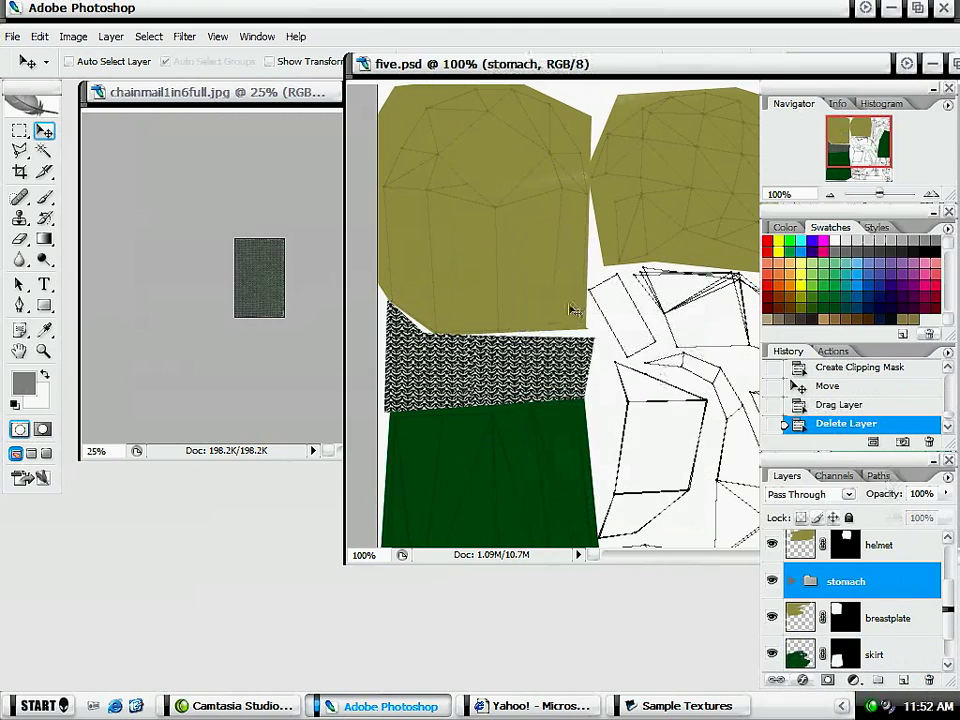
Step: Move the five.psd window over the chainmail image, select the skirt layer, and switch the document to full-screen mode with the menu bar
drag(553, 64, 303, 91)
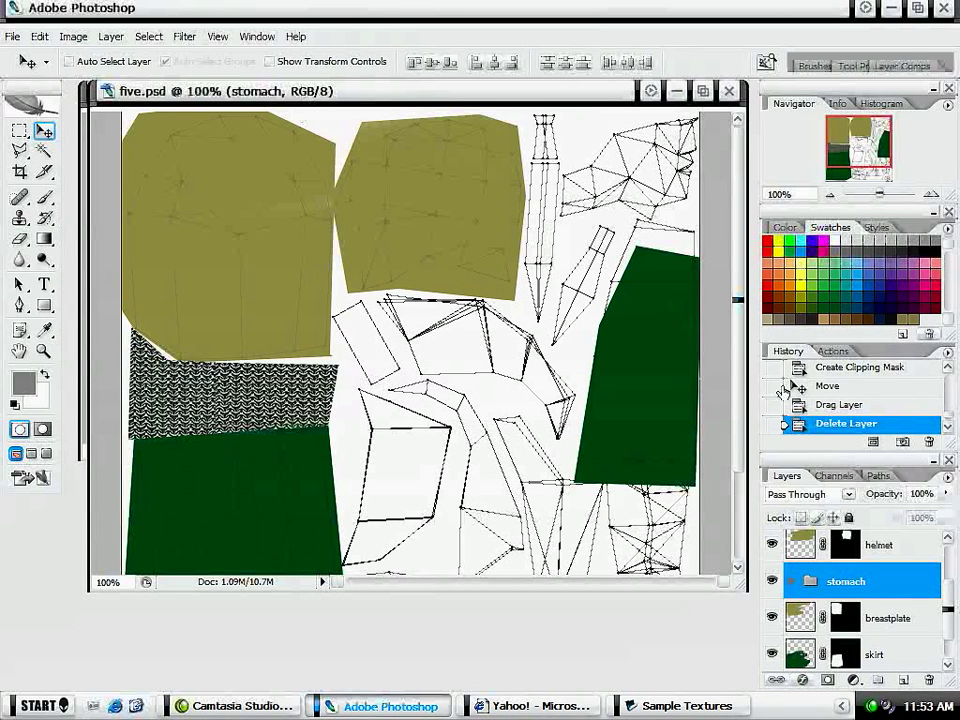
scroll(953, 620, up, 2)
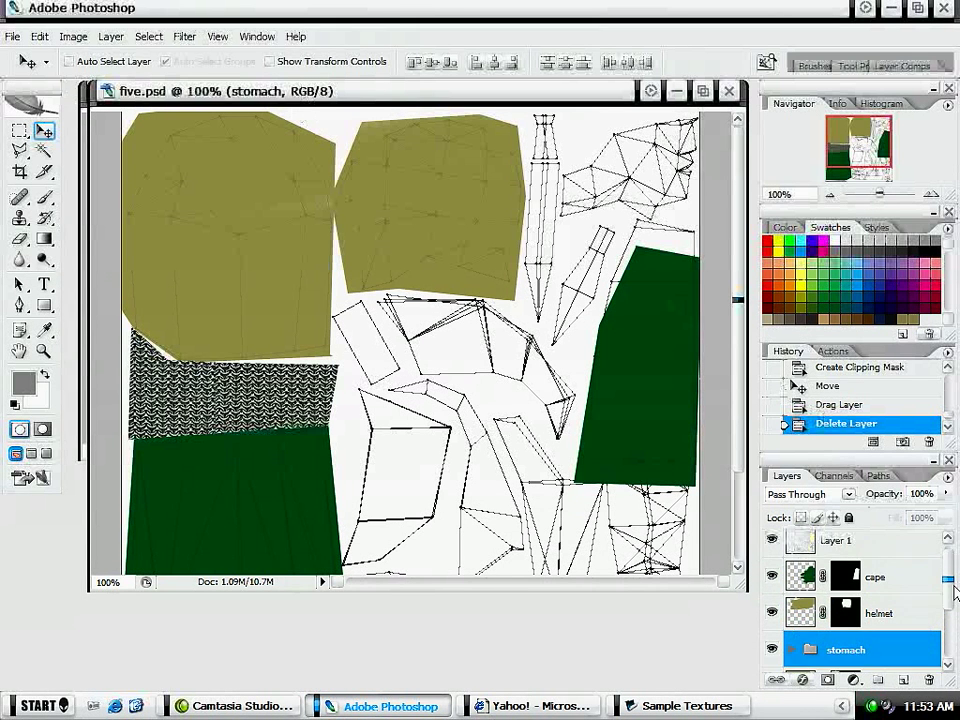
scroll(925, 655, down, 3)
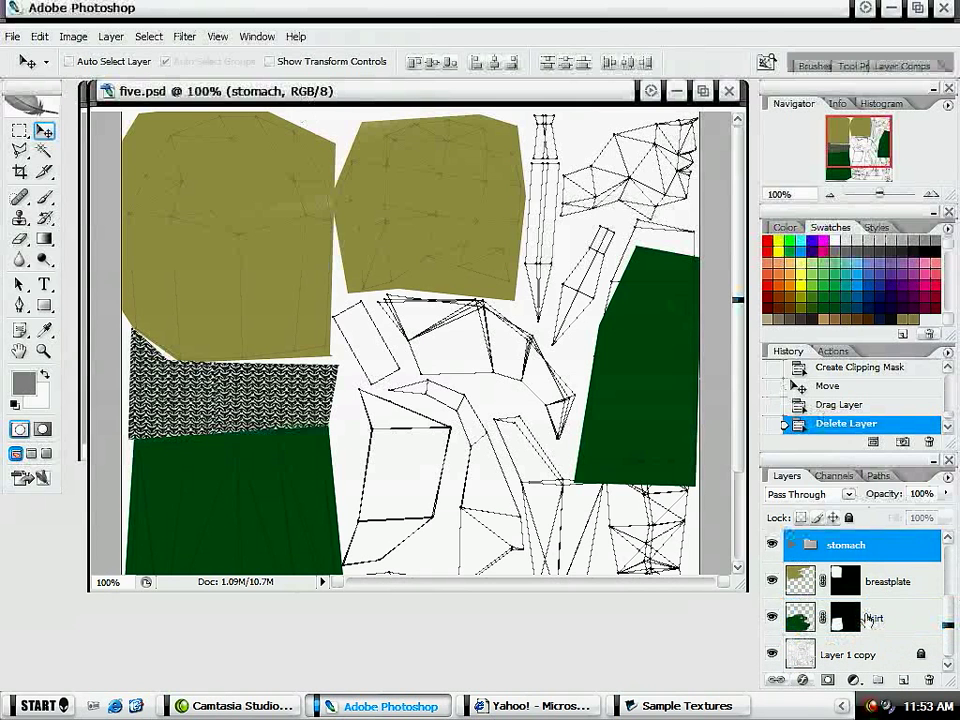
click(843, 623)
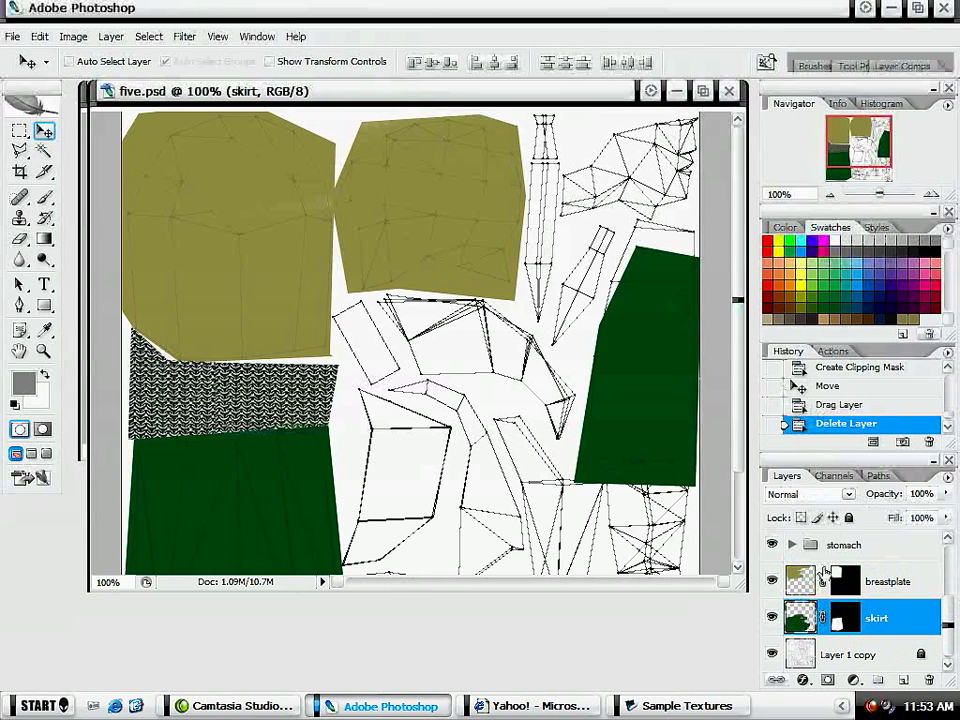
key(f)
drag(410, 558, 390, 405)
drag(953, 627, 922, 556)
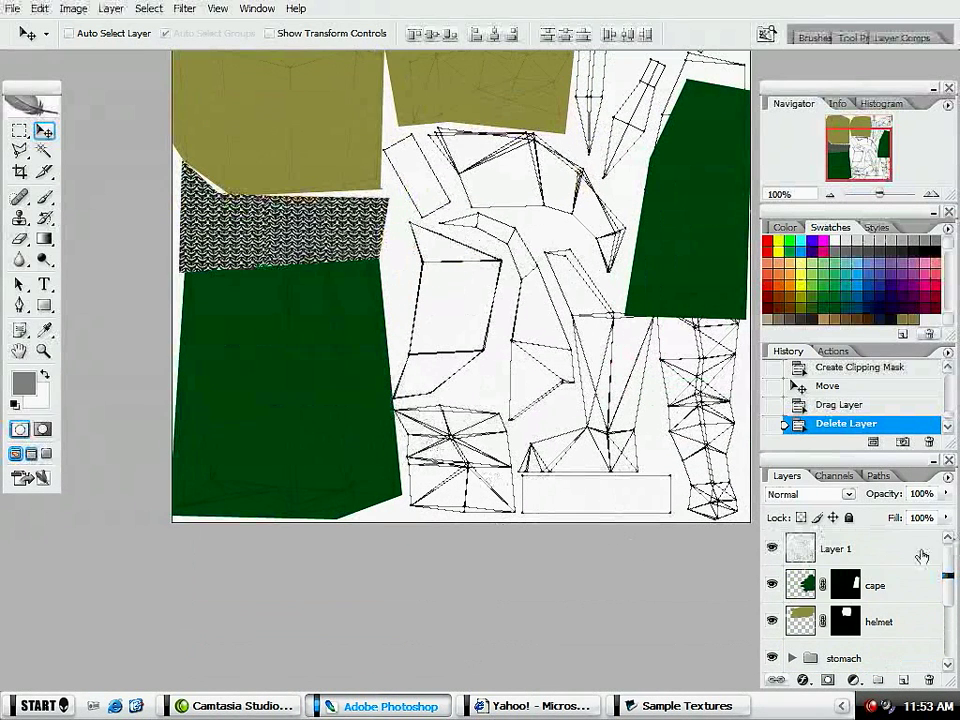
Step: Select the cape layer and set up a soft 27 px brush with 0% hardness
click(806, 585)
mouse_move(676, 283)
mouse_down()
mouse_move(384, 504)
mouse_move(349, 456)
mouse_up()
key(b)
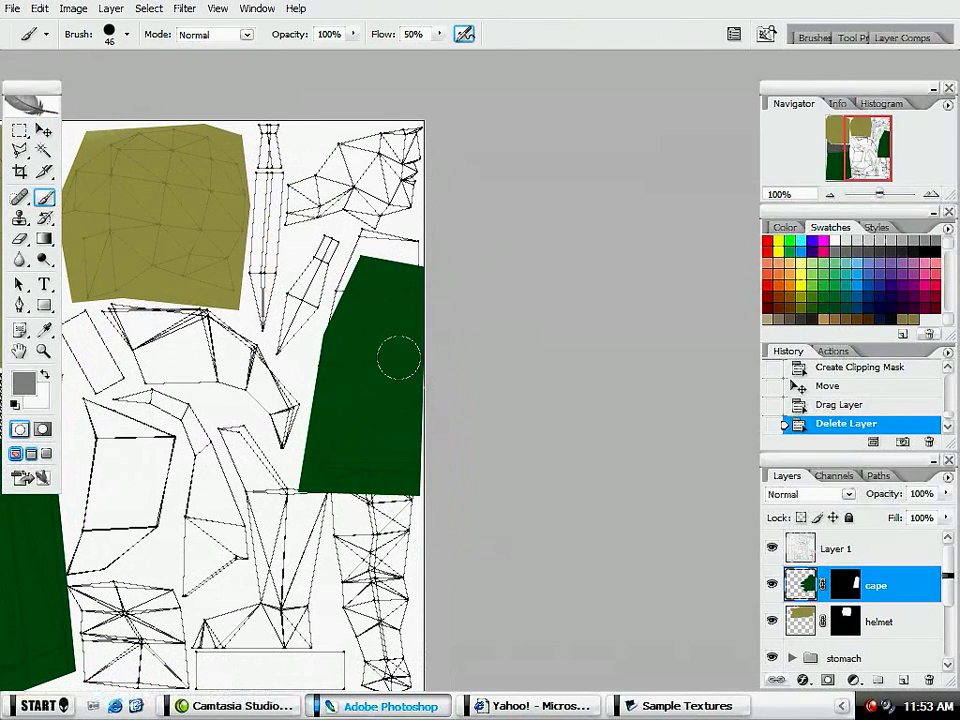
click(45, 34)
click(70, 68)
right_click(390, 408)
click(413, 424)
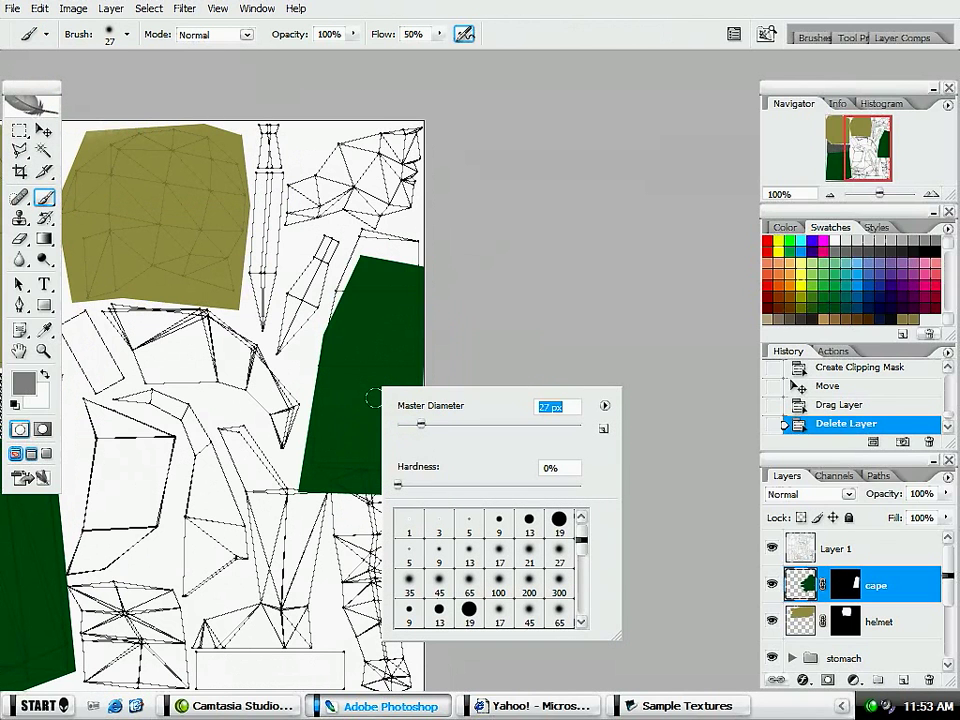
Step: Try a grey dab of the soft brush on the cape and undo it
click(403, 343)
key(ctrl+z)
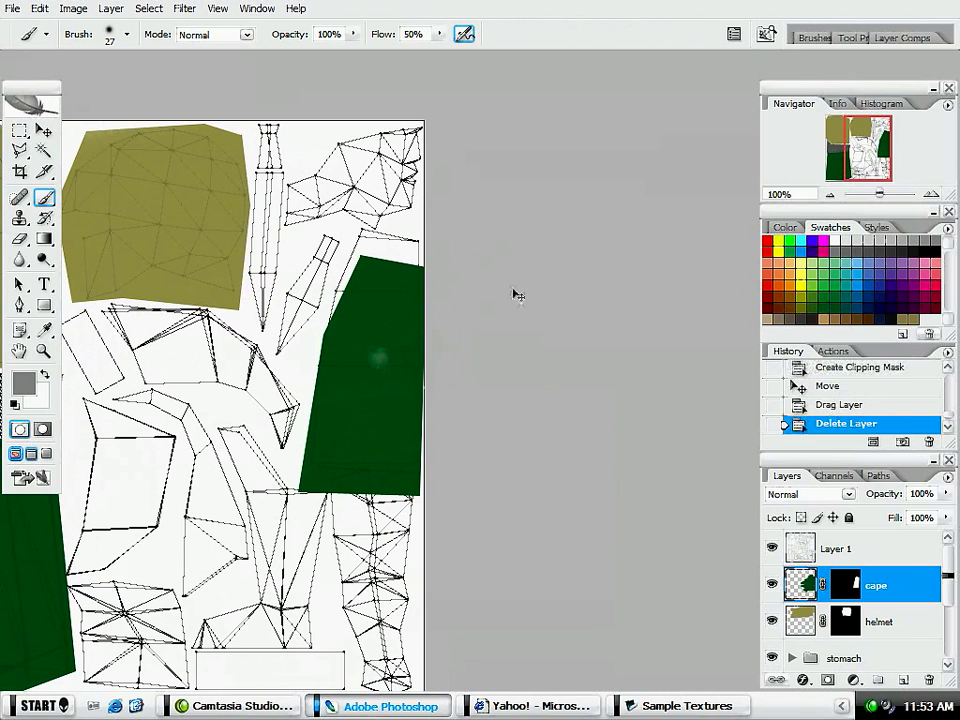
Step: Reset the foreground and background colours to black and white, and select the cape layer's mask
key(d)
key(ctrl+plus)
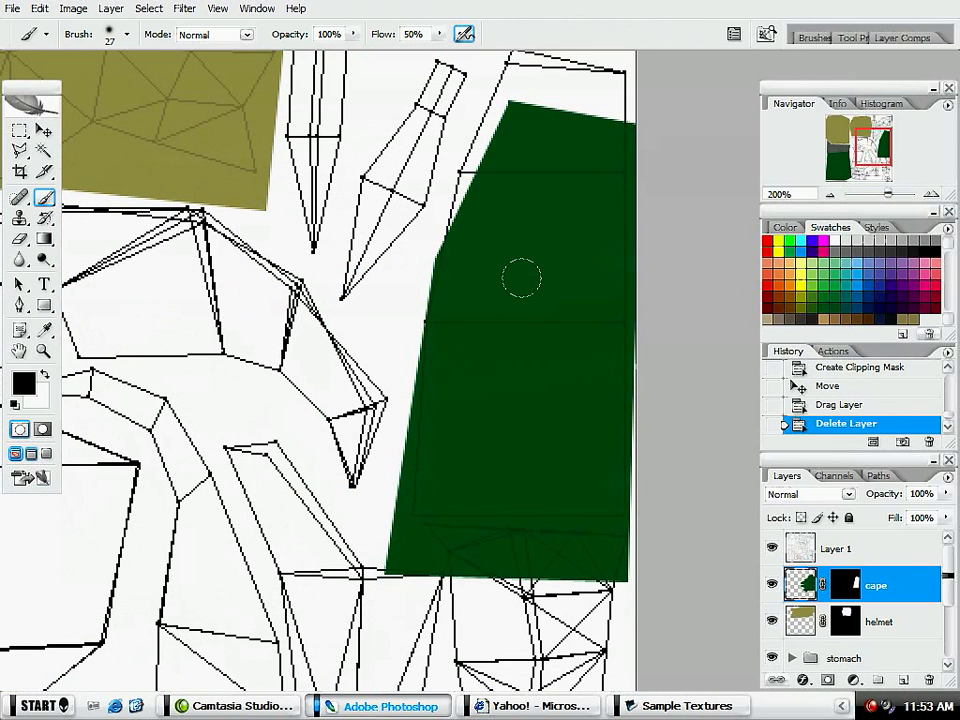
drag(521, 279, 543, 440)
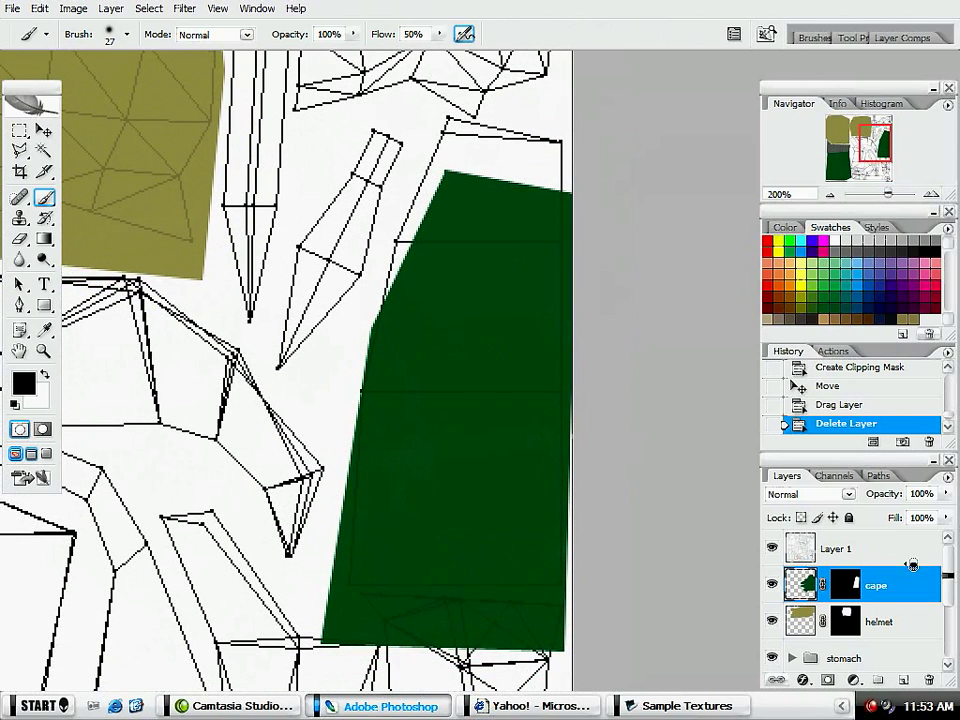
key(ctrl+z)
key(ctrl+z)
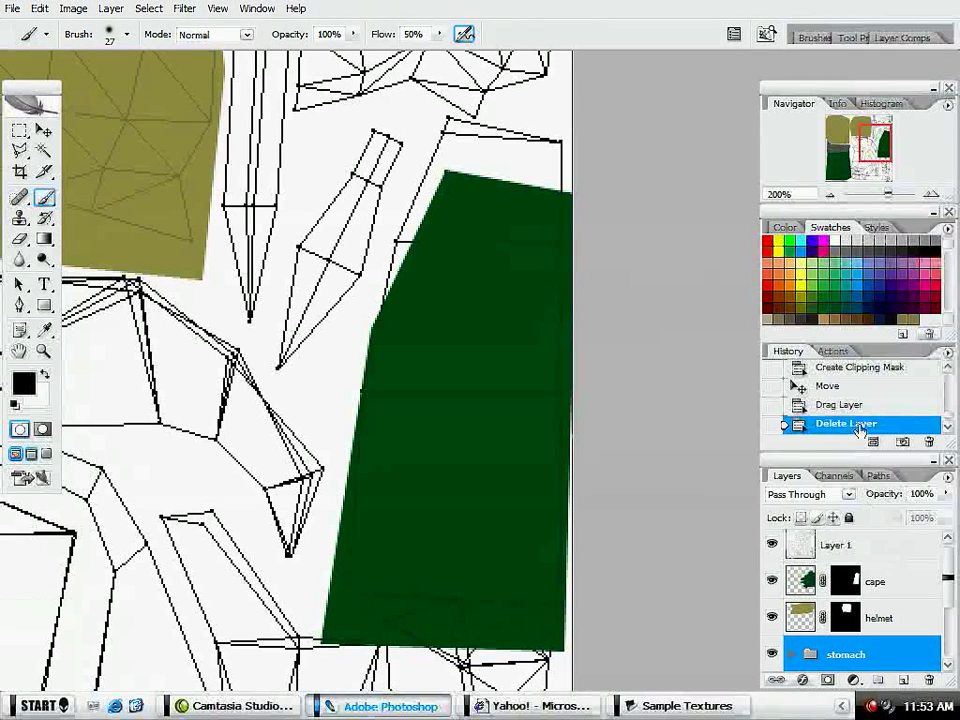
click(853, 585)
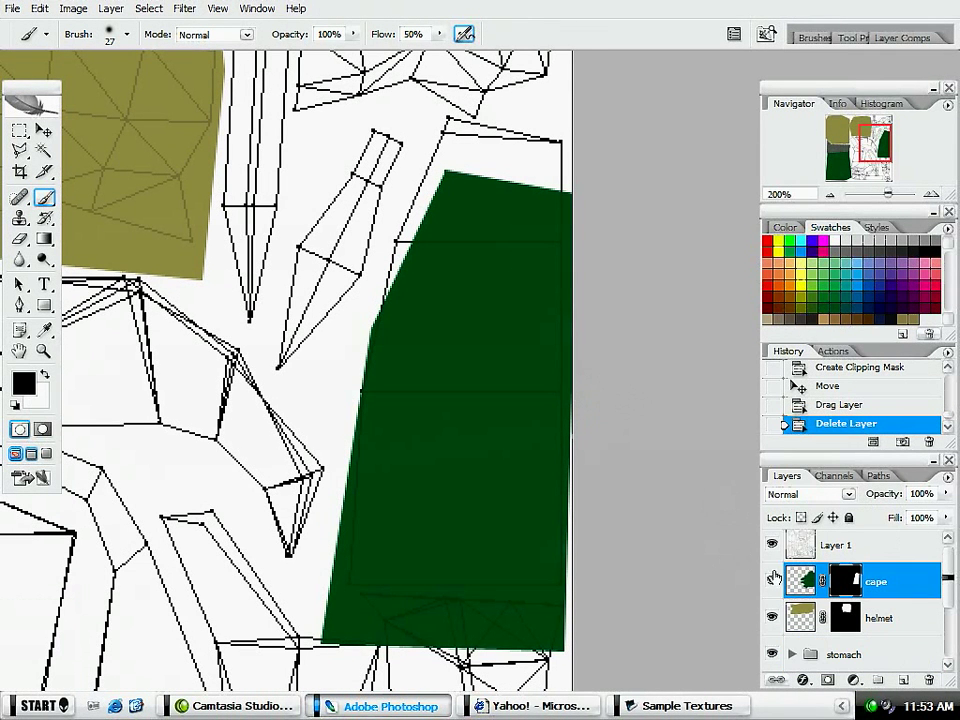
Step: Move the green cape shape up to align it with the cape's wireframe outline
key(v)
drag(433, 420, 437, 373)
drag(587, 389, 551, 413)
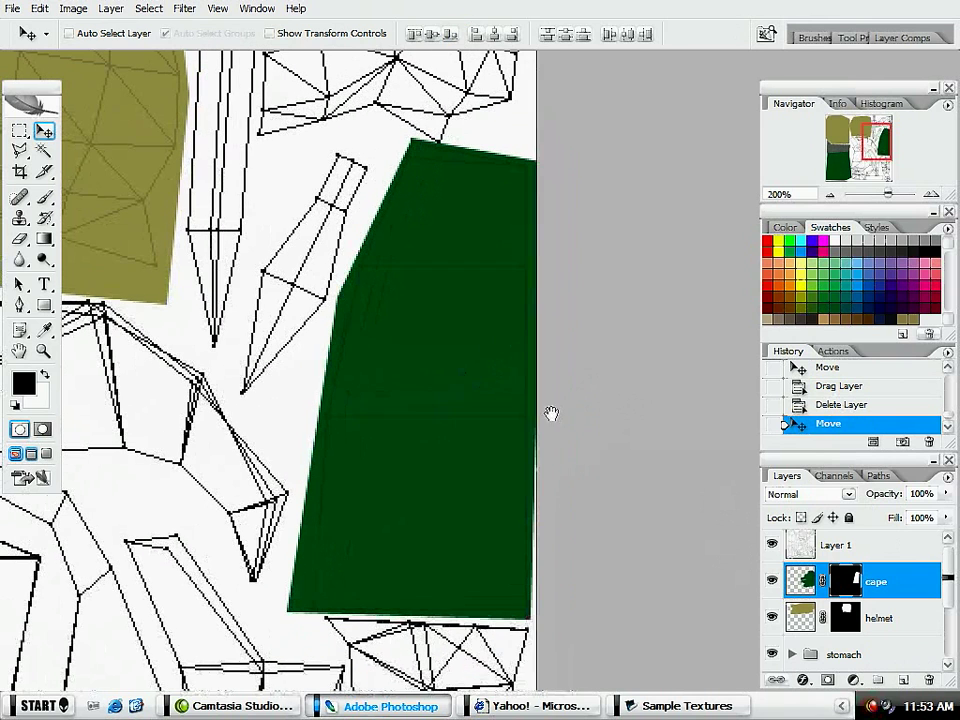
Step: Paint soft black fold shadows down the length of the cape with the 27 px brush at 50% flow
key(b)
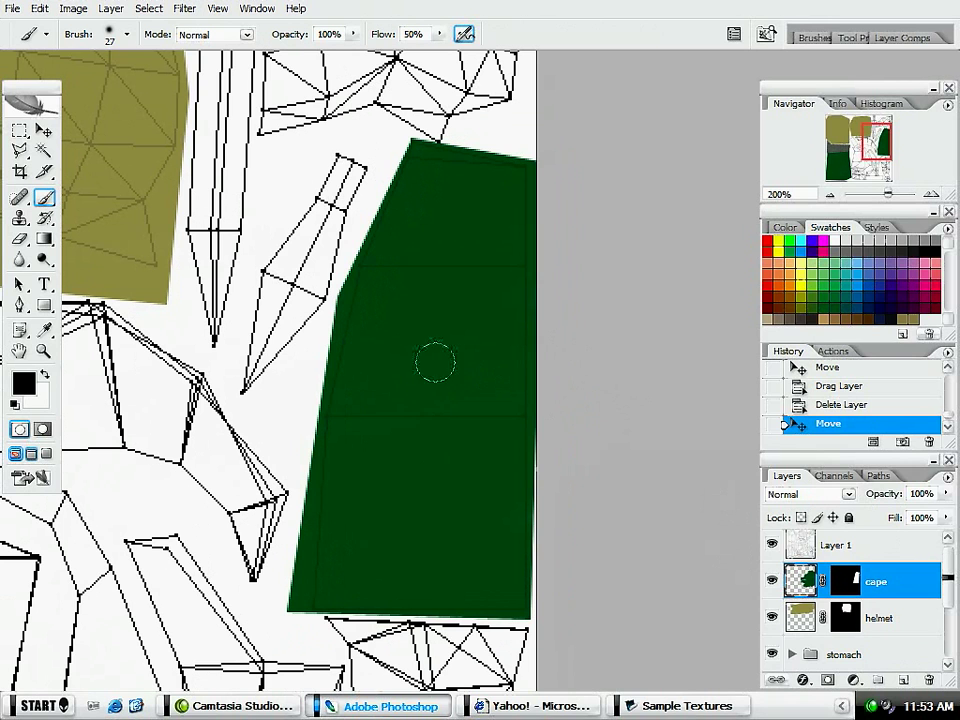
drag(421, 499, 430, 420)
drag(493, 524, 482, 302)
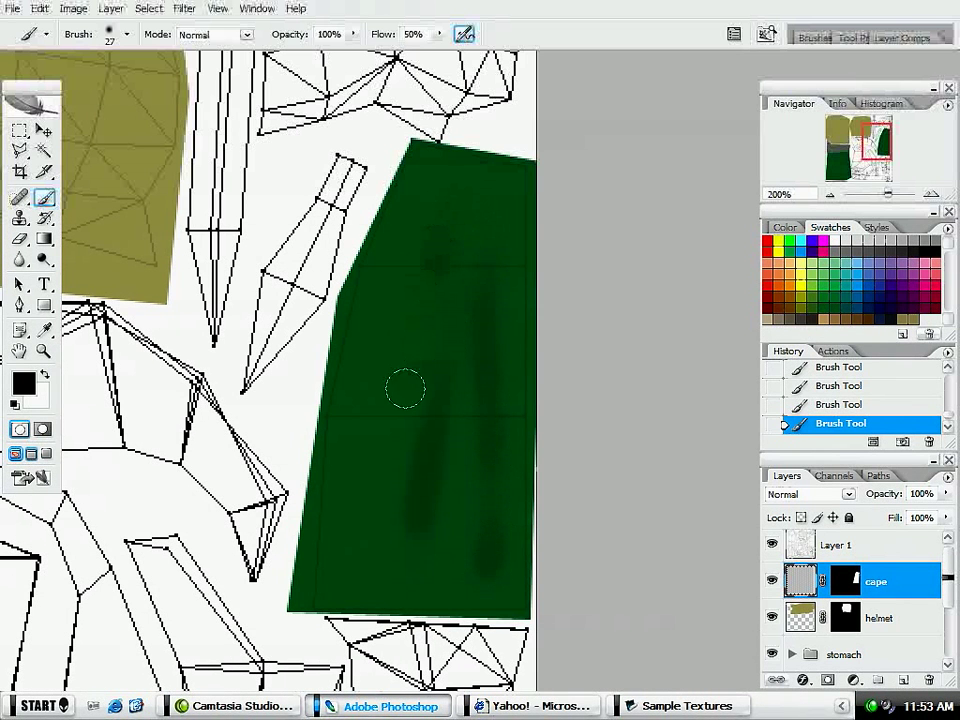
mouse_move(358, 497)
mouse_down()
mouse_move(366, 359)
mouse_move(429, 197)
mouse_up()
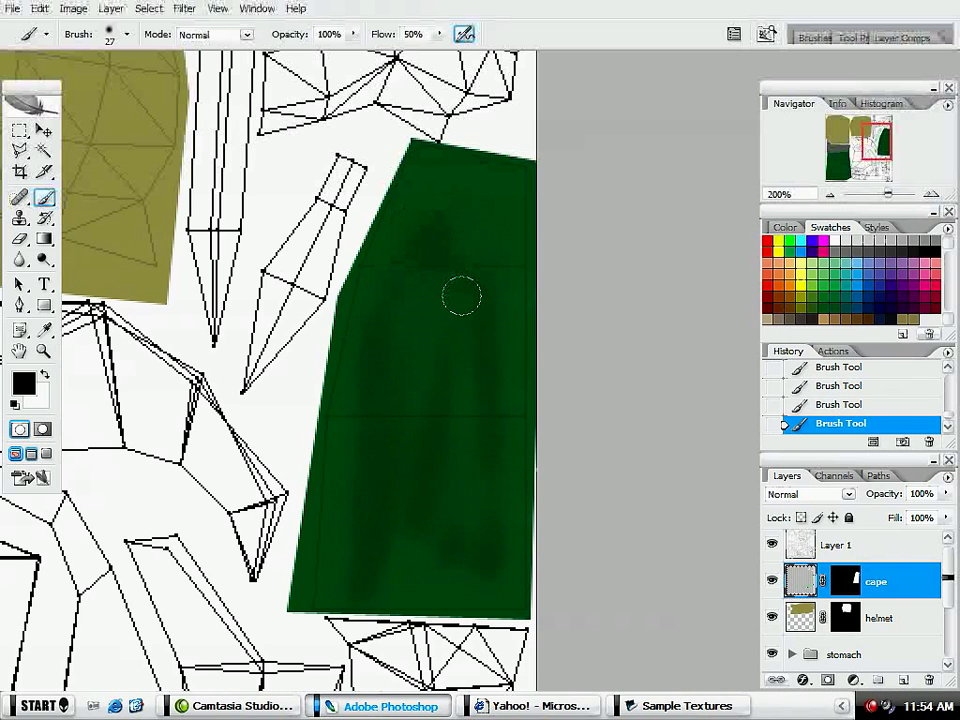
mouse_move(483, 182)
mouse_down()
mouse_move(476, 240)
mouse_move(517, 445)
mouse_move(498, 589)
mouse_move(509, 452)
mouse_move(482, 593)
mouse_move(473, 422)
mouse_move(440, 270)
mouse_move(423, 430)
mouse_move(429, 545)
mouse_move(437, 400)
mouse_move(417, 592)
mouse_move(405, 335)
mouse_move(413, 217)
mouse_move(393, 501)
mouse_move(378, 545)
mouse_move(388, 351)
mouse_move(408, 212)
mouse_move(423, 194)
mouse_move(401, 276)
mouse_move(392, 435)
mouse_move(351, 596)
mouse_move(428, 402)
mouse_move(444, 438)
mouse_move(452, 540)
mouse_move(475, 263)
mouse_move(485, 451)
mouse_move(467, 574)
mouse_move(482, 473)
mouse_move(470, 542)
mouse_move(426, 451)
mouse_move(406, 567)
mouse_move(432, 300)
mouse_move(434, 378)
mouse_move(399, 572)
mouse_up()
Step: Paint soft white highlights between the cape's dark folds with the 27 px brush
key(x)
mouse_move(468, 272)
mouse_down()
mouse_move(461, 402)
mouse_move(433, 533)
mouse_move(444, 376)
mouse_move(405, 291)
mouse_move(358, 459)
mouse_up()
mouse_move(411, 176)
mouse_down()
mouse_move(381, 288)
mouse_move(349, 504)
mouse_up()
mouse_move(429, 375)
mouse_down()
mouse_move(425, 471)
mouse_move(404, 525)
mouse_up()
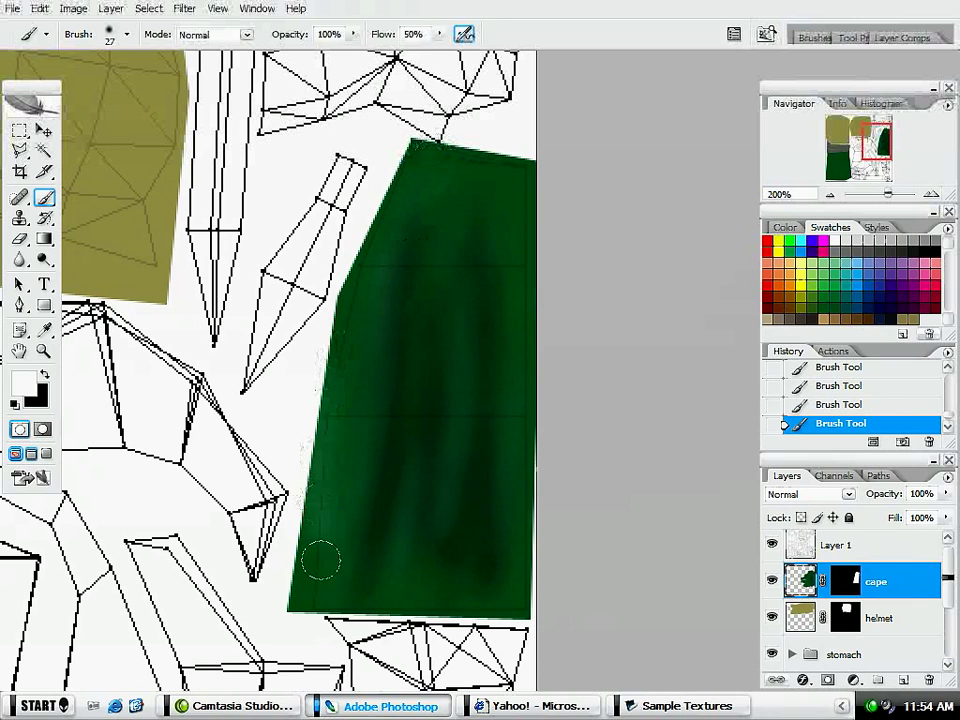
Step: Reduce the brush to 12 px and paint thin white highlight streaks along the cape's folds
right_click(432, 390)
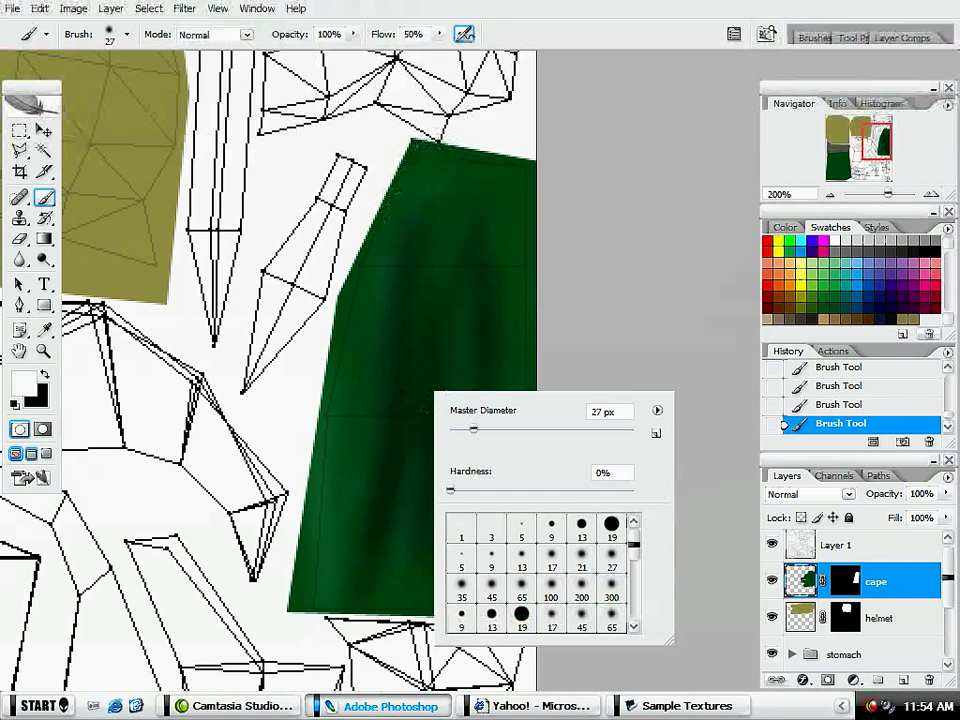
drag(470, 428, 460, 428)
key(Return)
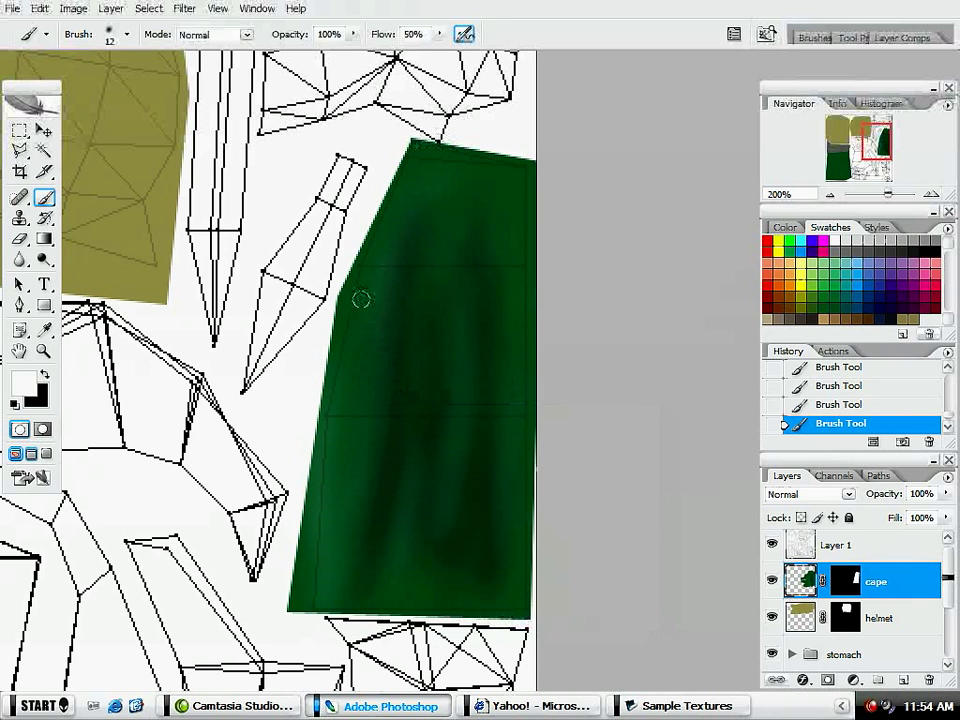
drag(447, 463, 426, 578)
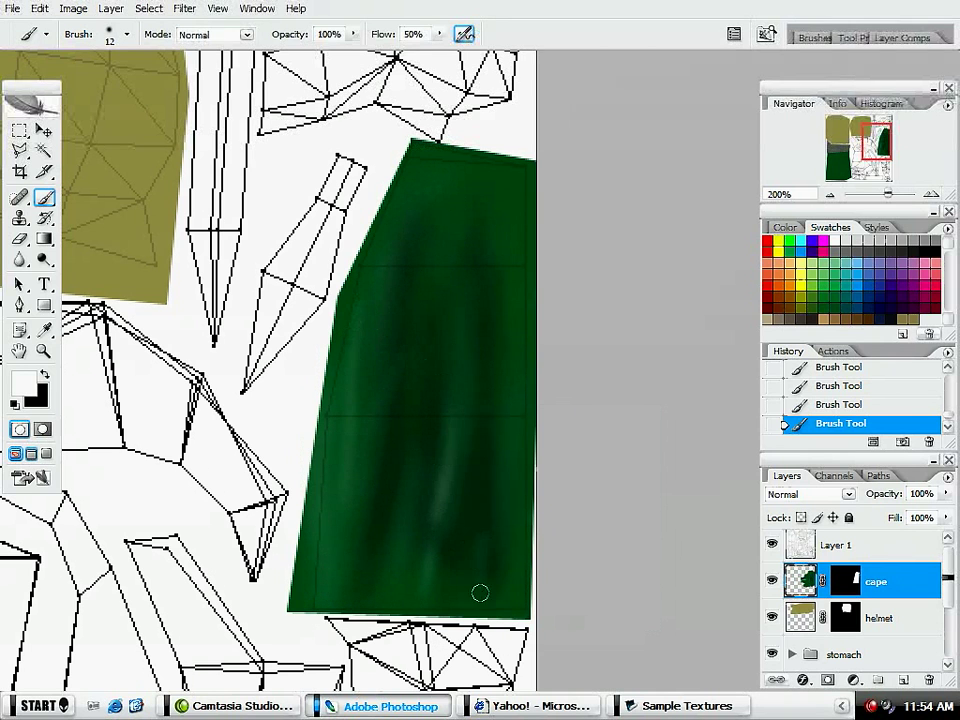
drag(504, 407, 500, 550)
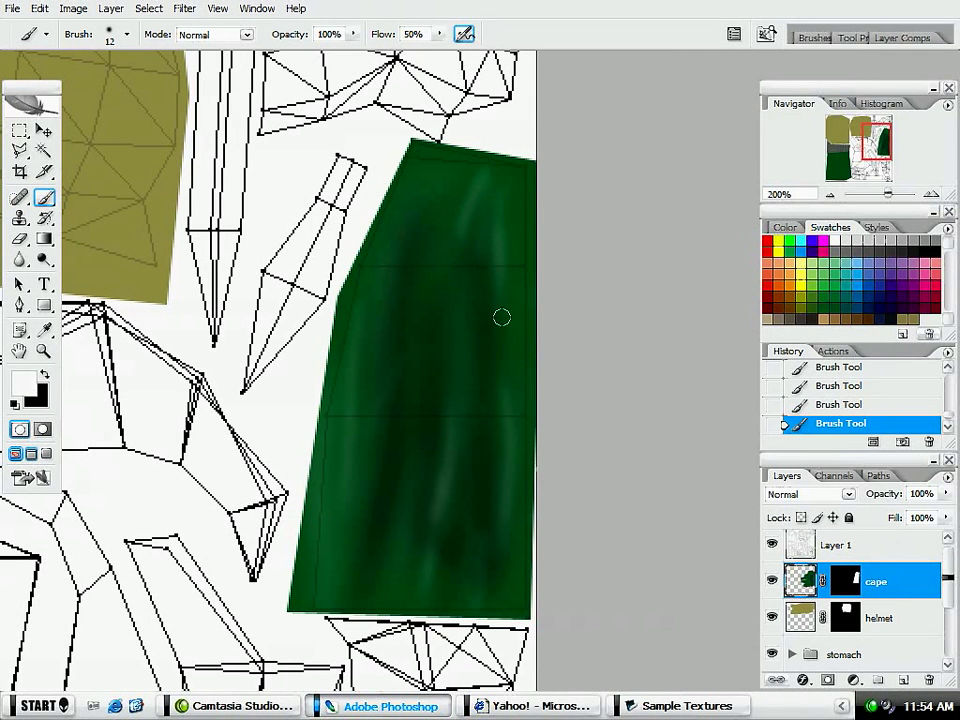
Step: Blend the cape's shadows and highlights by painting over the folds with greens sampled from the cape
key(x)
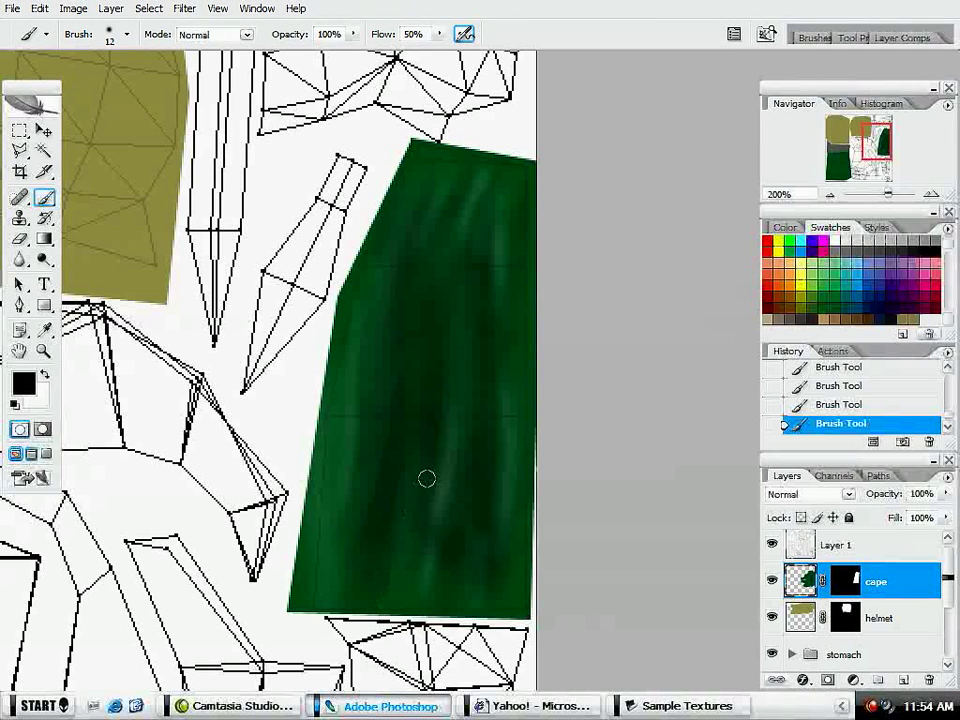
alt+click(464, 492)
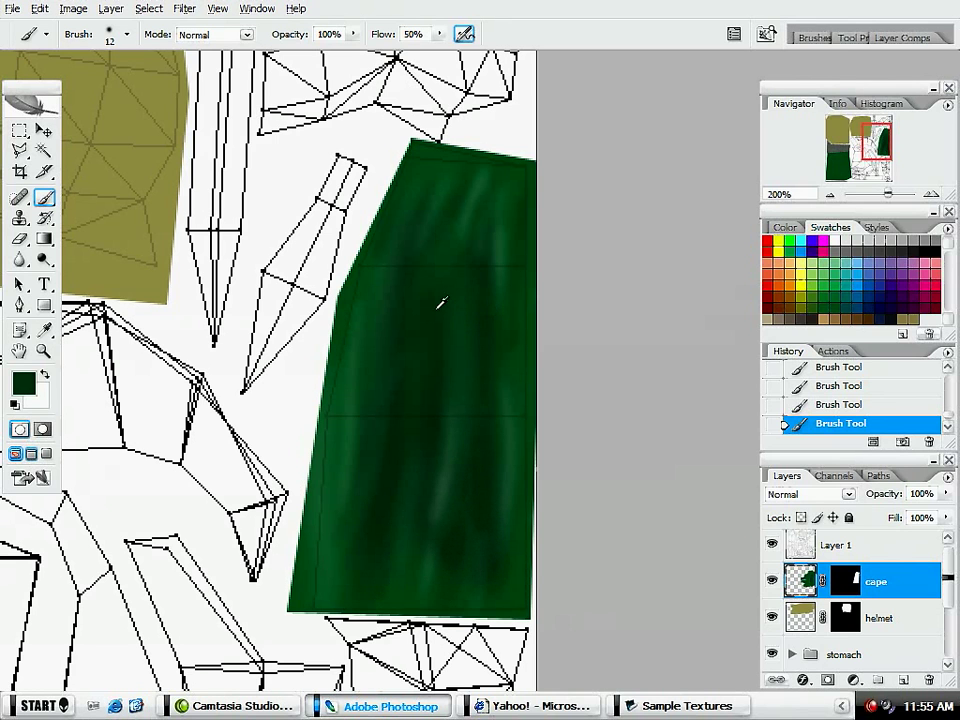
drag(481, 306, 484, 424)
mouse_move(492, 357)
mouse_down()
mouse_move(514, 324)
mouse_move(504, 353)
mouse_move(508, 259)
mouse_move(527, 217)
mouse_up()
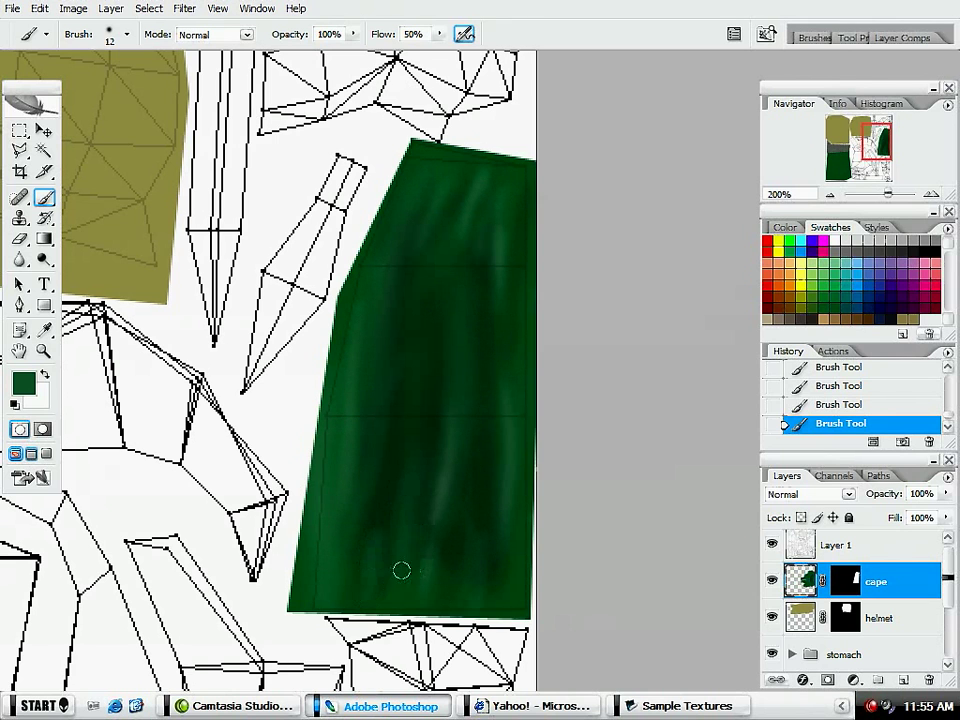
alt+click(387, 514)
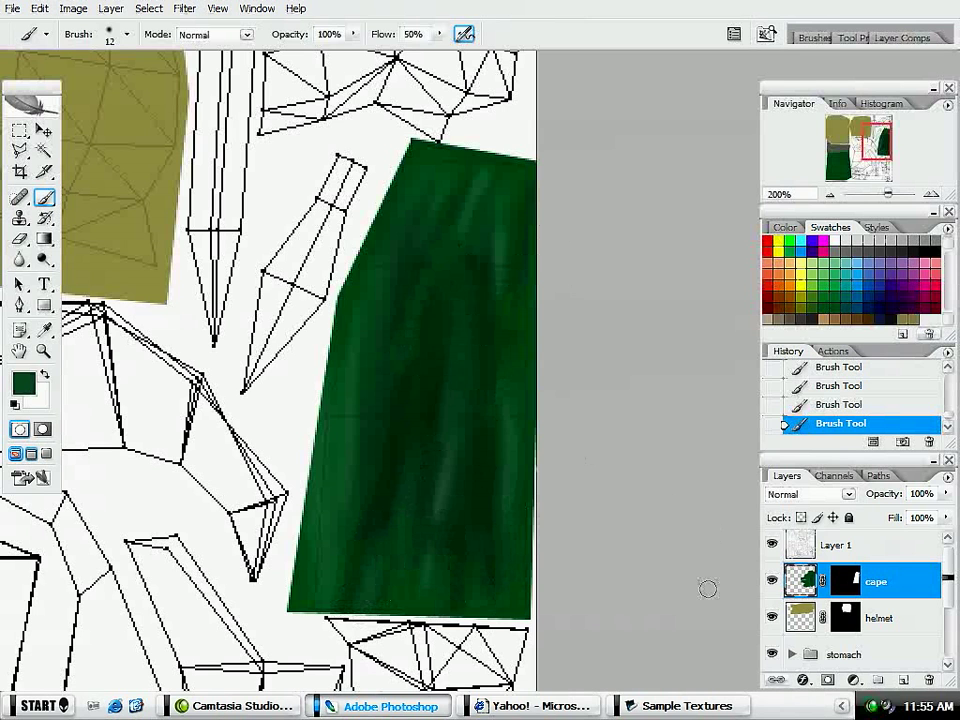
Step: Create a new layer named Layer 3 above the cape layer and clip it to the cape
key(ctrl+shift+n)
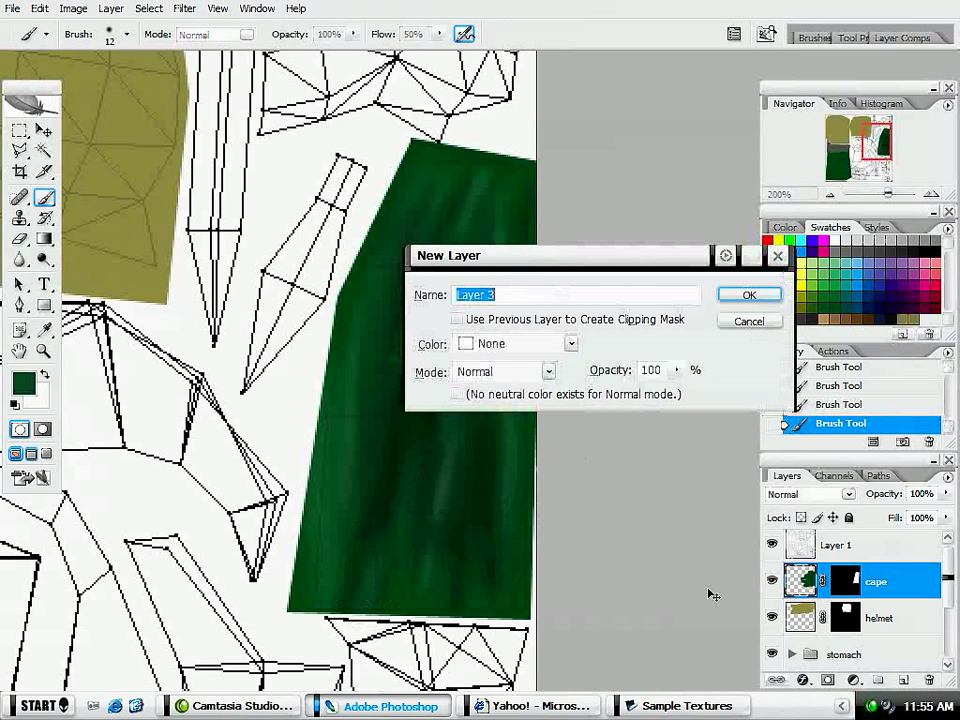
key(Return)
right_click(834, 588)
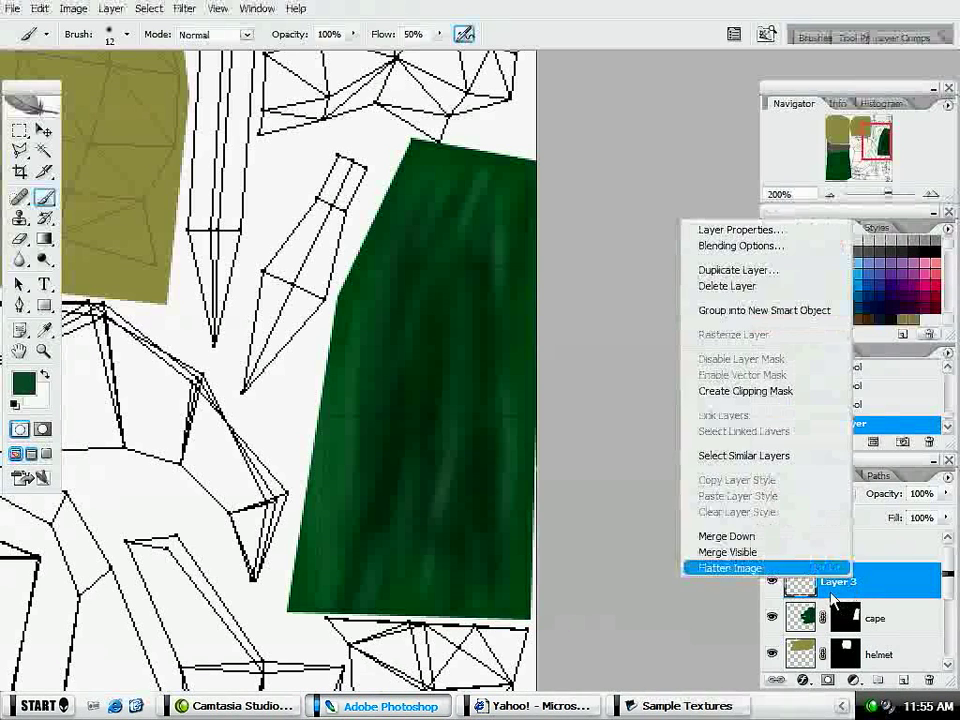
click(735, 392)
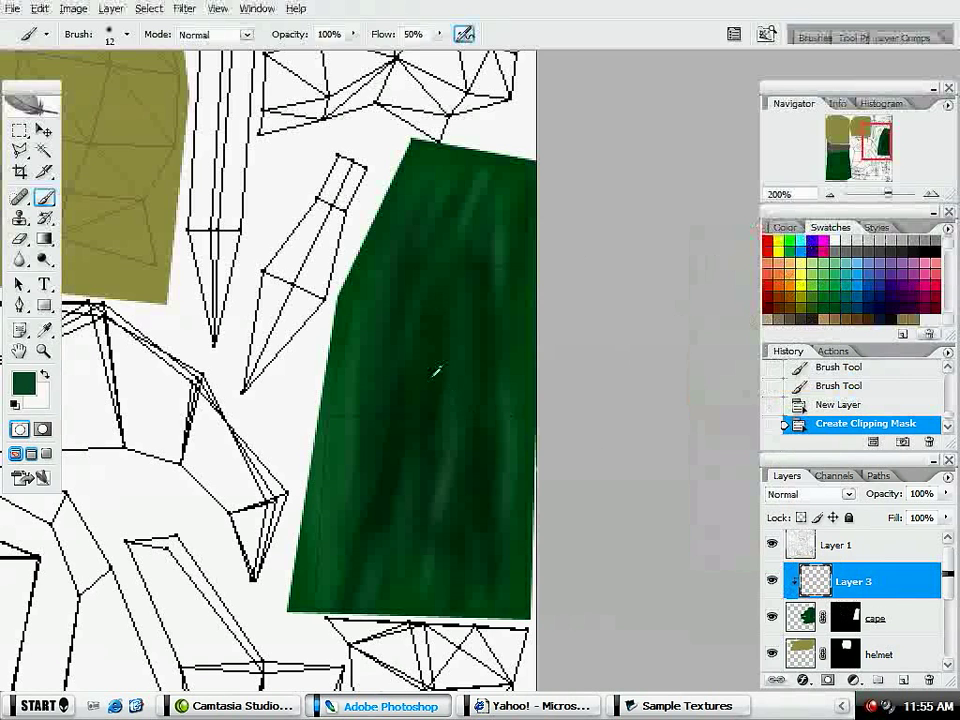
Step: Paint fold shading on Layer 3 with greens sampled from the cape, and reset the colours to black and white
mouse_move(454, 332)
mouse_down()
mouse_move(439, 478)
mouse_move(438, 350)
mouse_up()
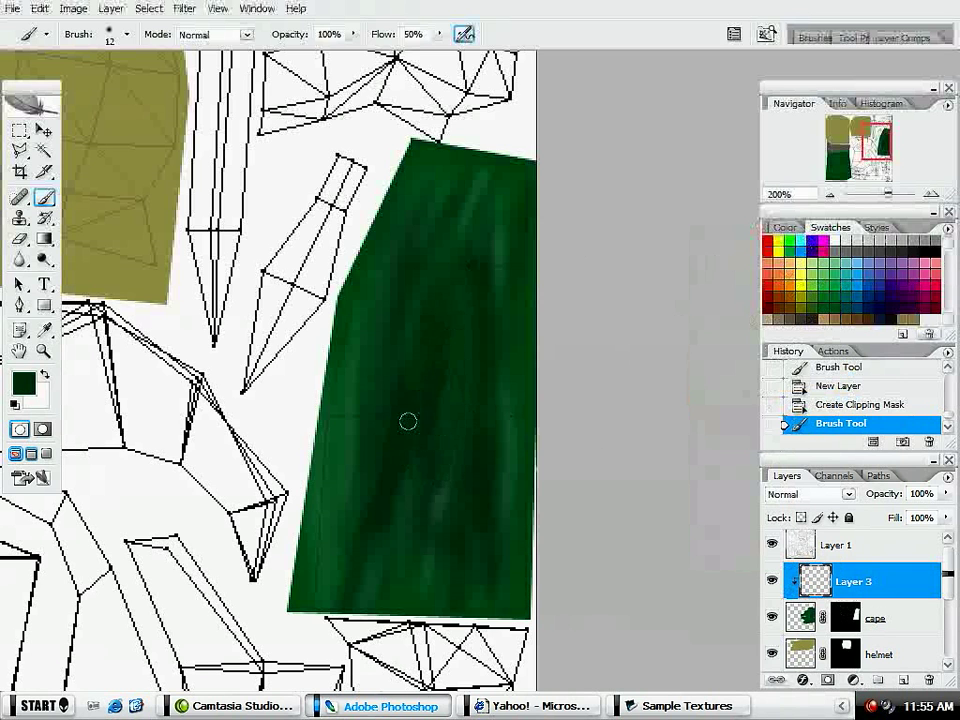
mouse_move(383, 506)
mouse_down()
mouse_move(371, 525)
mouse_move(401, 227)
mouse_up()
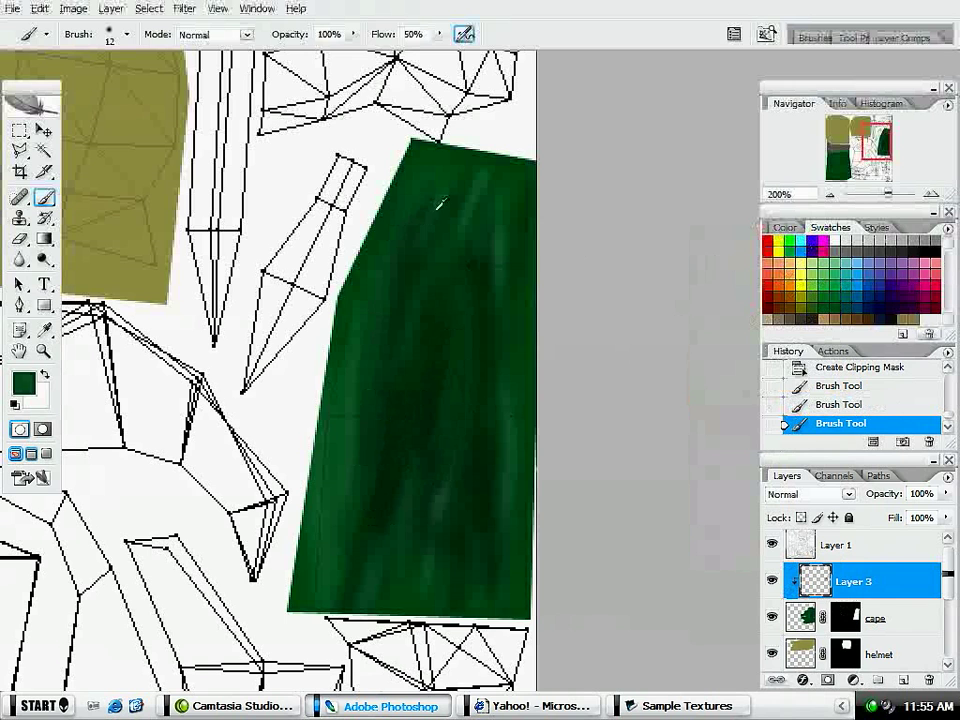
drag(371, 302, 343, 503)
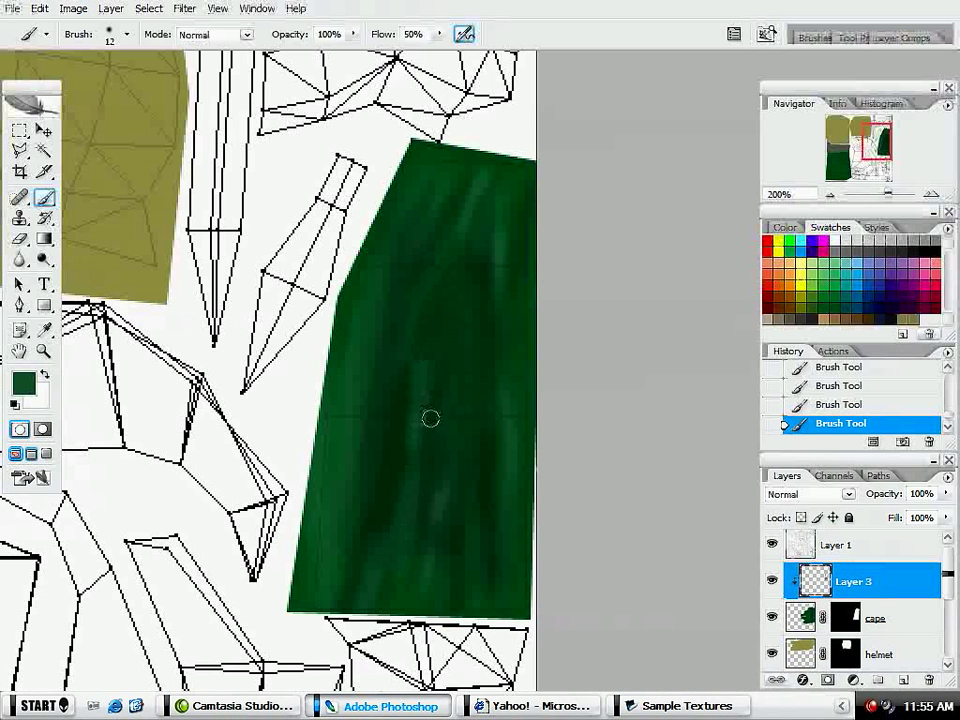
key(d)
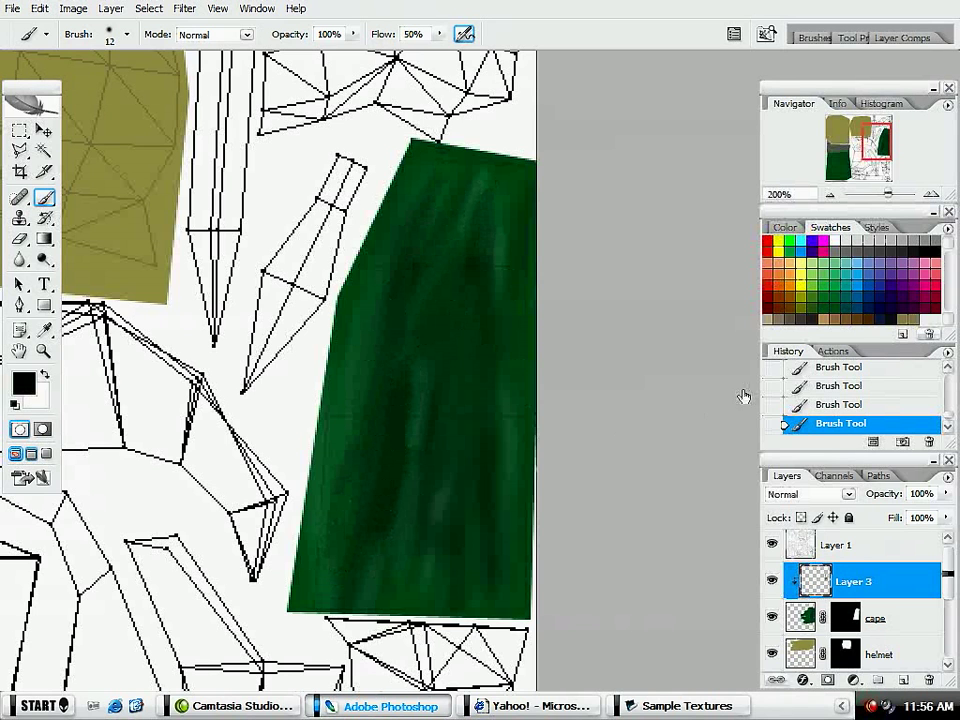
Step: Try blend modes such as Overlay, Color Dodge, Linear Burn and Screen on Layer 3, and set it to Hard Light
click(795, 494)
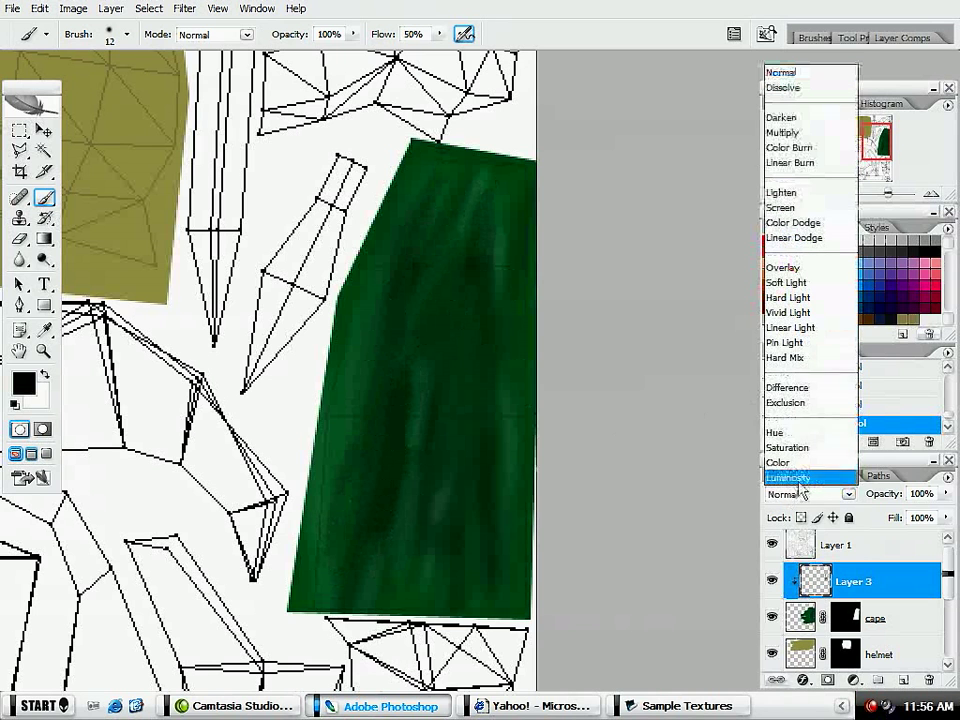
click(829, 268)
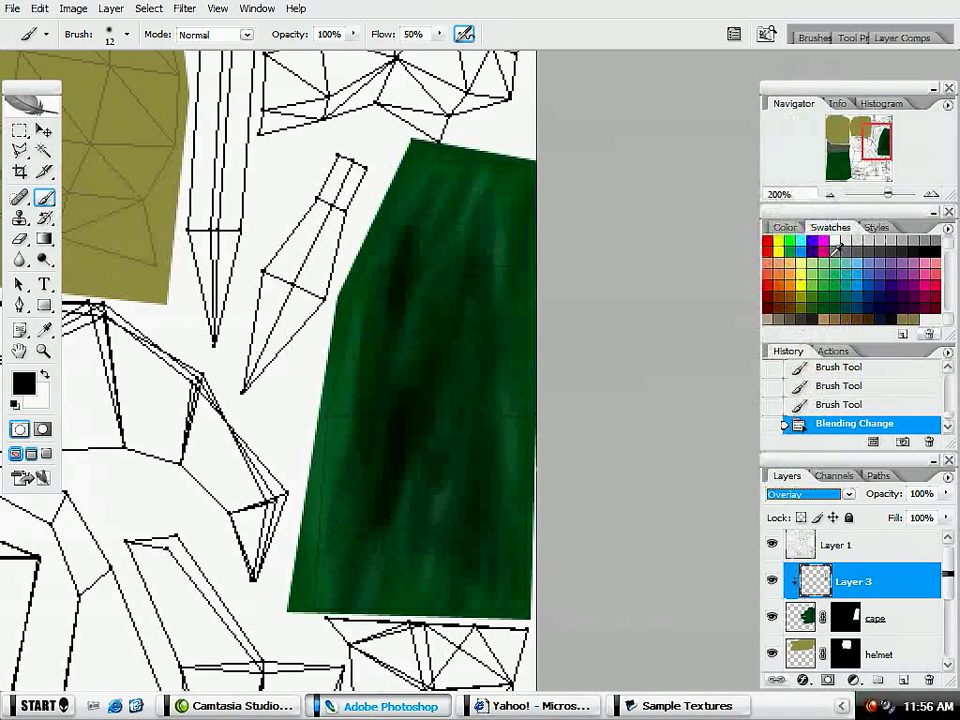
key(Up)
key(Up)
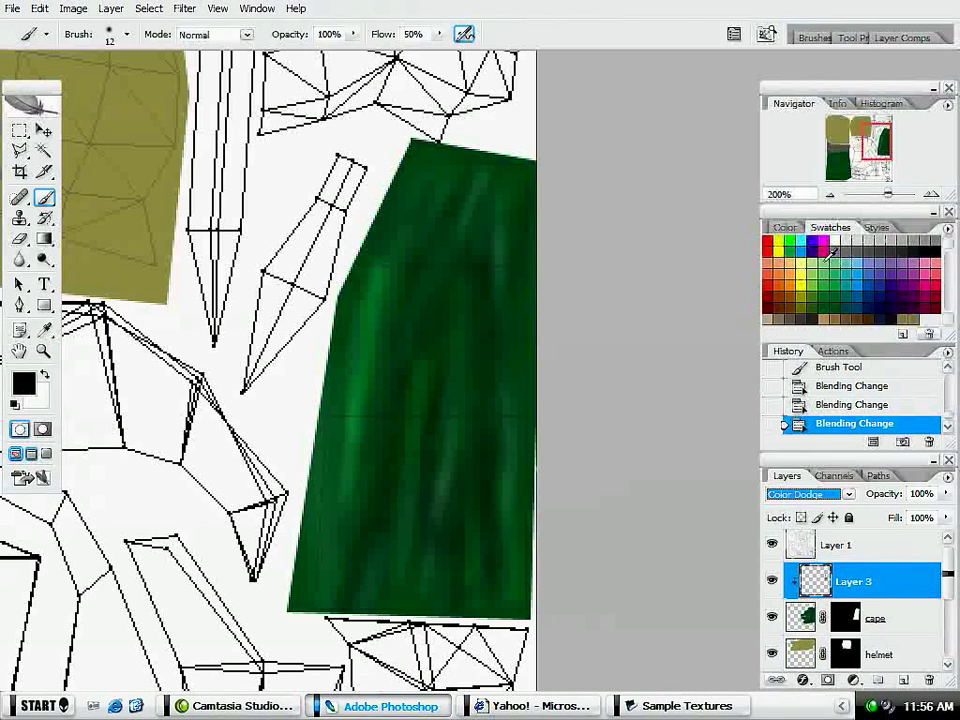
key(Up)
key(Up)
key(Up)
key(Up)
key(Up)
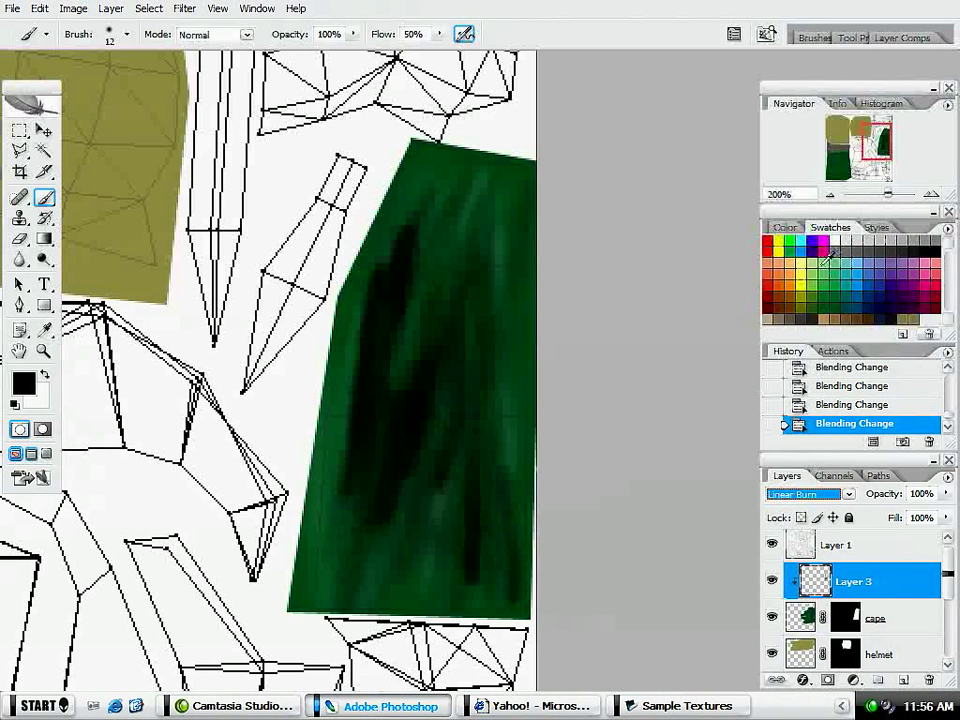
key(Down)
key(Down)
key(Down)
key(Down)
key(Down)
key(Down)
key(Down)
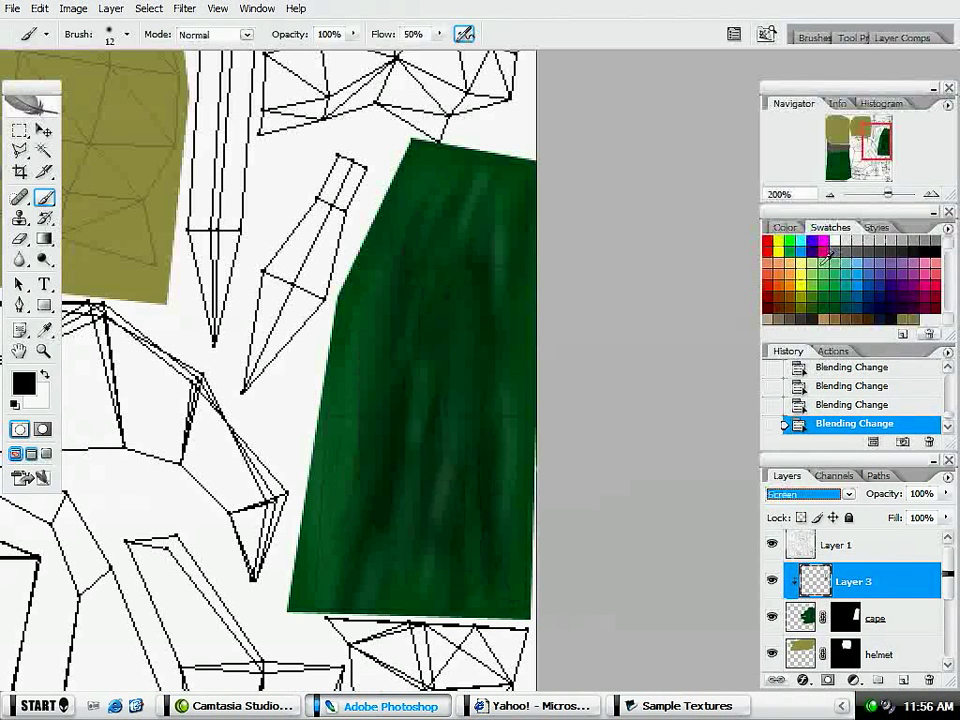
key(Down)
key(Down)
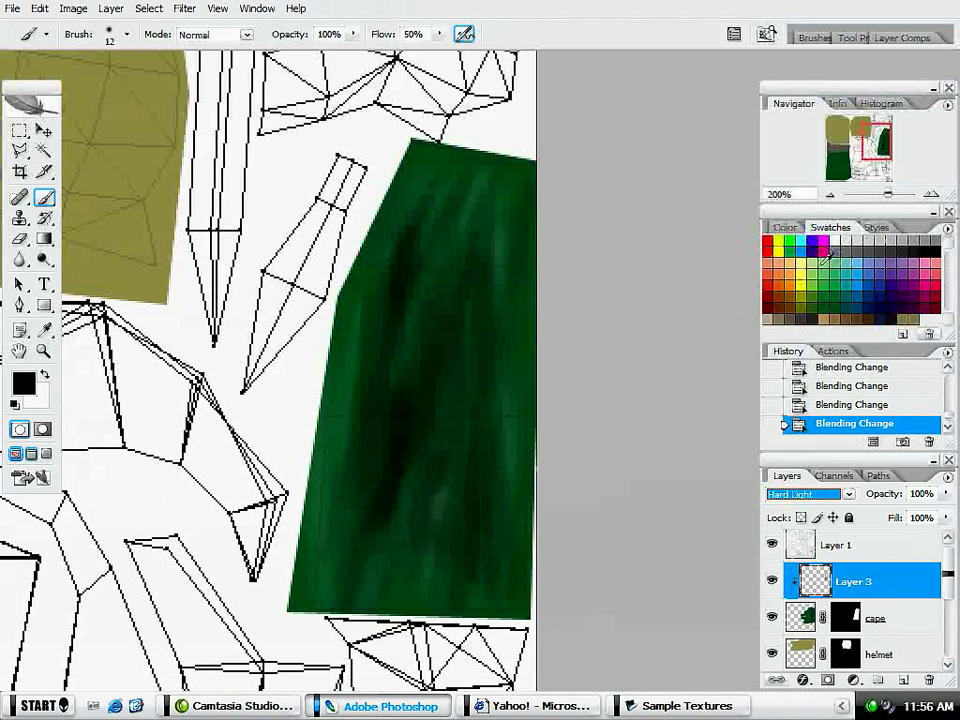
key(Up)
key(Up)
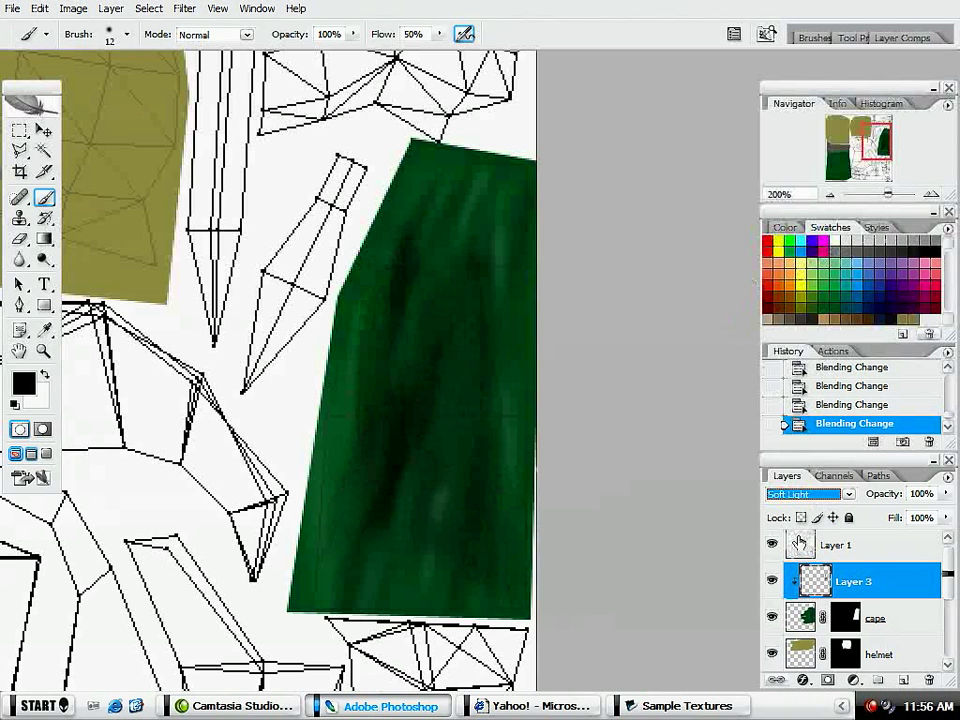
key(Down)
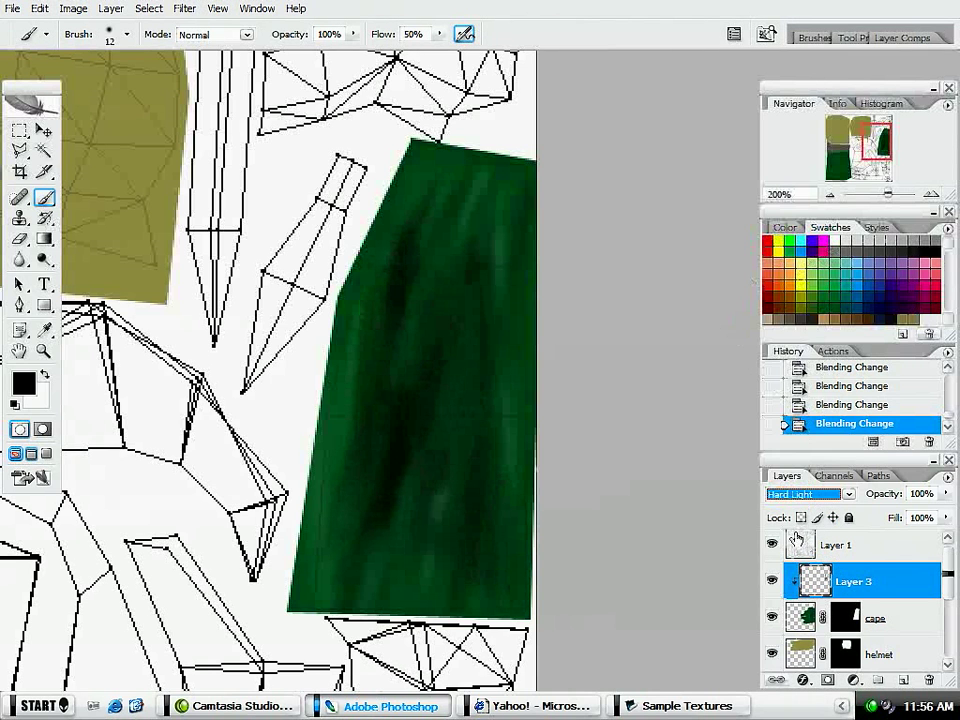
Step: Compare the cape with Layer 3 hidden and shown, and merge Layer 3 down into the cape layer
key(ctrl+e)
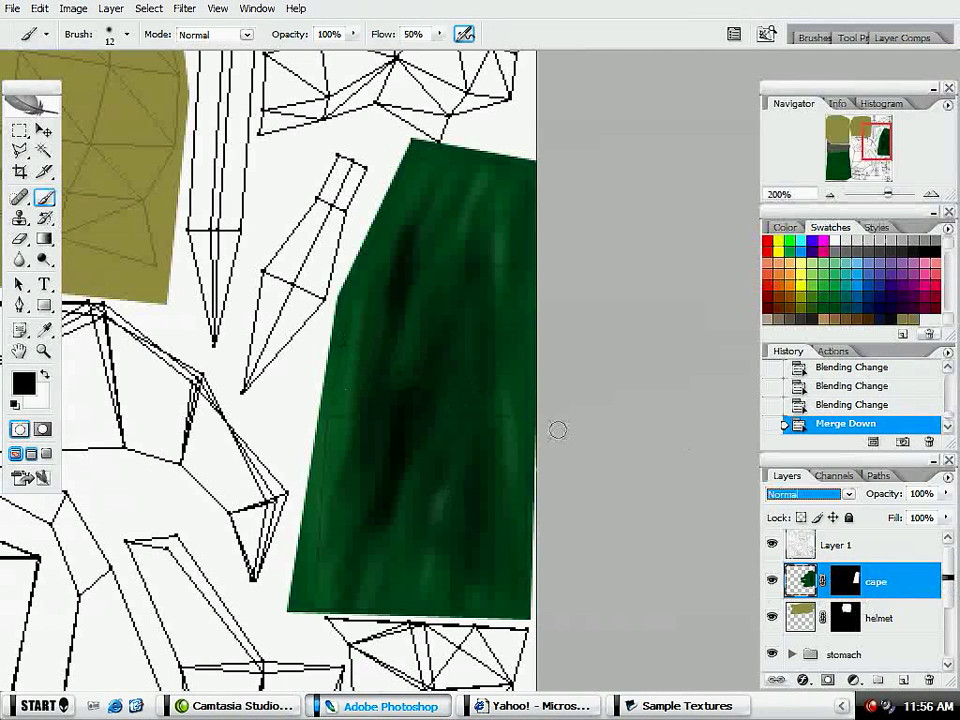
key(ctrl+z)
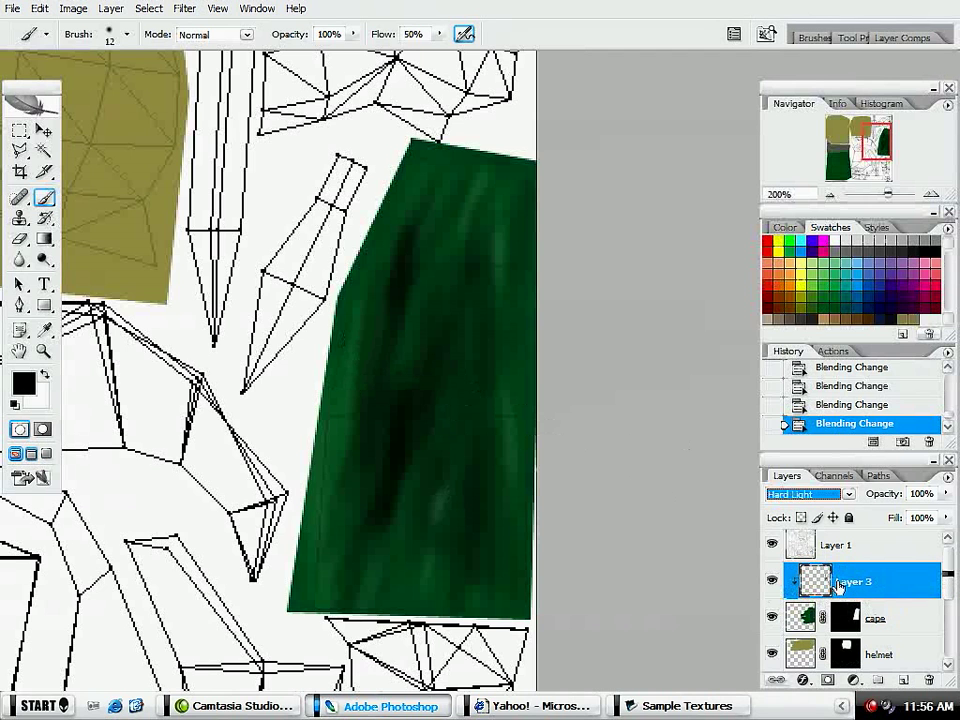
click(771, 580)
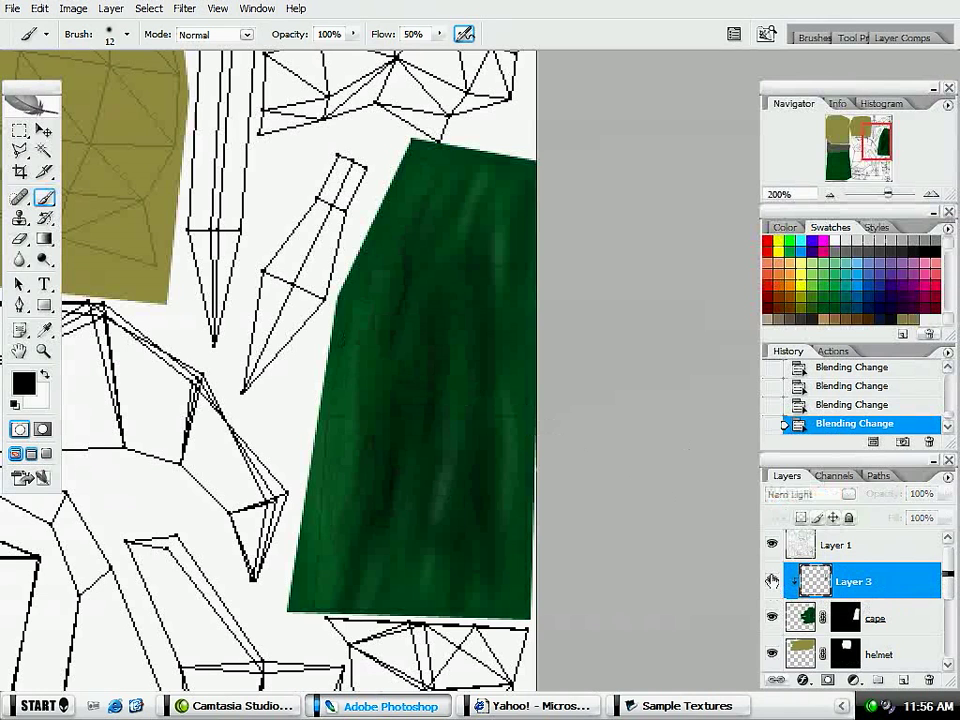
click(771, 580)
click(771, 580)
click(771, 580)
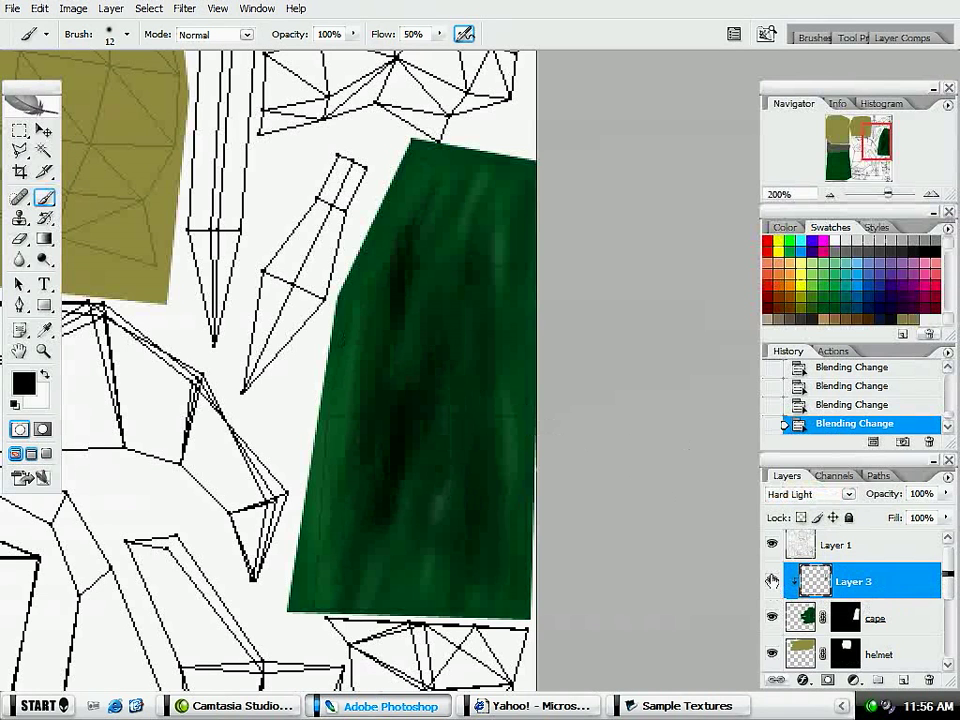
key(ctrl+e)
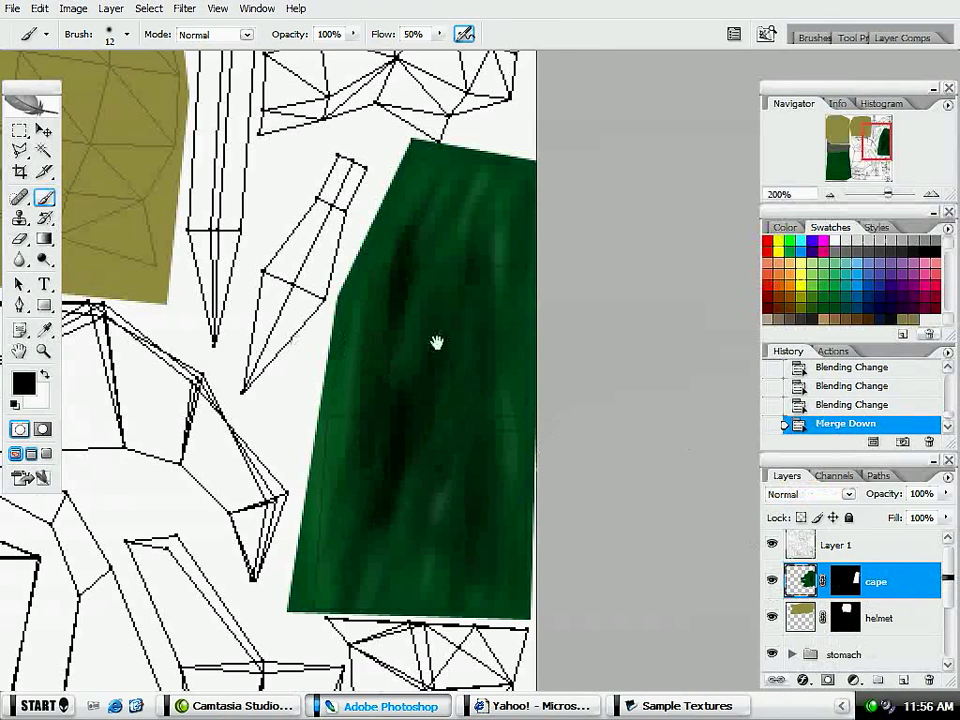
Step: Sample the helmet's olive colour and brush faint highlight strokes along the cape's folds
drag(433, 343, 565, 454)
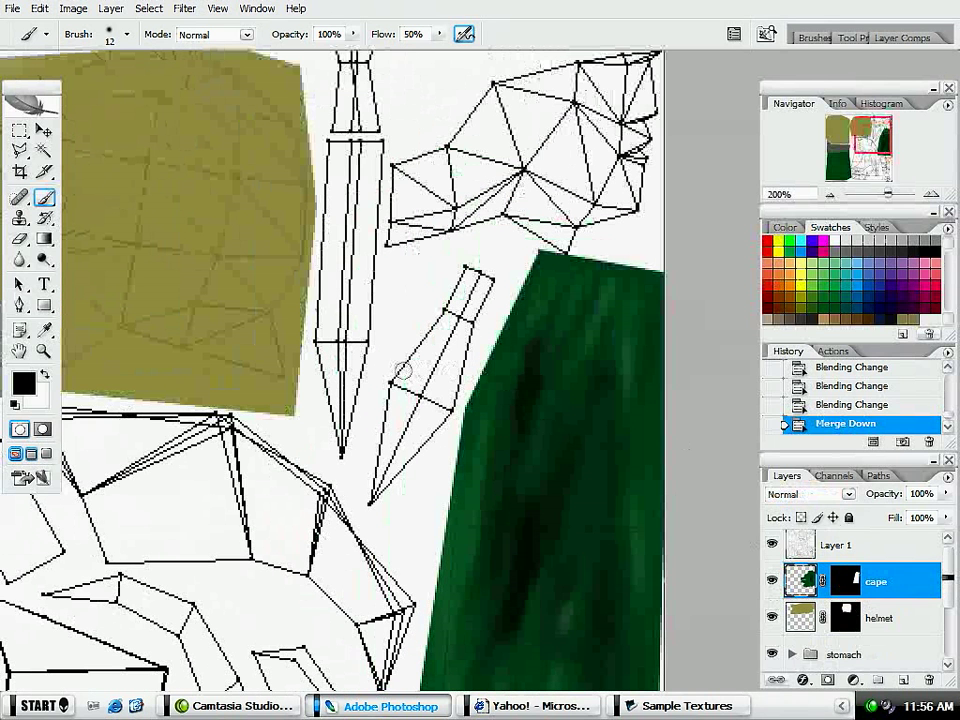
alt+click(306, 331)
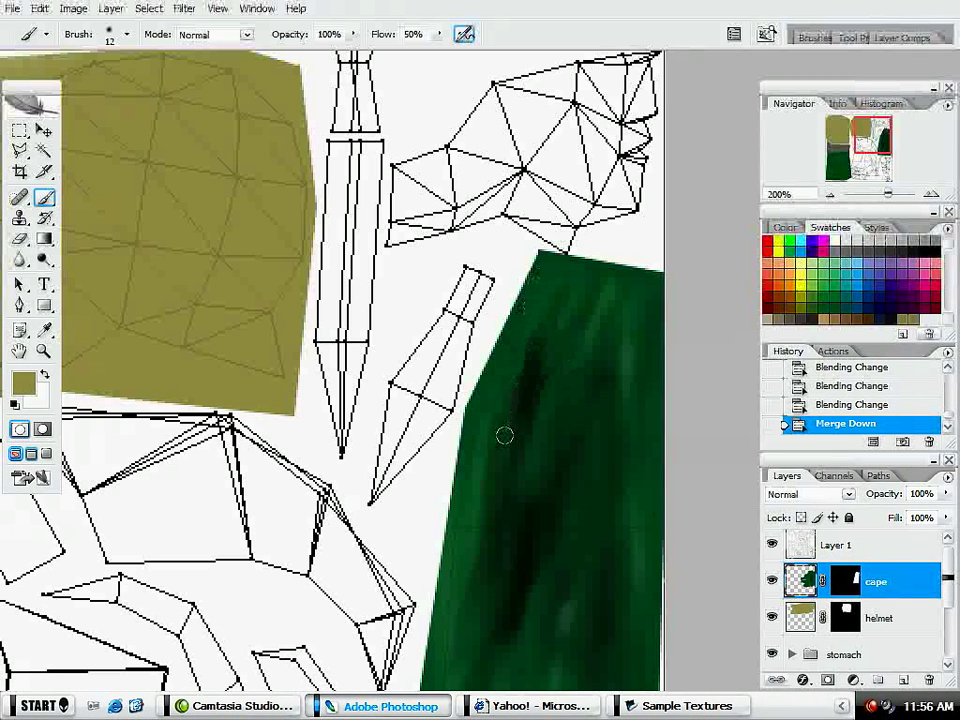
drag(502, 457, 479, 594)
drag(574, 409, 556, 550)
mouse_move(569, 562)
mouse_down()
mouse_move(583, 431)
mouse_move(555, 549)
mouse_up()
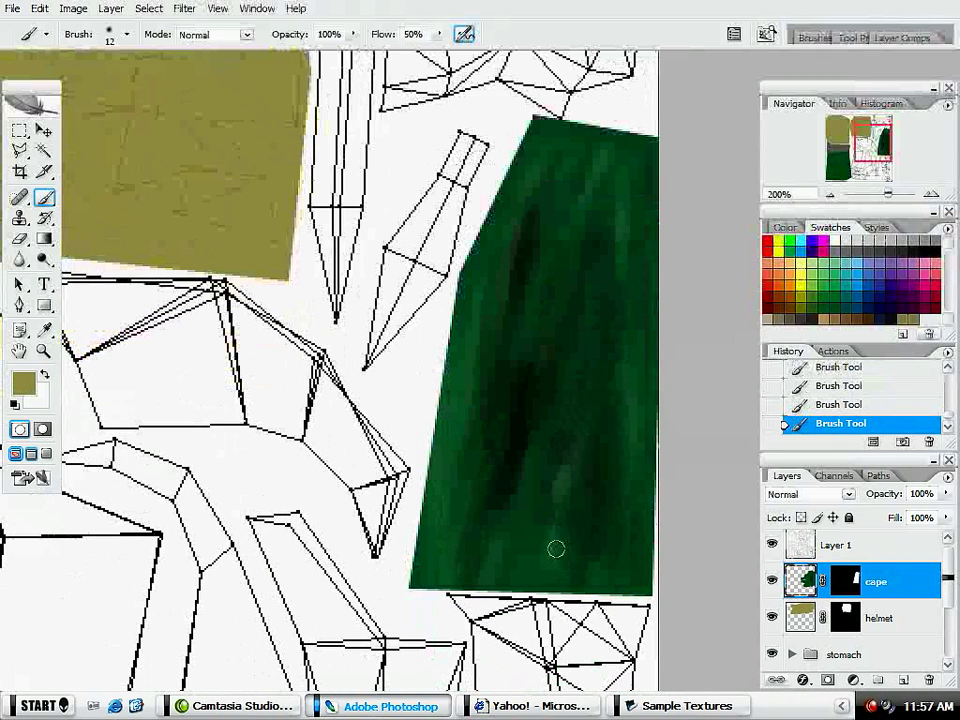
mouse_move(591, 343)
mouse_down()
mouse_move(597, 156)
mouse_move(583, 199)
mouse_up()
mouse_move(512, 352)
mouse_down()
mouse_move(475, 555)
mouse_move(489, 446)
mouse_move(458, 558)
mouse_move(490, 429)
mouse_up()
drag(572, 266, 502, 338)
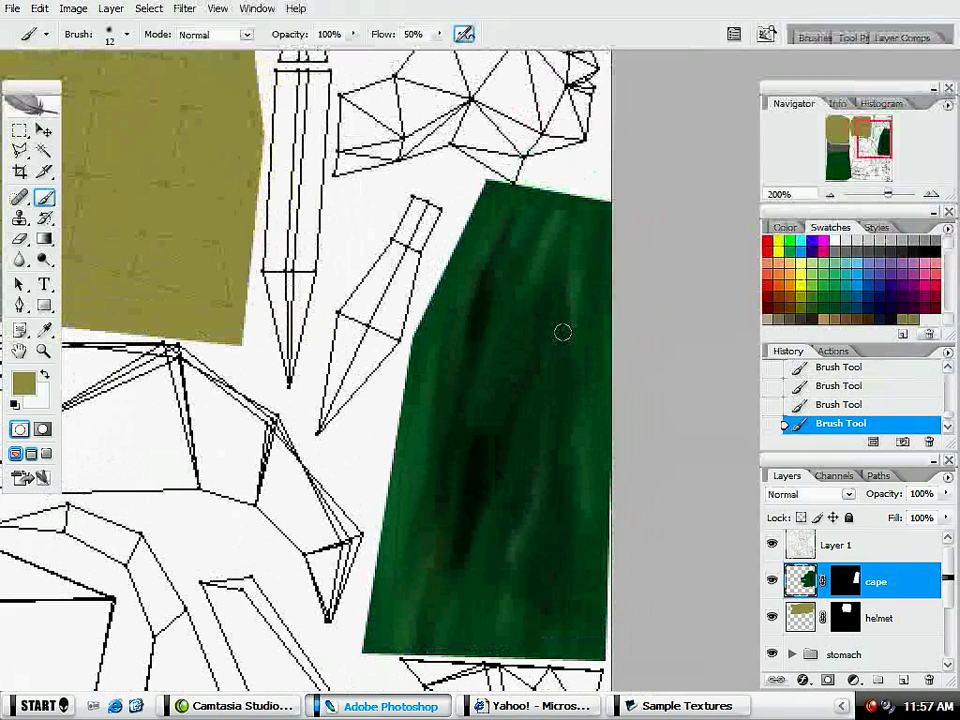
Step: Set the foreground colour to the very dark red 220101 and save it as a new swatch
click(771, 301)
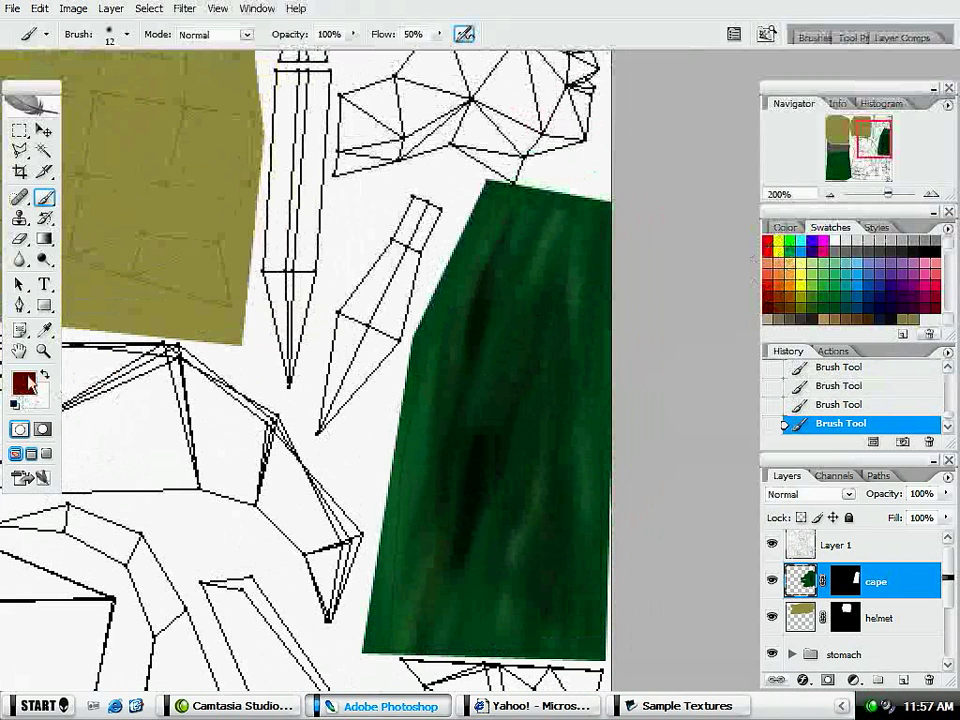
click(27, 383)
drag(462, 339, 469, 424)
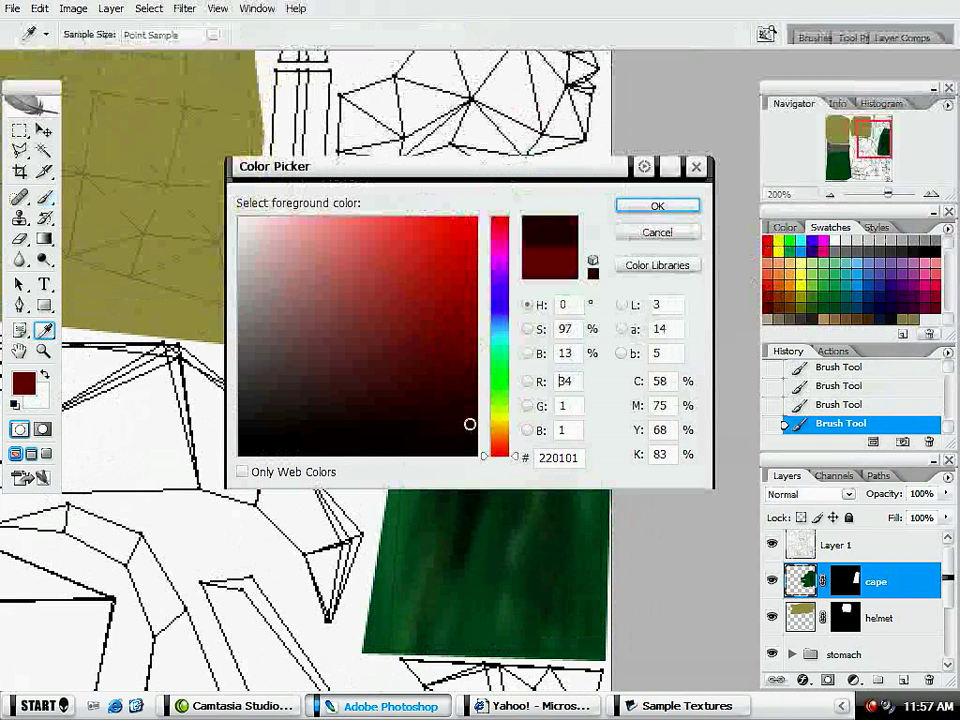
click(659, 206)
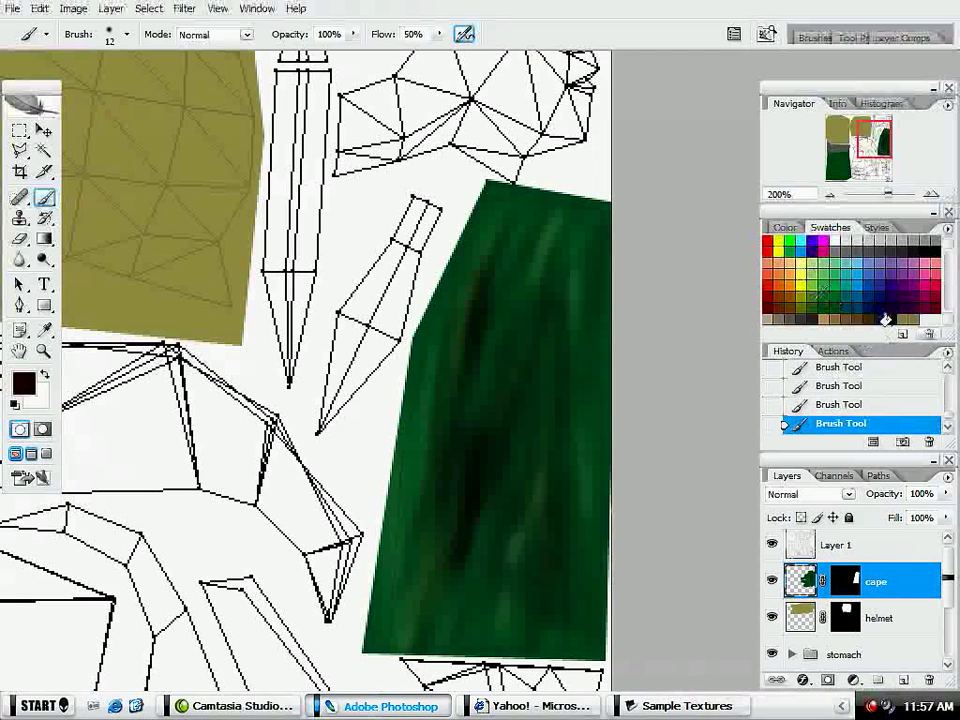
click(903, 337)
Step: Paint the cape's folds with the dark red, the helmet's olive and a green sampled from the cape
drag(482, 264, 452, 397)
drag(464, 316, 471, 300)
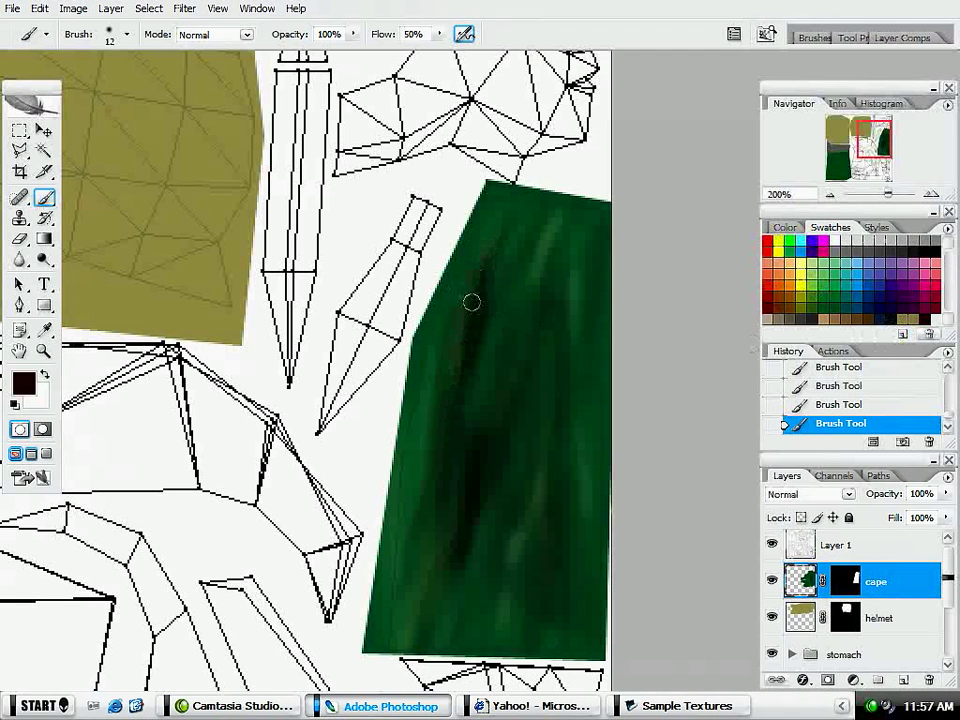
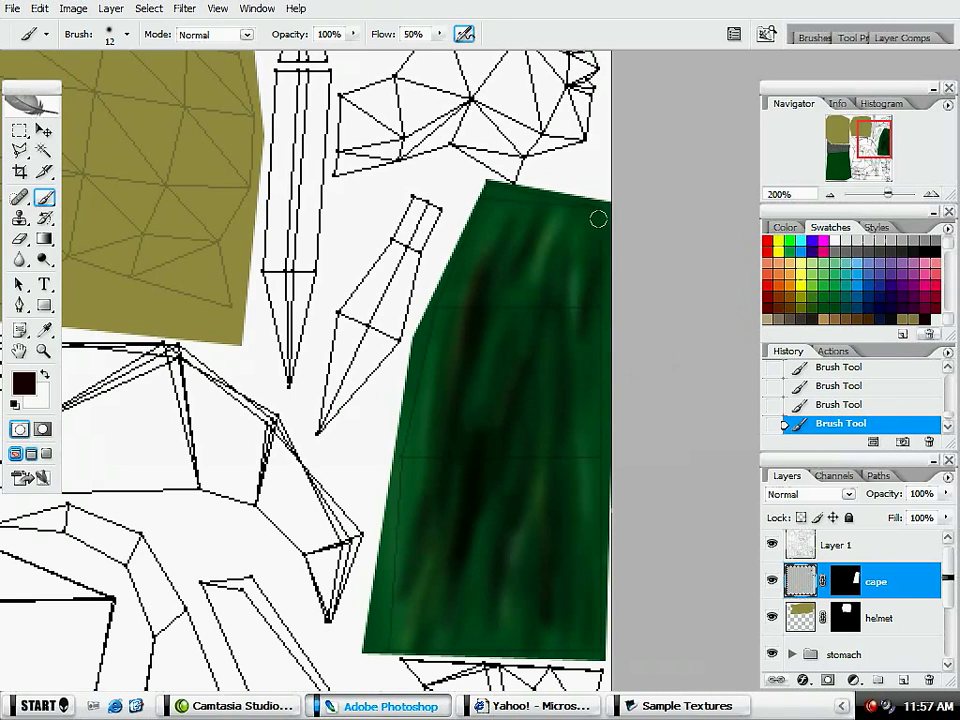
alt+click(243, 343)
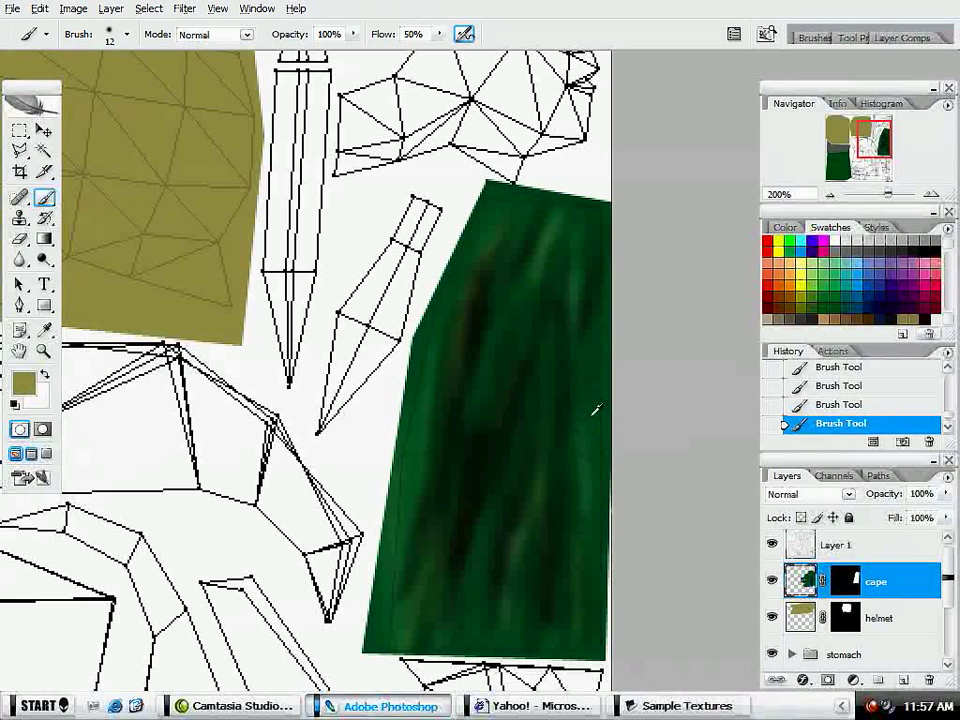
alt+click(567, 448)
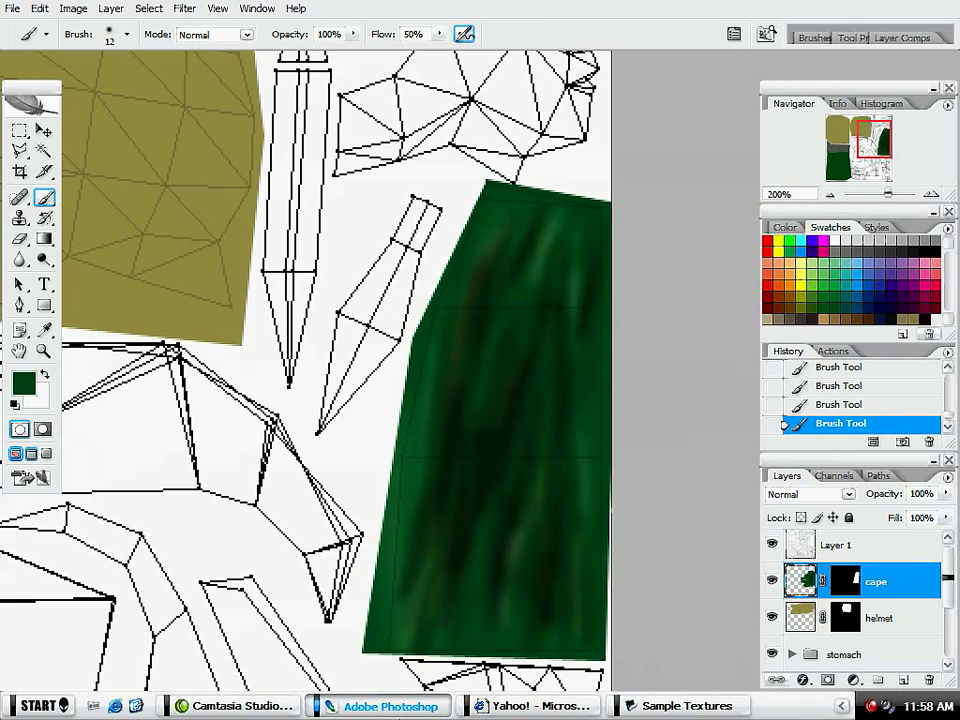
Step: Try a Stroke layer style positioned Inside on the cape layer, and discard it
key(ctrl+minus)
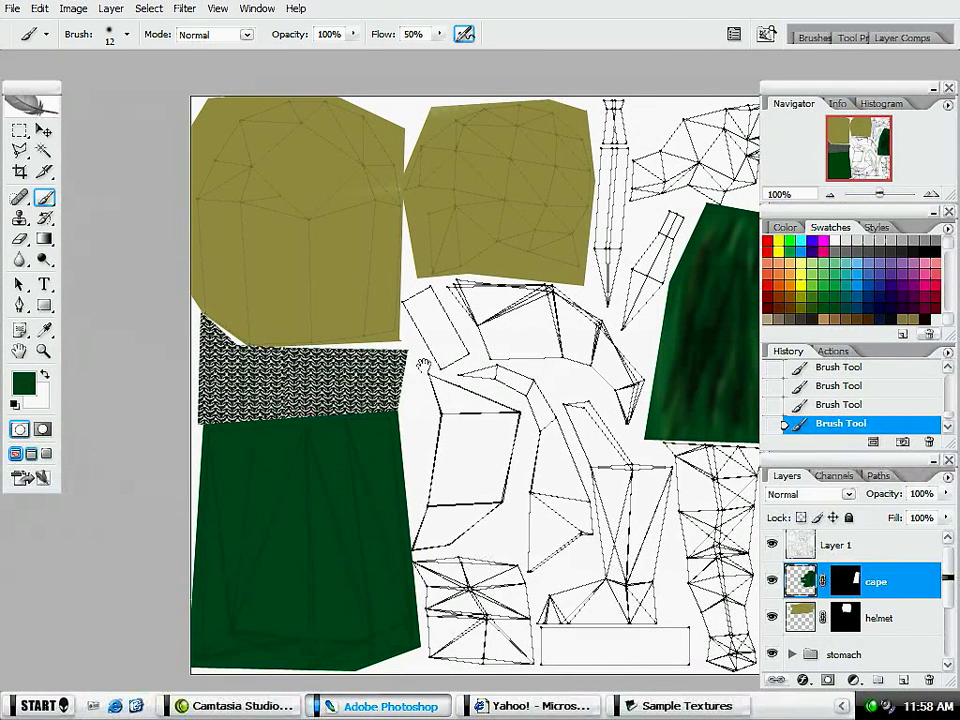
drag(532, 324, 434, 331)
key(ctrl+plus)
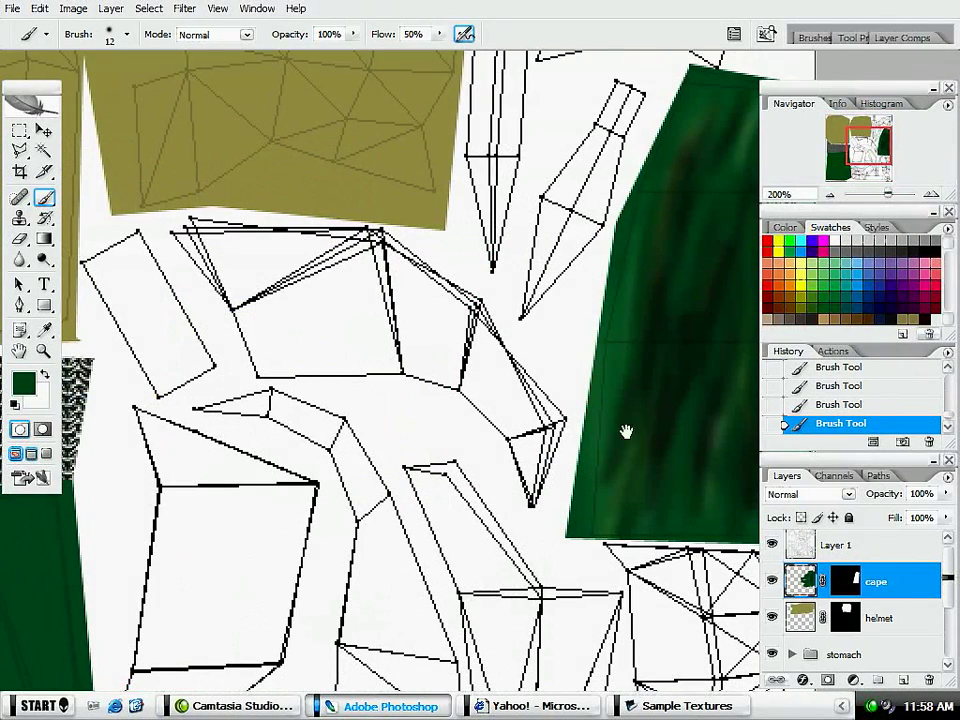
drag(625, 432, 409, 360)
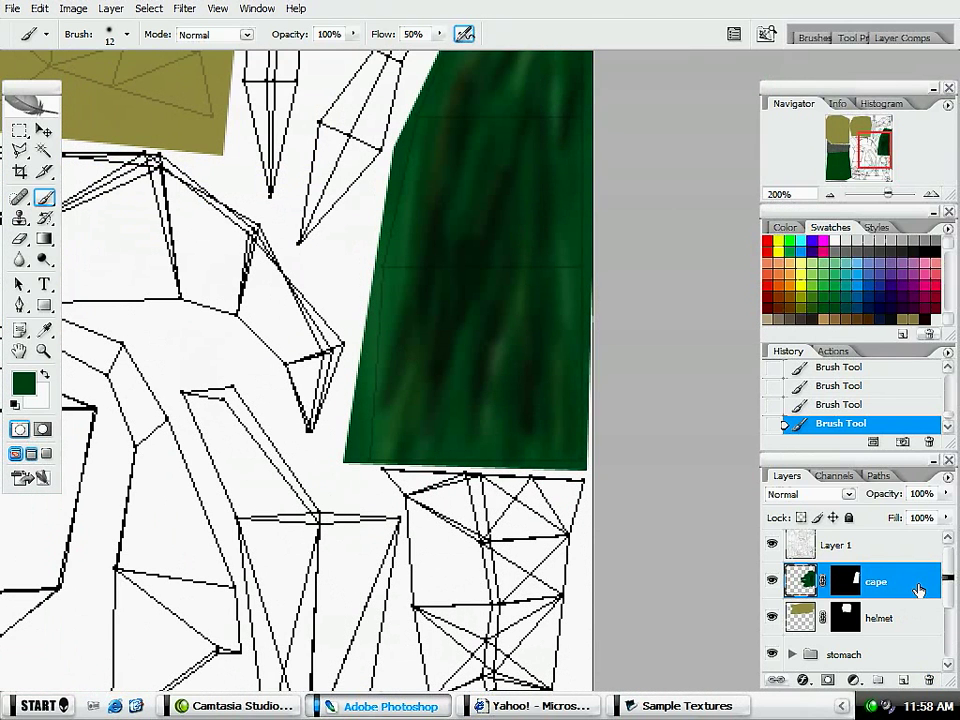
click(804, 680)
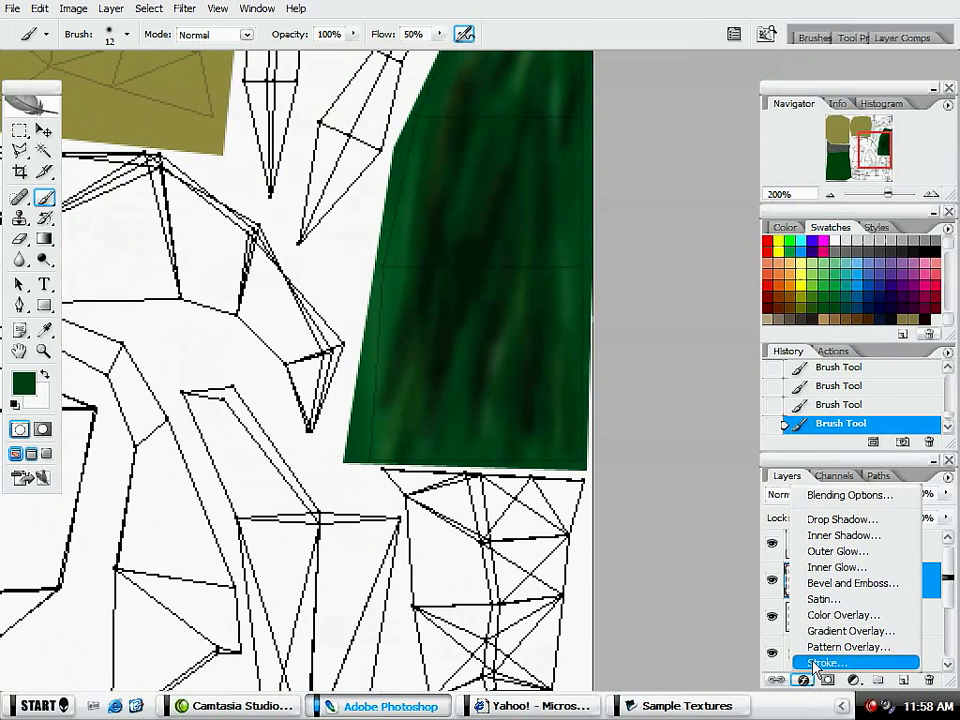
click(822, 663)
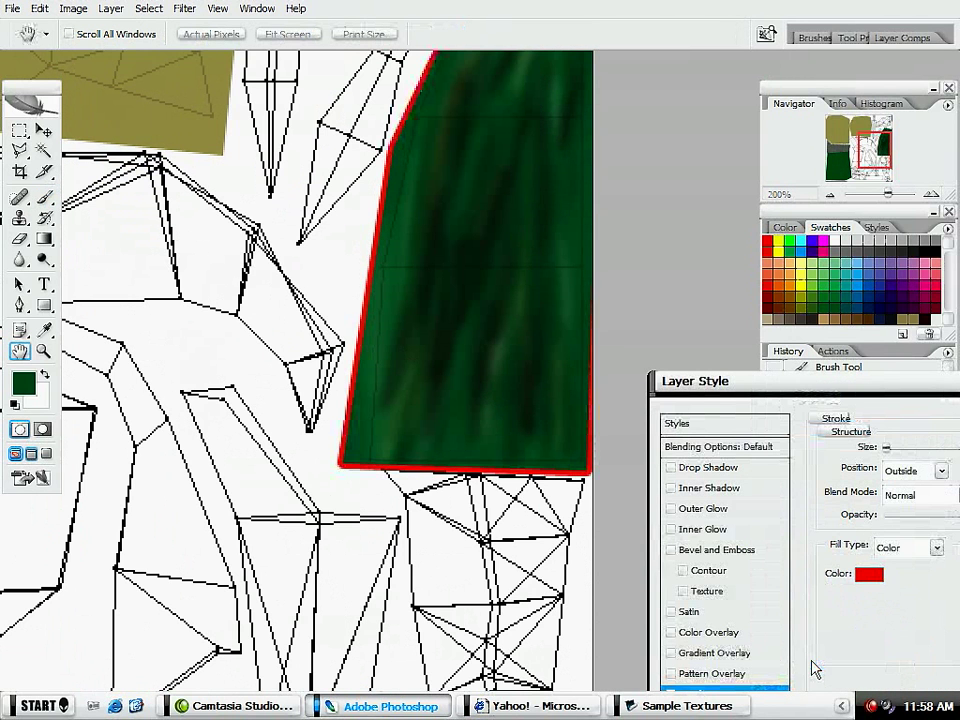
drag(742, 382, 509, 237)
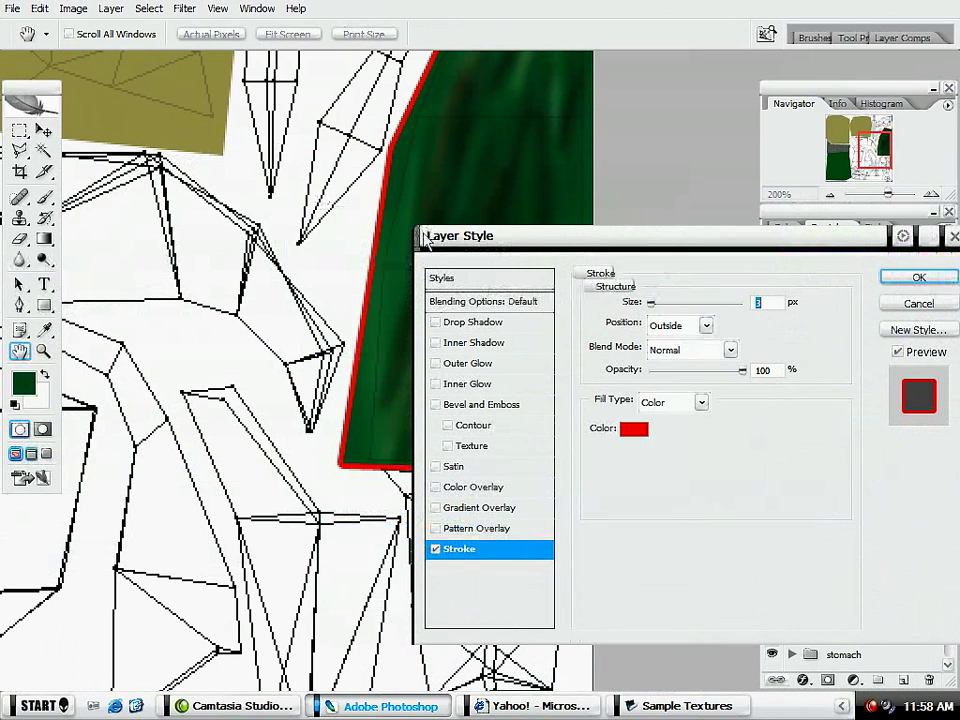
click(677, 328)
click(664, 358)
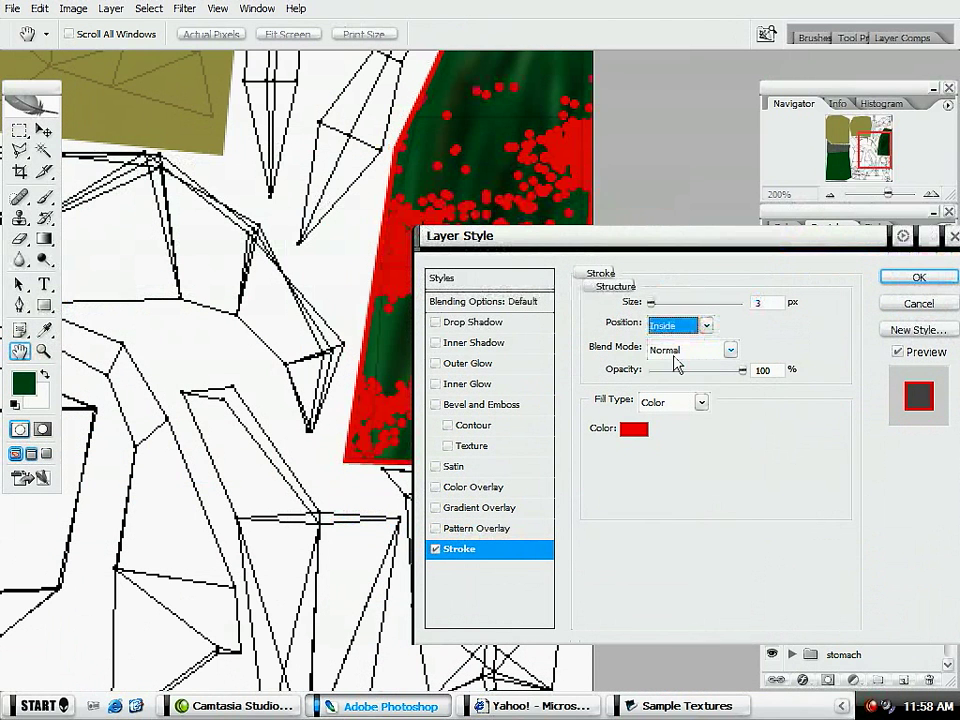
click(918, 303)
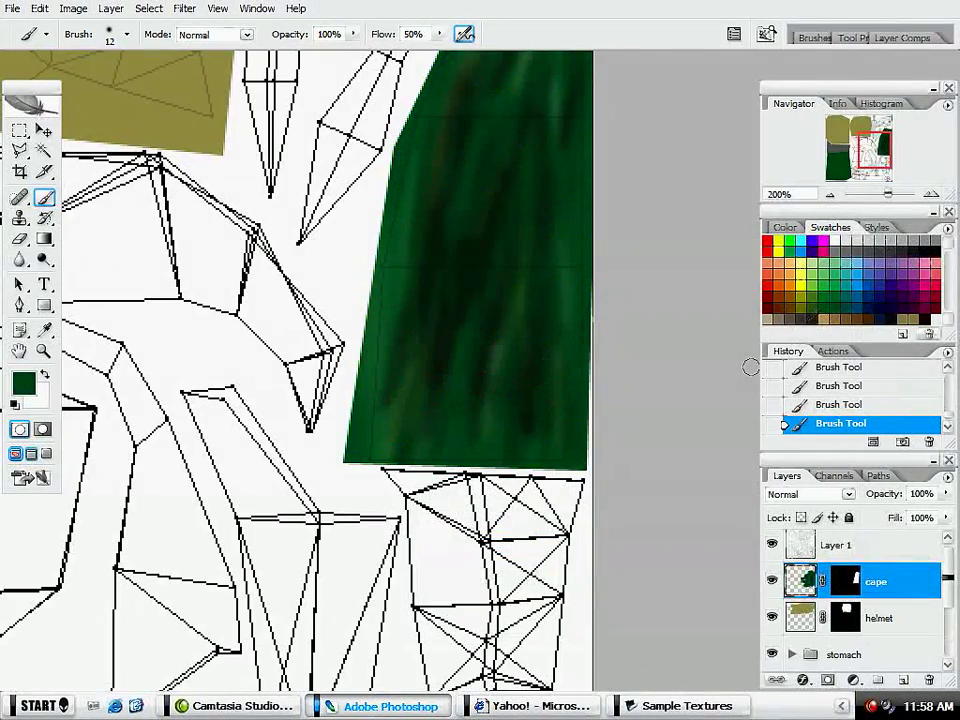
Step: Select the unpainted wireframe piece beside the chain mail and skirt, tracing just outside its edges with the Polygonal Lasso
drag(405, 207, 604, 309)
drag(471, 296, 311, 305)
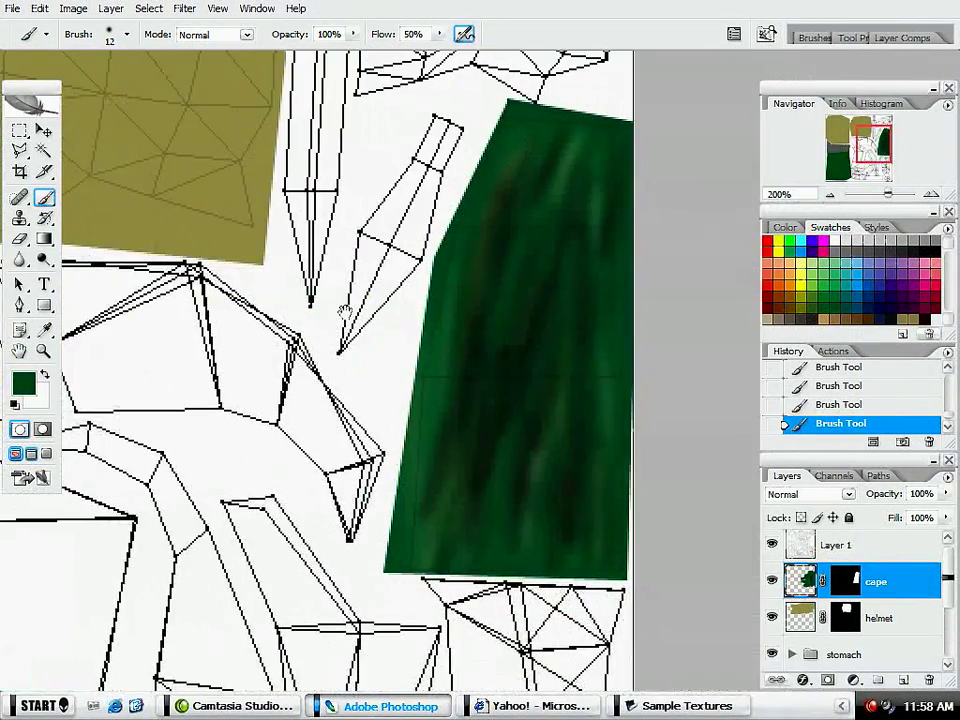
drag(439, 296, 489, 318)
drag(352, 309, 546, 296)
scroll(950, 620, down, 3)
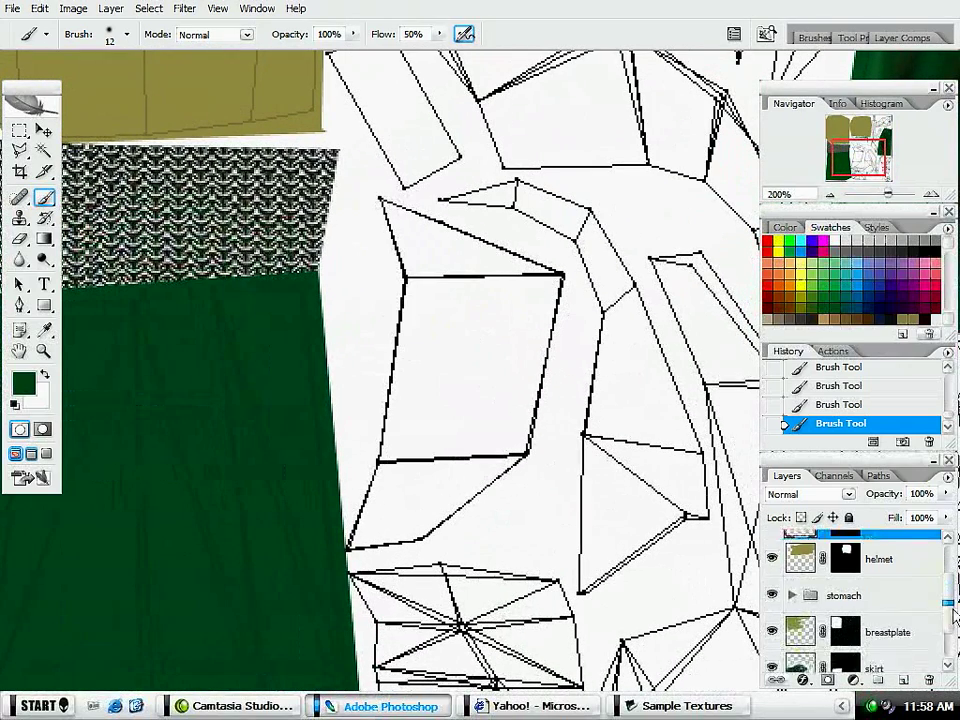
key(l)
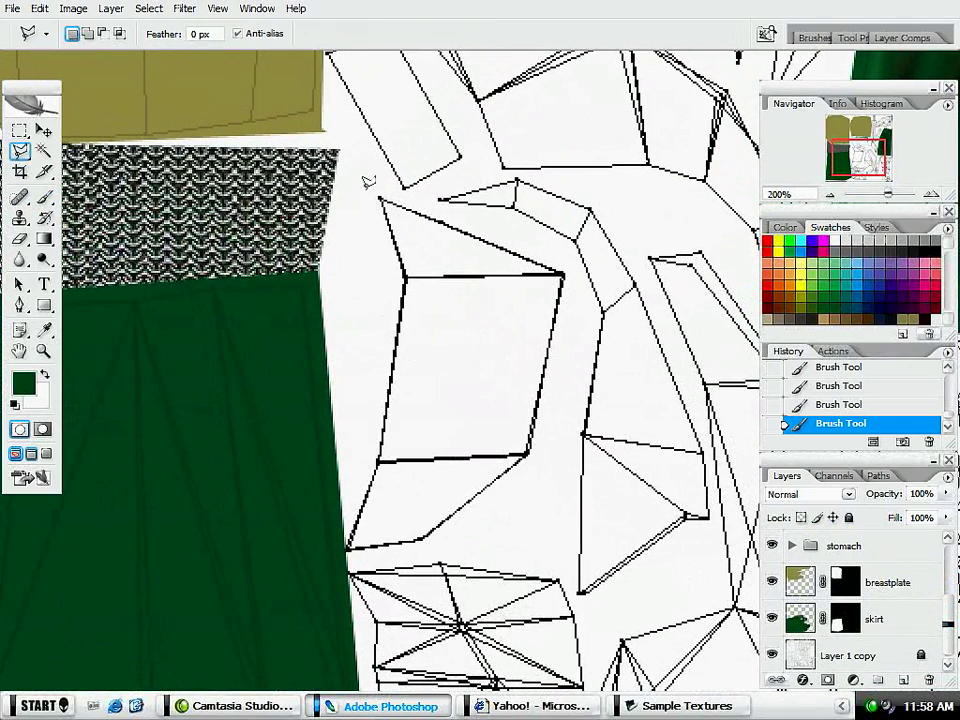
click(374, 192)
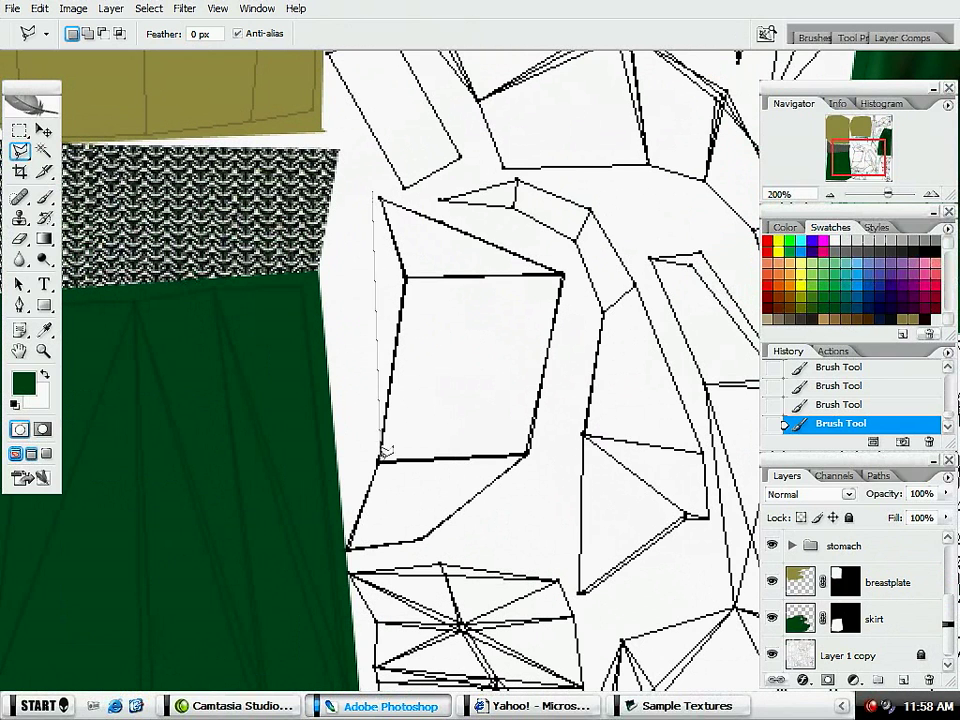
click(370, 461)
click(341, 551)
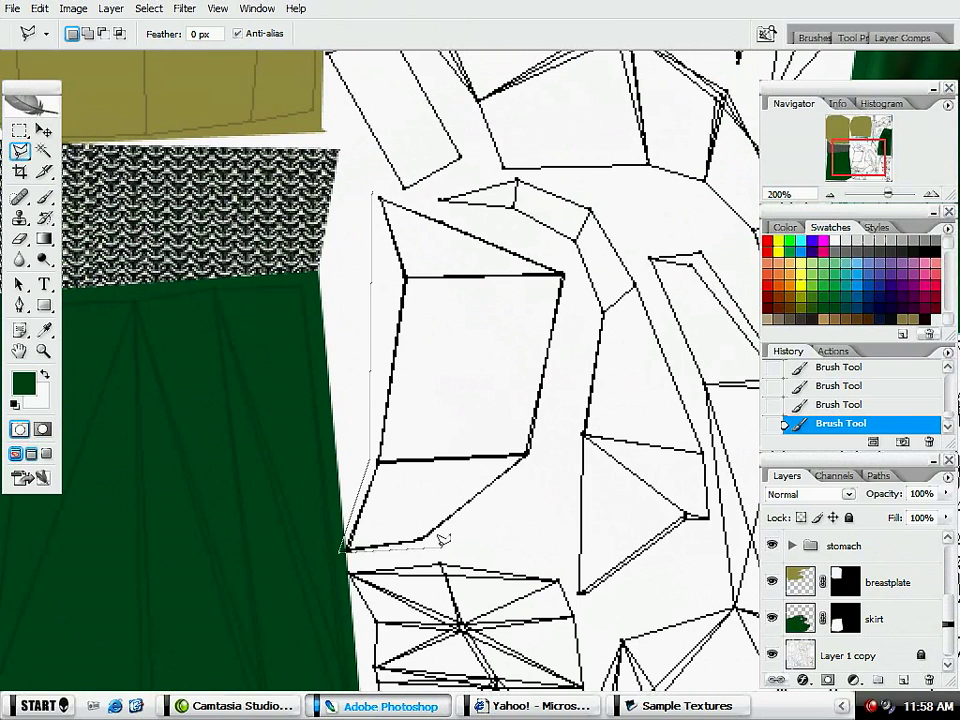
click(425, 543)
click(540, 454)
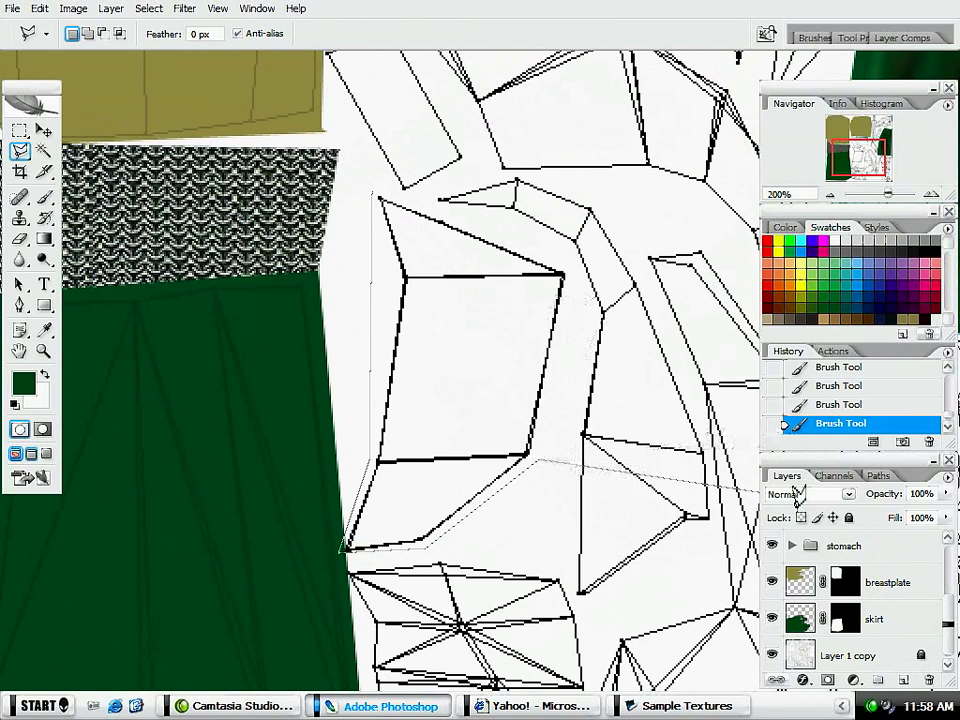
click(569, 267)
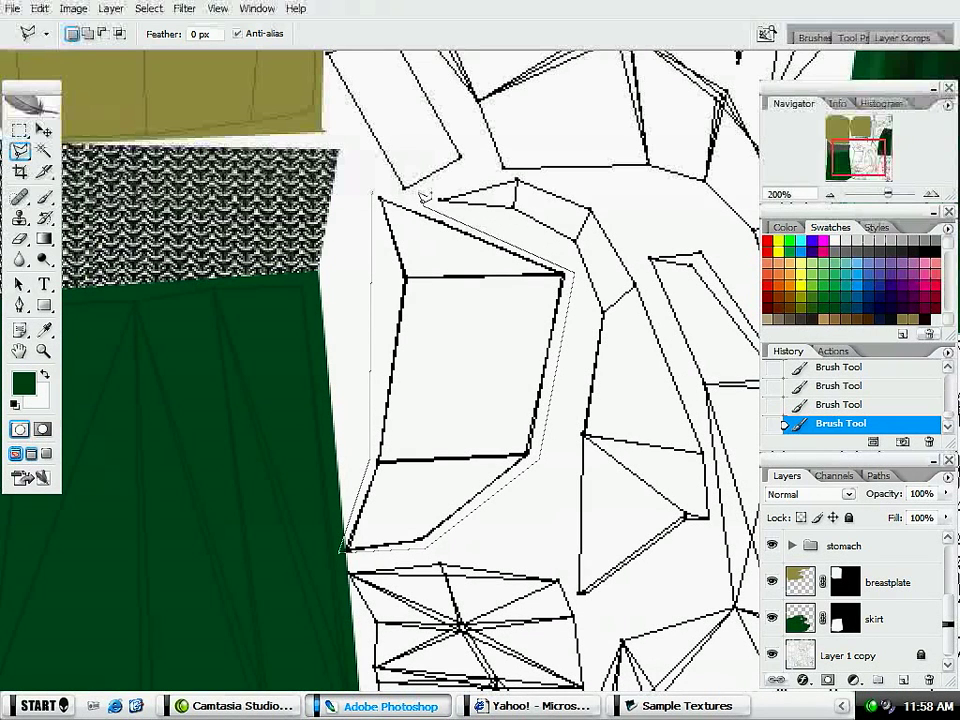
click(379, 193)
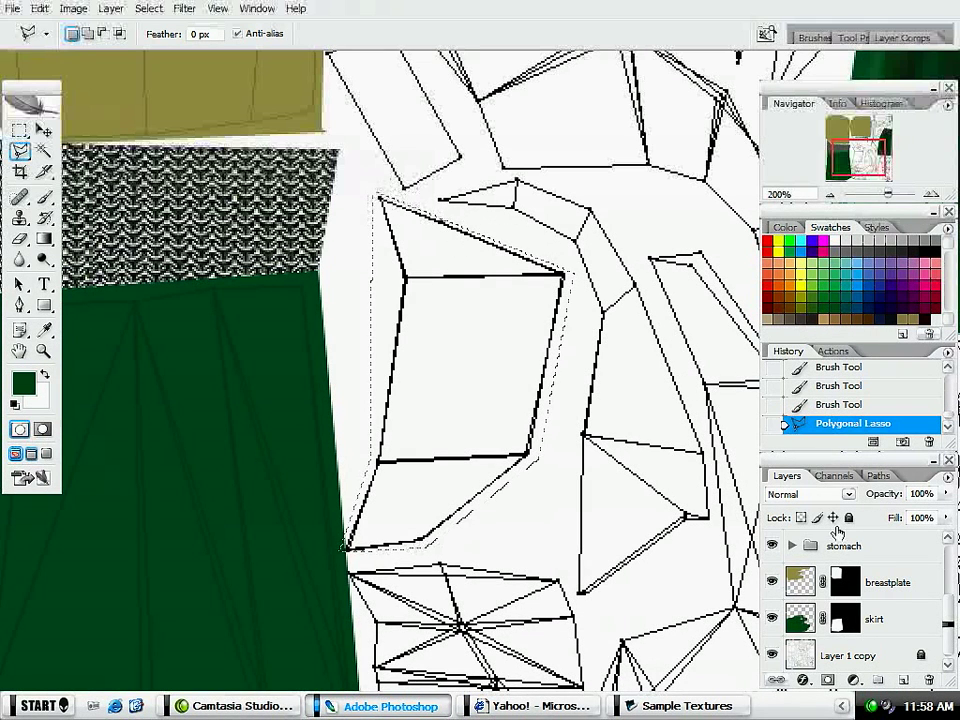
Step: Create a layer above the cape, mask it with the selection, and name it pauldrons
scroll(910, 590, up, 3)
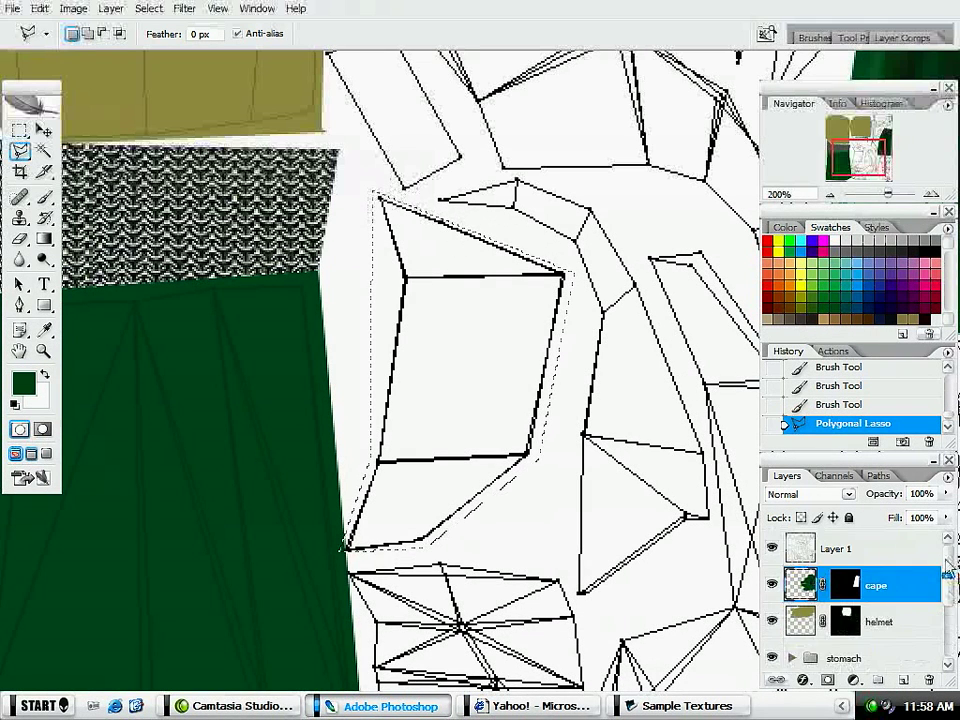
click(903, 682)
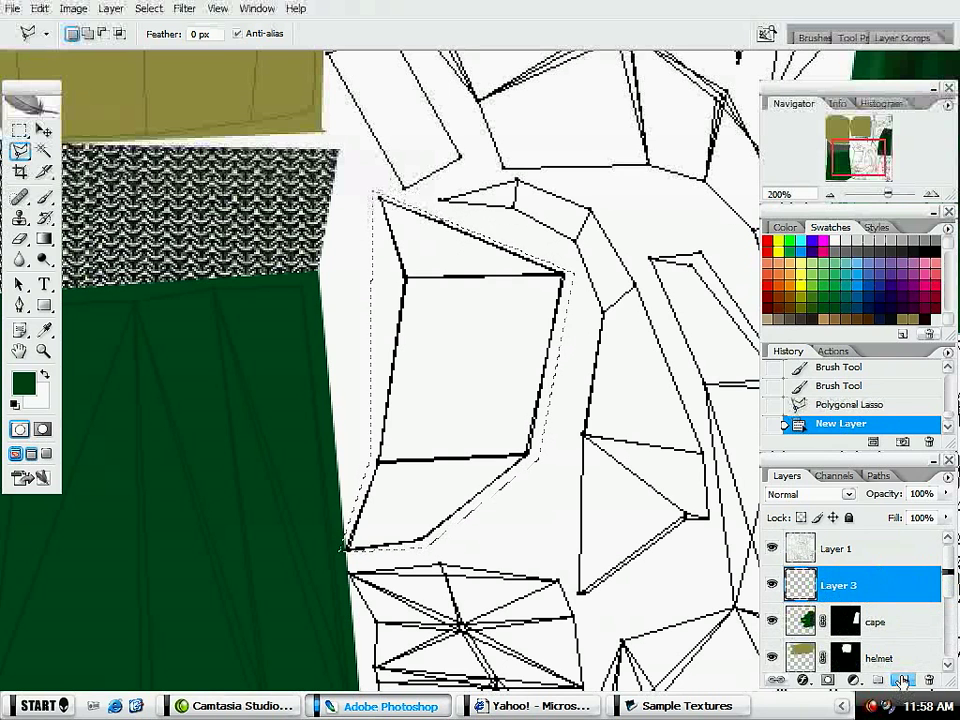
click(828, 680)
double_click(863, 593)
text(pauldrons)
key(Return)
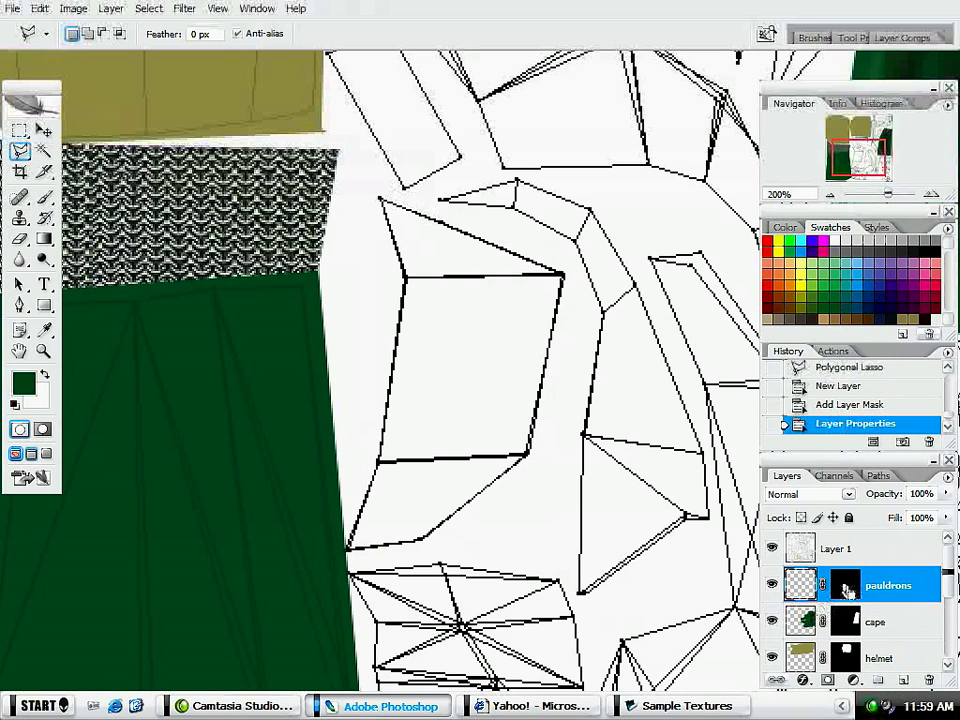
Step: Load the pauldrons mask as a selection, fill it with the breastplate's olive using the Paint Bucket, and deselect
ctrl+click(847, 590)
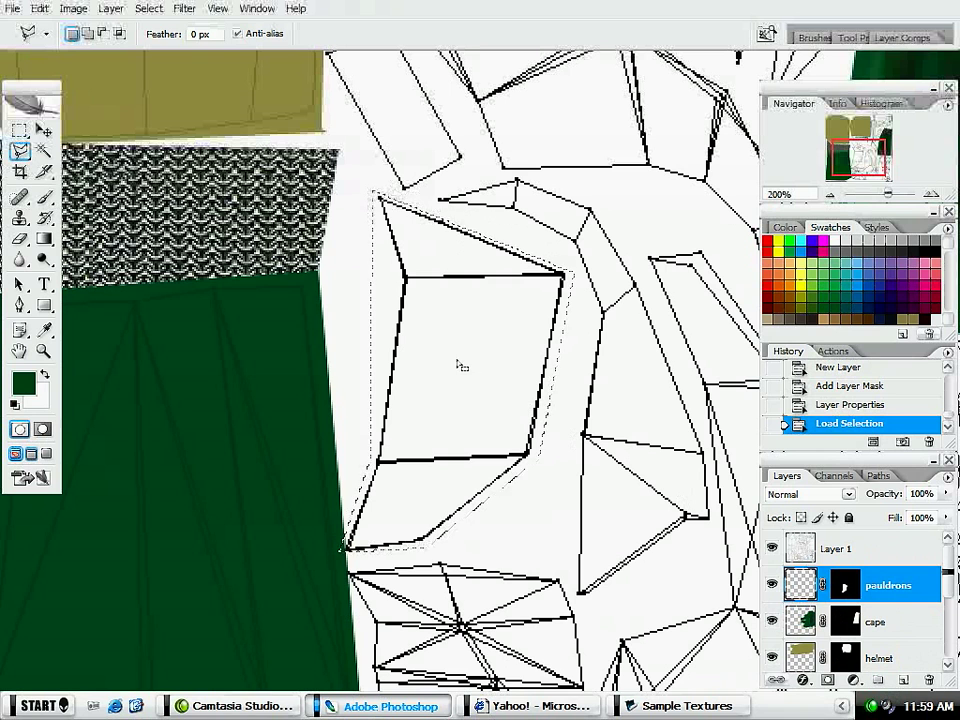
key(g)
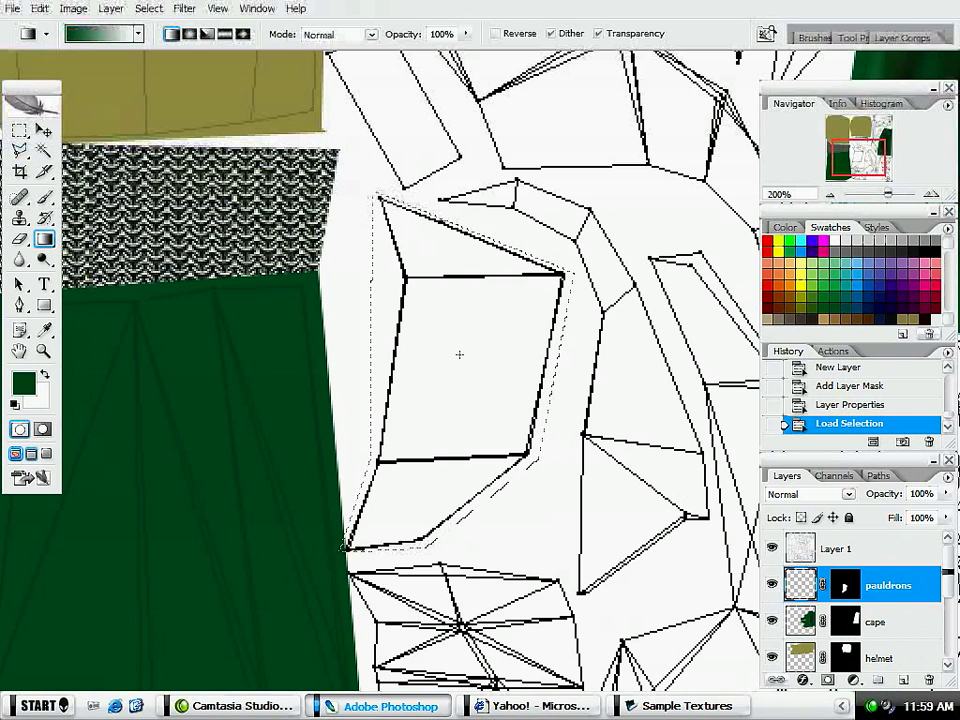
key(shift+g)
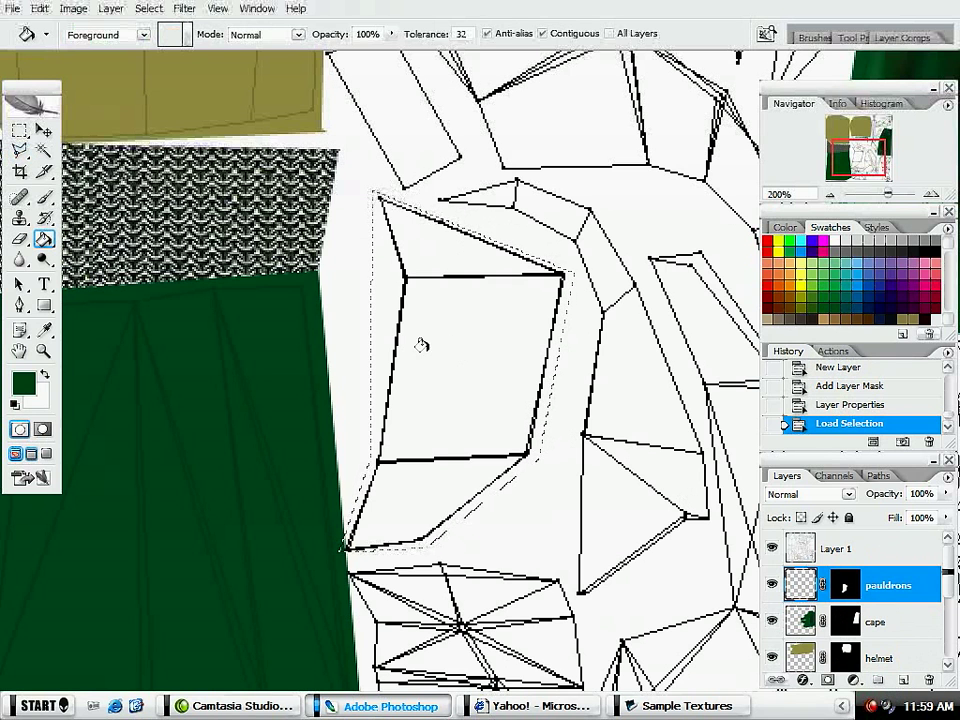
alt+click(262, 97)
click(476, 394)
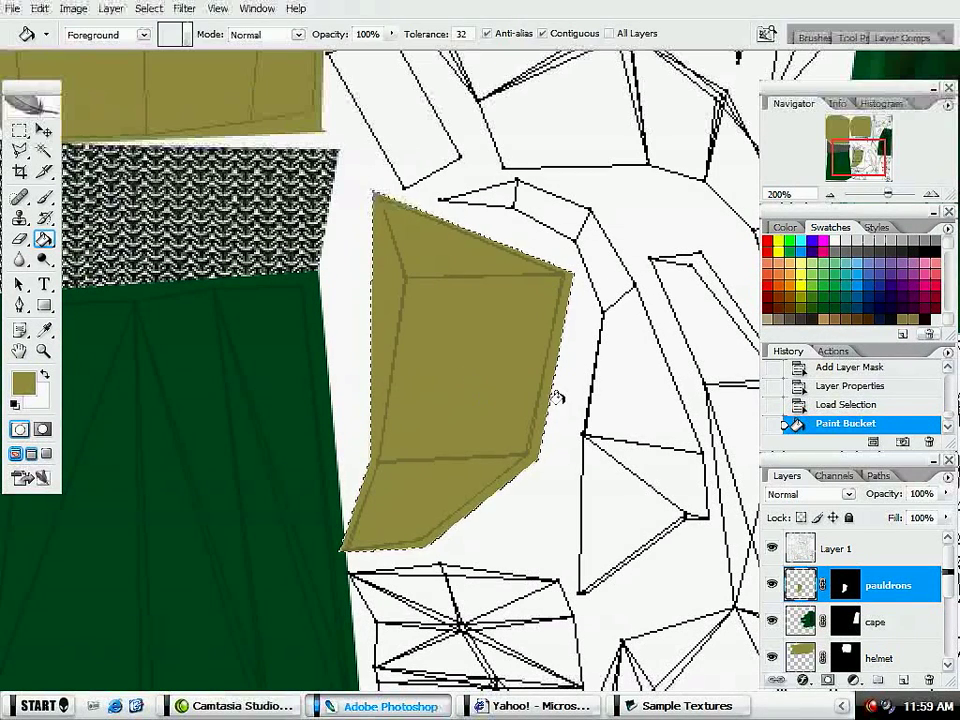
key(ctrl+d)
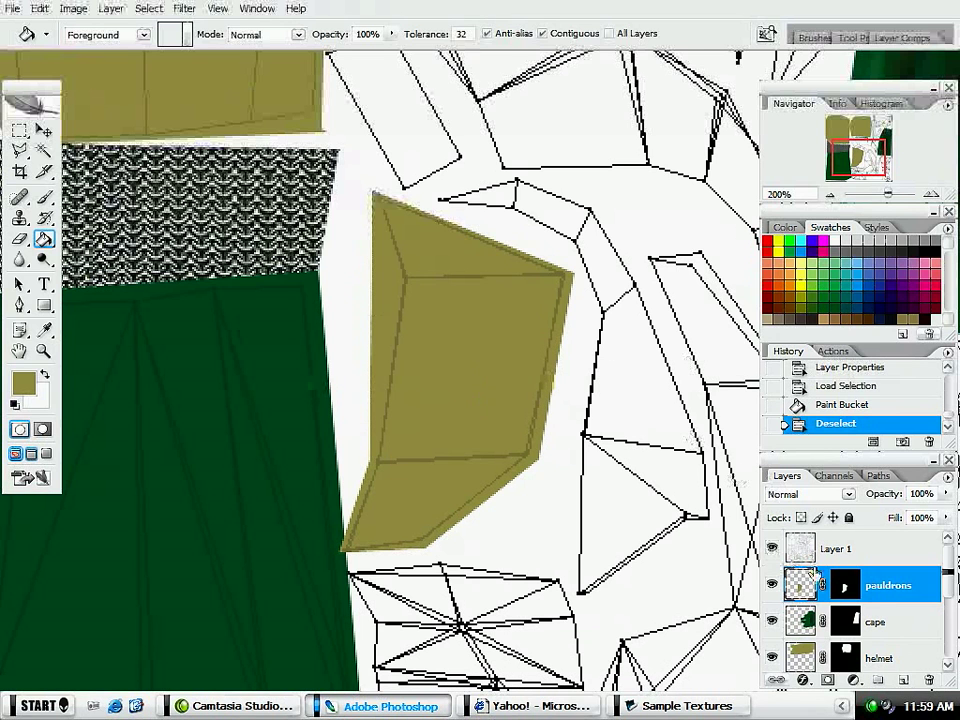
Step: Undo the fill on the pauldrons layer back to its loaded selection, and delete the layer's mask
key(ctrl+alt+z)
key(ctrl+alt+z)
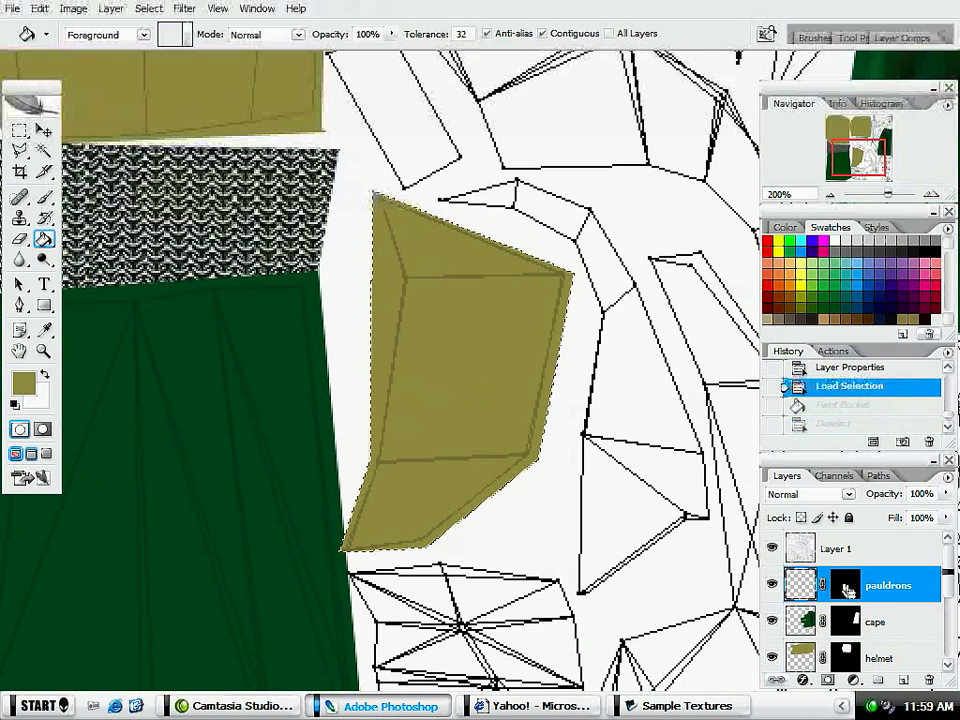
key(d)
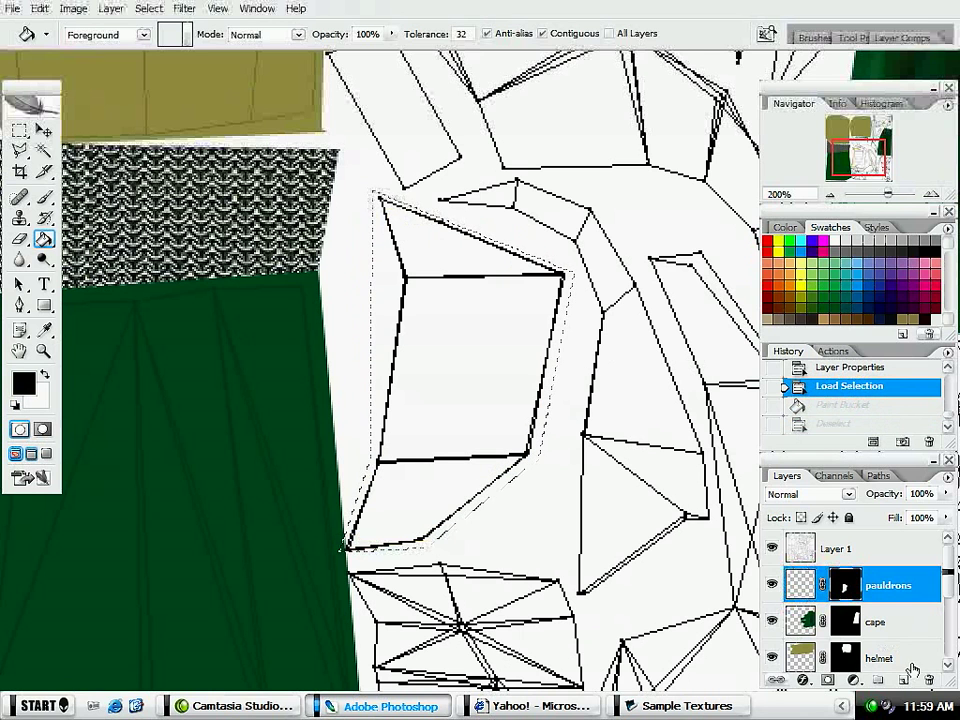
drag(952, 690, 930, 680)
Step: Fill the selected pauldron shape with the breastplate's olive using the Paint Bucket, and deselect
click(551, 265)
click(470, 360)
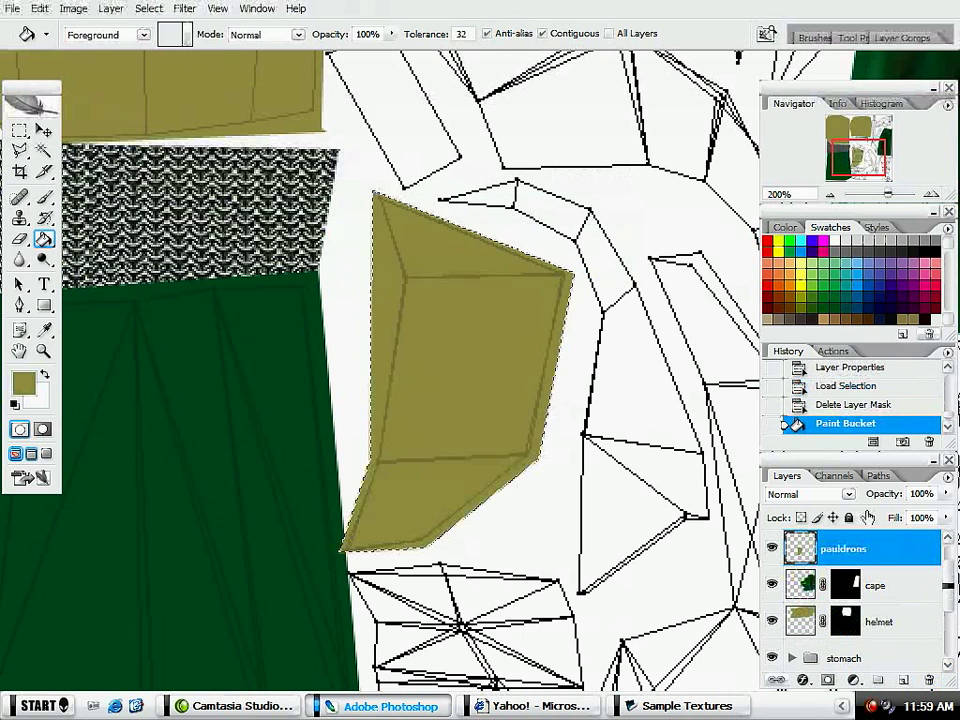
key(l)
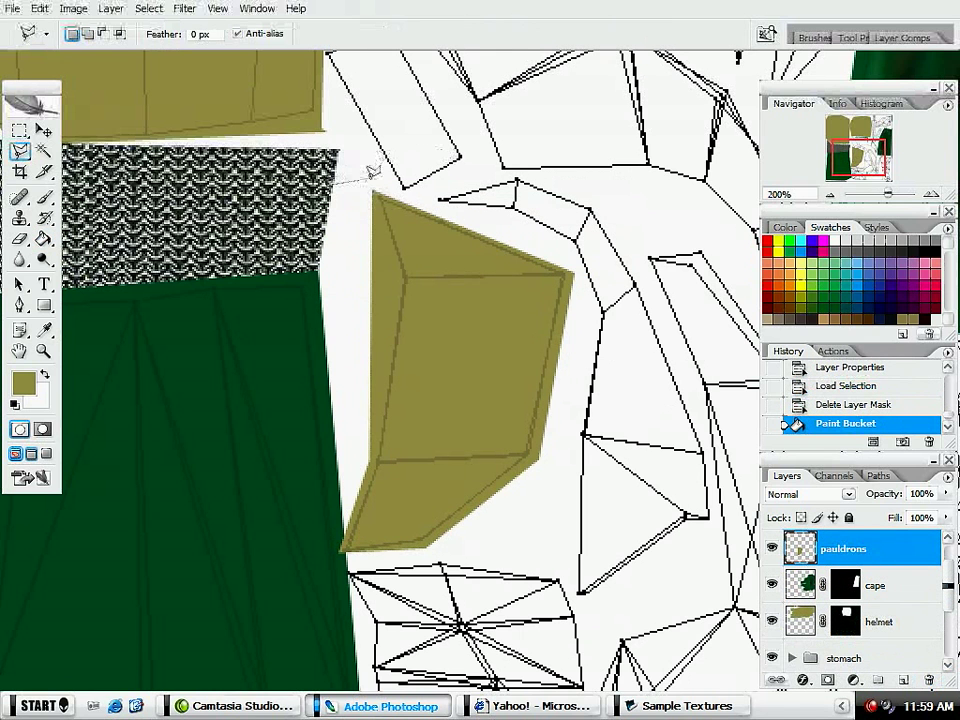
key(ctrl+d)
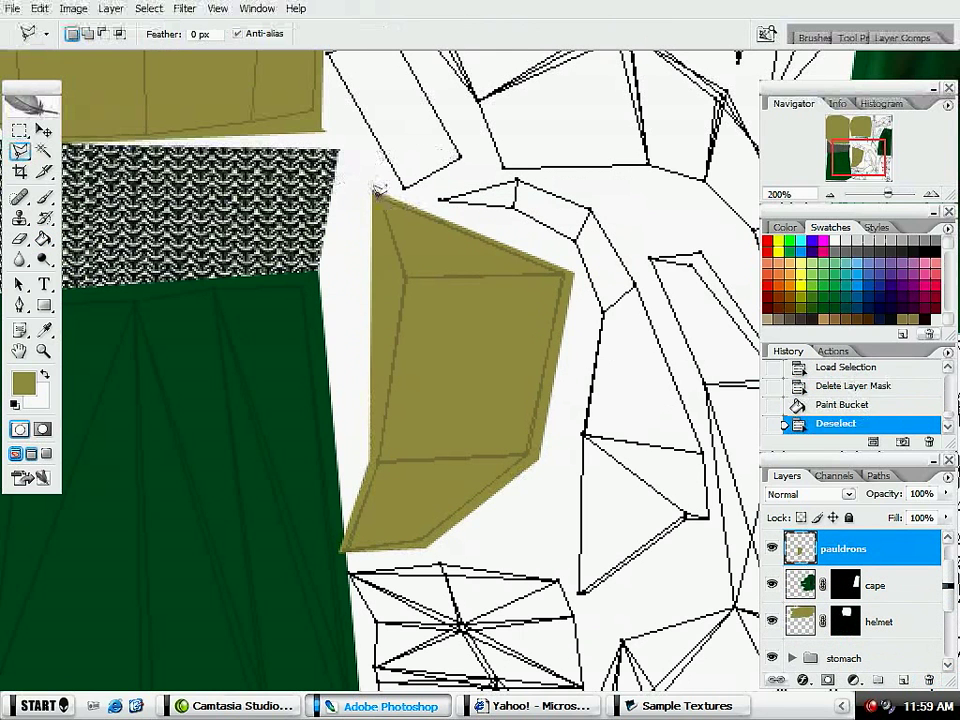
Step: Trace the pauldron's wireframe outline closely with the Polygonal Lasso, clear the olive excess outside it using the inverted selection, and deselect
click(375, 191)
click(401, 272)
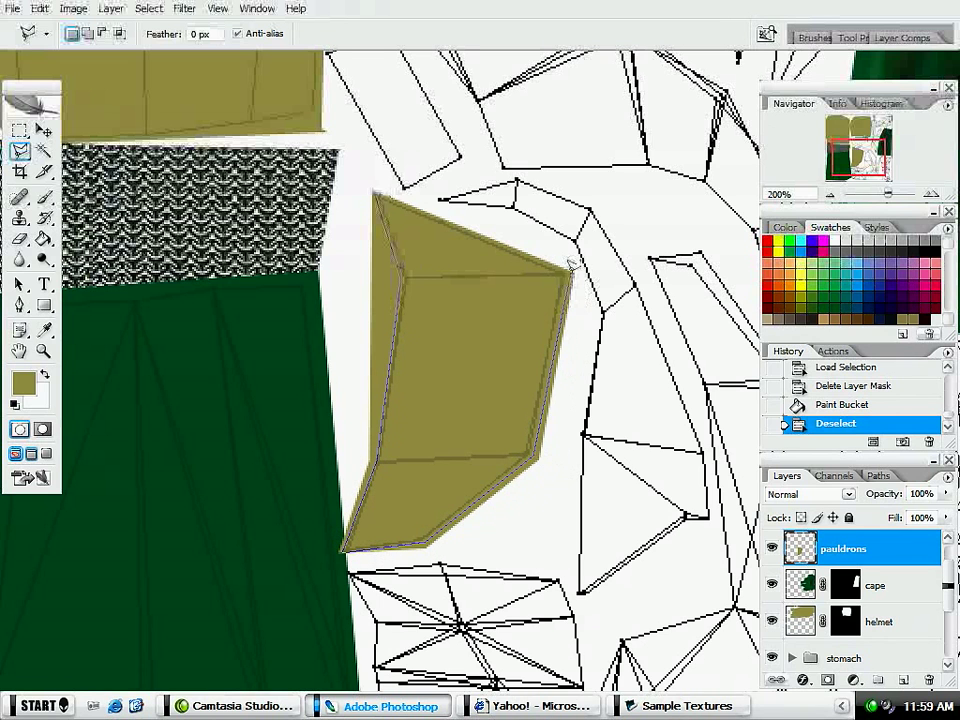
click(378, 188)
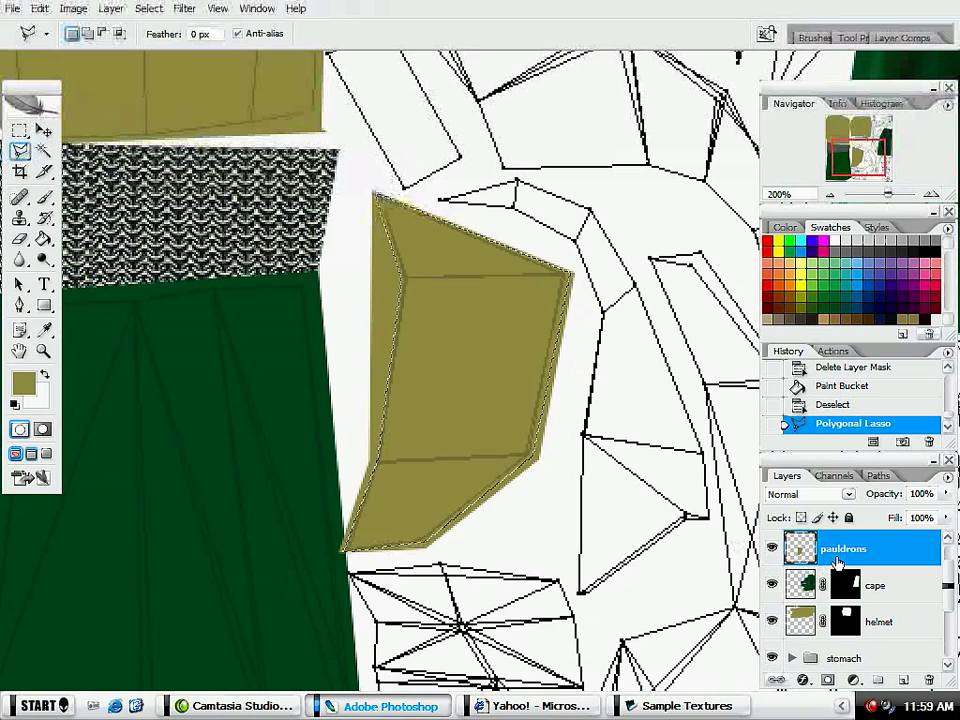
key(ctrl+shift+i)
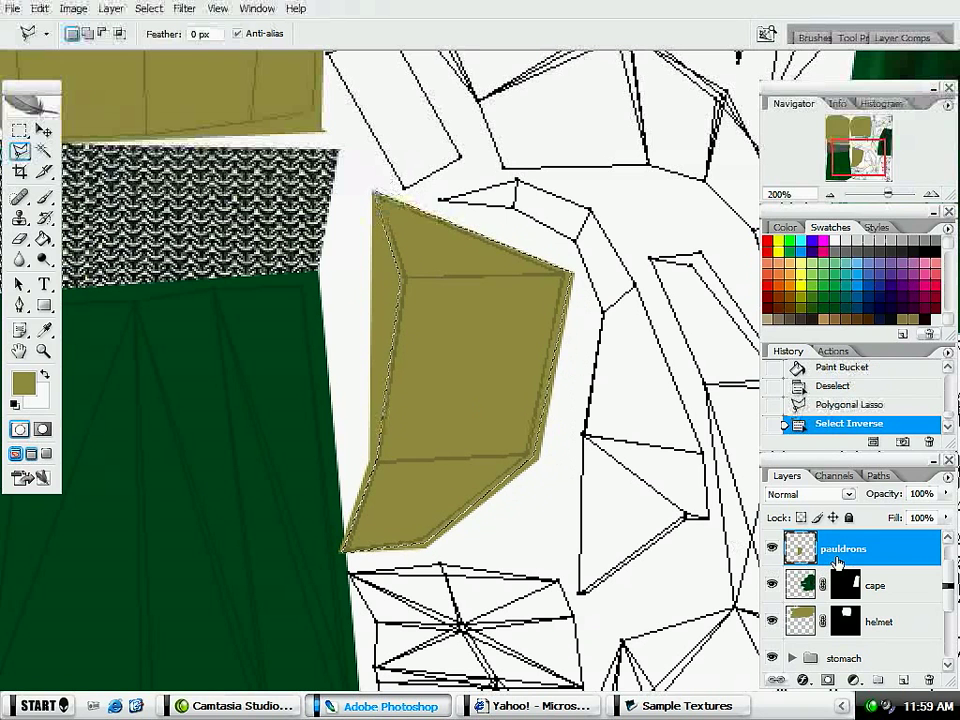
key(Delete)
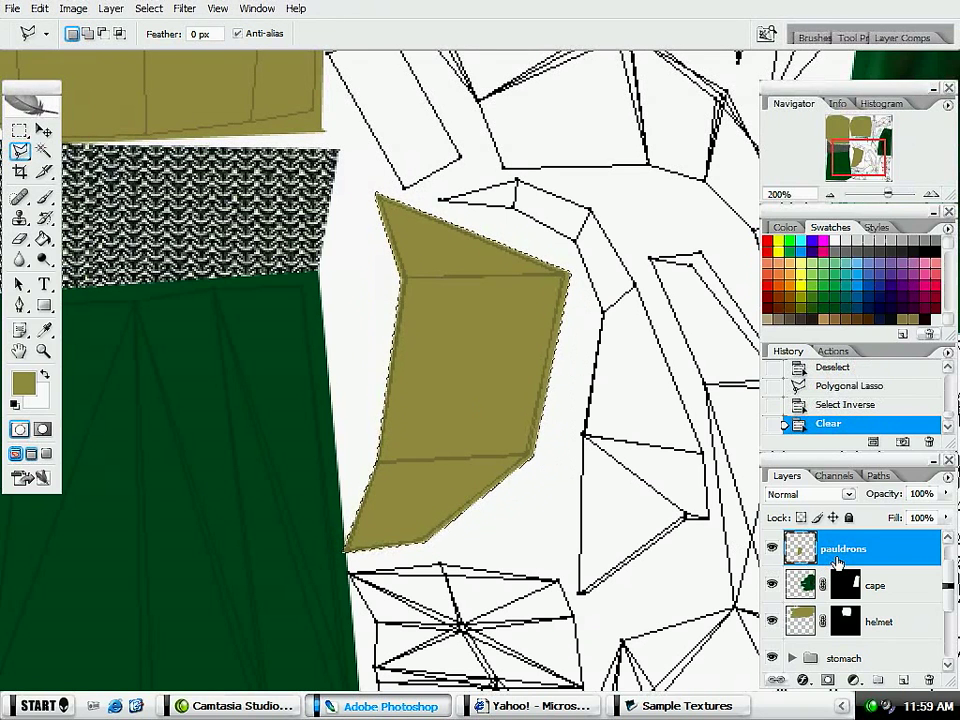
key(ctrl+d)
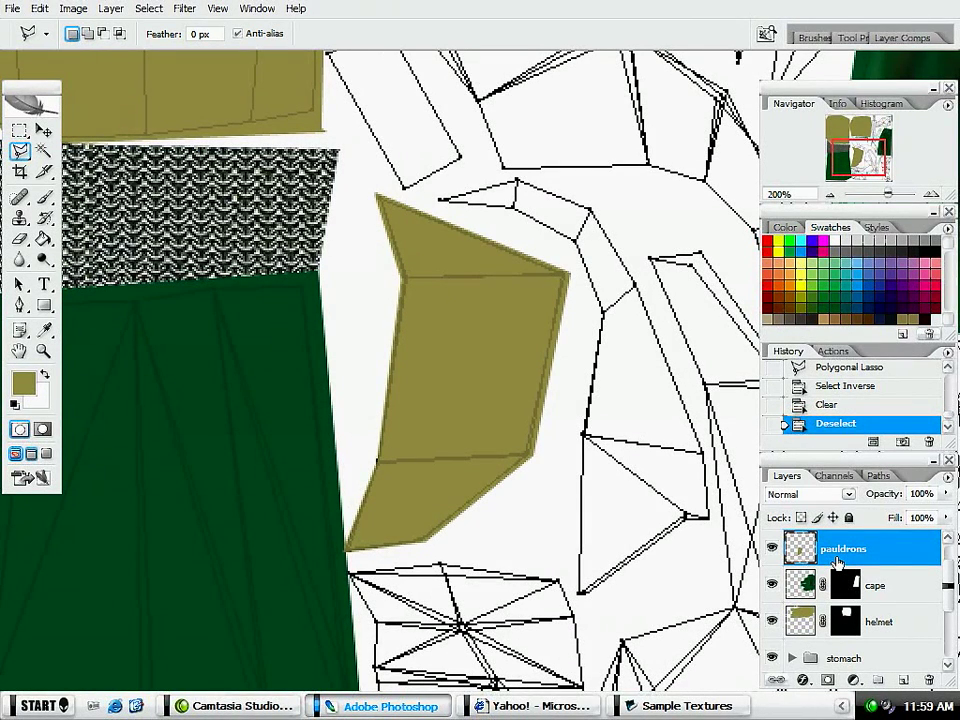
click(801, 680)
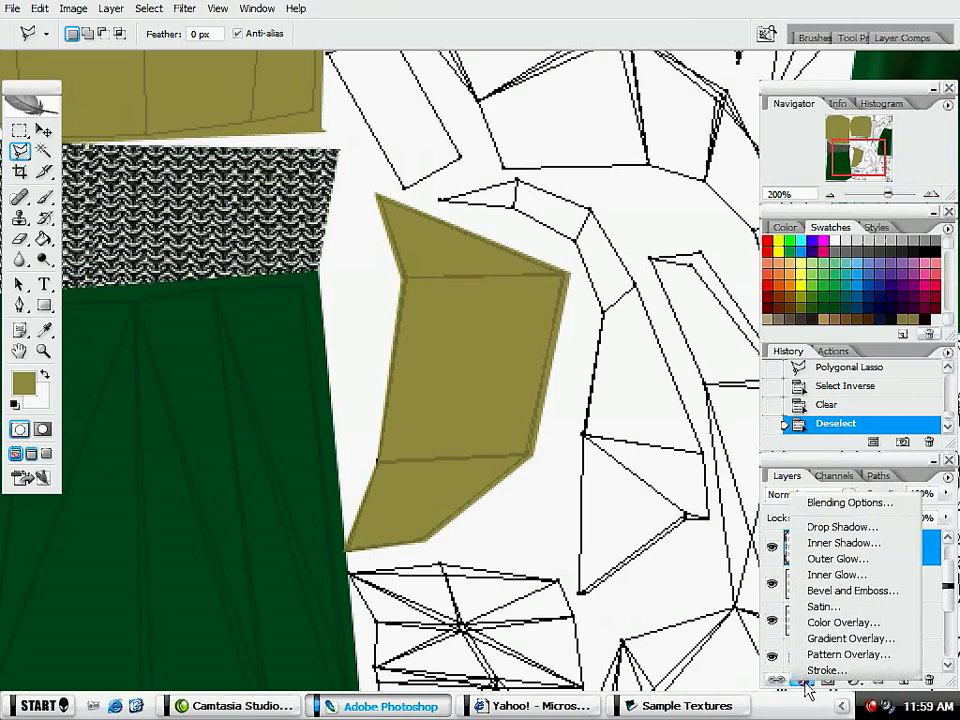
click(853, 596)
mouse_move(588, 232)
mouse_down()
mouse_move(940, 553)
mouse_move(878, 247)
mouse_move(426, 274)
mouse_move(216, 238)
mouse_up()
click(540, 305)
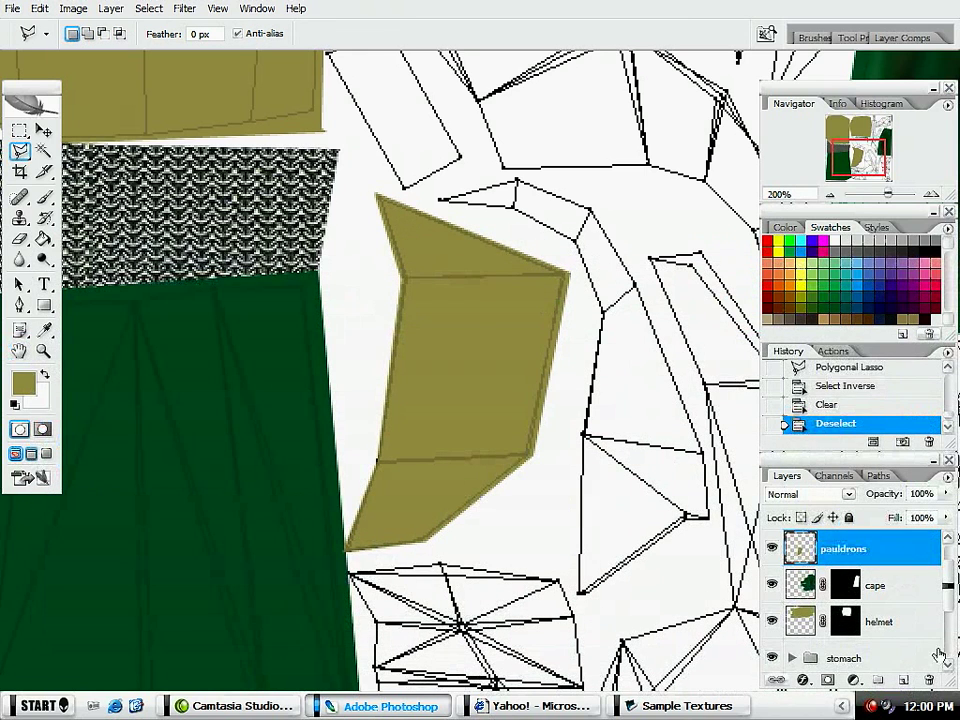
Step: Hide the wireframe overlay on Layer 1
scroll(953, 610, up, 1)
click(771, 548)
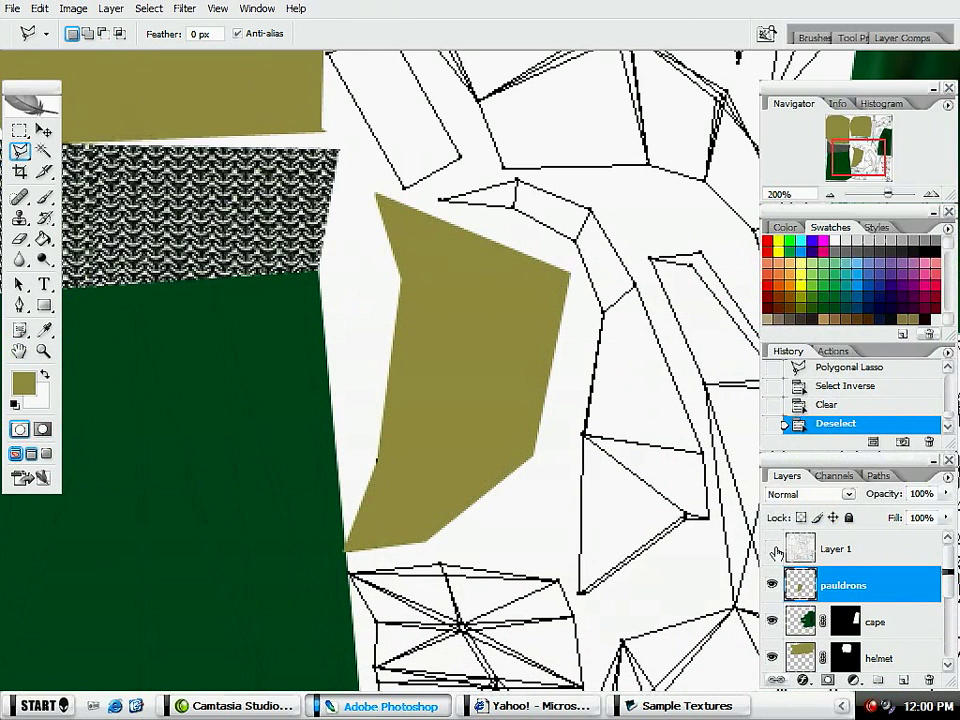
Step: Try a Smooth Inner Bevel with a size of 7 px on the pauldrons layer
double_click(912, 584)
drag(380, 240, 932, 302)
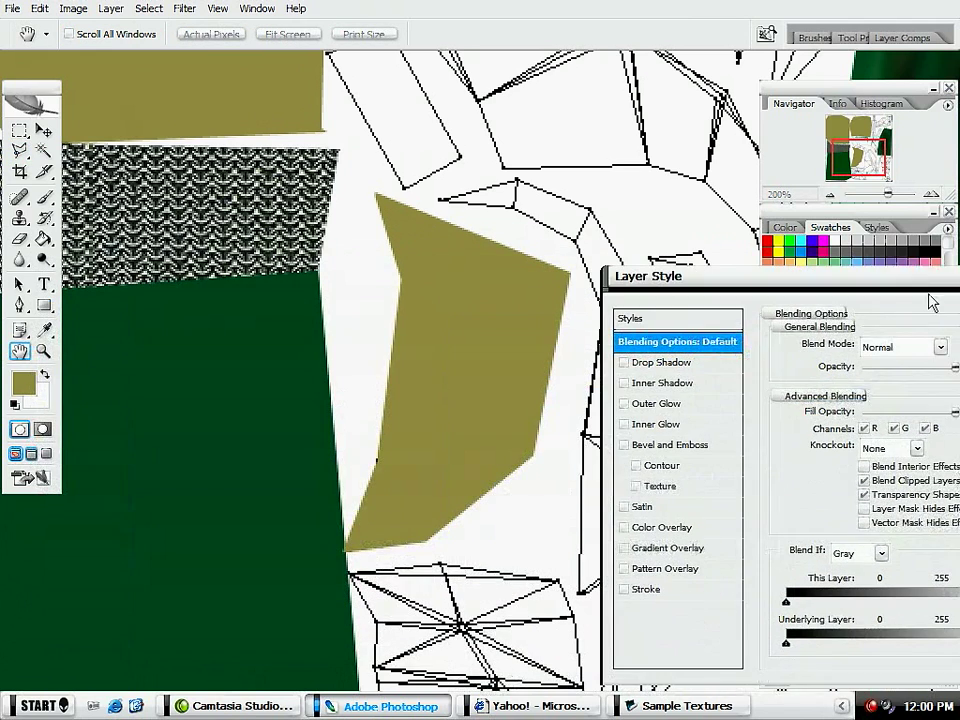
click(678, 446)
drag(648, 276, 540, 192)
drag(748, 346, 752, 348)
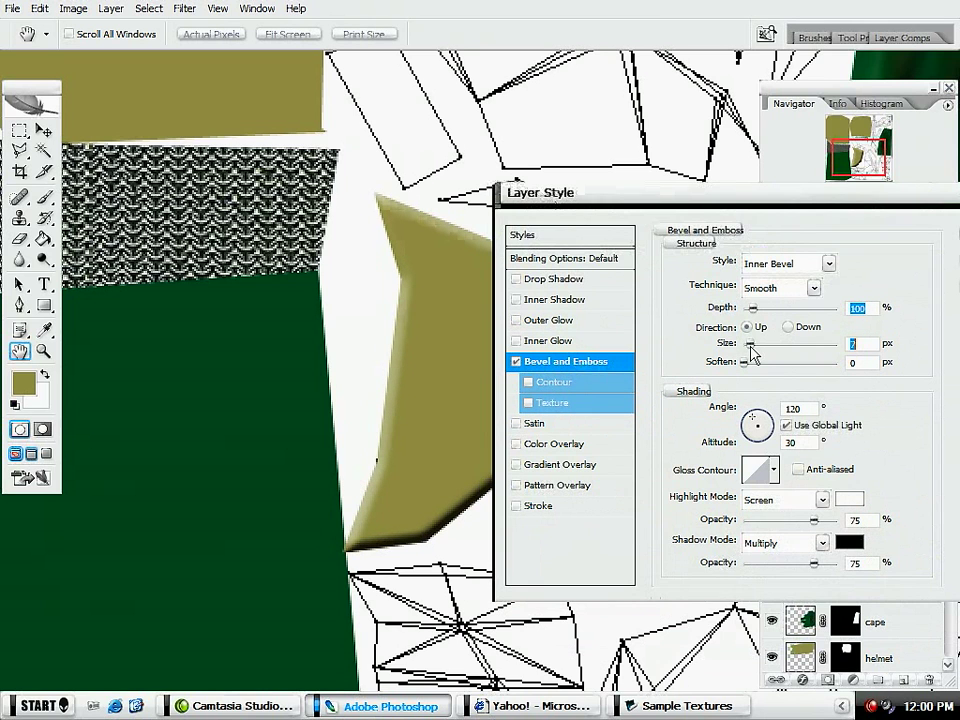
Step: Try several gloss contours for the pauldrons bevel, including the multi-peak curves, and discard the layer style
click(774, 469)
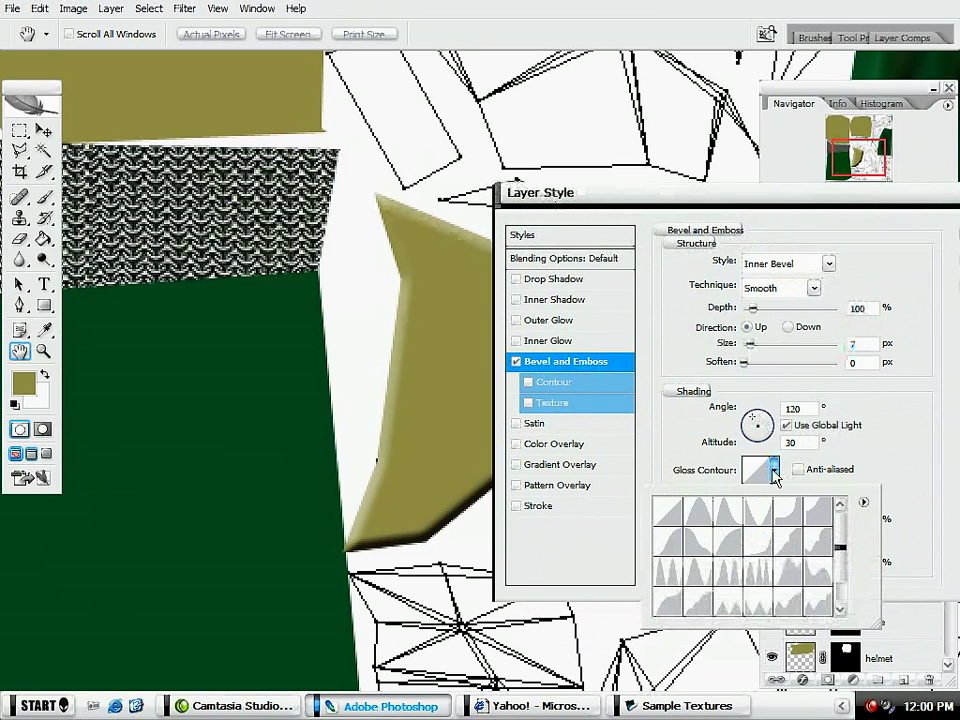
click(756, 572)
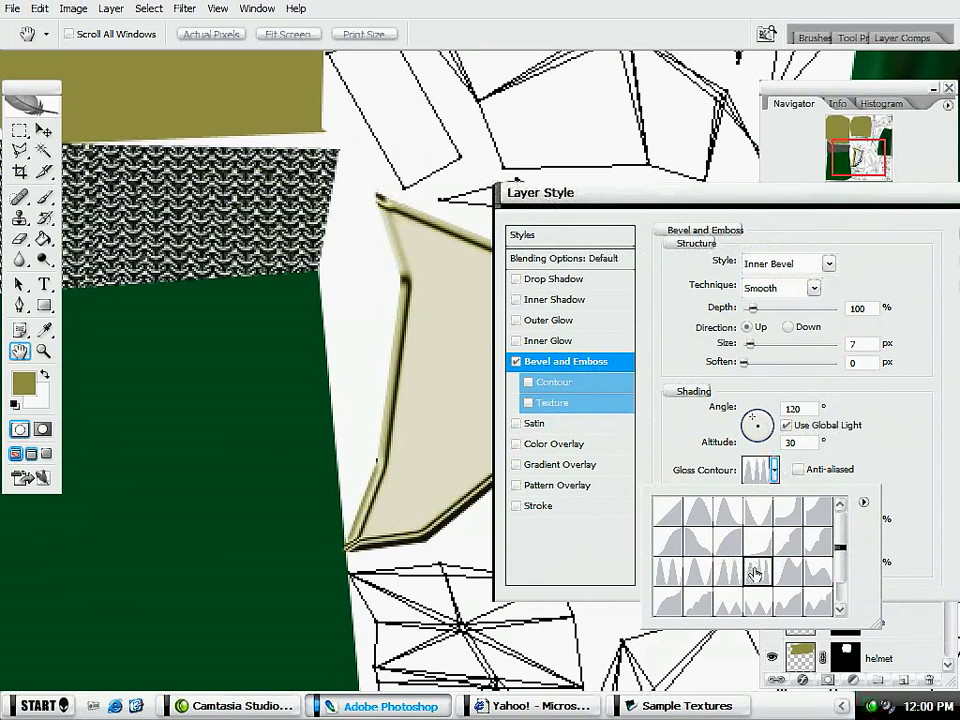
click(697, 572)
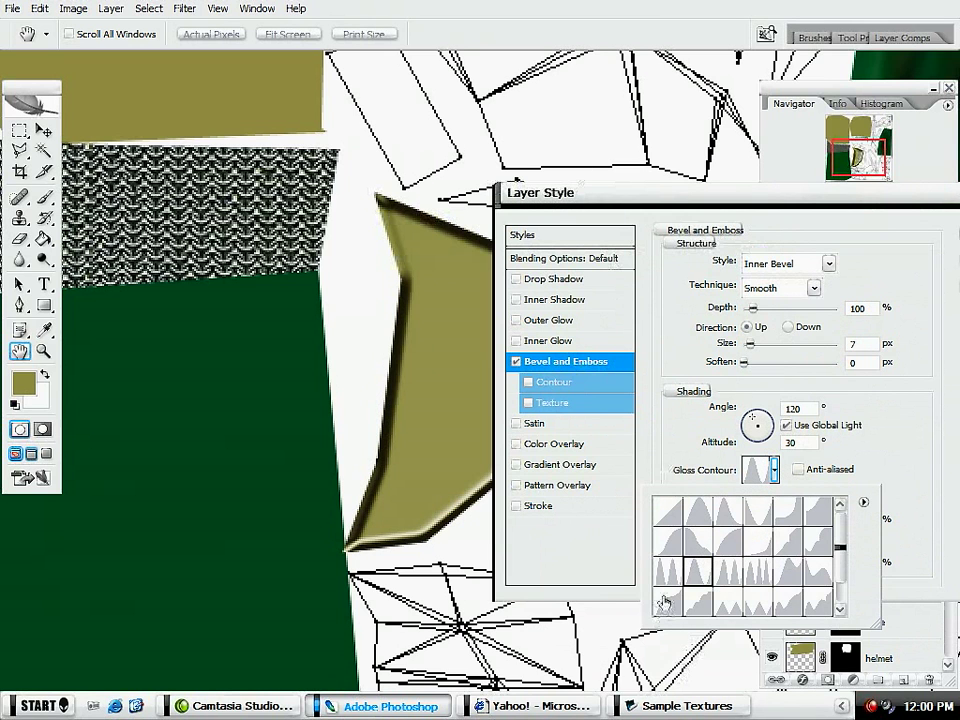
click(663, 580)
drag(611, 202, 585, 202)
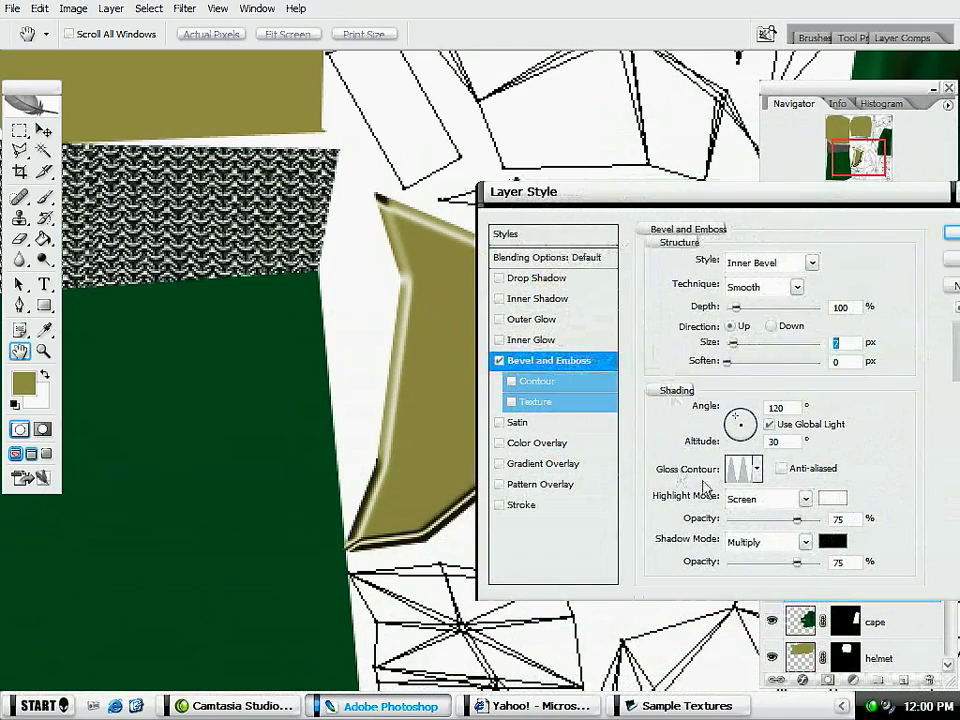
click(758, 470)
click(737, 578)
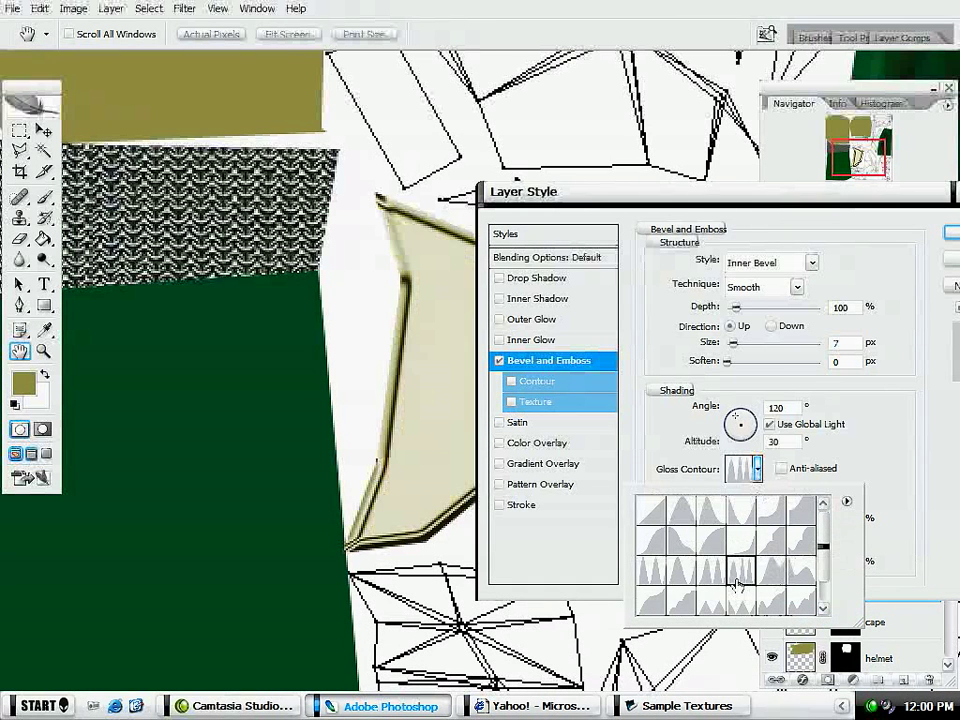
click(681, 601)
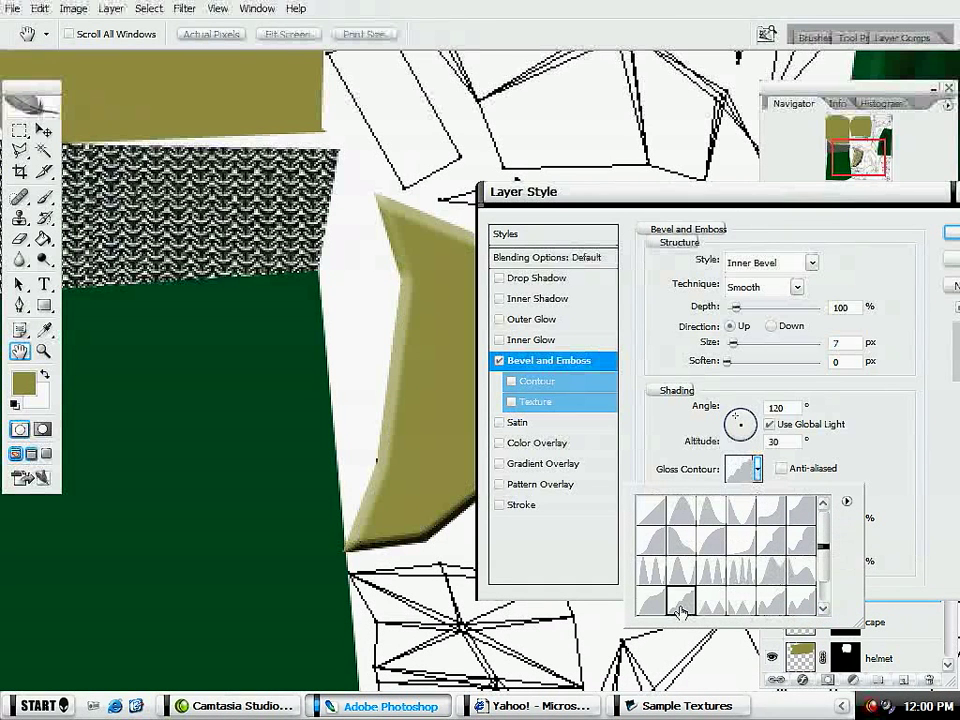
click(677, 572)
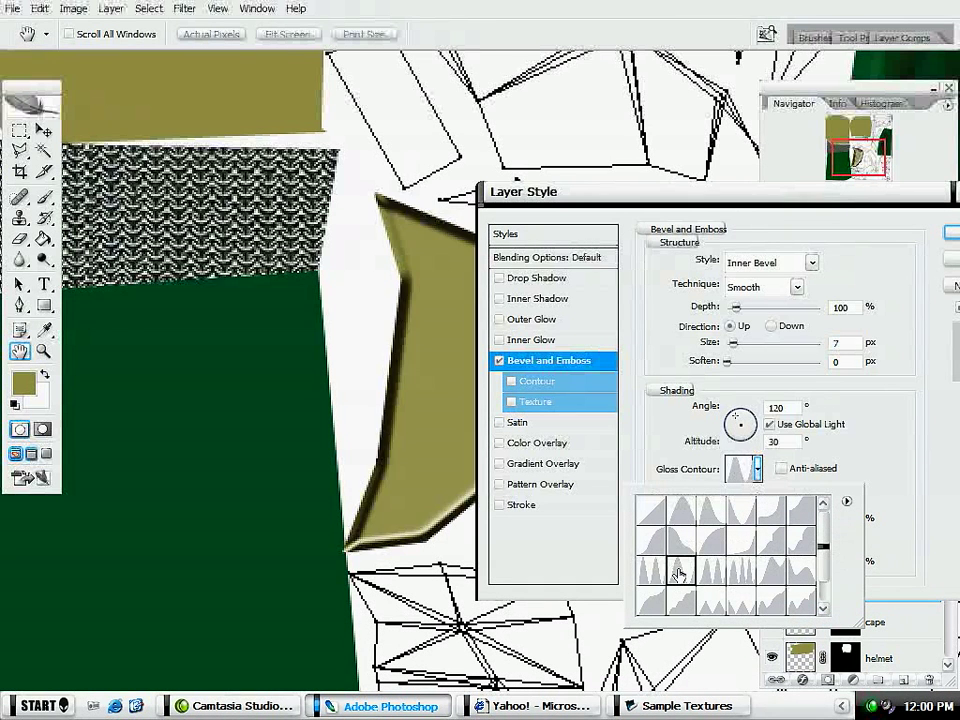
click(773, 575)
click(798, 540)
click(803, 510)
drag(790, 198, 459, 158)
click(648, 220)
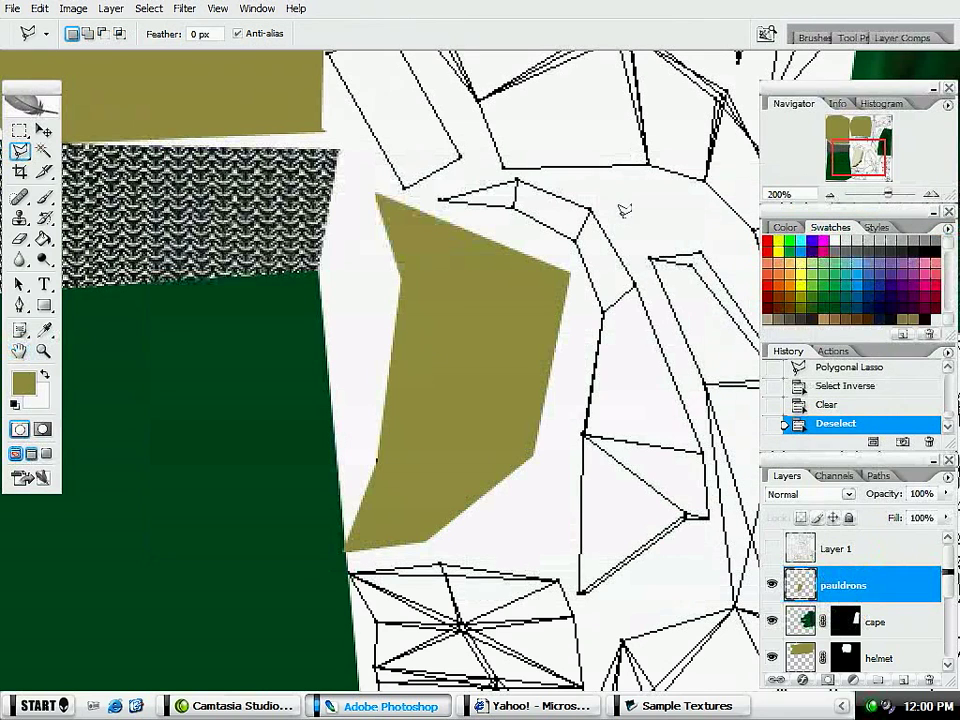
Step: Load the pauldrons layer's shape as a selection and create a new layer above it with the default settings
ctrl+click(797, 590)
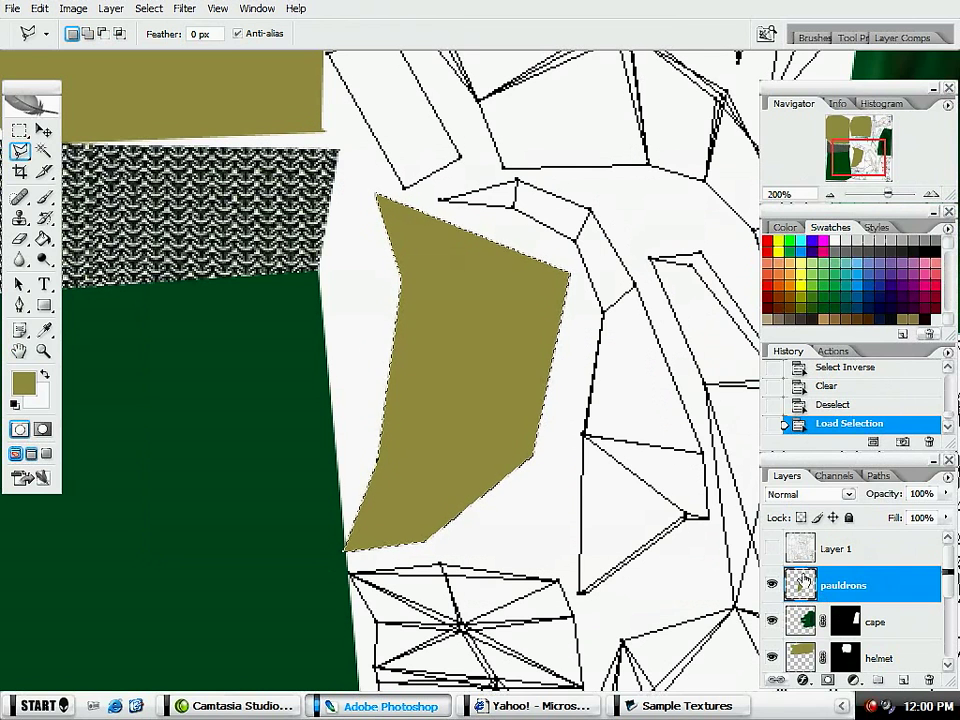
key(ctrl+shift+n)
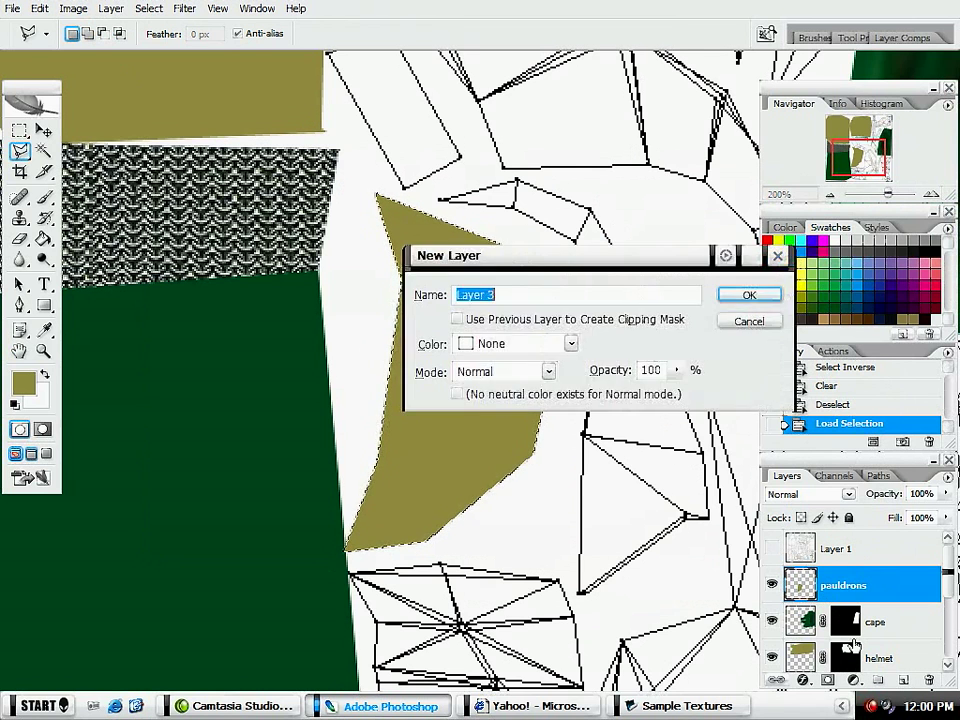
key(Return)
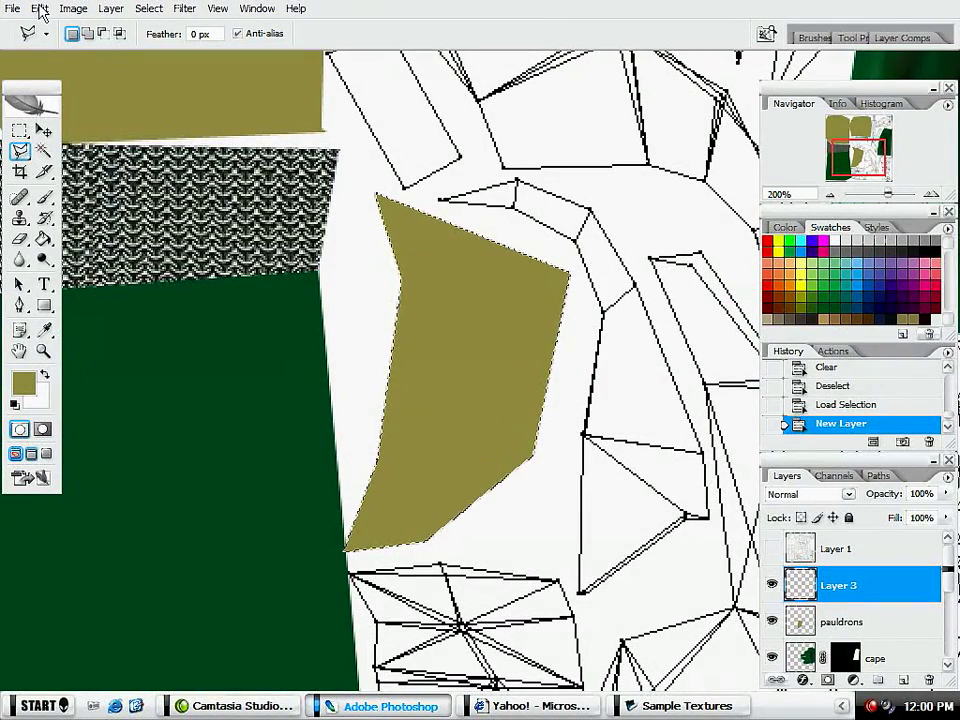
Step: Stroke the pauldron selection on the new layer with an 8 px light grey line located Inside, and deselect
click(40, 9)
click(100, 268)
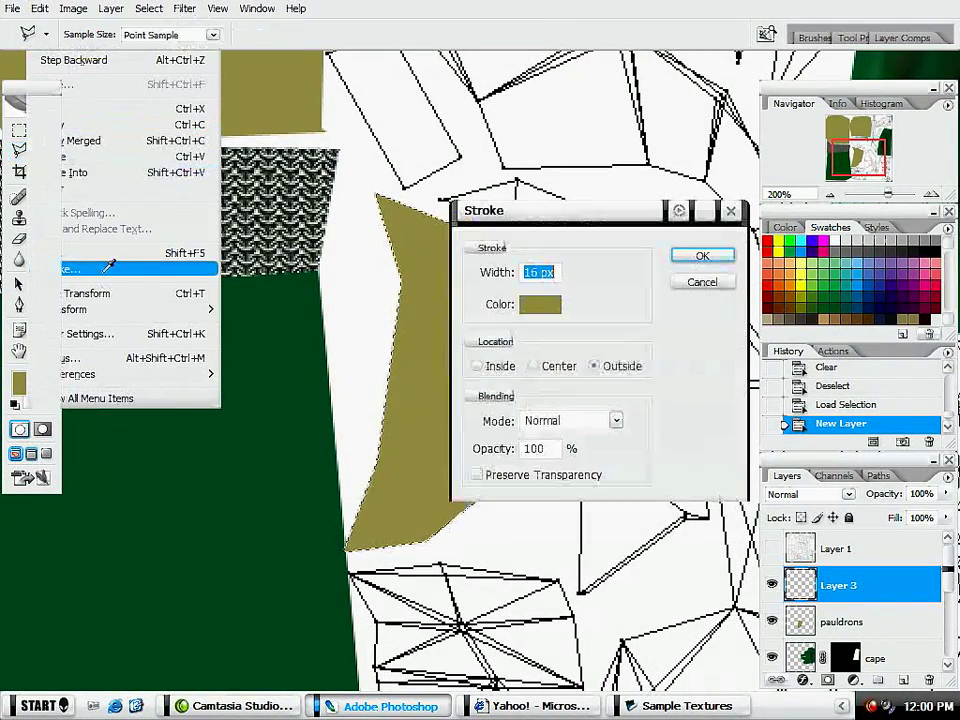
click(546, 310)
click(242, 254)
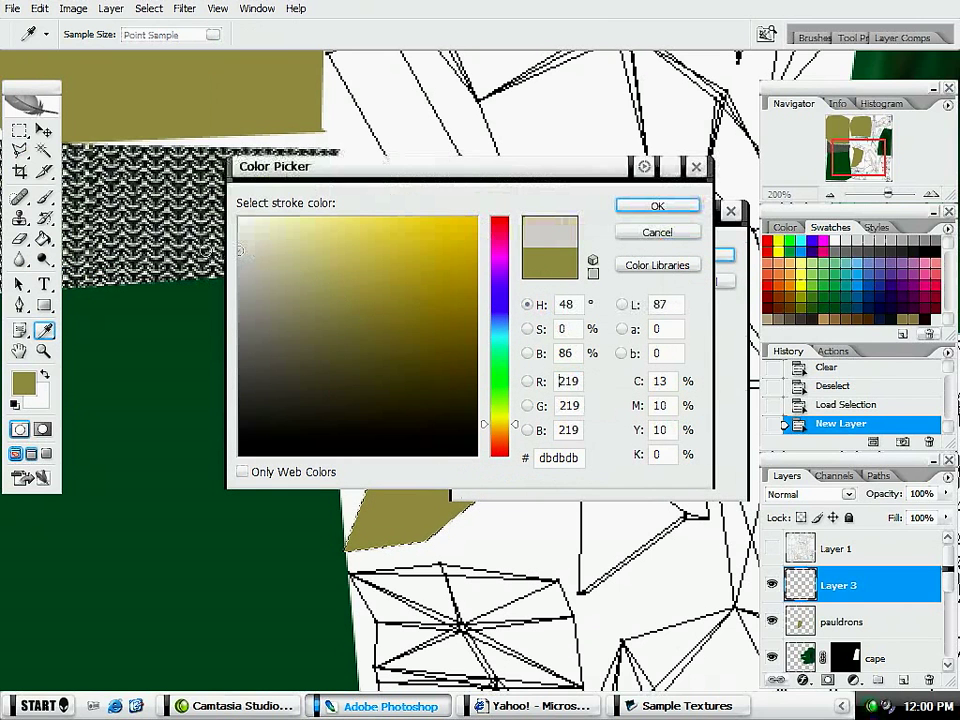
click(658, 206)
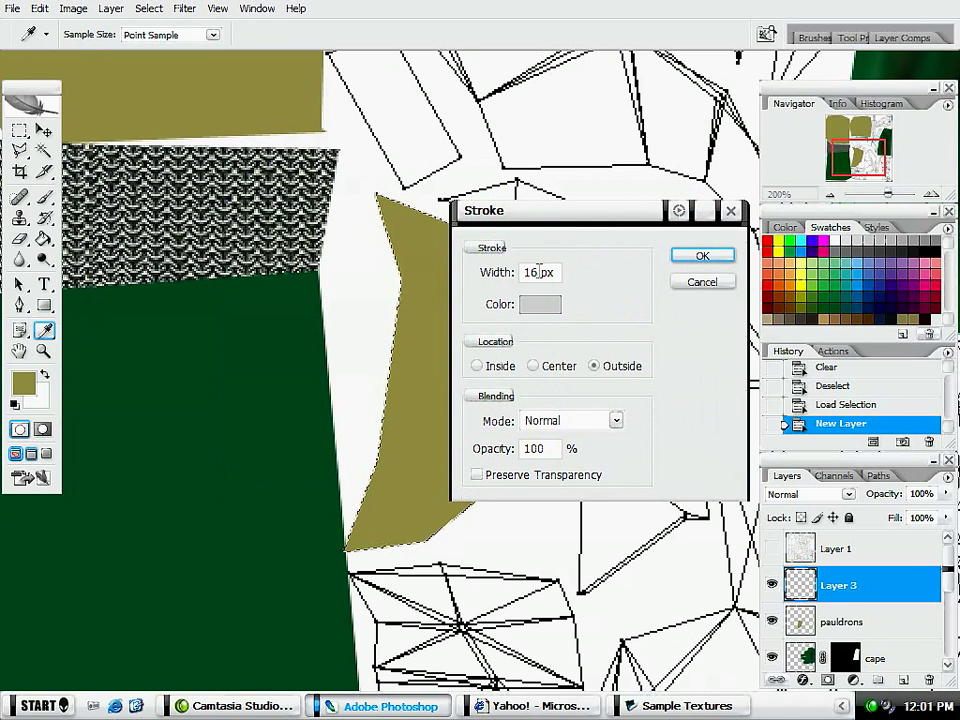
text(8)
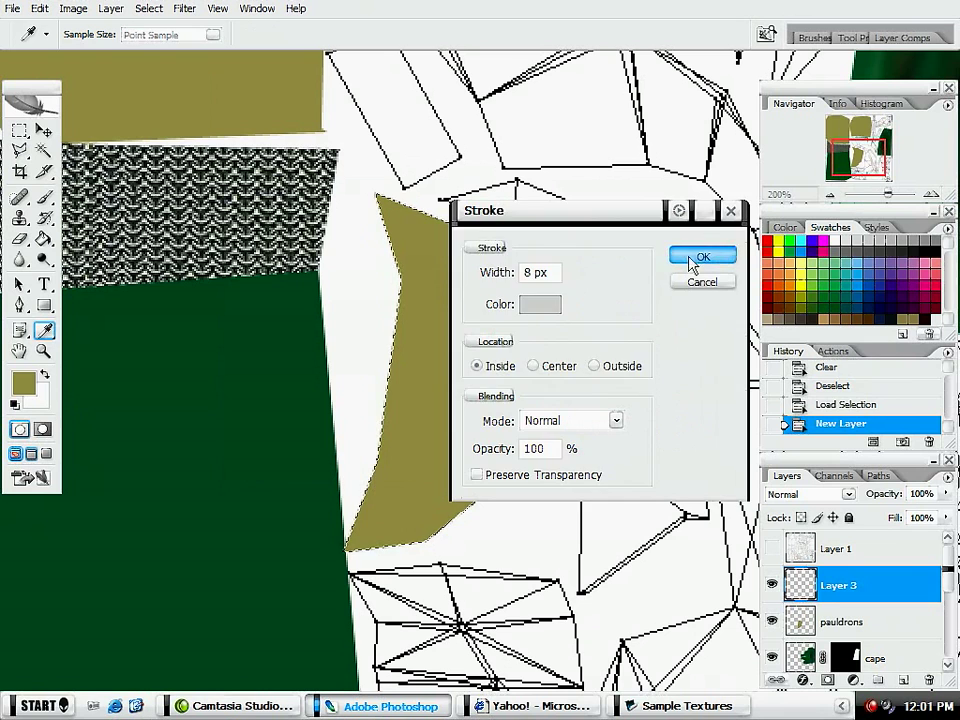
click(690, 258)
key(l)
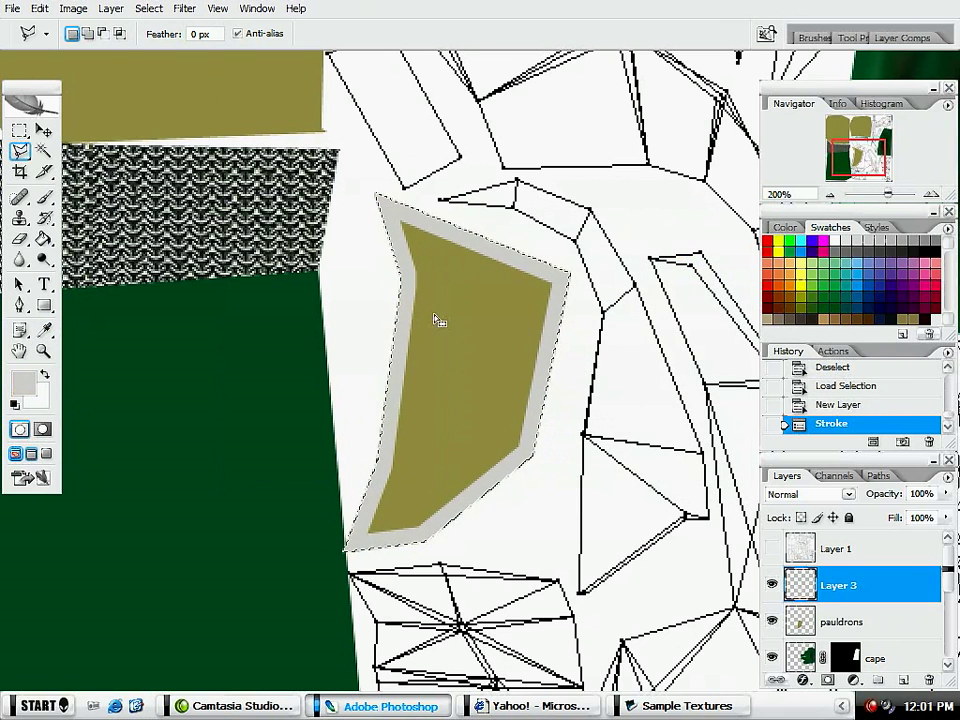
key(ctrl+d)
Step: Add a Satin effect to the grey trim on Layer 3, trying the multi-peak contour and choosing the single rounded-rise contour
key(h)
double_click(925, 586)
drag(490, 157, 858, 204)
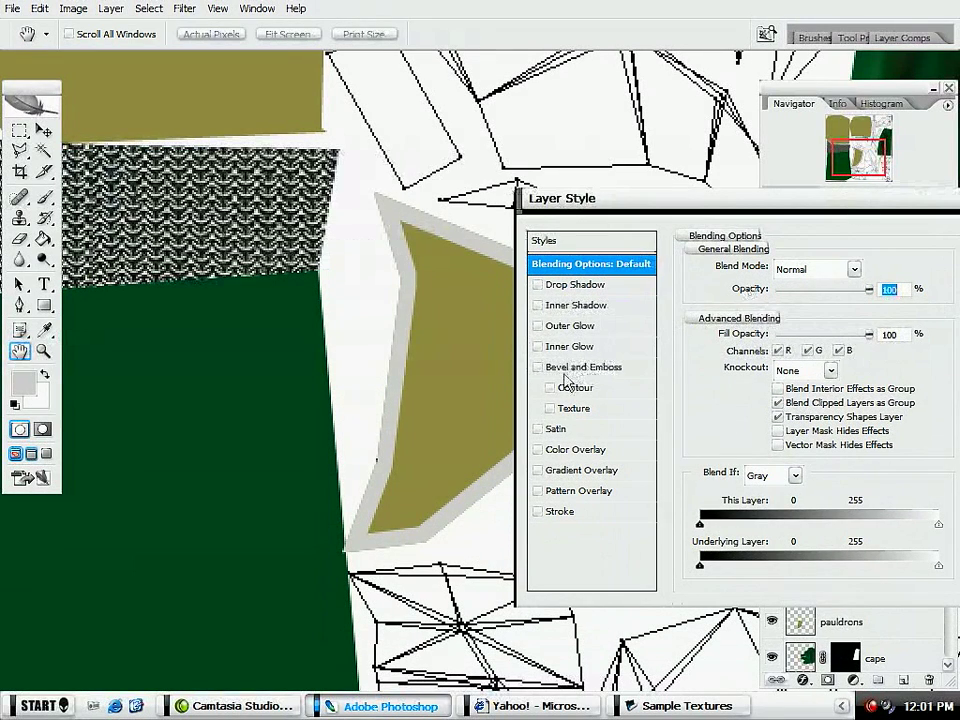
click(538, 429)
click(590, 429)
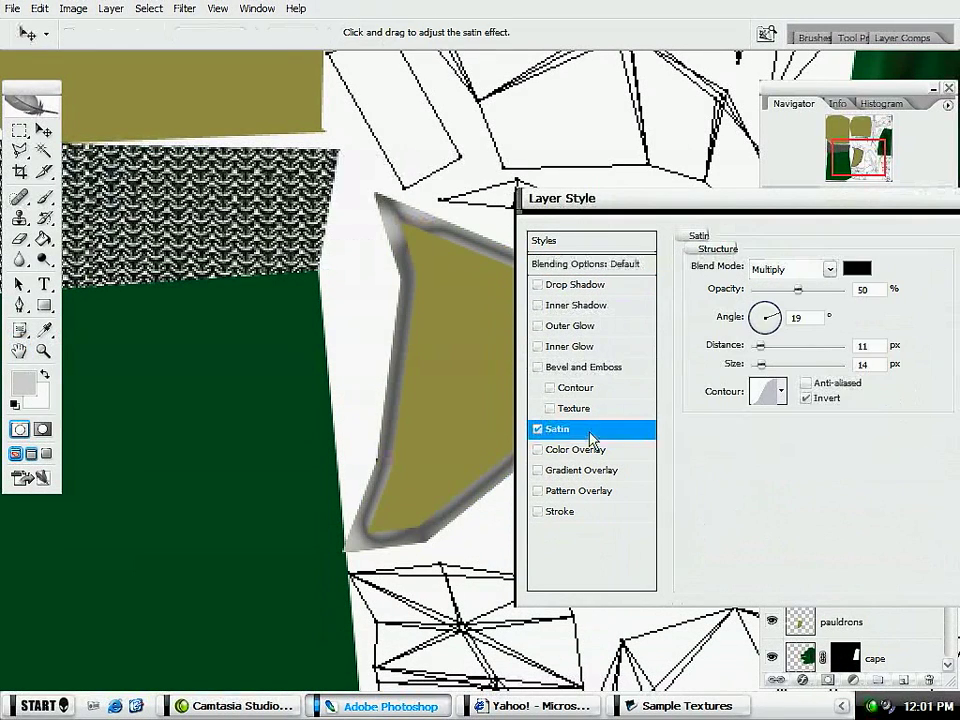
click(783, 392)
click(735, 490)
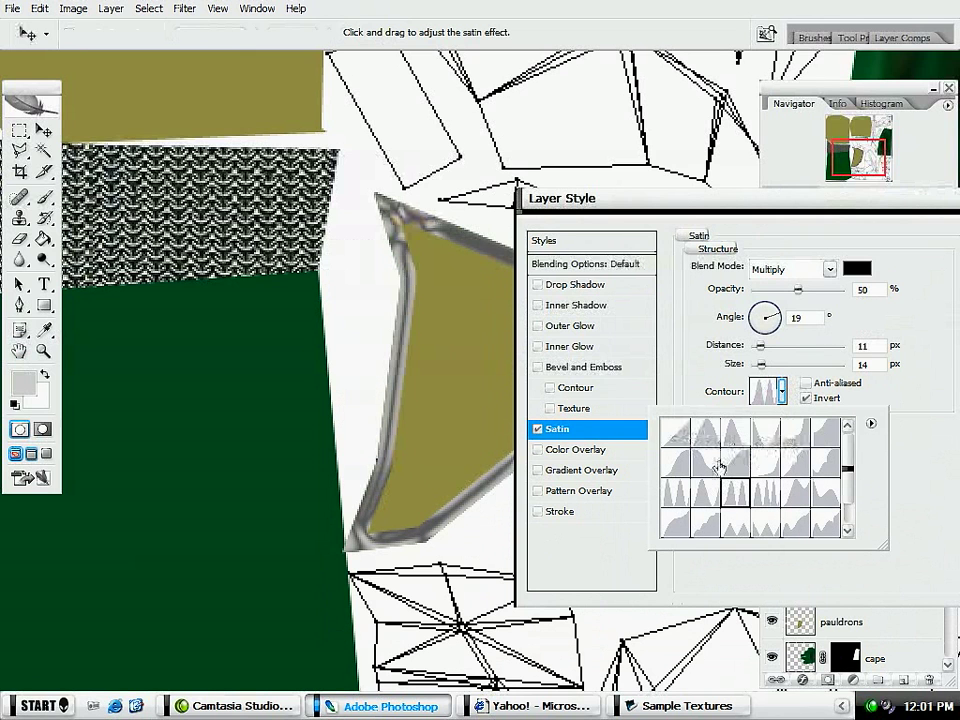
click(736, 463)
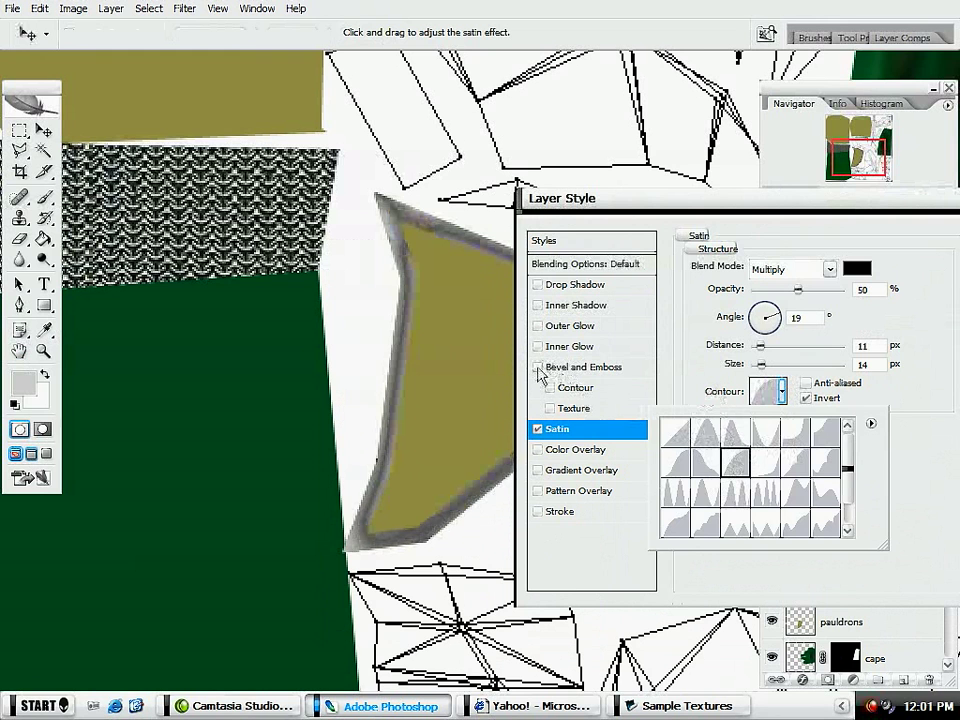
Step: Add a Smooth Inner Bevel to the Layer 3 trim with the multi-peak gloss contour and apply the layer style
click(539, 368)
click(605, 370)
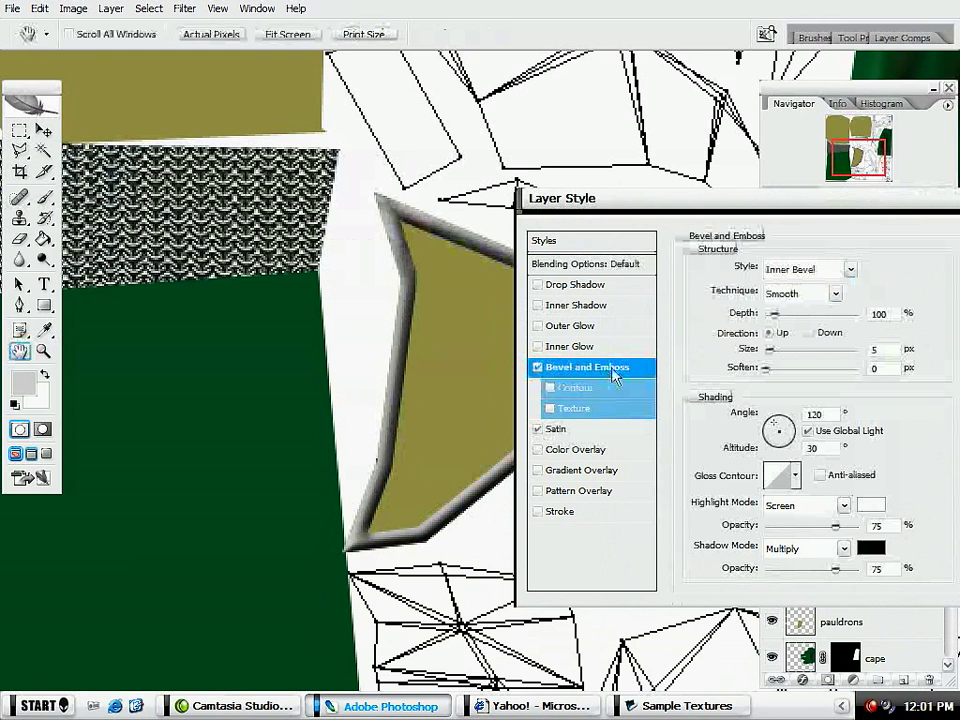
click(796, 477)
click(745, 580)
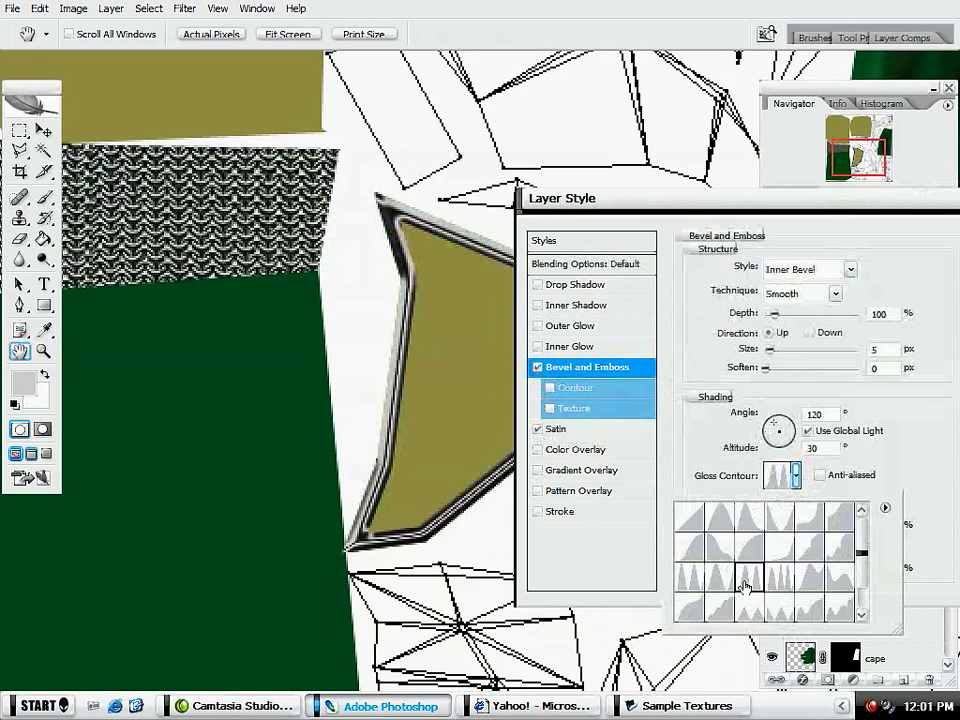
drag(824, 194, 592, 212)
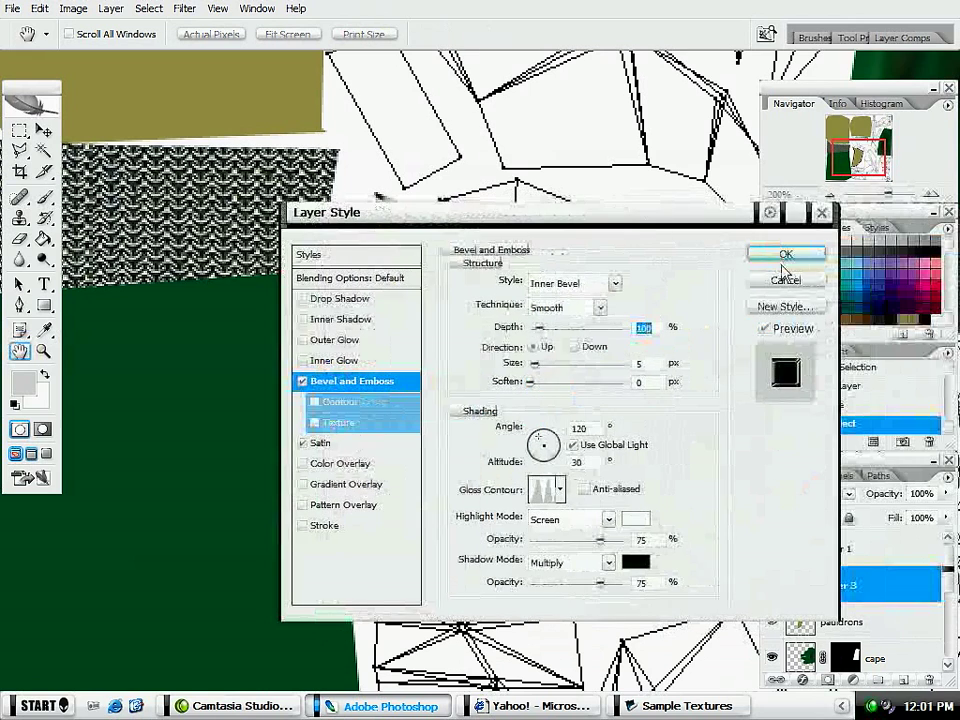
click(788, 256)
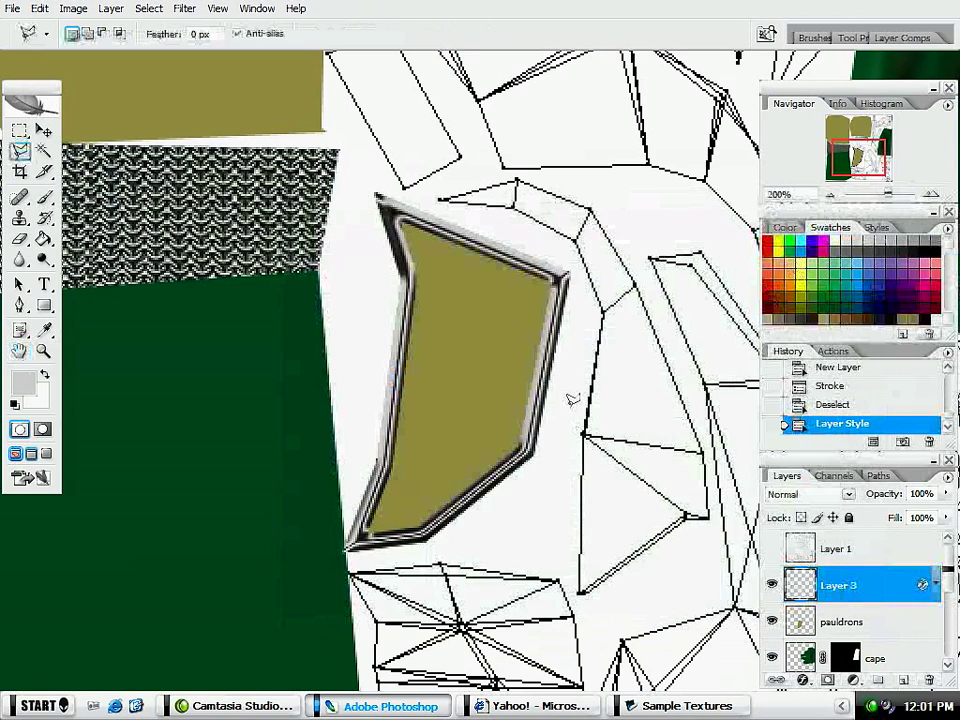
Step: Add a Drop Shadow with the default settings to the Layer 3 trim and apply the style
double_click(877, 591)
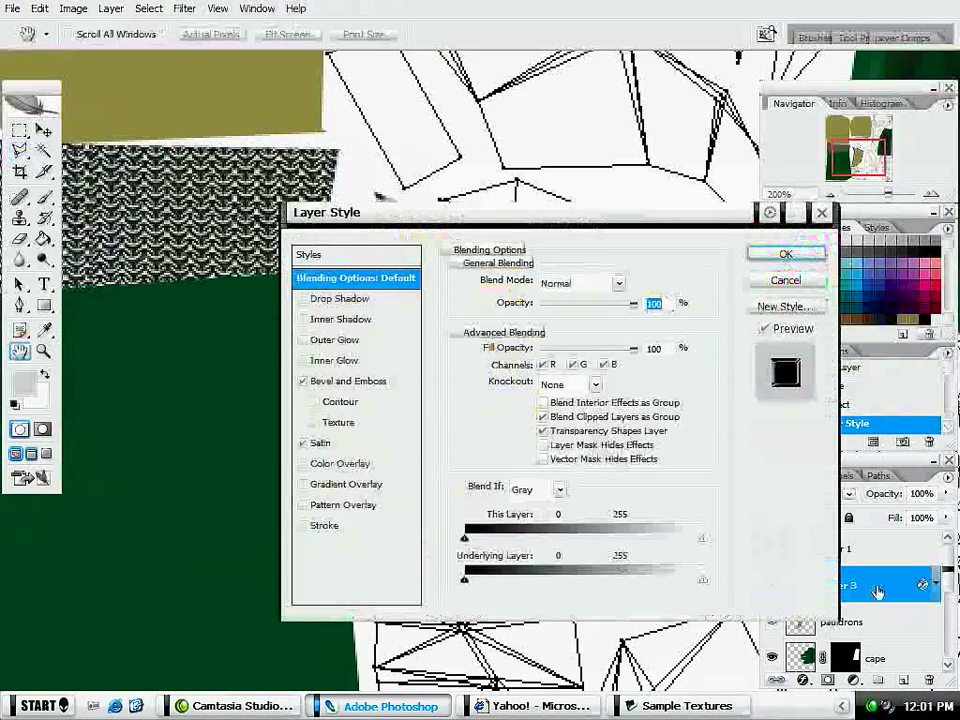
click(305, 300)
drag(336, 222, 516, 302)
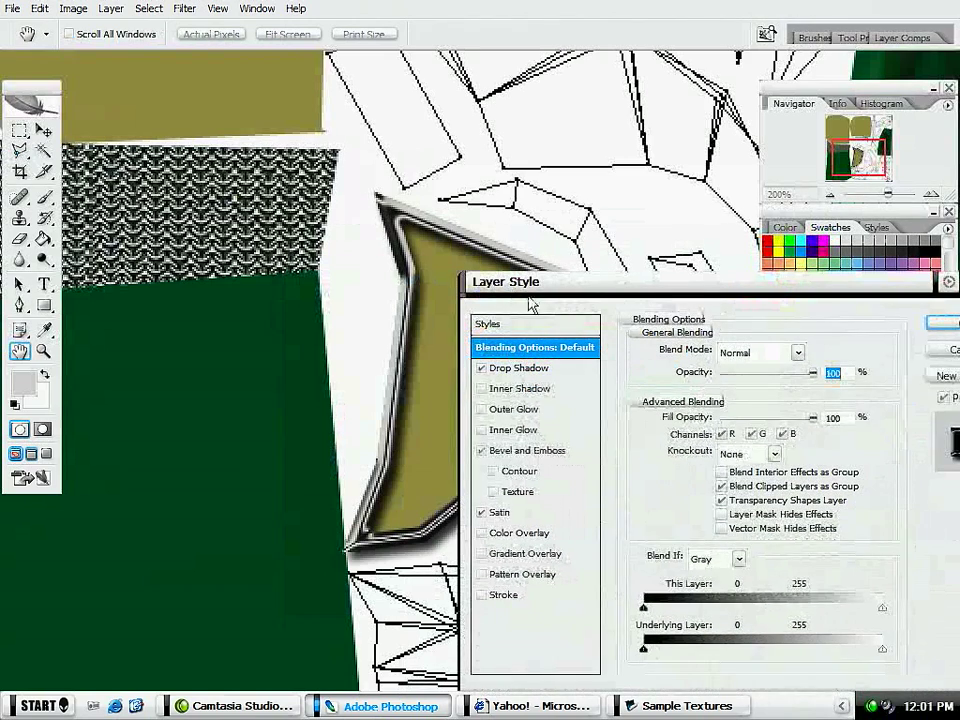
key(Return)
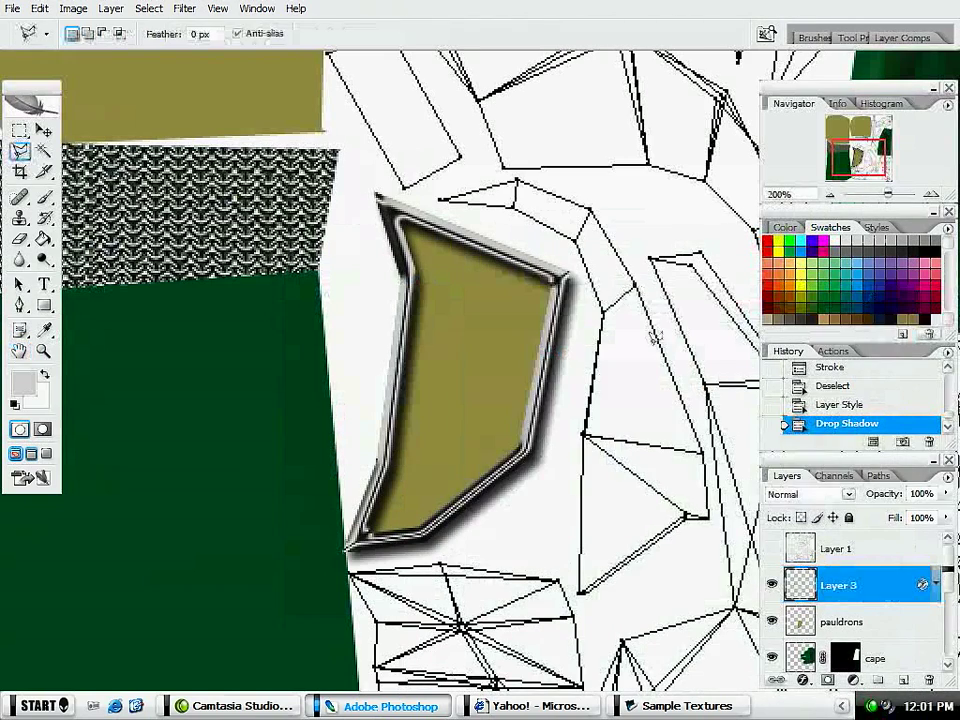
Step: Add 2.51% Gaussian, Monochromatic noise to the pauldrons layer
double_click(880, 621)
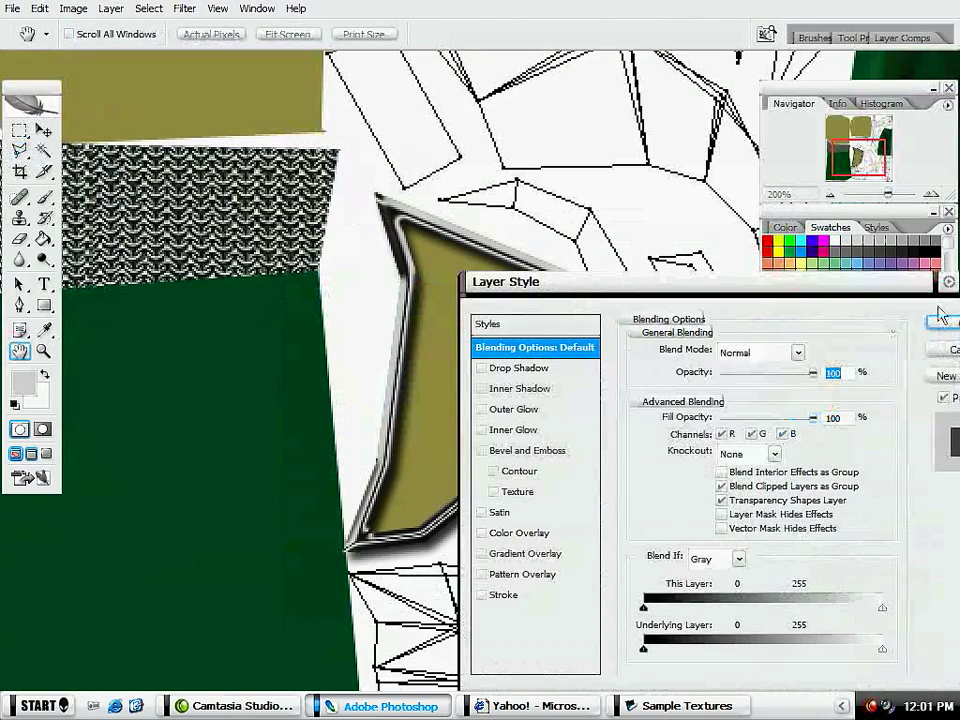
click(953, 352)
drag(632, 390, 646, 335)
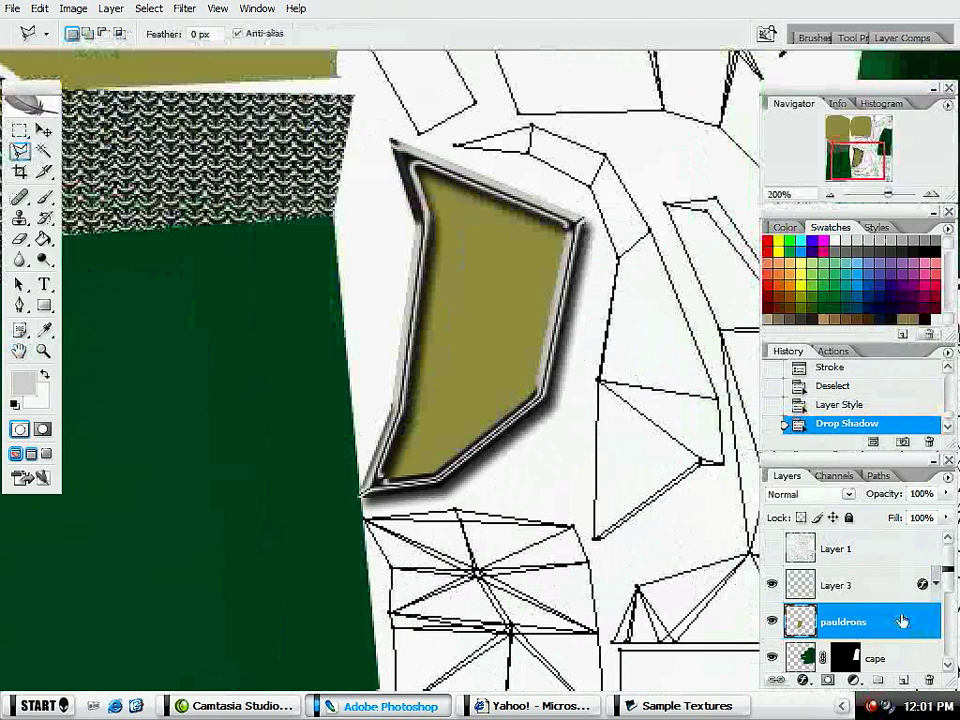
click(185, 9)
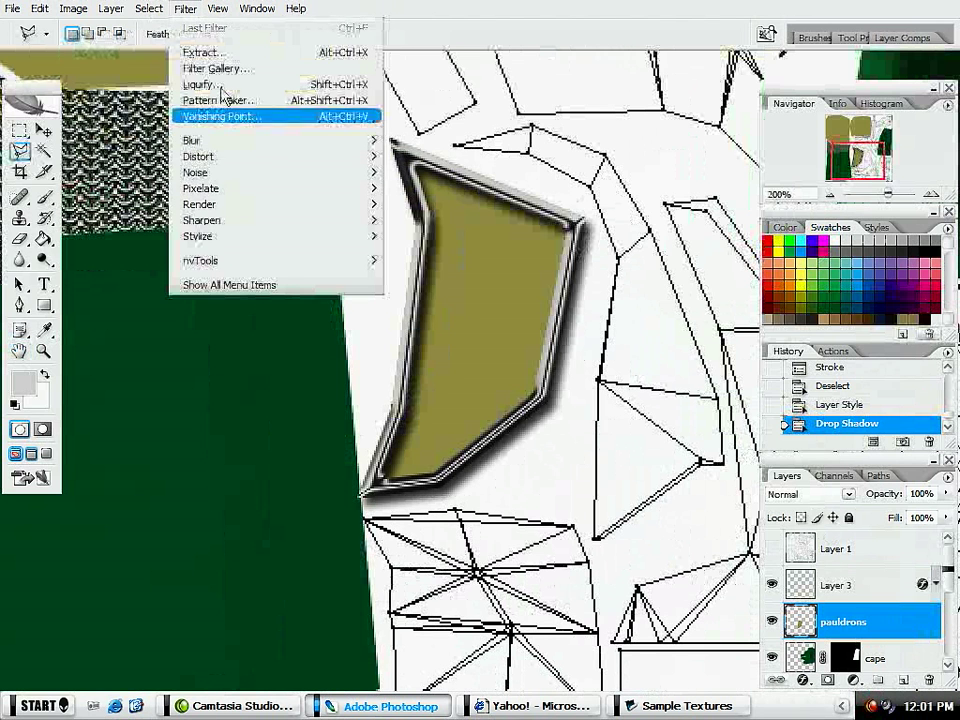
mouse_move(240, 174)
click(420, 172)
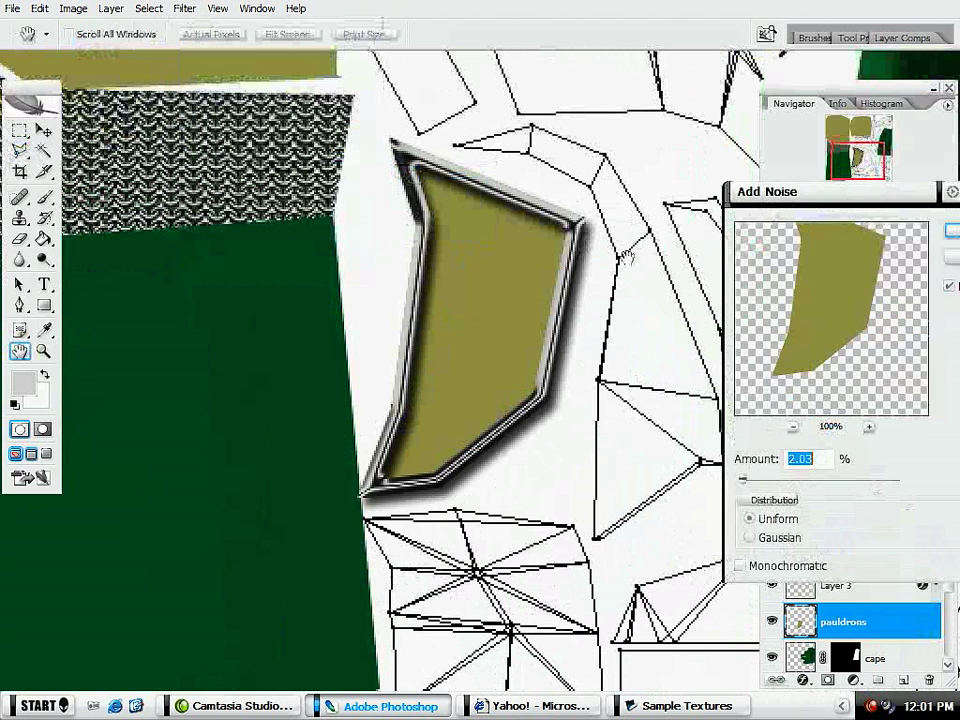
click(783, 566)
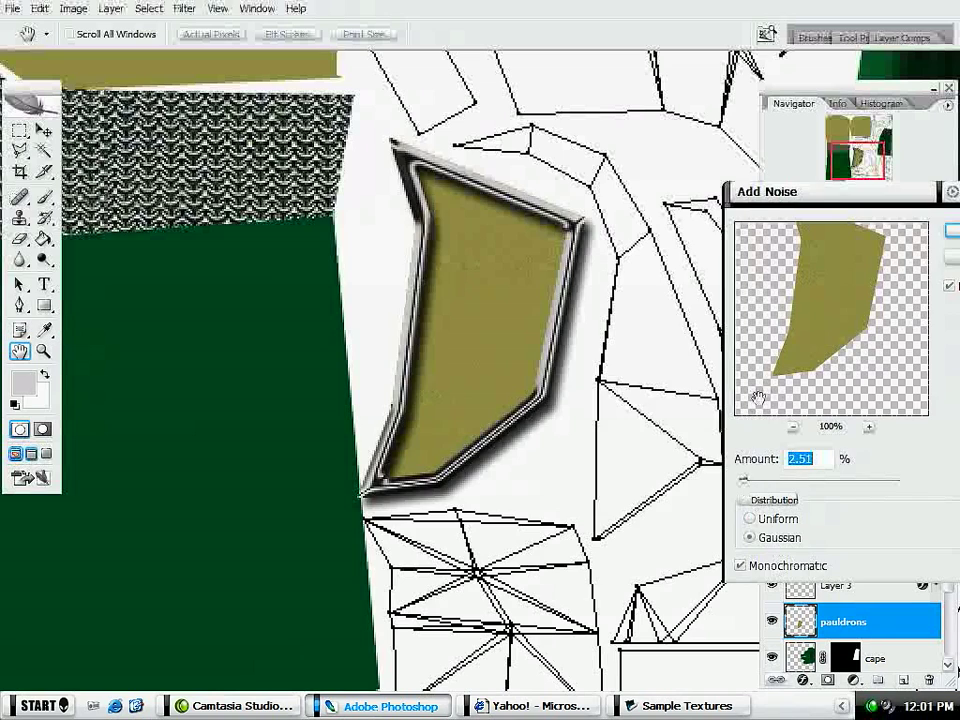
drag(765, 200, 396, 217)
click(608, 250)
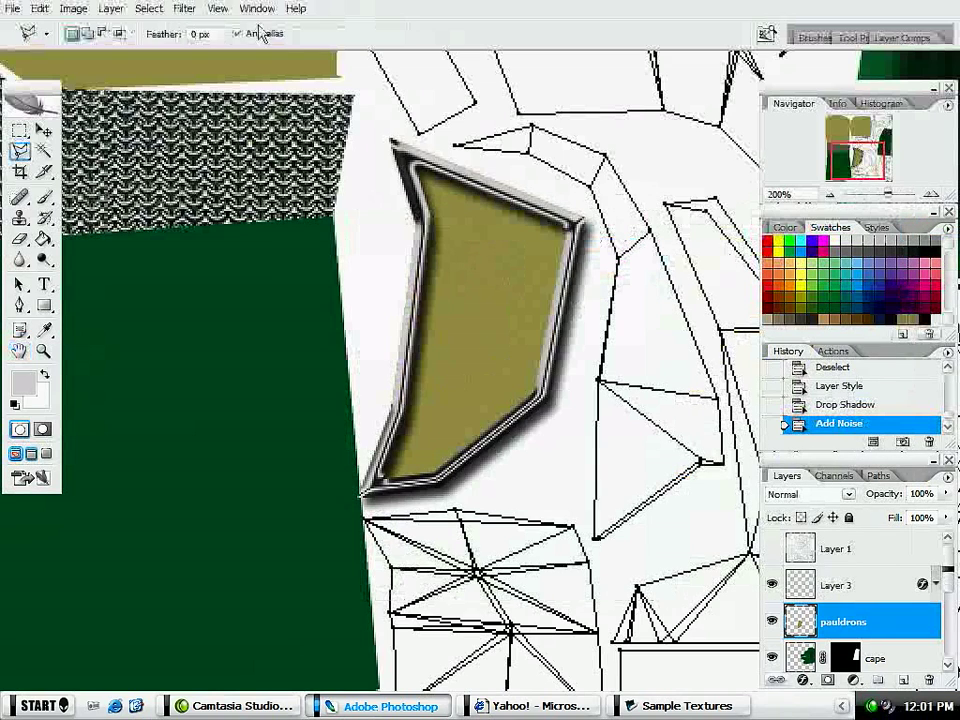
Step: Apply a Motion Blur to the pauldrons layer with an angle of 23° and a distance of 6 pixels
click(148, 9)
mouse_move(185, 9)
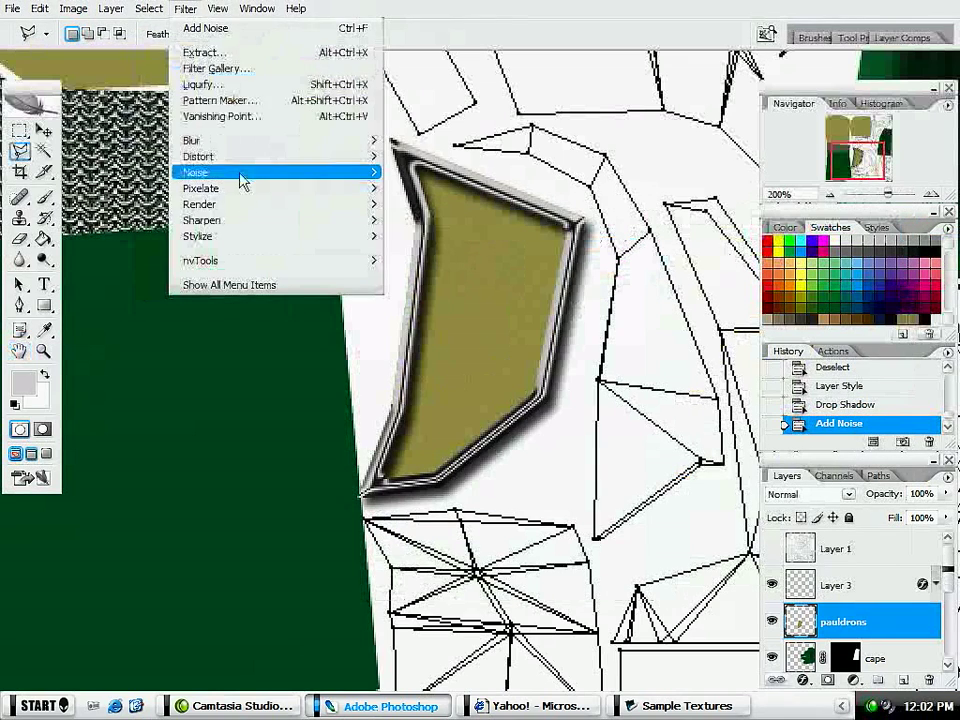
mouse_move(240, 150)
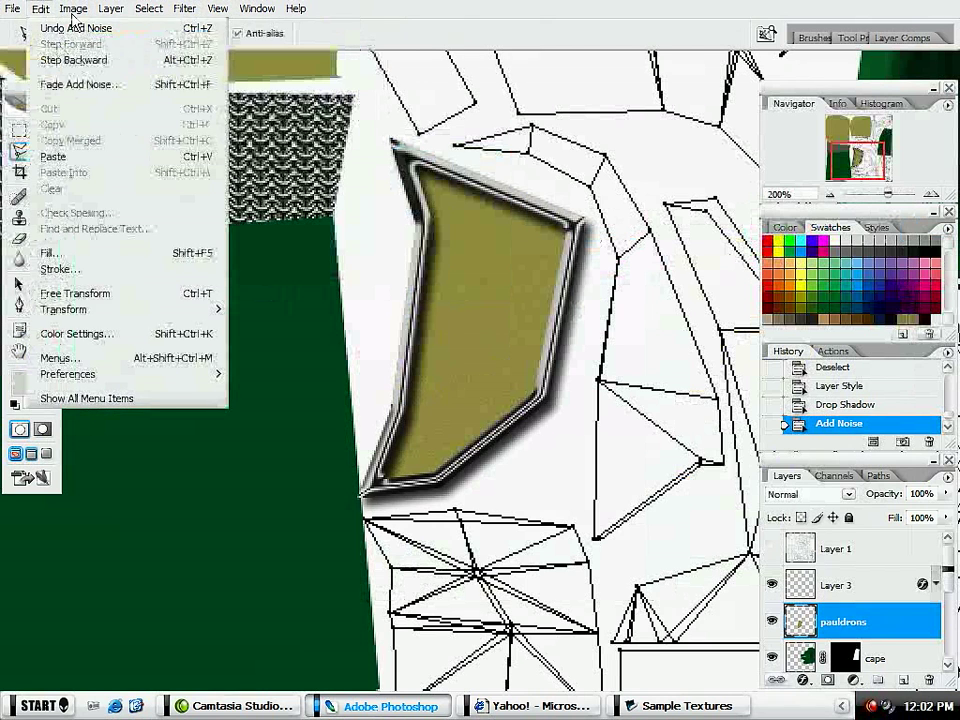
mouse_move(74, 10)
mouse_move(79, 36)
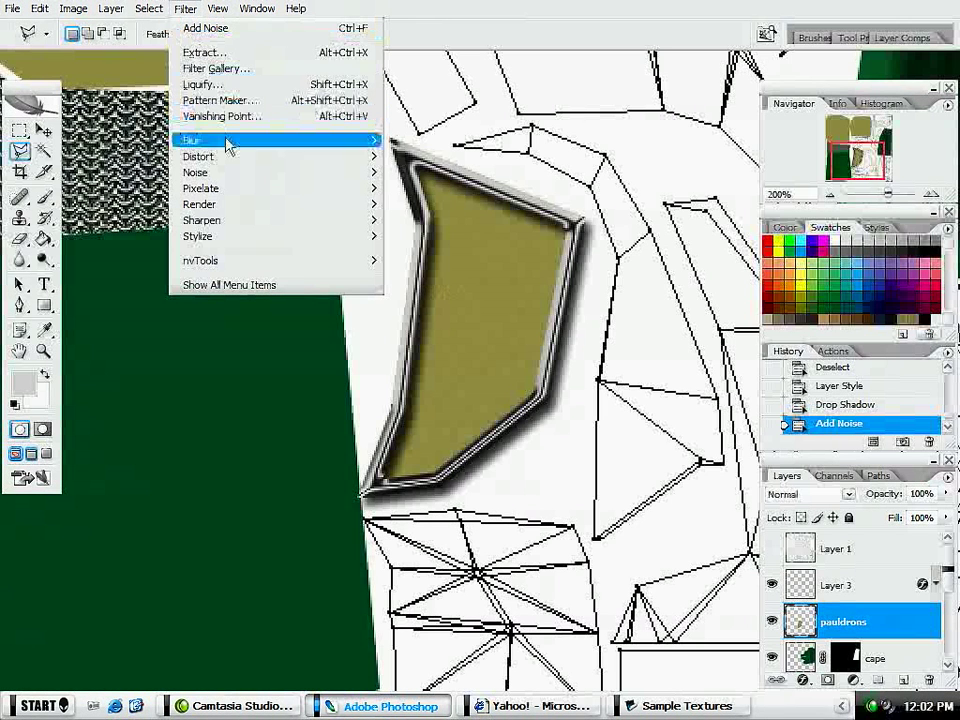
mouse_move(236, 189)
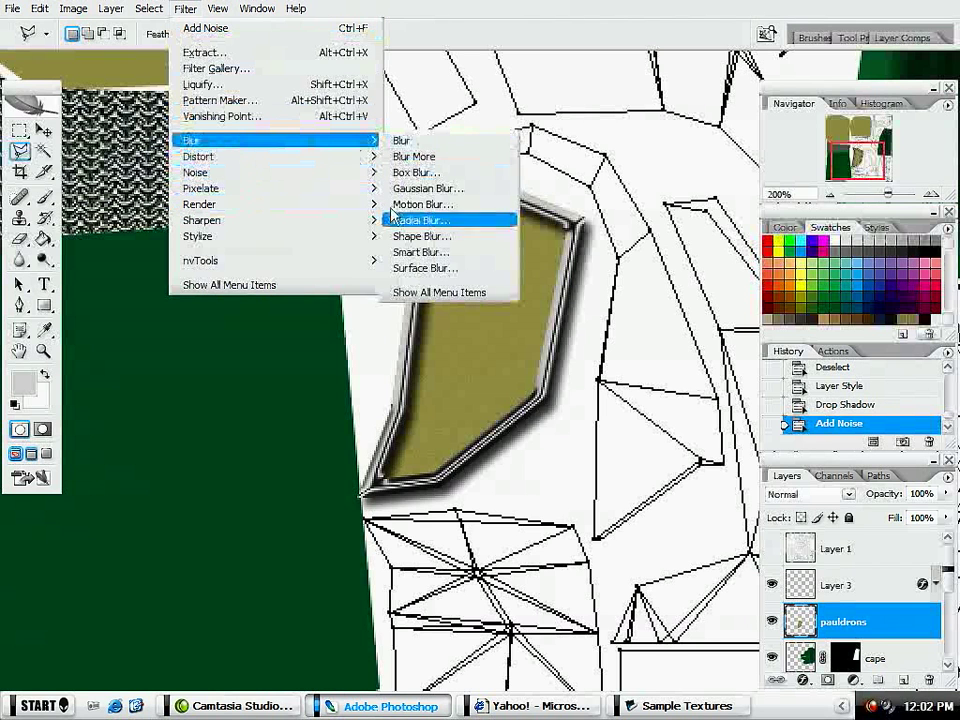
click(440, 204)
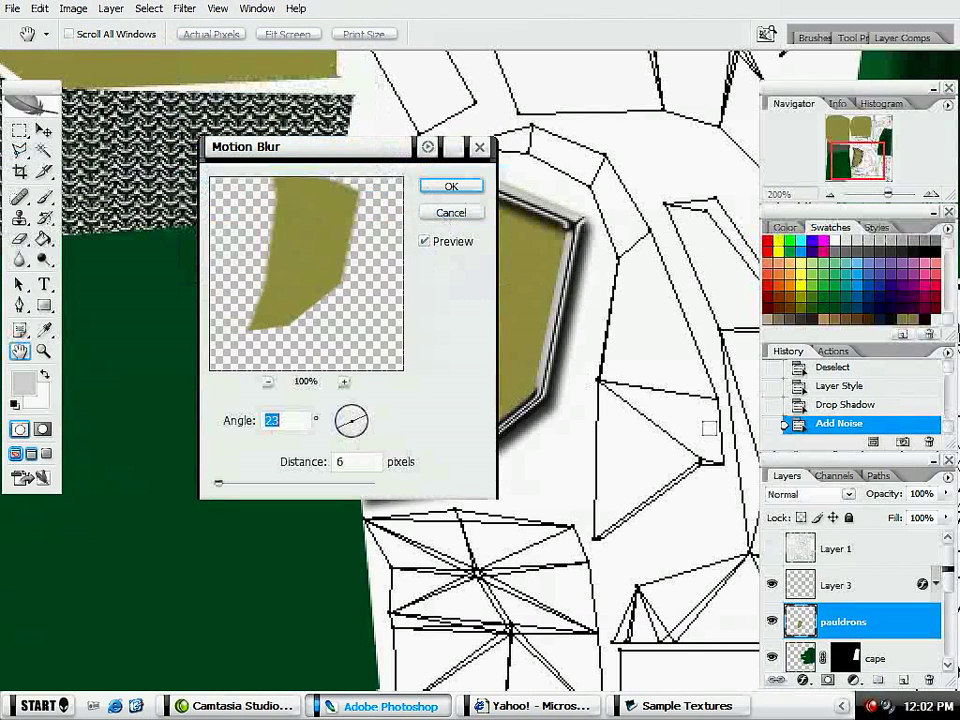
drag(318, 146, 715, 357)
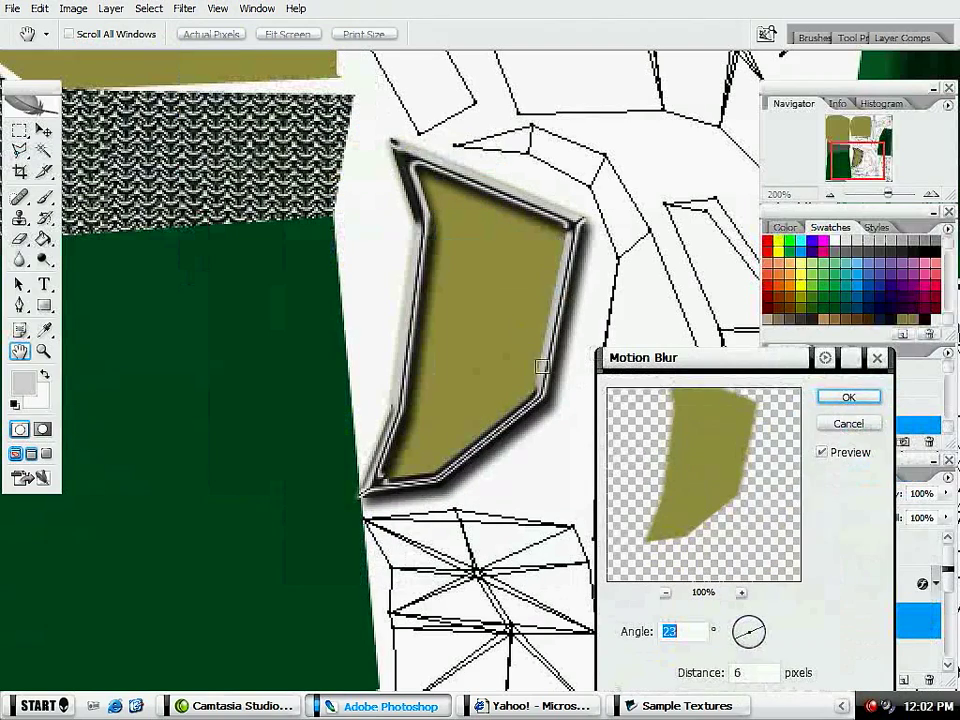
click(848, 397)
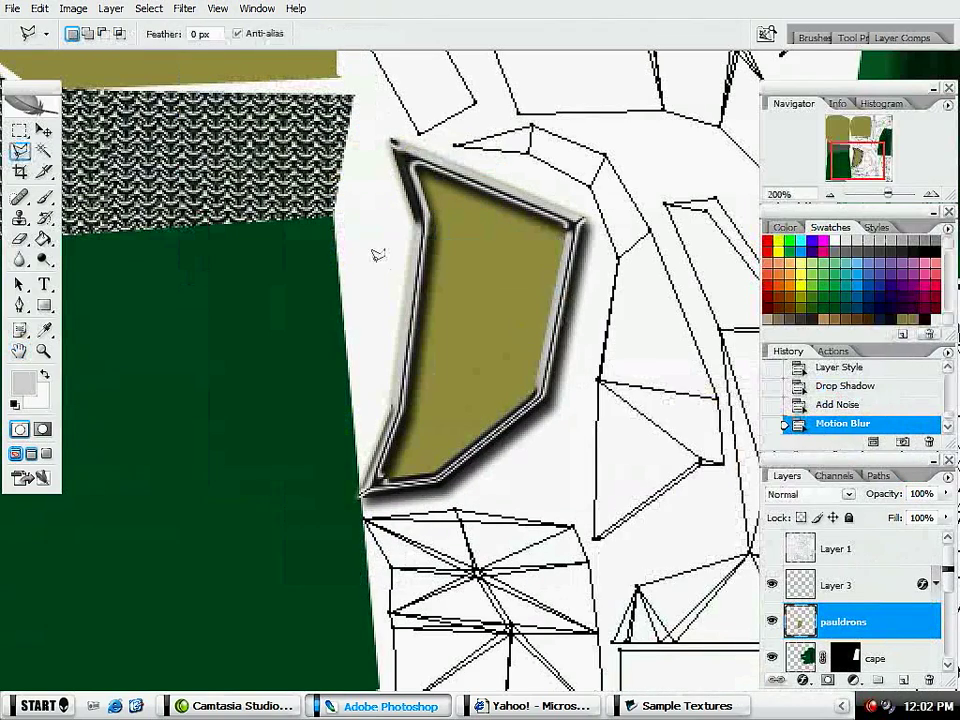
Step: Brighten the upper and middle areas of the pauldron with the Dodge tool set to Highlights at 32% exposure, with the Layer 1 wireframe shown
drag(373, 253, 398, 340)
click(43, 259)
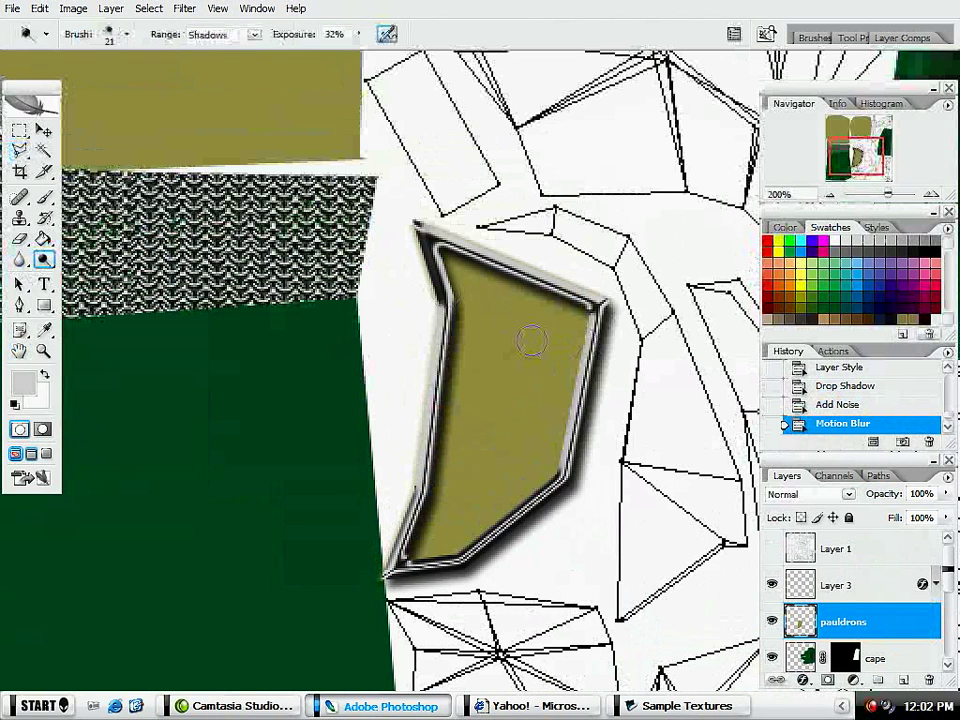
click(243, 45)
click(242, 81)
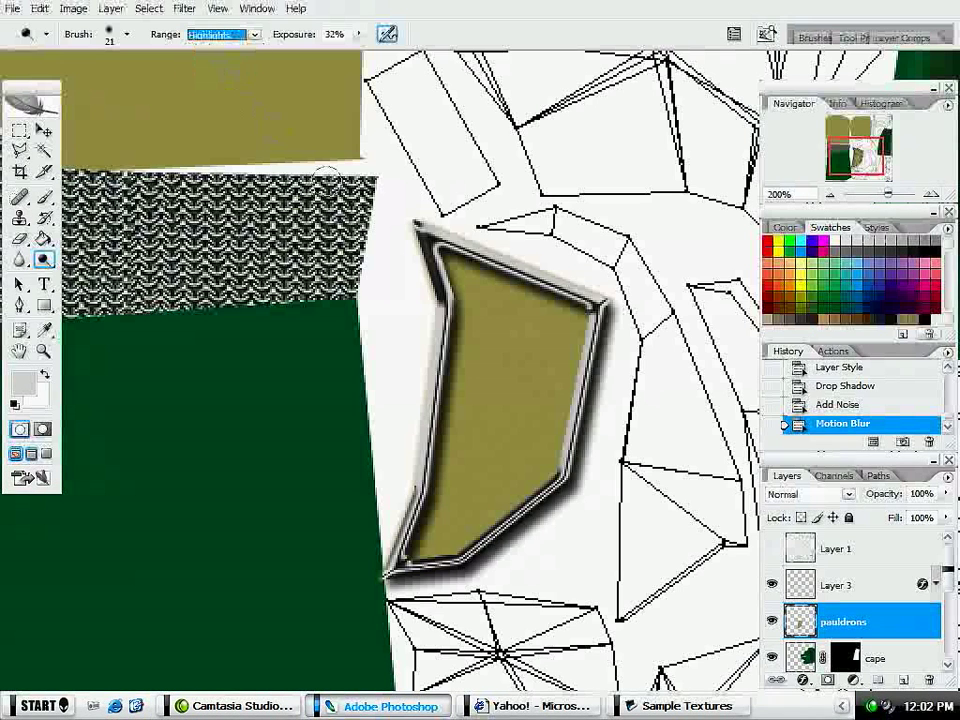
mouse_move(495, 335)
mouse_down()
mouse_move(536, 352)
mouse_move(532, 365)
mouse_move(514, 327)
mouse_move(488, 344)
mouse_move(486, 295)
mouse_move(456, 304)
mouse_move(461, 270)
mouse_move(459, 314)
mouse_move(492, 298)
mouse_move(512, 347)
mouse_move(546, 342)
mouse_move(550, 382)
mouse_move(562, 370)
mouse_move(551, 399)
mouse_move(546, 388)
mouse_move(516, 399)
mouse_move(504, 359)
mouse_move(488, 368)
mouse_move(477, 350)
mouse_move(472, 384)
mouse_move(553, 376)
mouse_move(580, 338)
mouse_move(566, 325)
mouse_move(533, 325)
mouse_move(517, 300)
mouse_move(446, 289)
mouse_move(471, 287)
mouse_move(467, 255)
mouse_move(465, 294)
mouse_move(493, 306)
mouse_move(469, 347)
mouse_move(525, 298)
mouse_move(495, 358)
mouse_move(550, 322)
mouse_move(539, 367)
mouse_move(574, 360)
mouse_move(588, 372)
mouse_move(532, 440)
mouse_move(553, 360)
mouse_move(495, 411)
mouse_move(502, 372)
mouse_move(476, 339)
mouse_up()
key(ctrl+z)
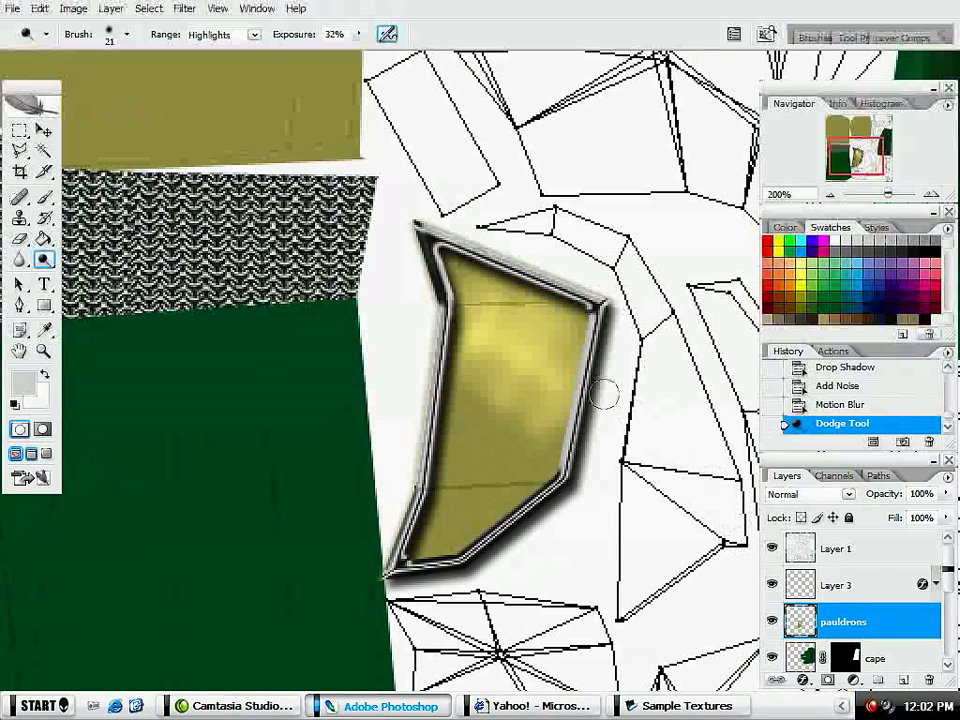
mouse_move(493, 296)
mouse_down()
mouse_move(484, 296)
mouse_move(491, 321)
mouse_move(551, 315)
mouse_move(490, 309)
mouse_move(561, 364)
mouse_up()
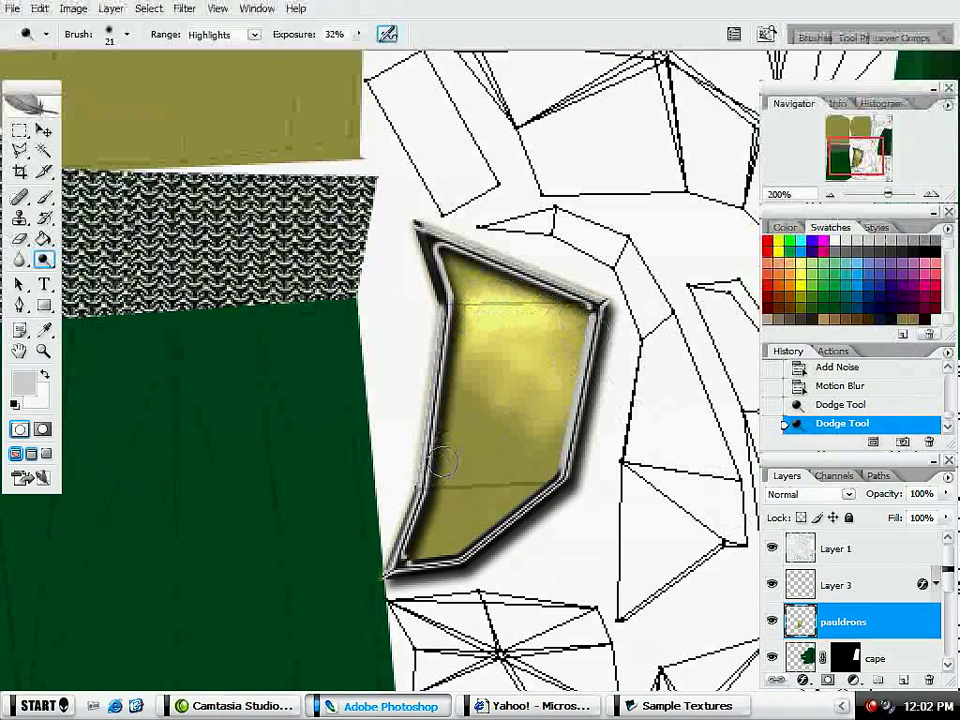
mouse_move(480, 461)
mouse_down()
mouse_move(519, 484)
mouse_move(567, 445)
mouse_move(507, 472)
mouse_move(488, 460)
mouse_move(497, 409)
mouse_move(475, 407)
mouse_move(459, 382)
mouse_move(470, 368)
mouse_move(502, 362)
mouse_move(505, 420)
mouse_move(518, 429)
mouse_move(527, 394)
mouse_move(492, 400)
mouse_up()
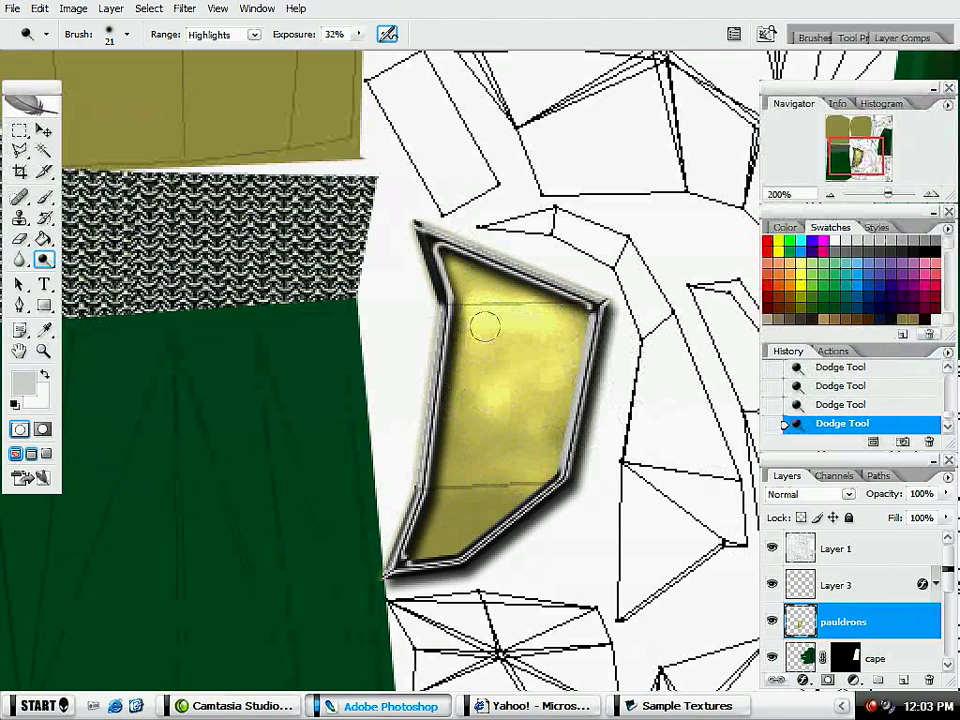
mouse_move(545, 397)
mouse_down()
mouse_move(527, 399)
mouse_move(519, 364)
mouse_move(448, 388)
mouse_up()
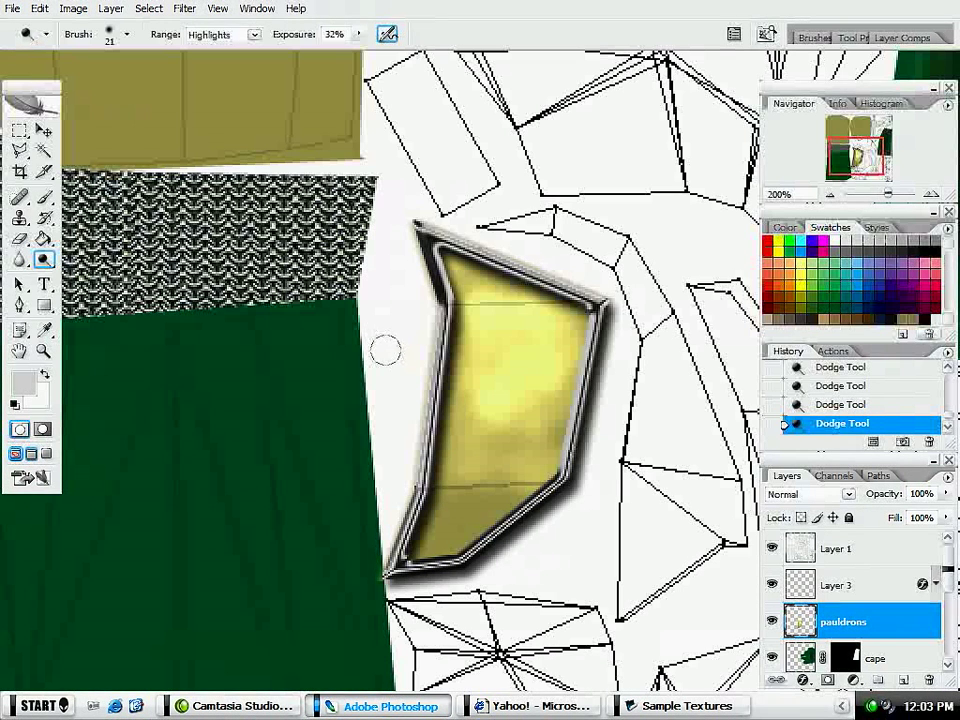
Step: Darken the pauldron's lower section with the Burn tool at 29% exposure, first in Highlights, then in Shadows with a 13 px brush
key(shift+o)
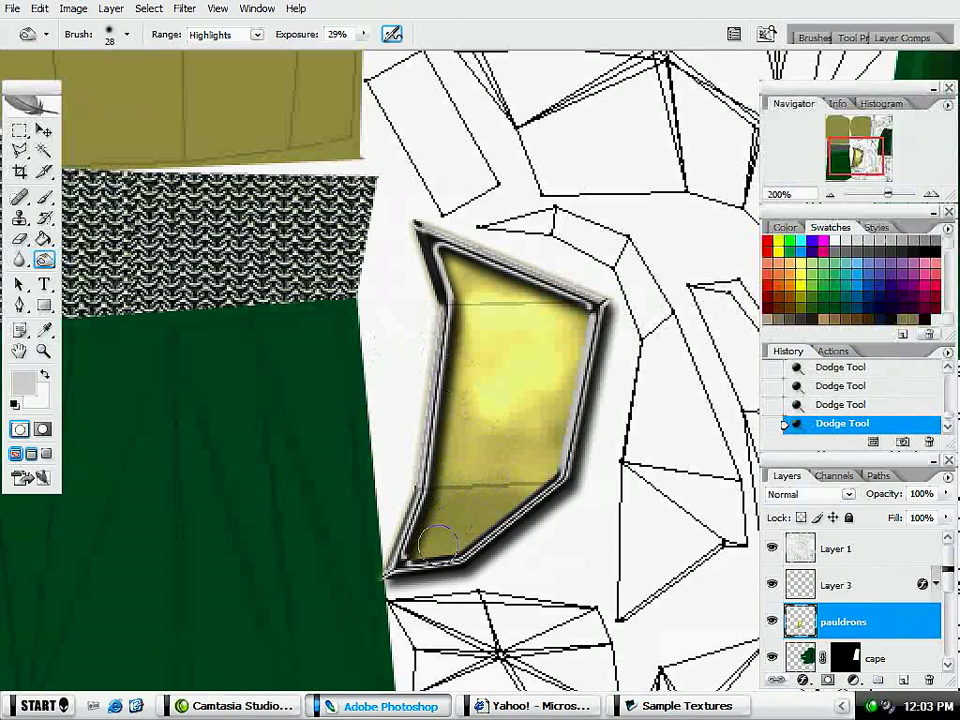
drag(437, 545, 445, 505)
click(190, 34)
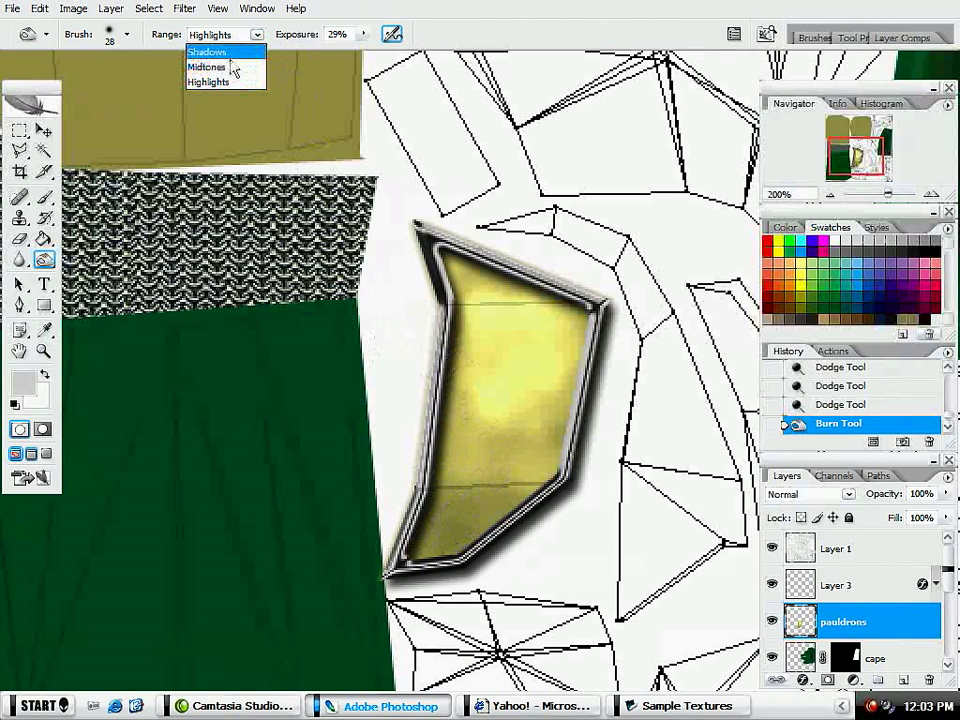
click(230, 52)
right_click(533, 448)
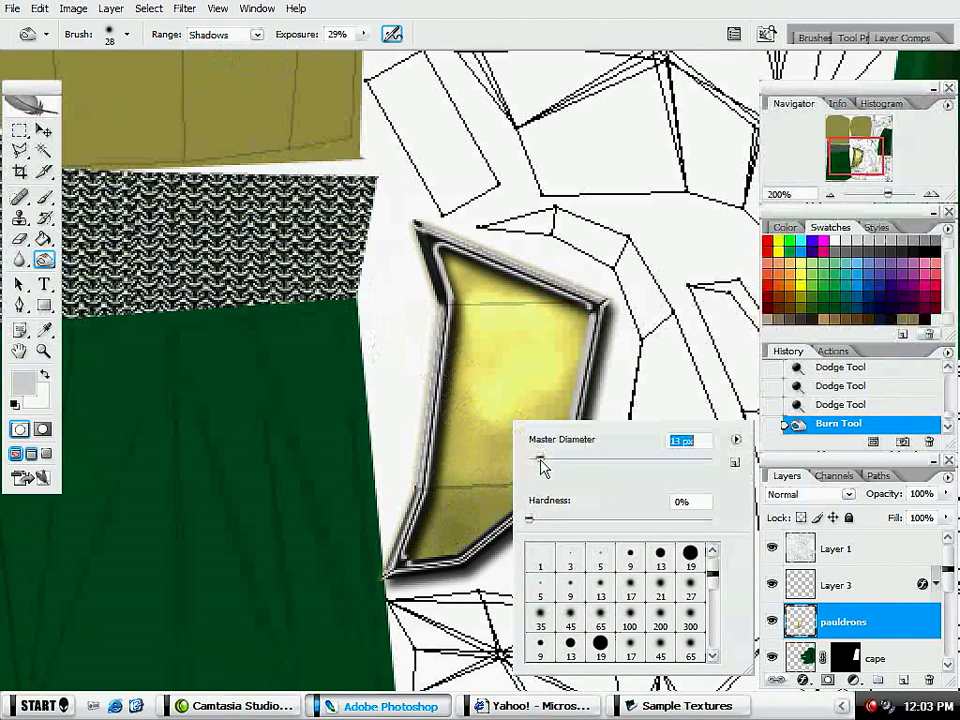
key(Return)
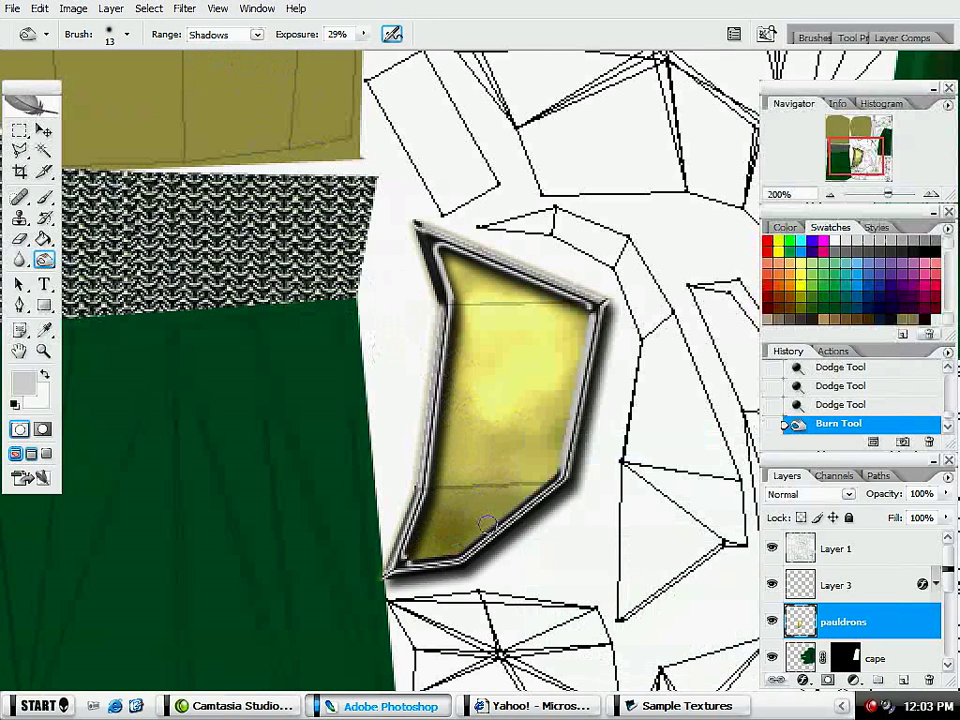
drag(480, 483, 436, 494)
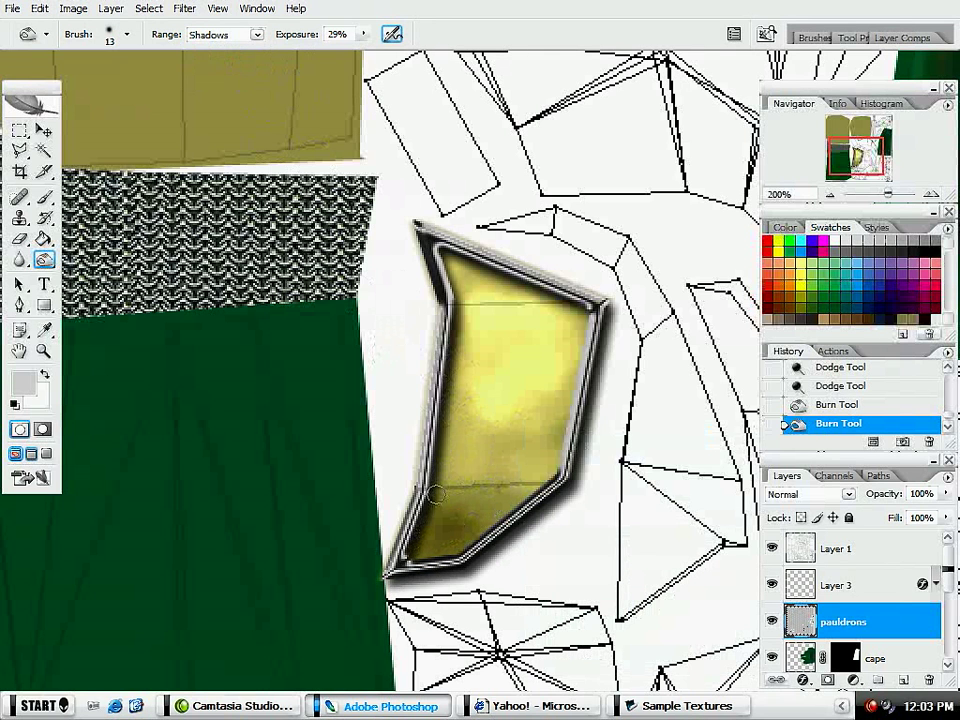
Step: Darken the pauldron's inner edge and lower section with the Burn tool in Shadows, enlarging the brush, and continue in Midtones
drag(446, 338, 428, 512)
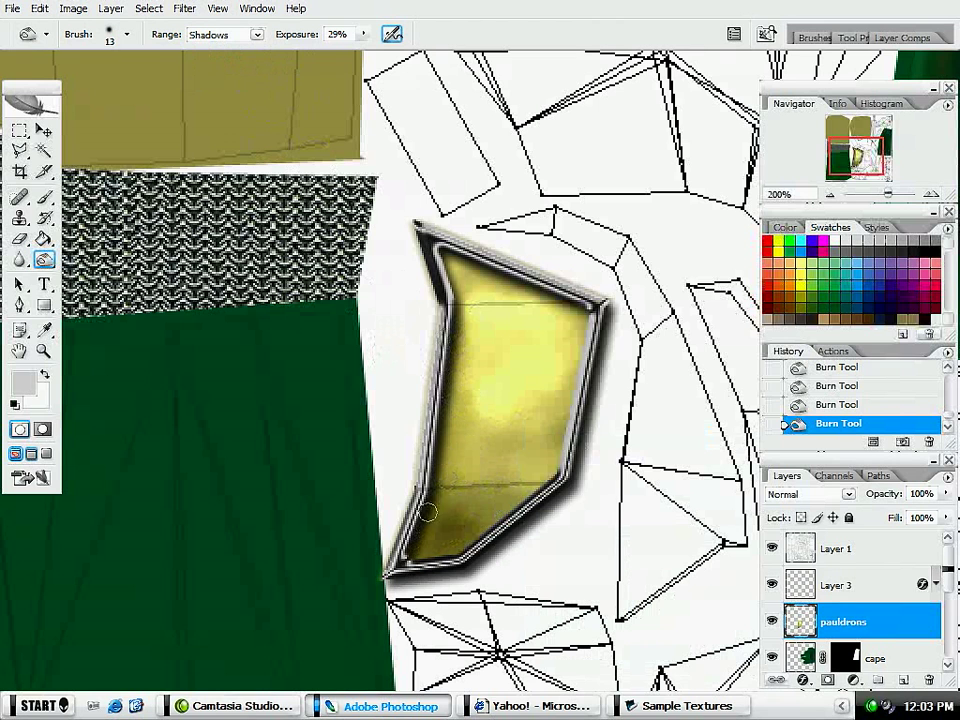
right_click(535, 497)
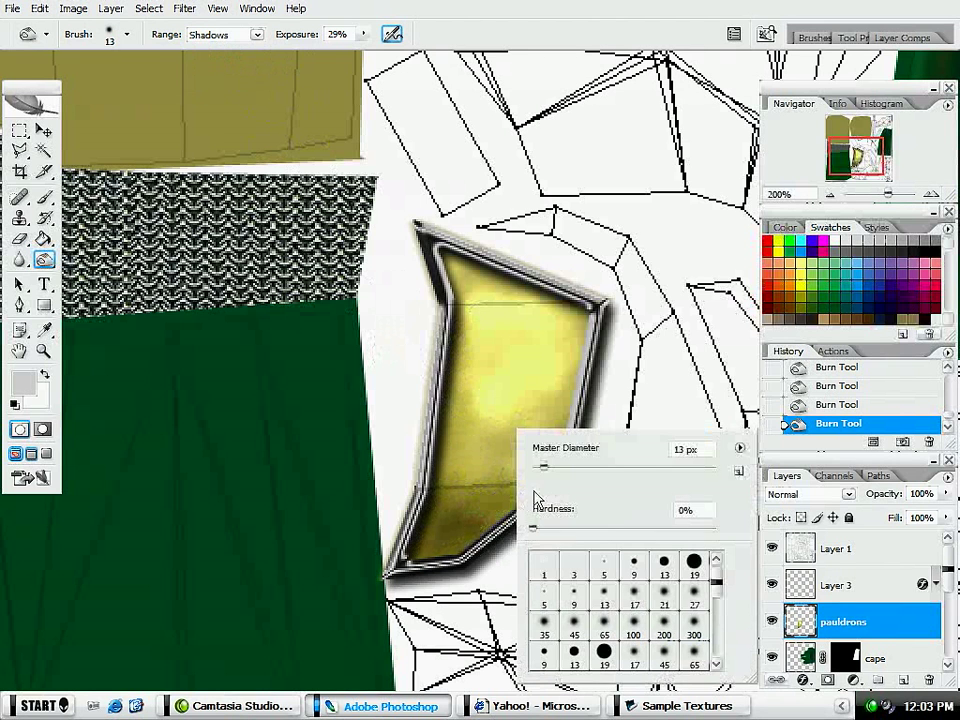
click(555, 468)
mouse_move(493, 482)
mouse_down()
mouse_move(526, 487)
mouse_move(508, 484)
mouse_move(510, 446)
mouse_move(540, 410)
mouse_move(474, 390)
mouse_up()
click(225, 34)
click(214, 64)
mouse_move(441, 498)
mouse_down()
mouse_move(446, 521)
mouse_move(440, 515)
mouse_move(482, 478)
mouse_move(445, 495)
mouse_move(553, 440)
mouse_move(503, 488)
mouse_up()
Step: Brighten the pauldron's middle with the Dodge tool in Highlights at 32% exposure, undoing the last stroke over the lower edge
mouse_move(443, 446)
mouse_down()
mouse_move(508, 452)
mouse_move(530, 440)
mouse_move(513, 411)
mouse_move(535, 372)
mouse_move(573, 362)
mouse_up()
key(shift+o)
key(shift+o)
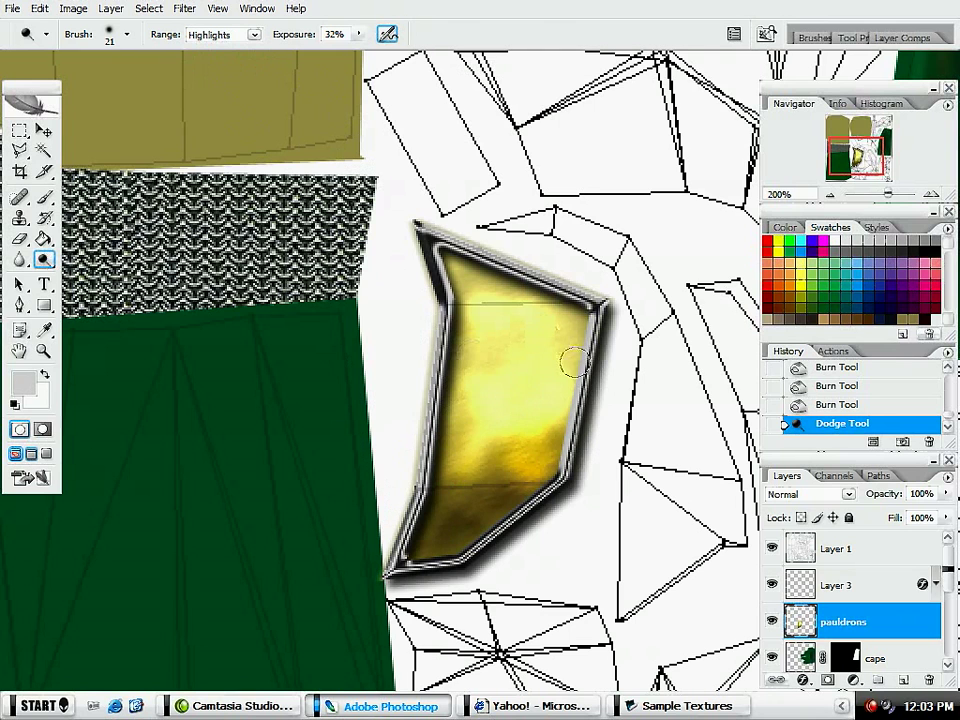
mouse_move(516, 475)
mouse_down()
mouse_move(544, 456)
mouse_move(544, 435)
mouse_move(519, 463)
mouse_move(557, 450)
mouse_move(596, 403)
mouse_move(636, 267)
mouse_up()
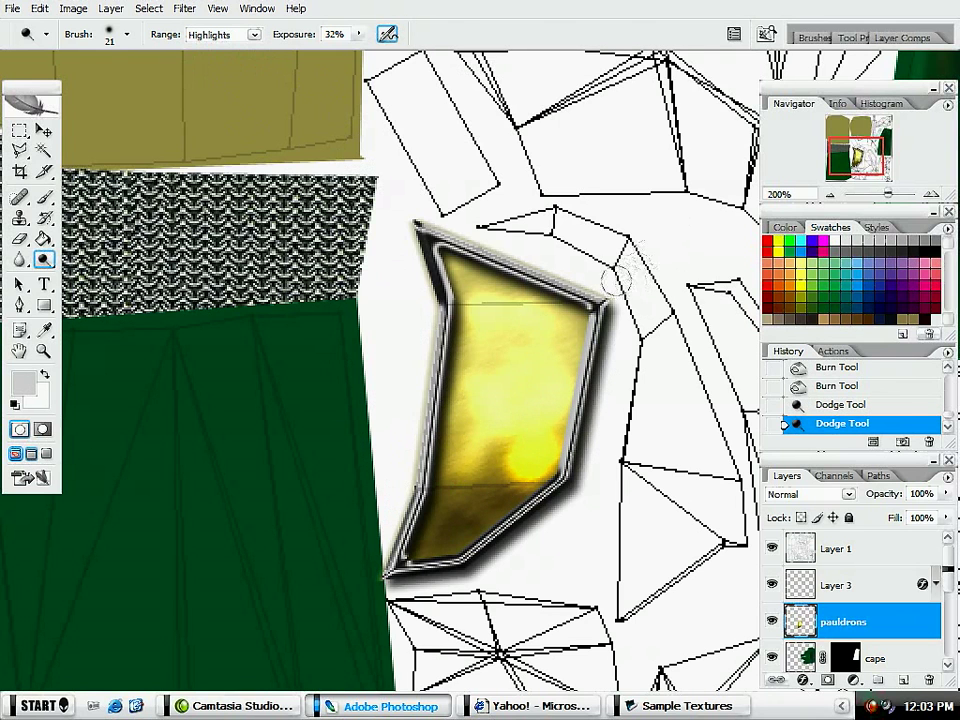
key(ctrl+z)
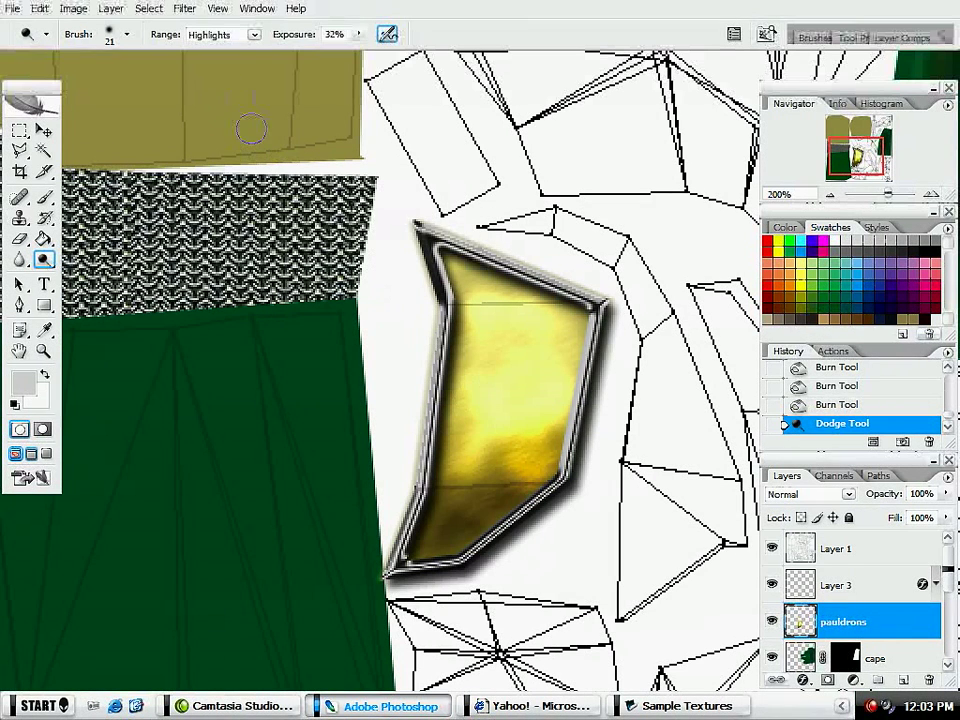
Step: Desaturate the pauldron's lower area with the Sponge tool at 19% flow and a 65 px brush
key(shift+o)
key(shift+o)
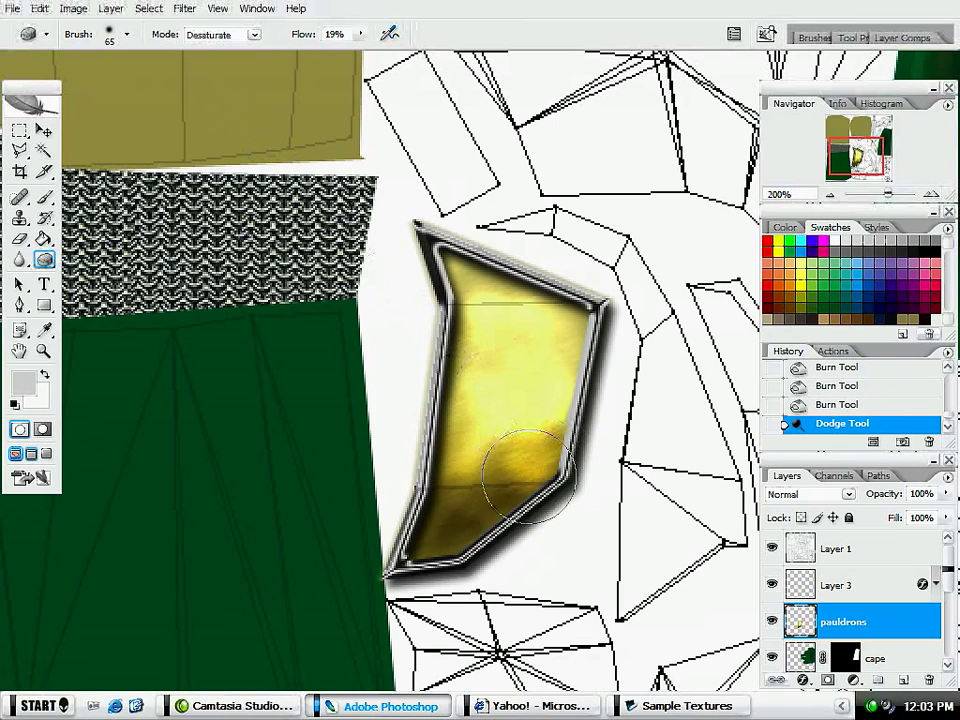
mouse_move(528, 497)
mouse_down()
mouse_move(495, 480)
mouse_move(472, 478)
mouse_move(450, 534)
mouse_move(471, 536)
mouse_move(514, 489)
mouse_up()
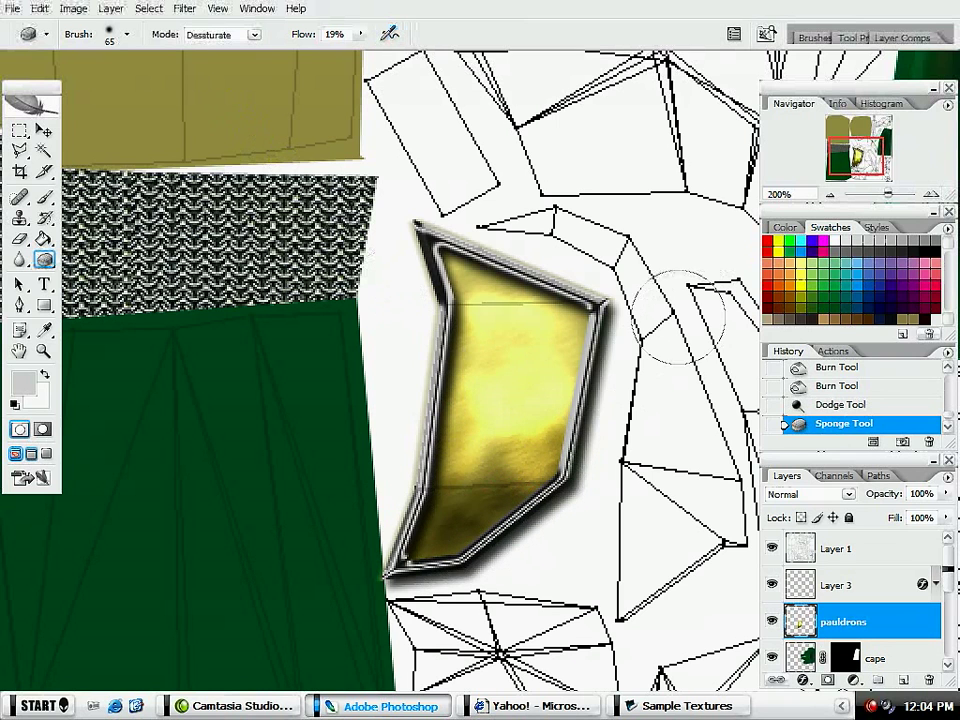
Step: Dodge the pauldron's middle in Highlights, and its upper and lower areas in Midtones, with a 21 px brush at 32% exposure
key(shift+o)
key(shift+o)
mouse_move(495, 448)
mouse_down()
mouse_move(525, 501)
mouse_move(520, 488)
mouse_move(510, 501)
mouse_move(535, 454)
mouse_move(573, 430)
mouse_move(523, 435)
mouse_move(500, 473)
mouse_move(506, 479)
mouse_move(521, 388)
mouse_up()
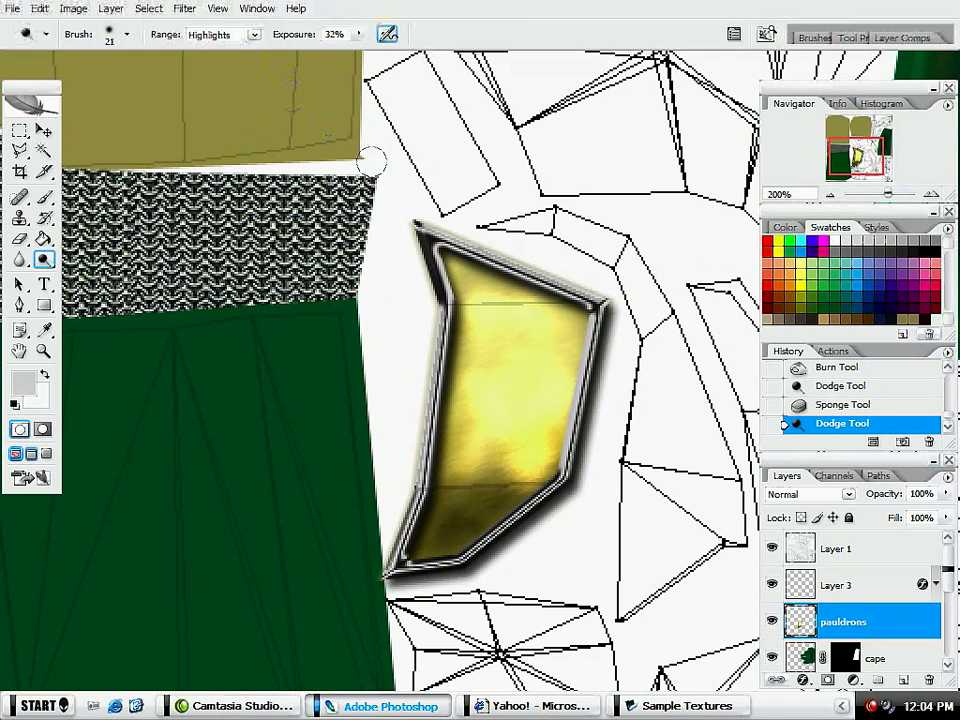
click(224, 34)
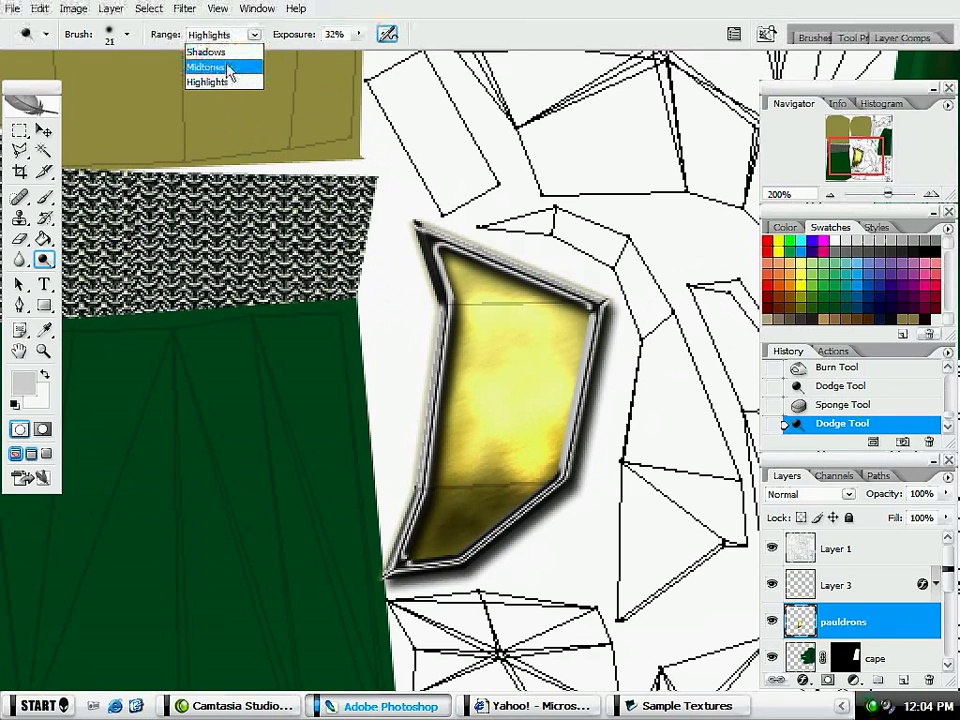
click(230, 69)
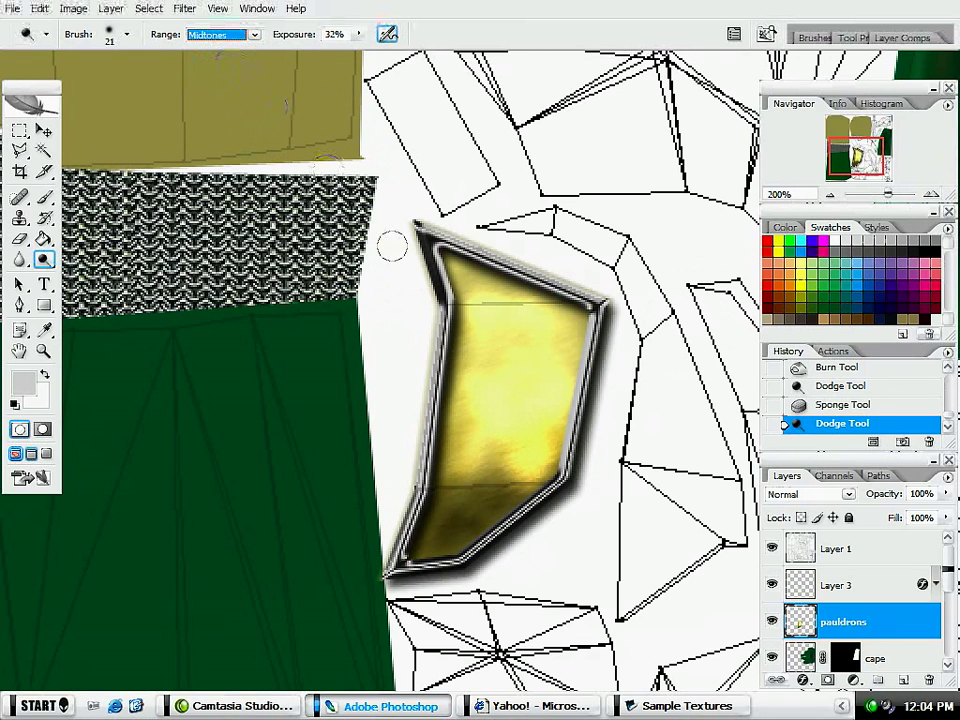
drag(455, 295, 493, 336)
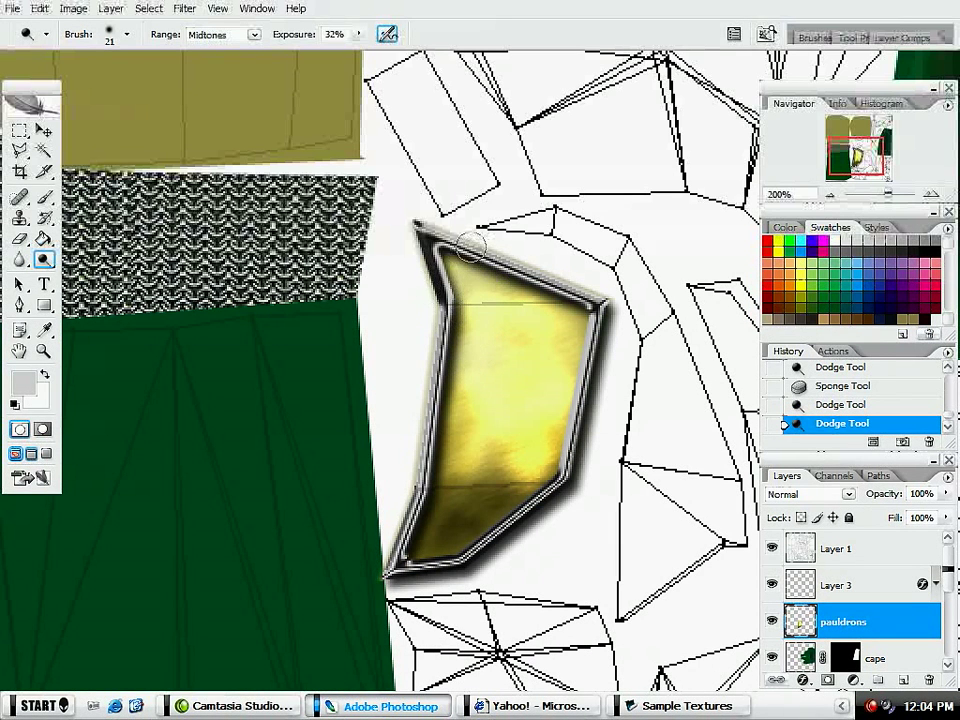
mouse_move(434, 548)
mouse_down()
mouse_move(480, 495)
mouse_move(465, 510)
mouse_up()
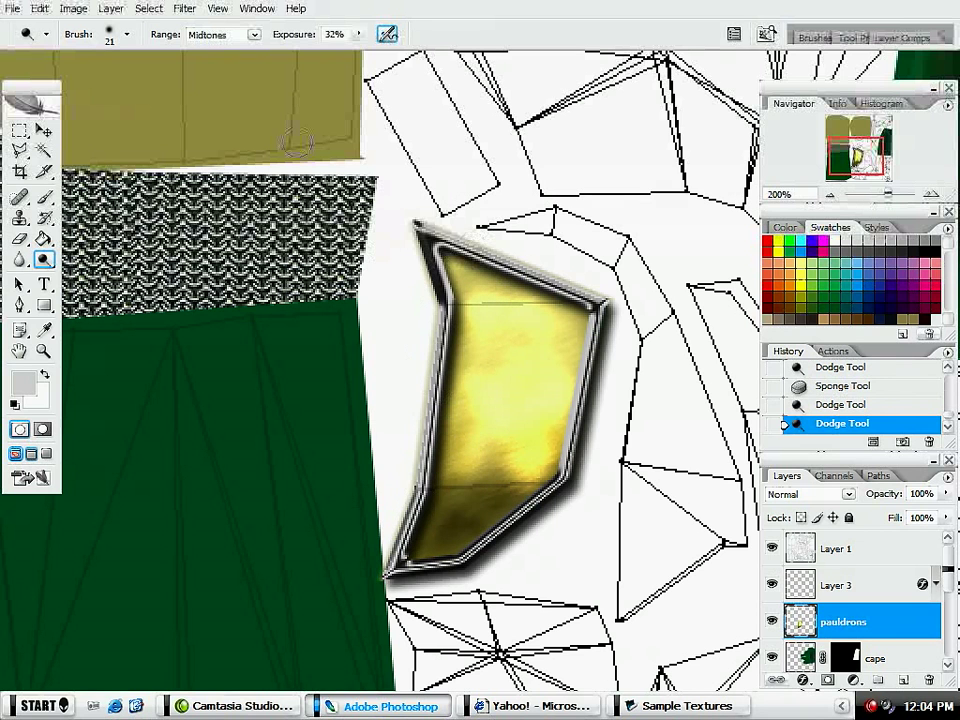
Step: Brighten the pauldron's lower section with the Dodge tool set to Highlights, and hide the Layer 1 wireframe
click(215, 34)
click(223, 81)
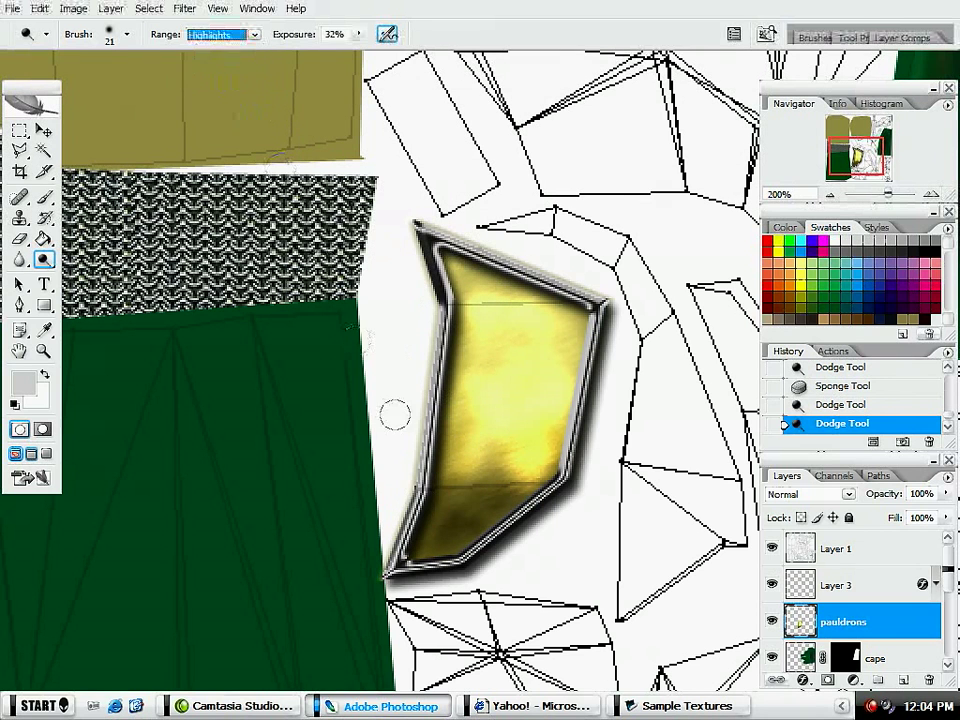
drag(452, 528, 531, 476)
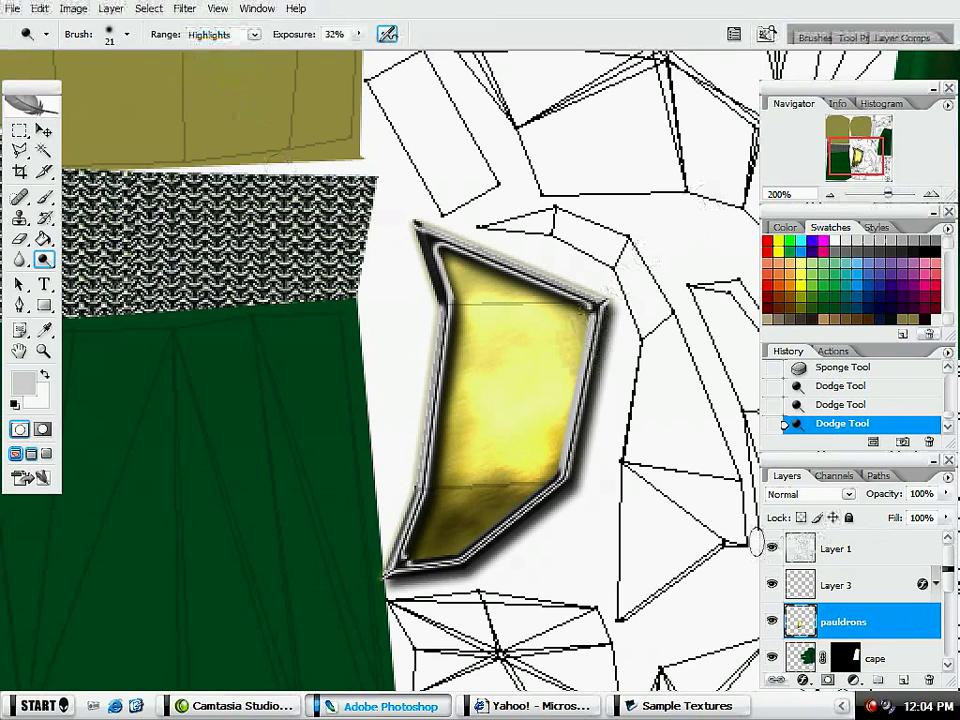
click(772, 549)
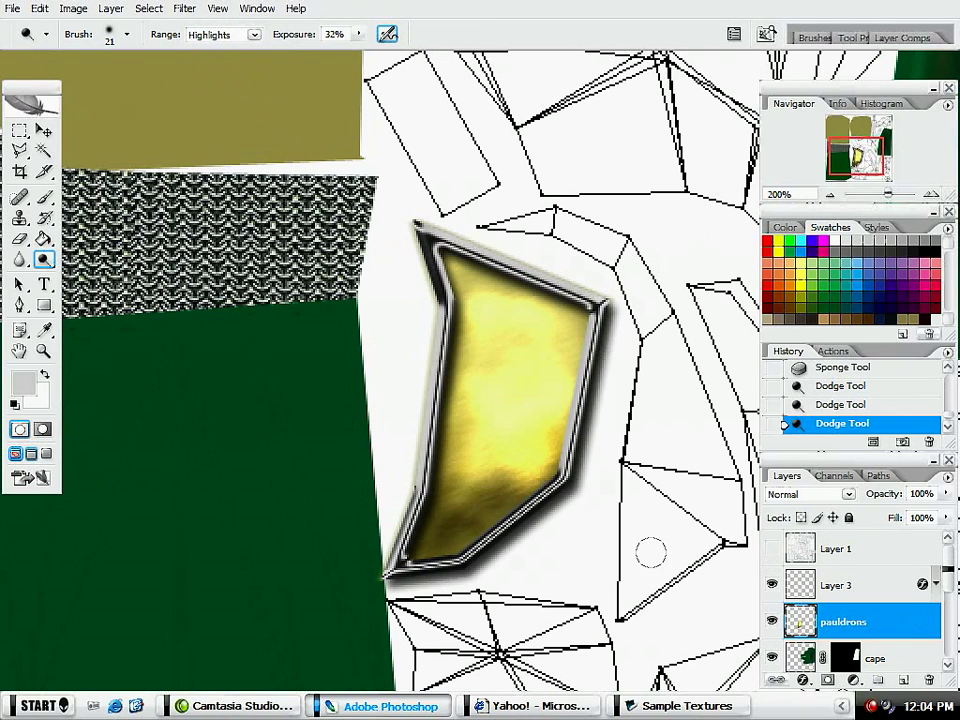
Step: Open fourth.max from the tutorials folder in 3ds max and return to the texture document in Photoshop
click(687, 706)
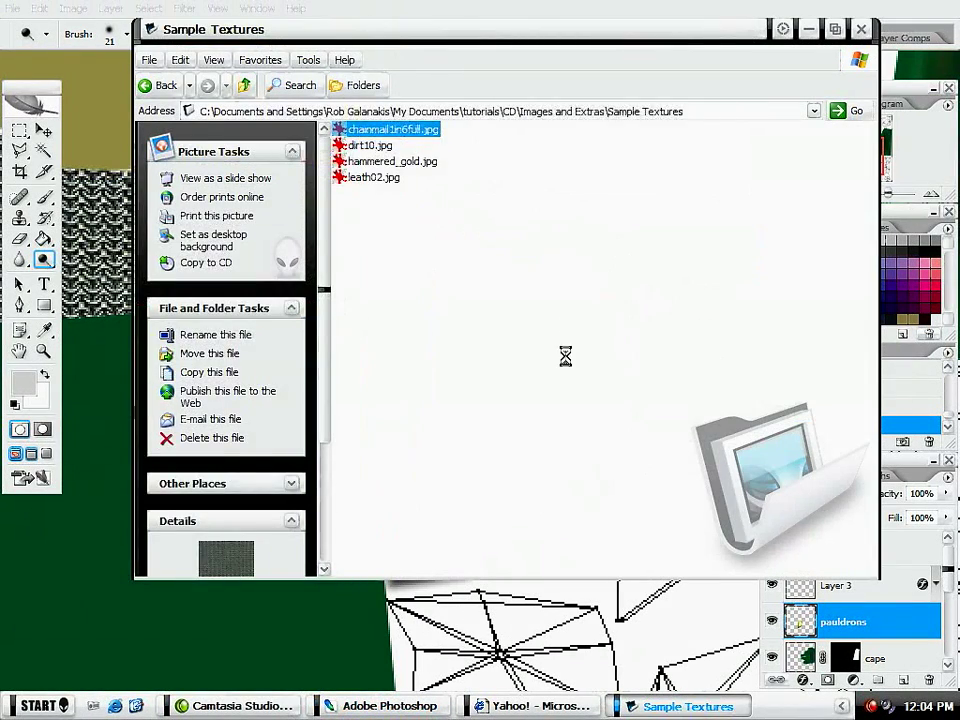
key(BackSpace)
key(BackSpace)
key(BackSpace)
click(467, 418)
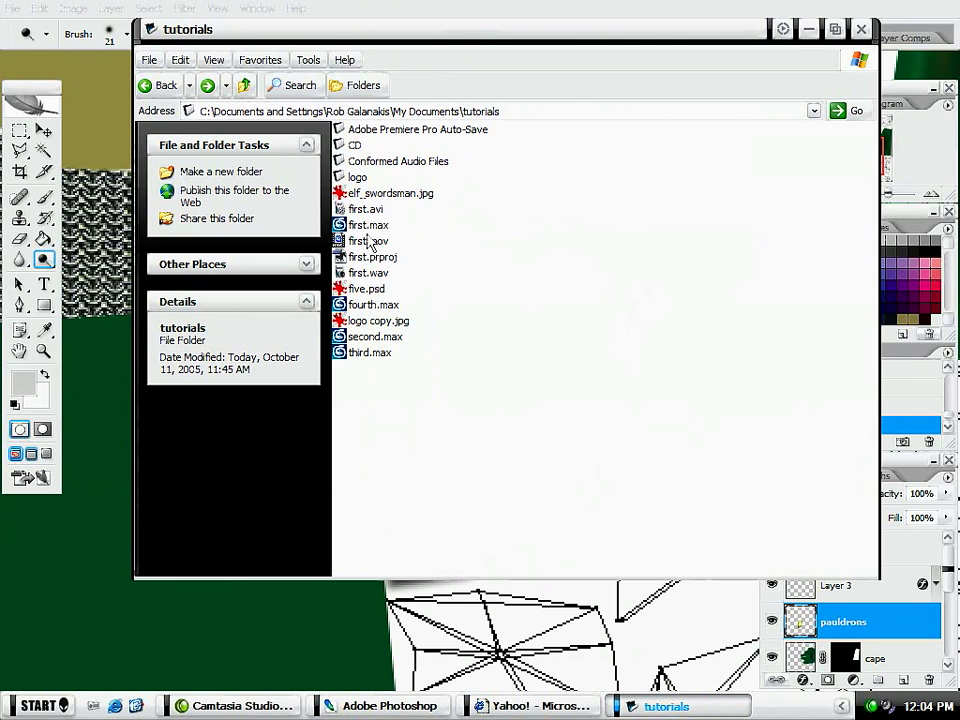
click(369, 308)
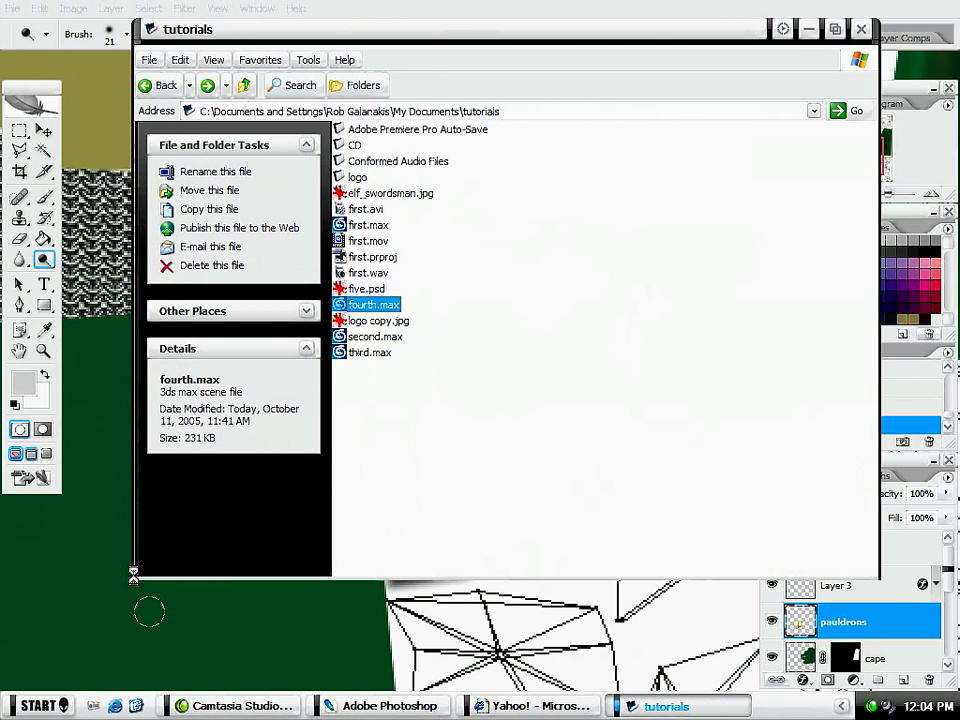
click(150, 610)
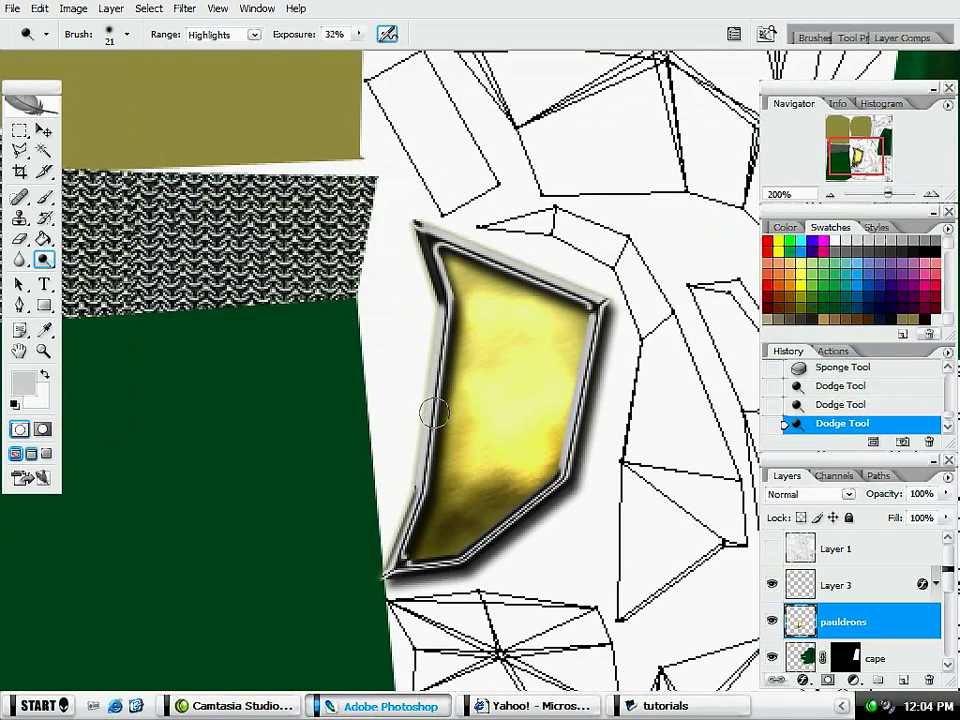
Step: Unlock Layer 1 copy, turn its background grey by lowering the Levels white output to 137, and lock the layer again
key(ctrl+minus)
key(ctrl+minus)
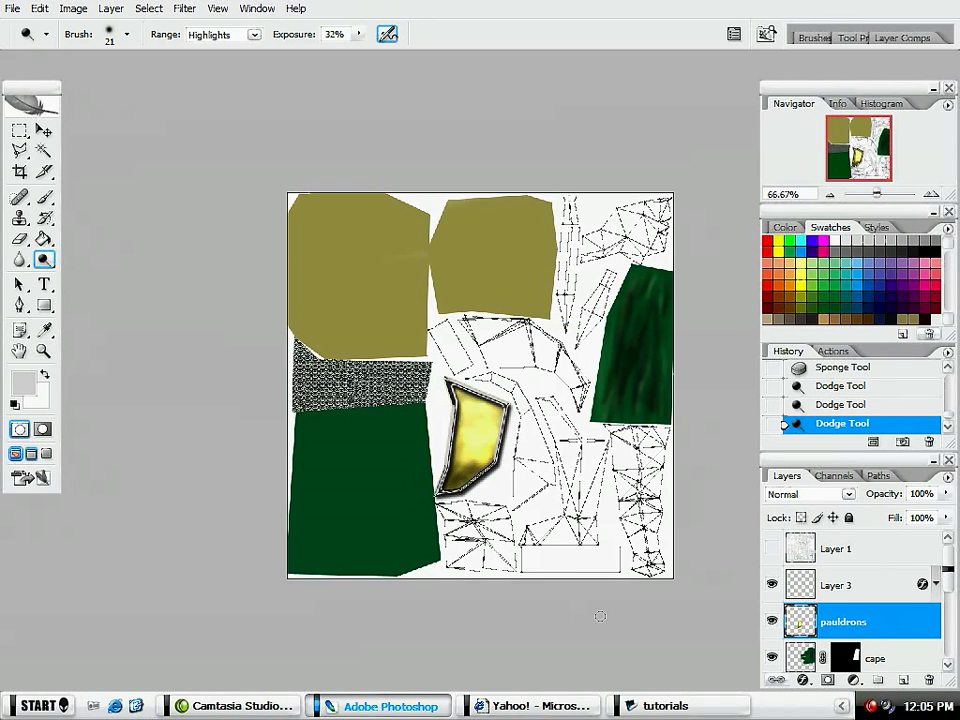
key(ctrl+plus)
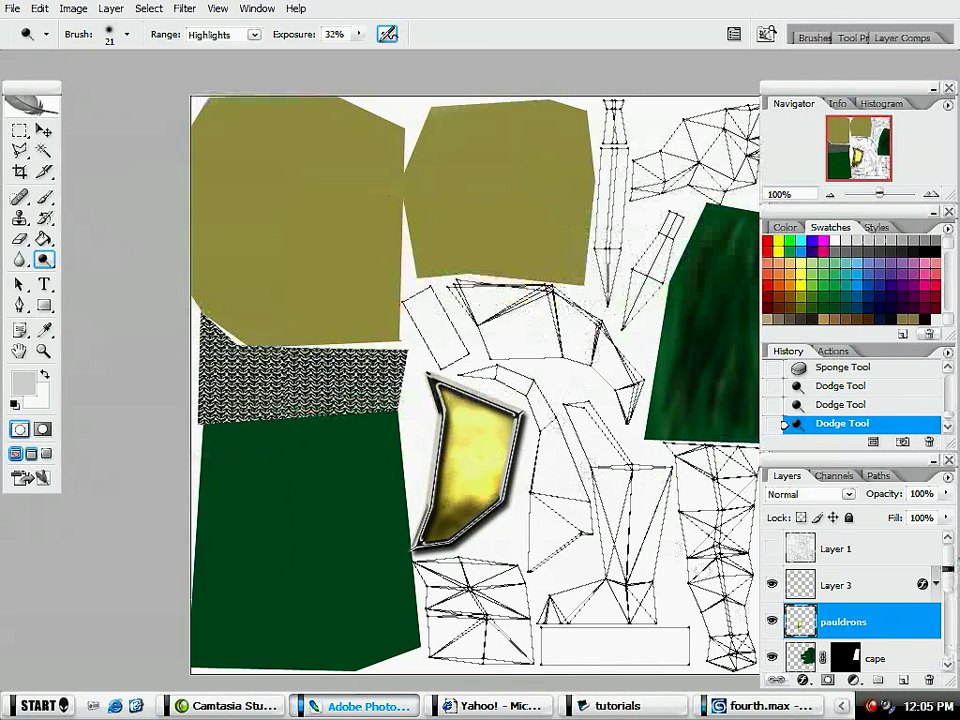
scroll(880, 610, down, 5)
click(895, 660)
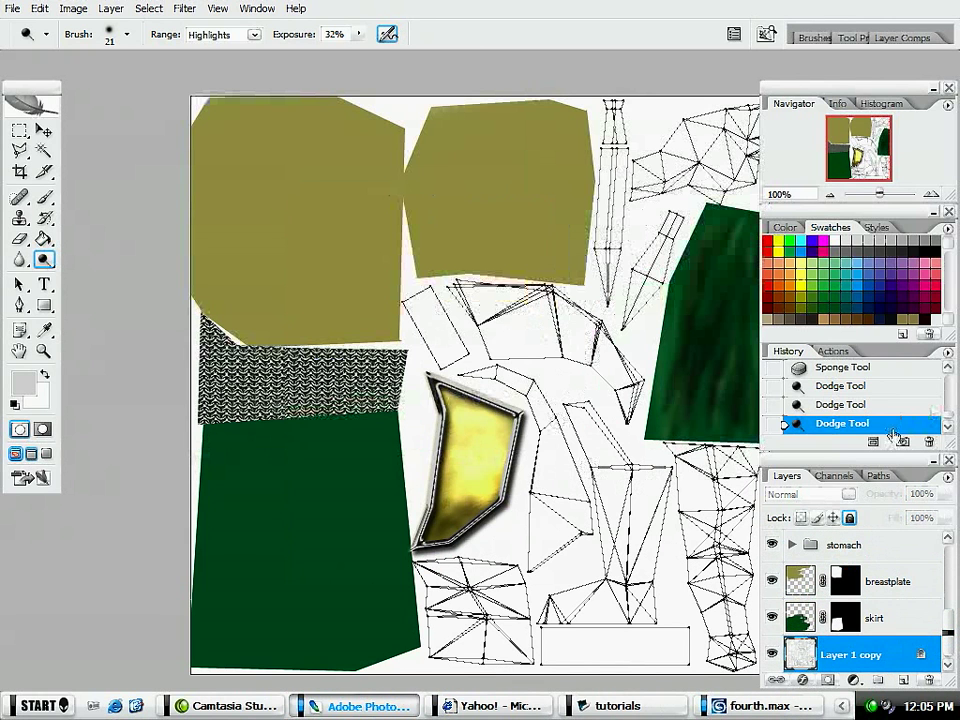
click(851, 518)
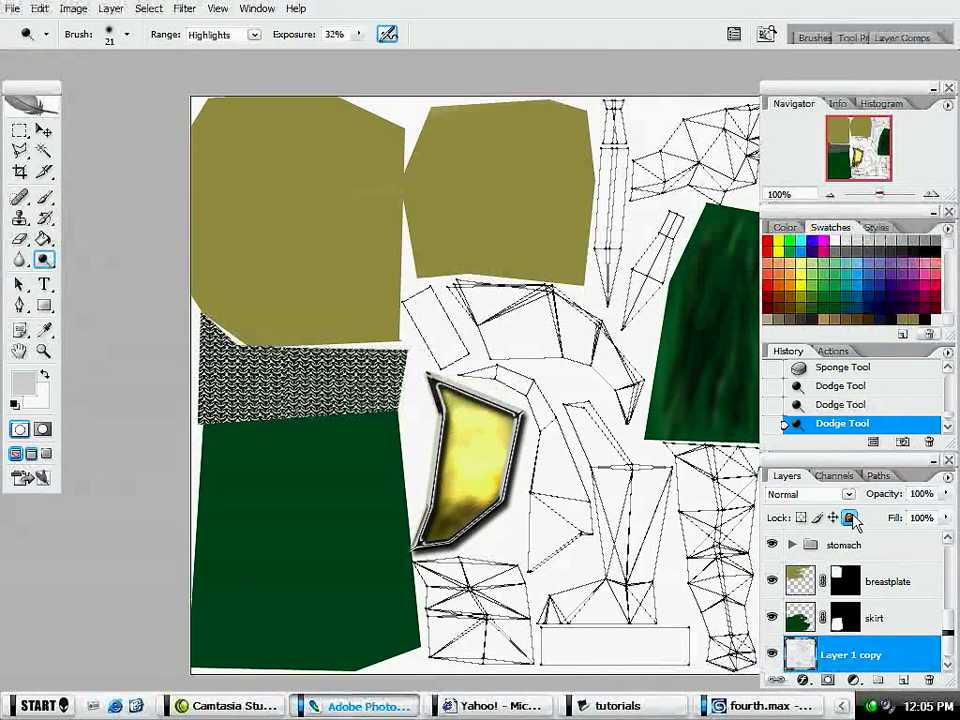
key(ctrl+l)
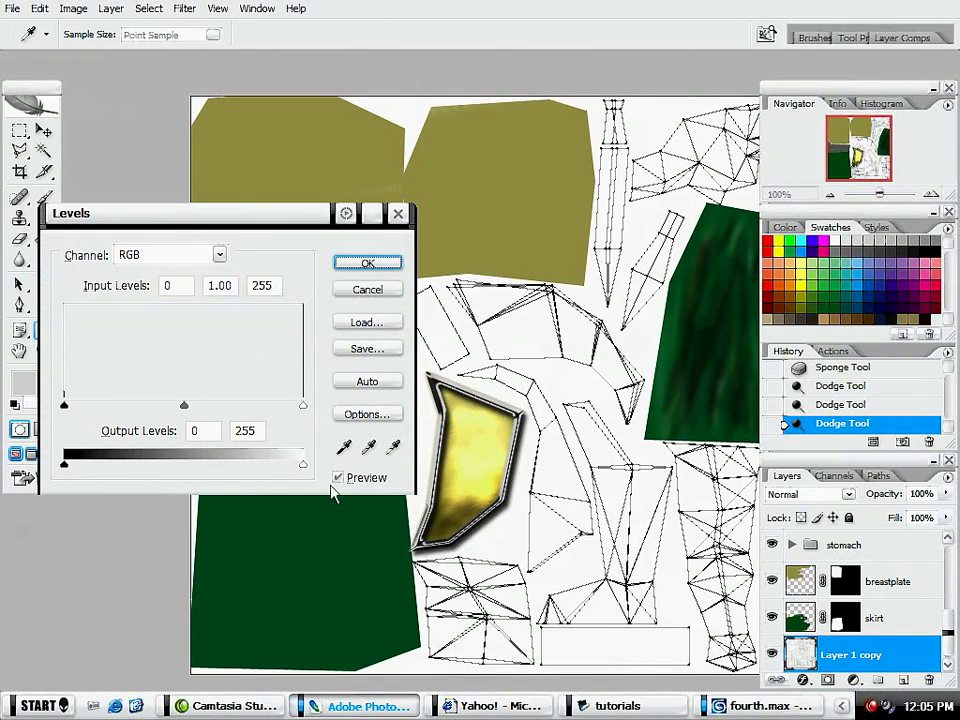
drag(305, 466, 193, 466)
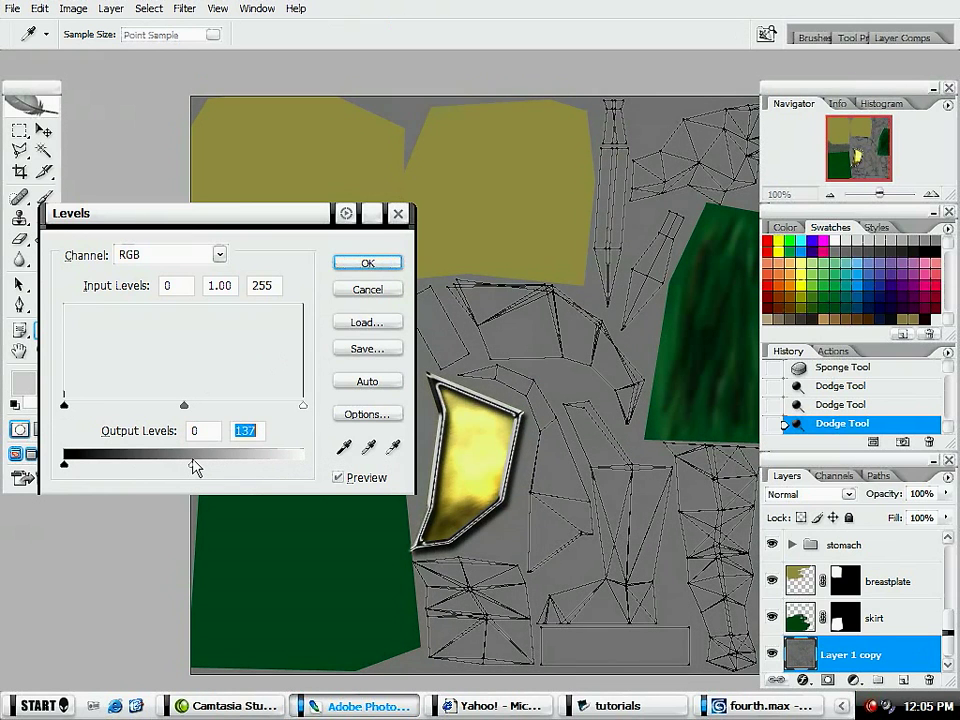
click(372, 264)
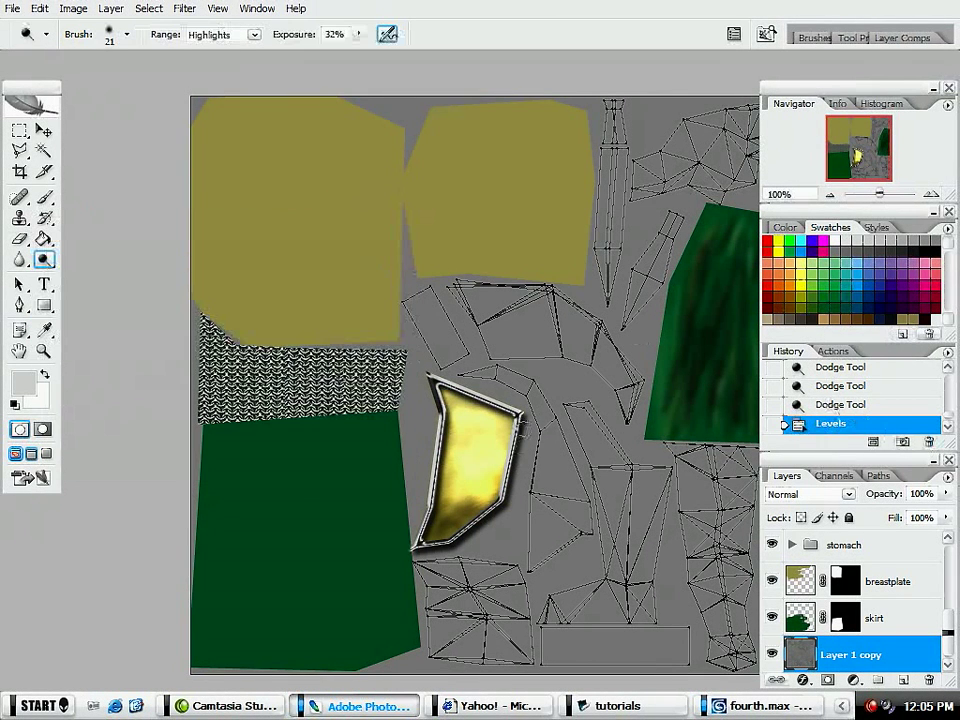
click(849, 518)
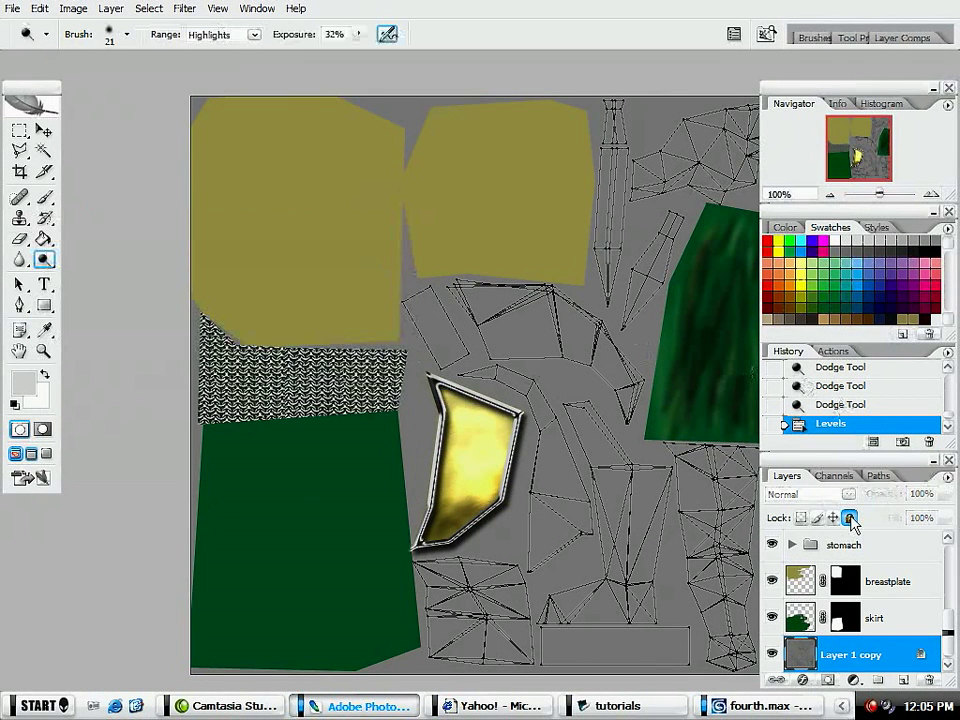
drag(589, 336, 541, 282)
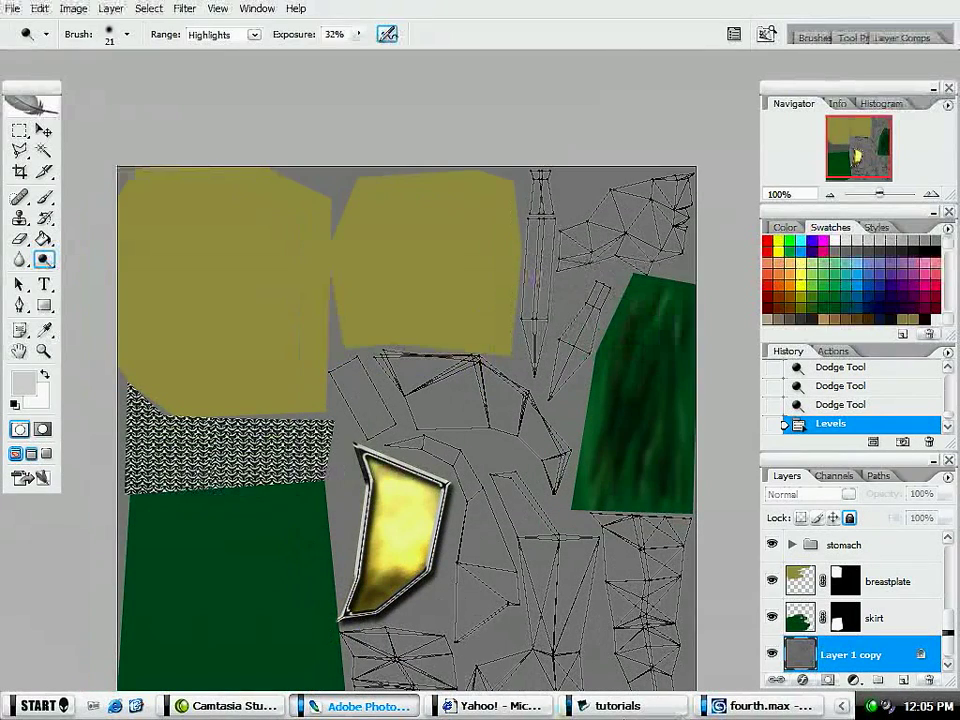
Step: Switch to fourth.max in 3ds max and open the Material Editor on the 04 - Default material
click(760, 706)
click(323, 466)
drag(276, 430, 424, 476)
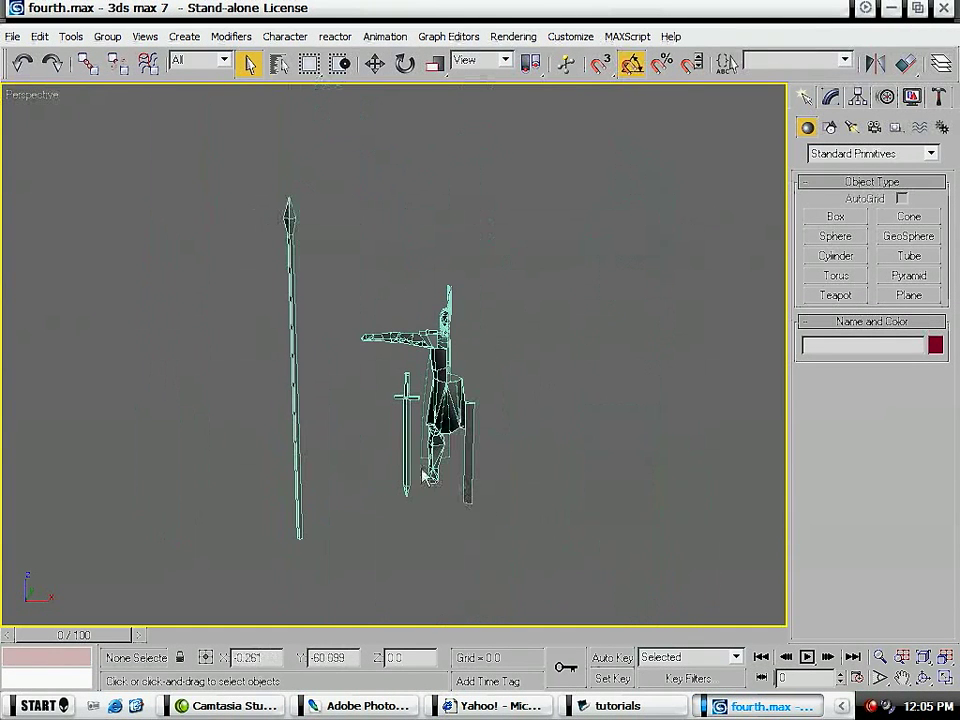
drag(281, 482, 411, 461)
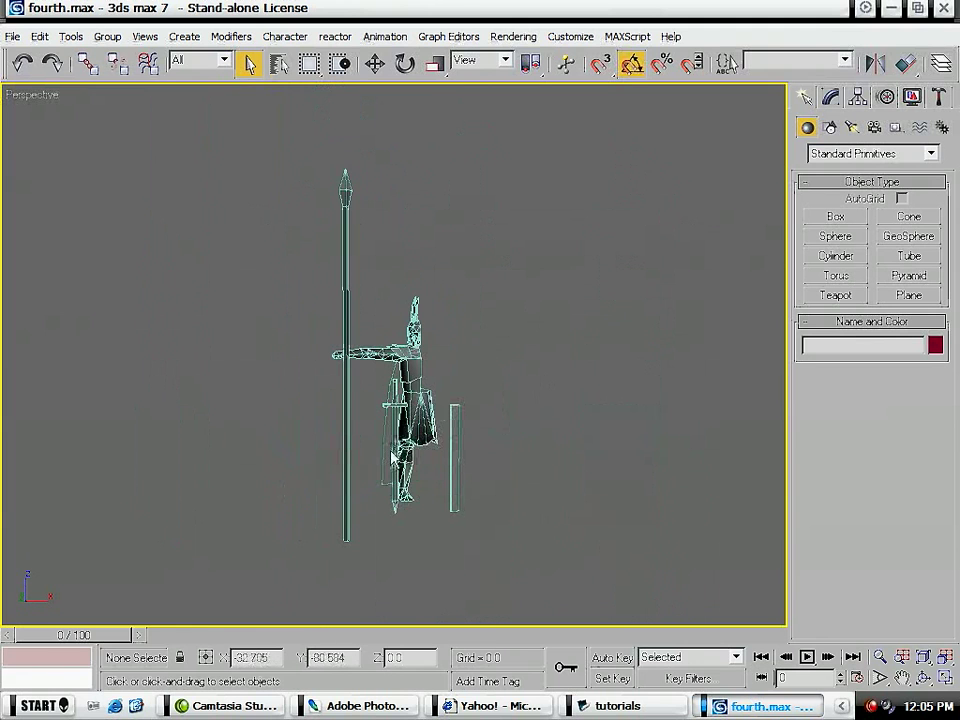
key(m)
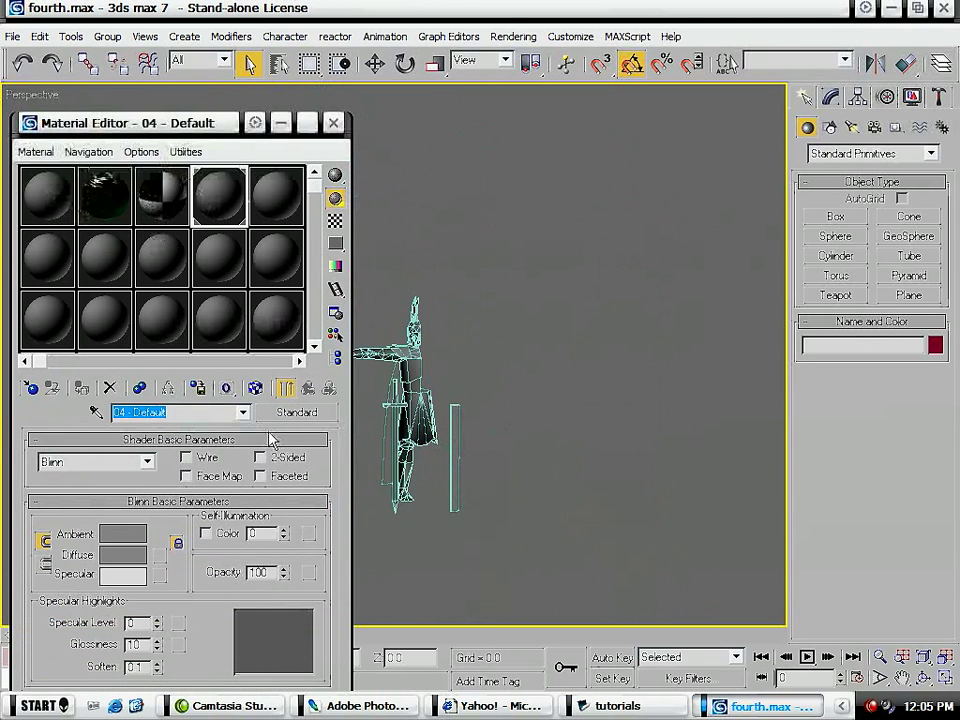
Step: Assign five.psd from the tutorials folder as the diffuse bitmap with Collapsed Layer, show it on the model, and close the Material Editor
click(159, 555)
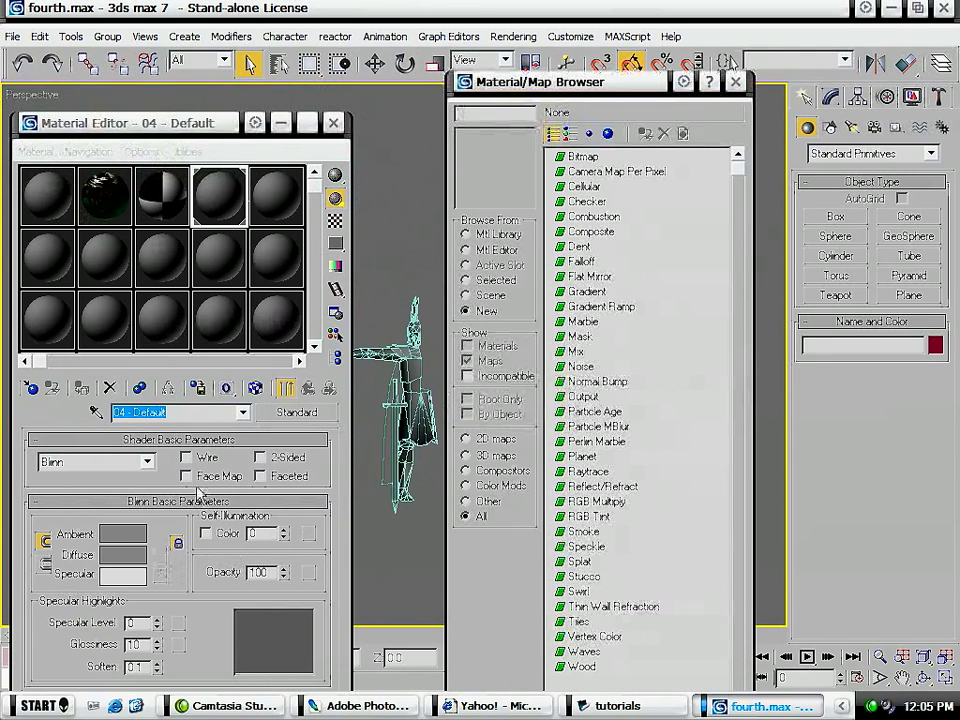
click(584, 186)
click(584, 158)
double_click(584, 158)
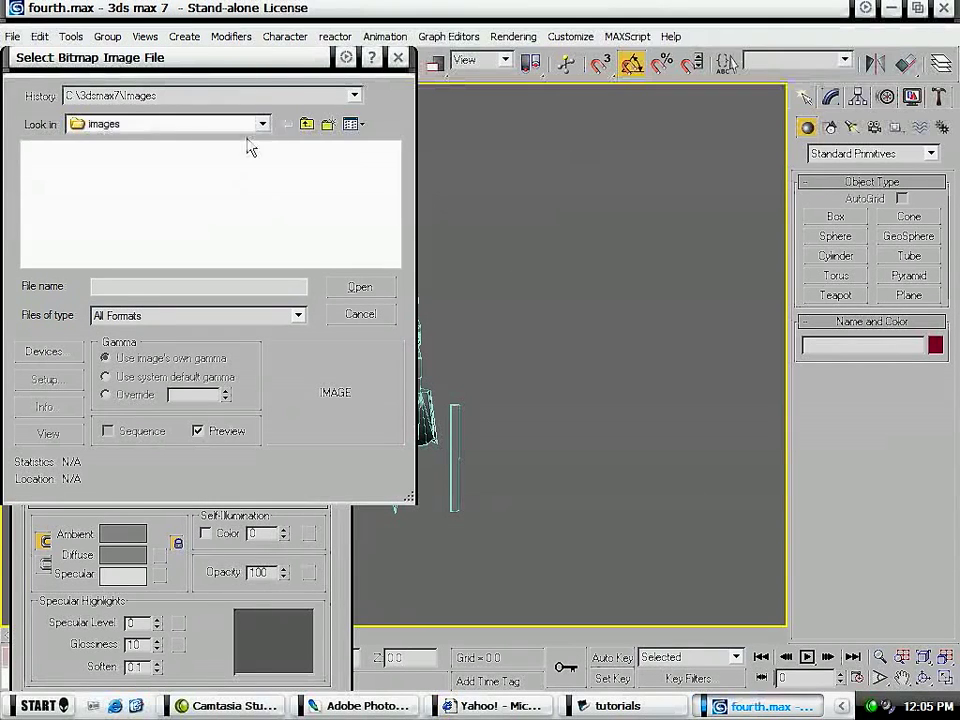
click(268, 96)
click(268, 124)
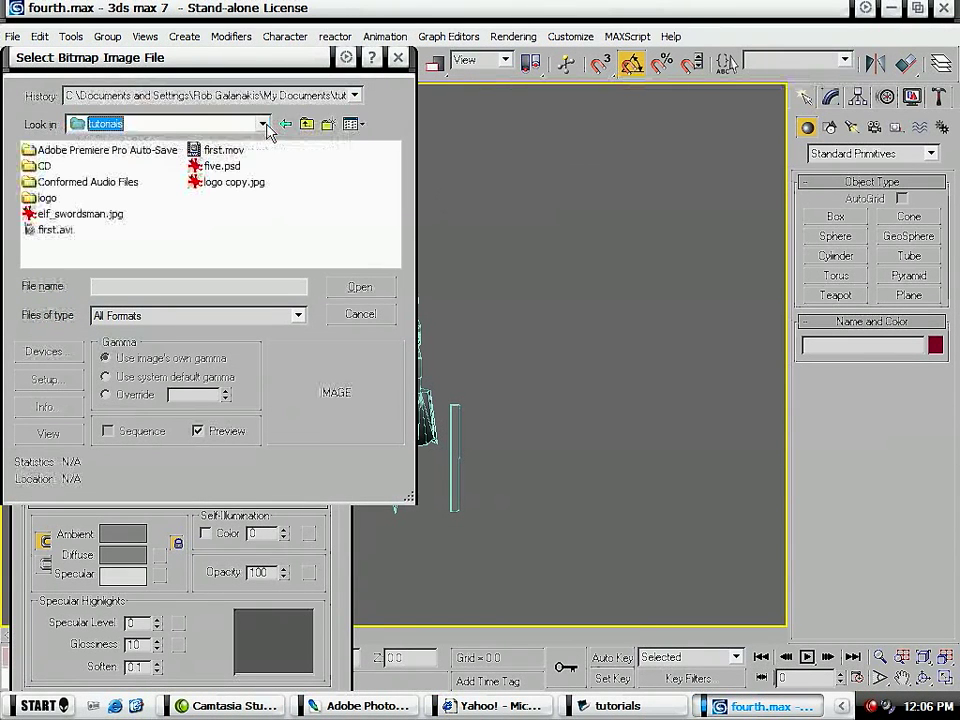
double_click(240, 168)
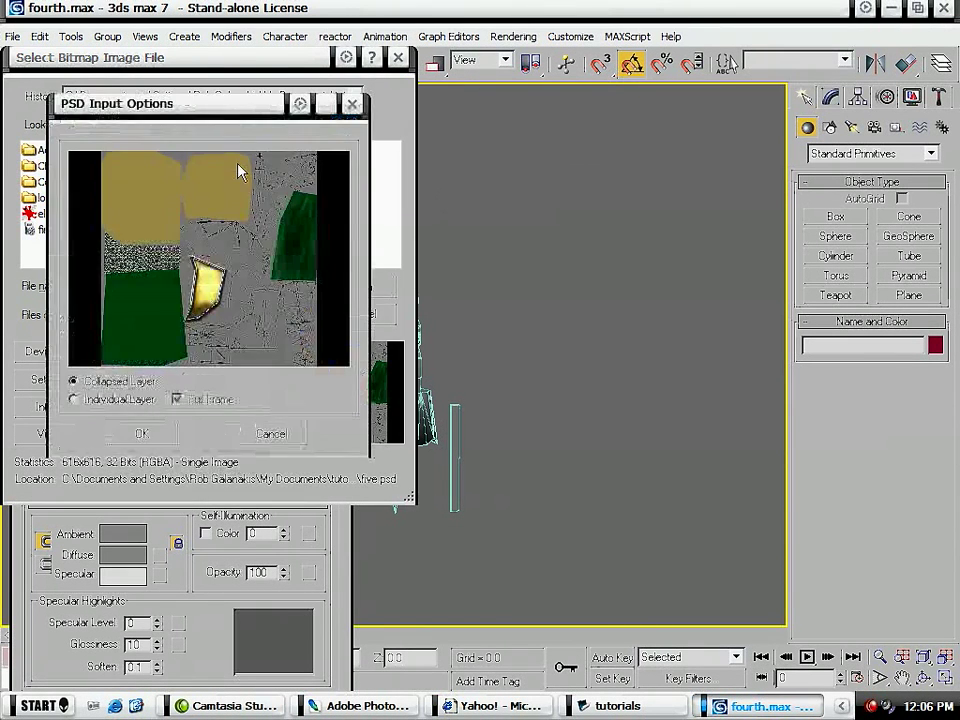
click(150, 437)
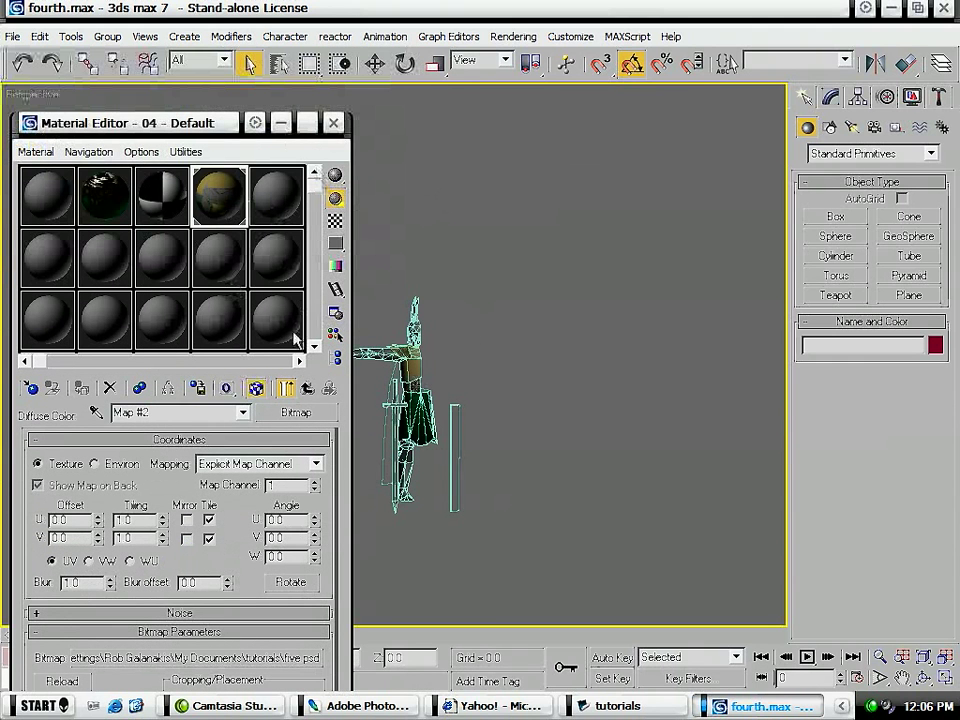
click(333, 122)
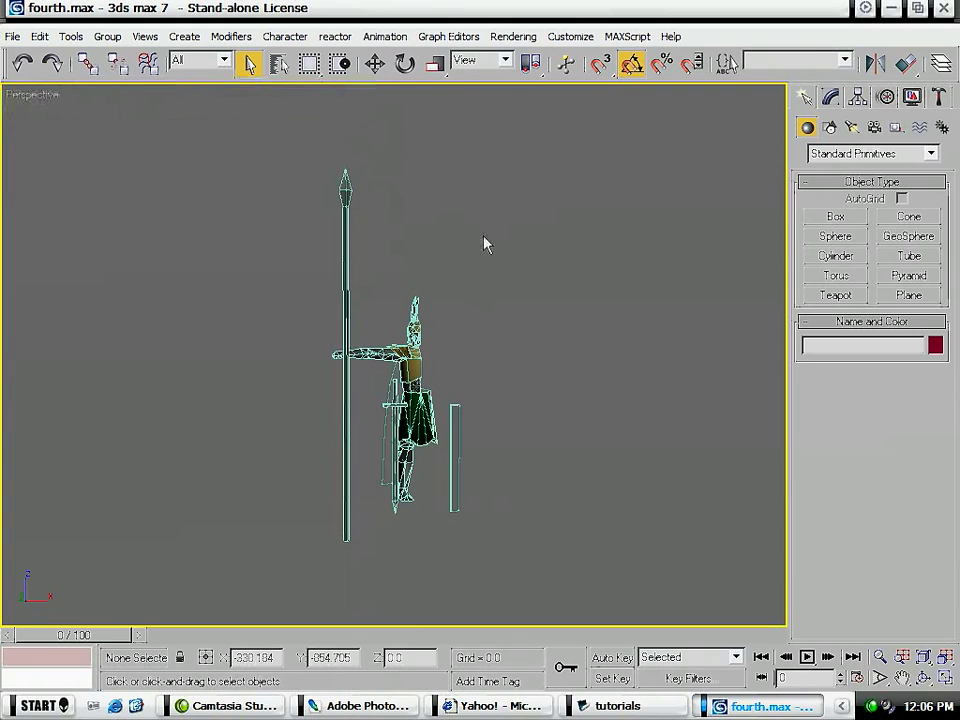
Step: Turn off the edged-faces display and inspect the texture on the character's shoulder pauldron up close
key(F4)
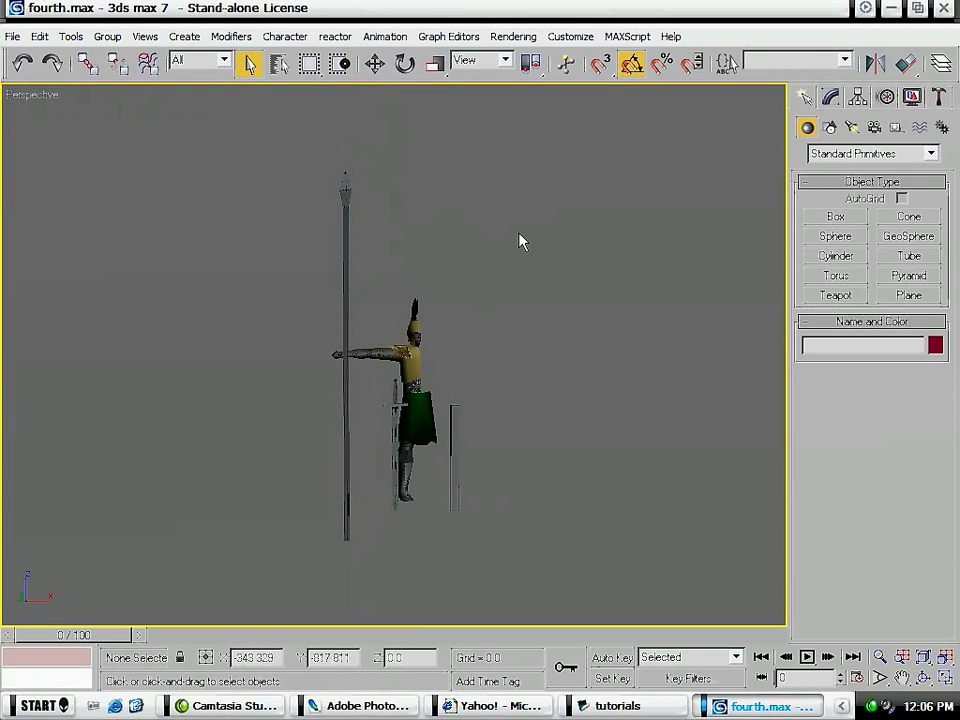
drag(411, 401, 499, 453)
scroll(311, 358, up, 5)
drag(245, 310, 786, 435)
drag(264, 501, 519, 398)
scroll(331, 446, up, 4)
drag(158, 516, 351, 389)
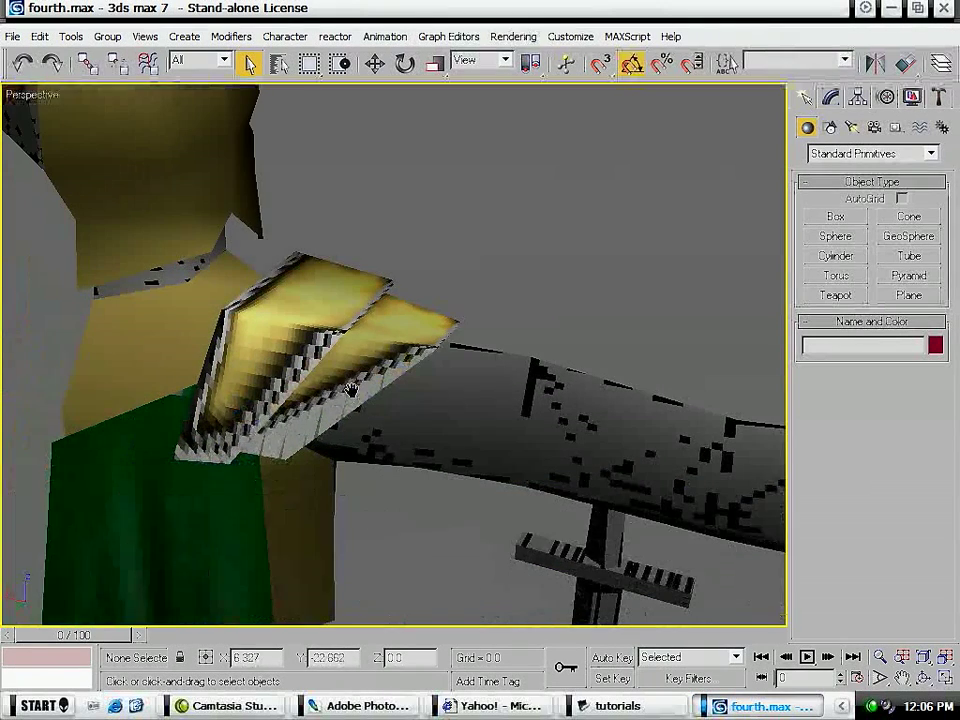
Step: Select the character mesh and pick both overlapping plates of the shoulder pauldron as elements
click(282, 437)
scroll(688, 401, down, 4)
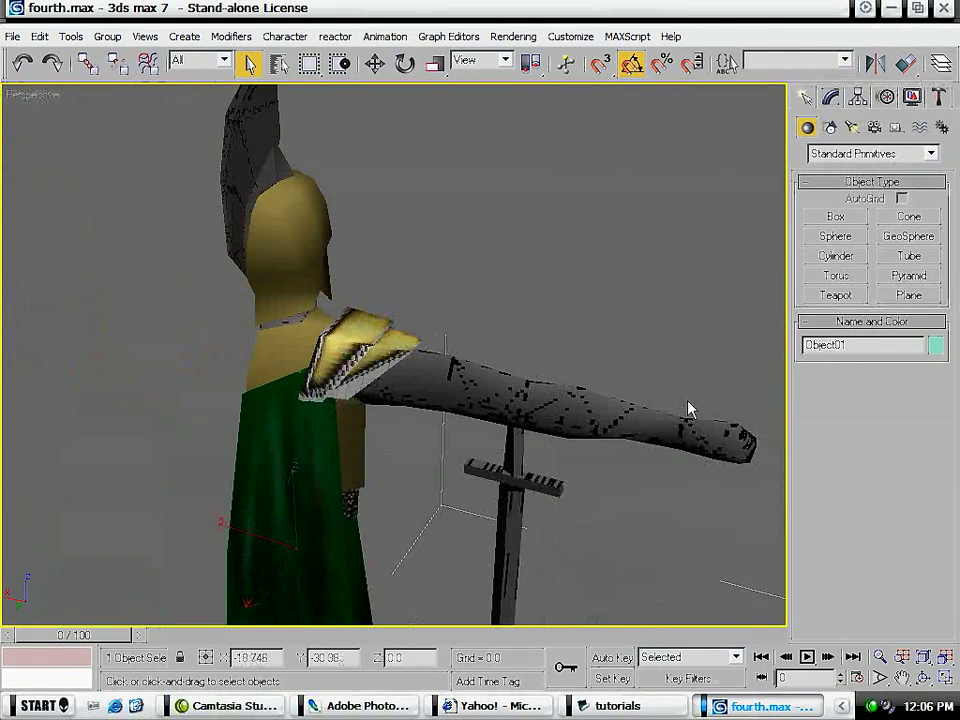
key(5)
click(366, 369)
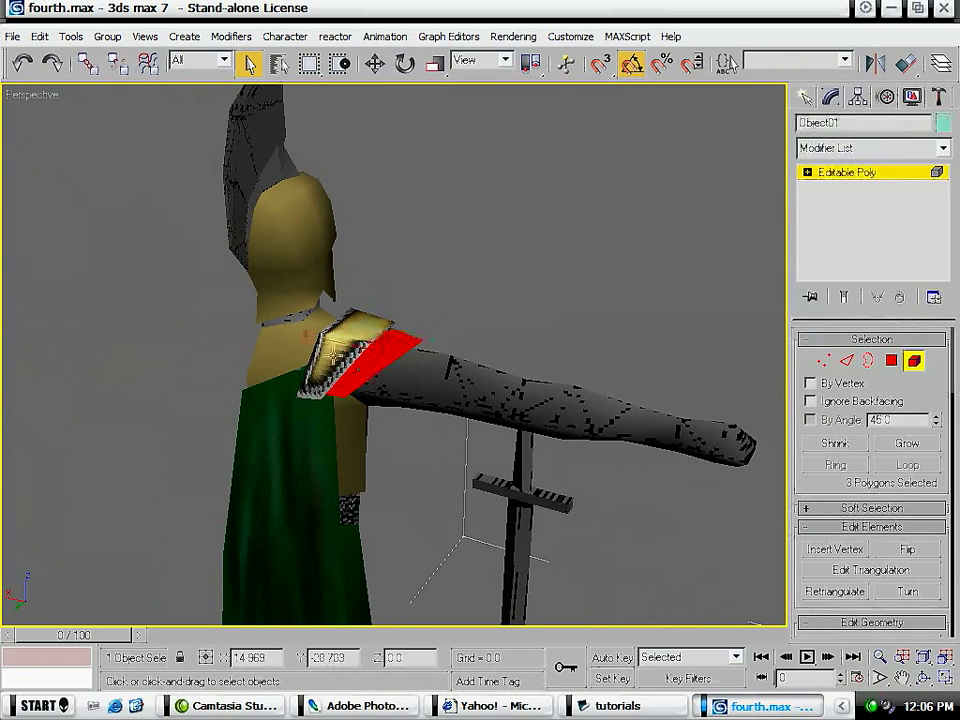
Step: Apply an Unwrap UVW modifier to the selected pauldron plates and open the UV editor
click(846, 148)
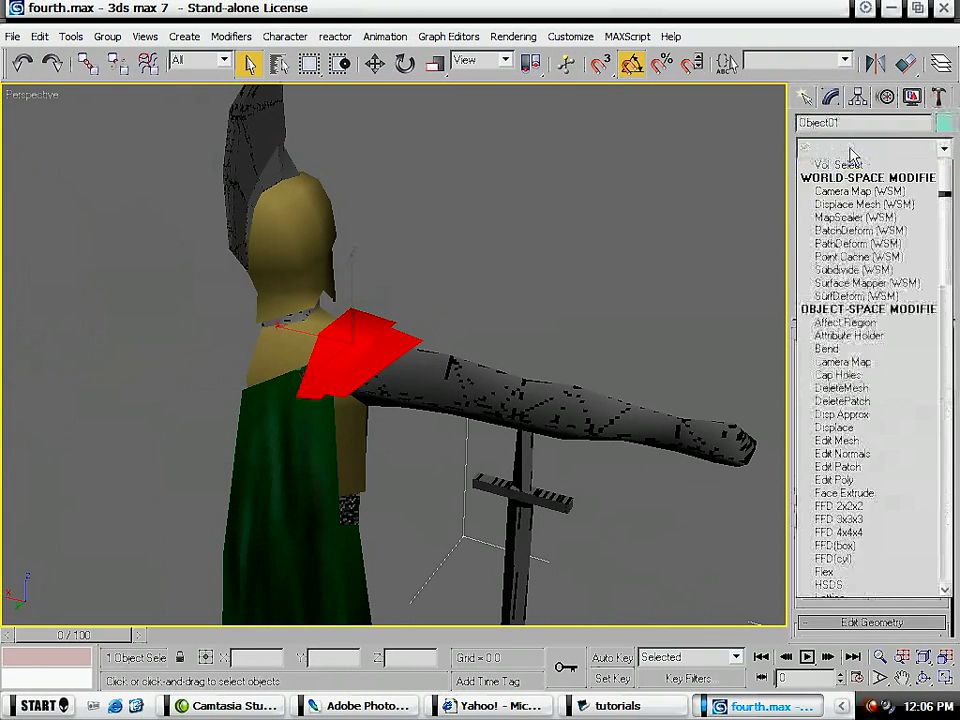
scroll(830, 420, down, 15)
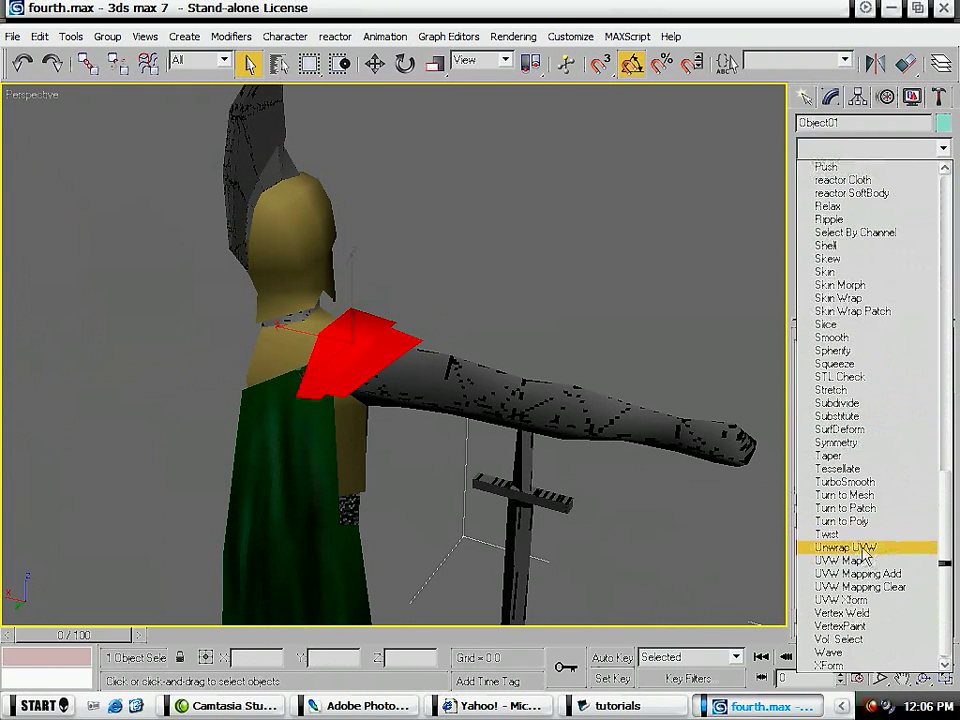
click(845, 547)
click(856, 522)
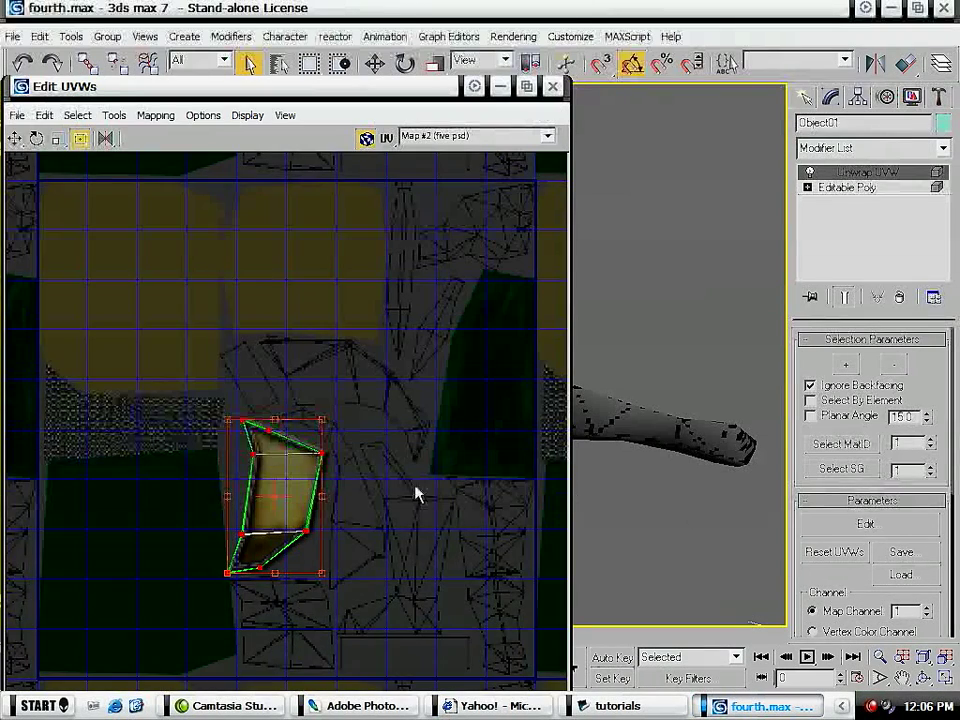
Step: Examine the pauldron's UV outline against the painted trim and compare it with the plate edges on the model
drag(330, 517, 247, 442)
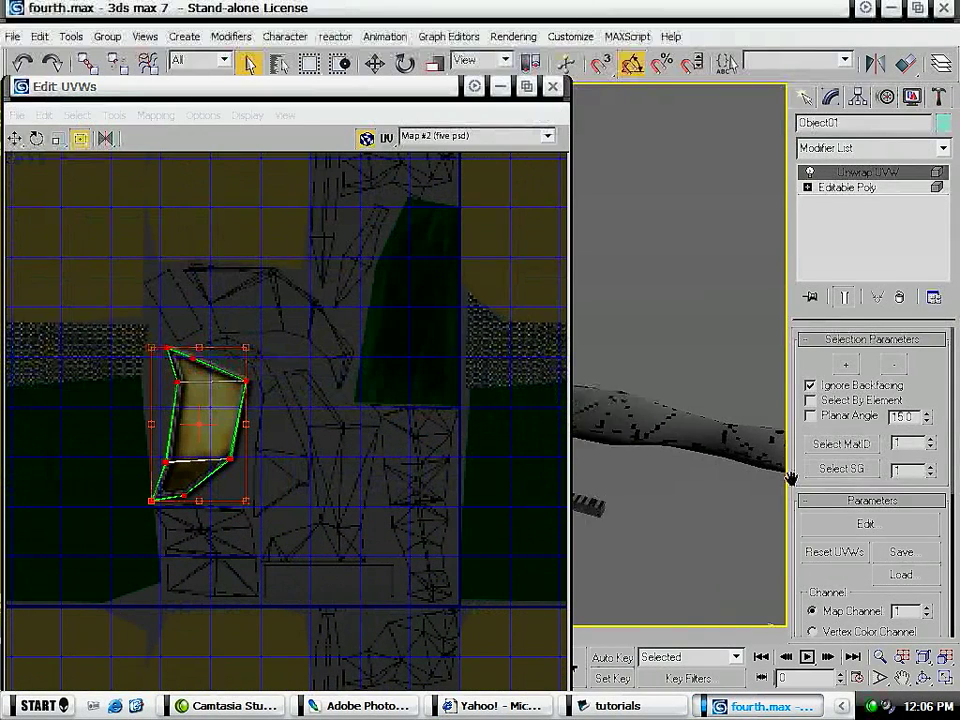
drag(51, 487, 65, 497)
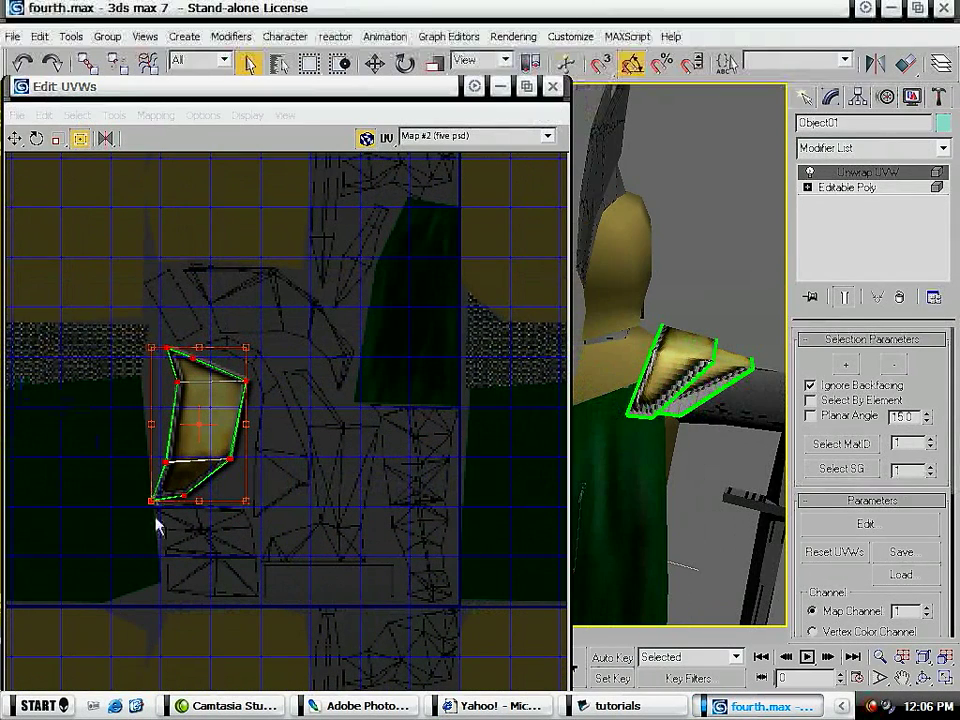
scroll(184, 456, up, 5)
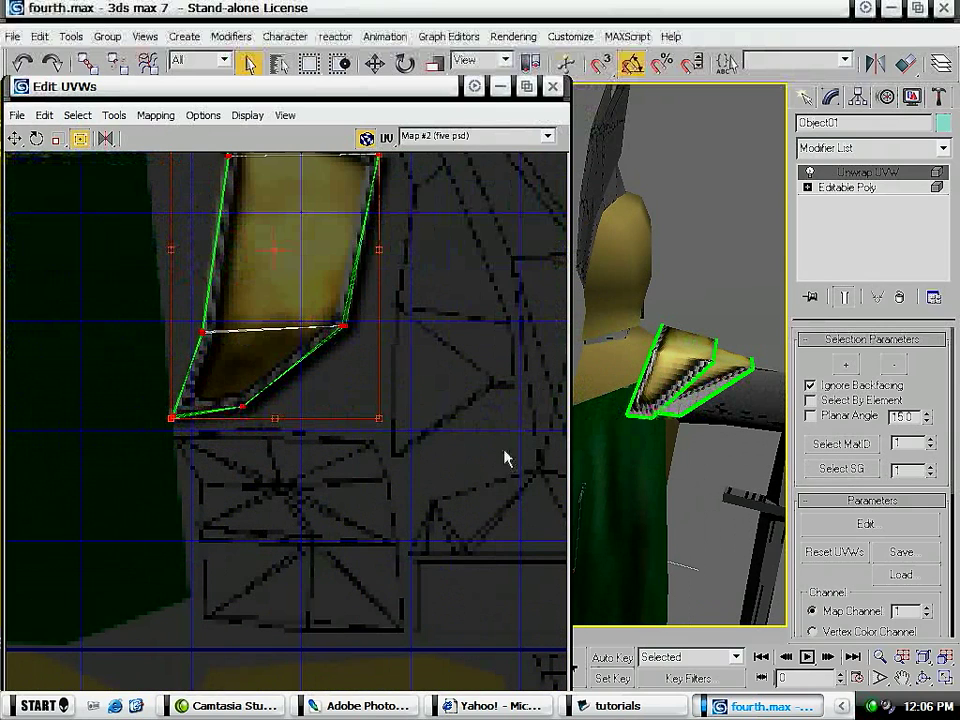
scroll(270, 445, up, 3)
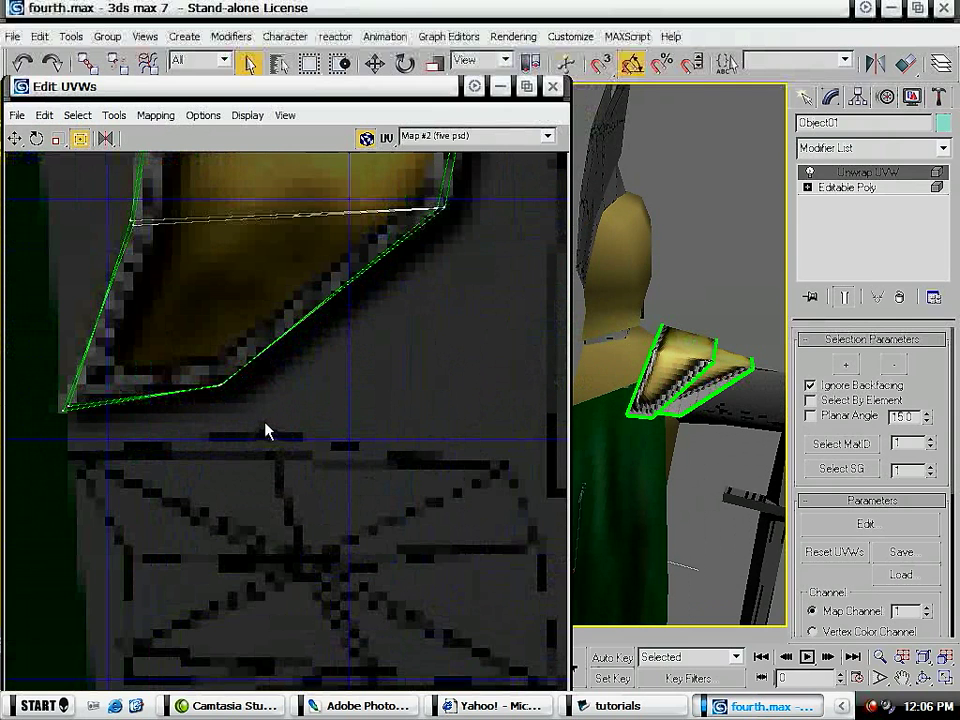
drag(294, 384, 85, 711)
drag(249, 344, 331, 716)
scroll(303, 484, down, 2)
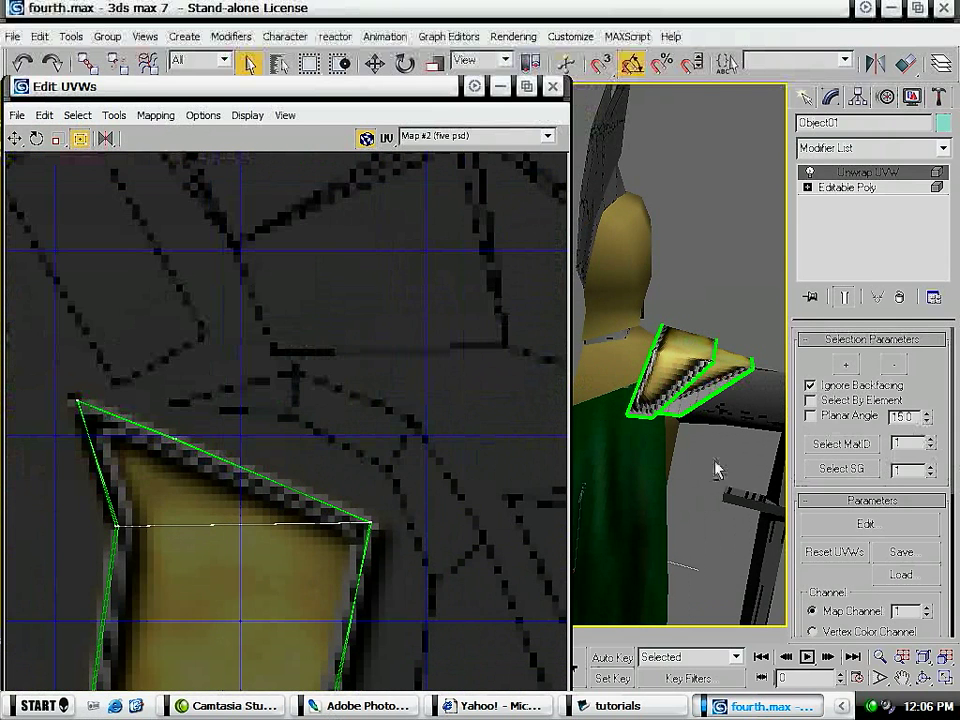
drag(717, 469, 487, 520)
drag(651, 526, 39, 435)
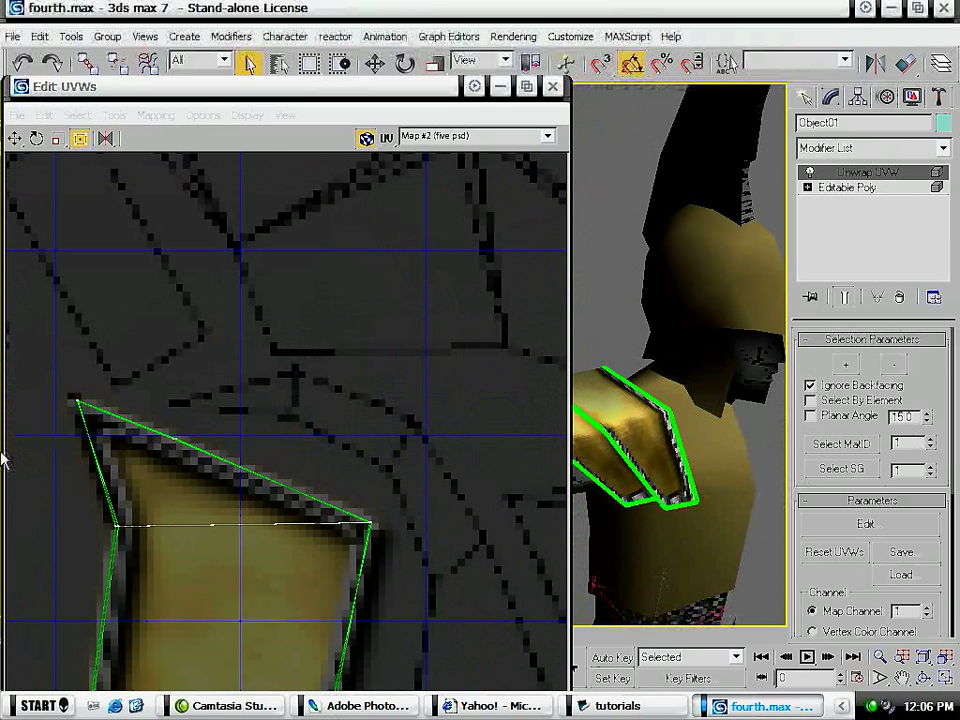
drag(611, 506, 621, 507)
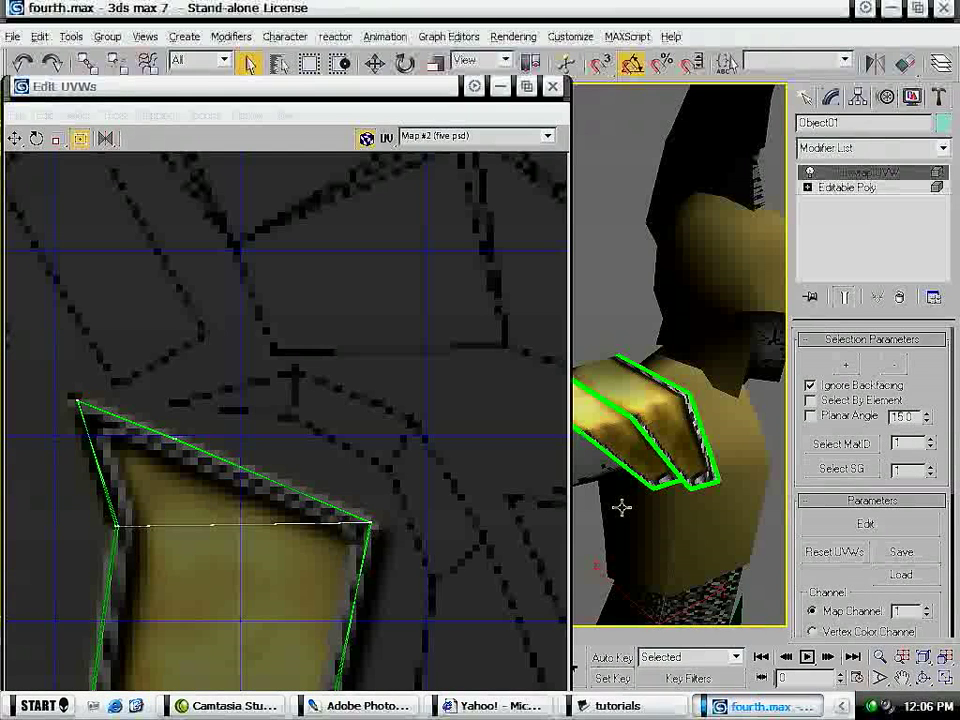
Step: Extend the pauldron's upper UV flap by moving its middle vertex upward and its outer corner vertex outward
drag(195, 428, 203, 401)
drag(612, 534, 870, 491)
drag(709, 362, 85, 501)
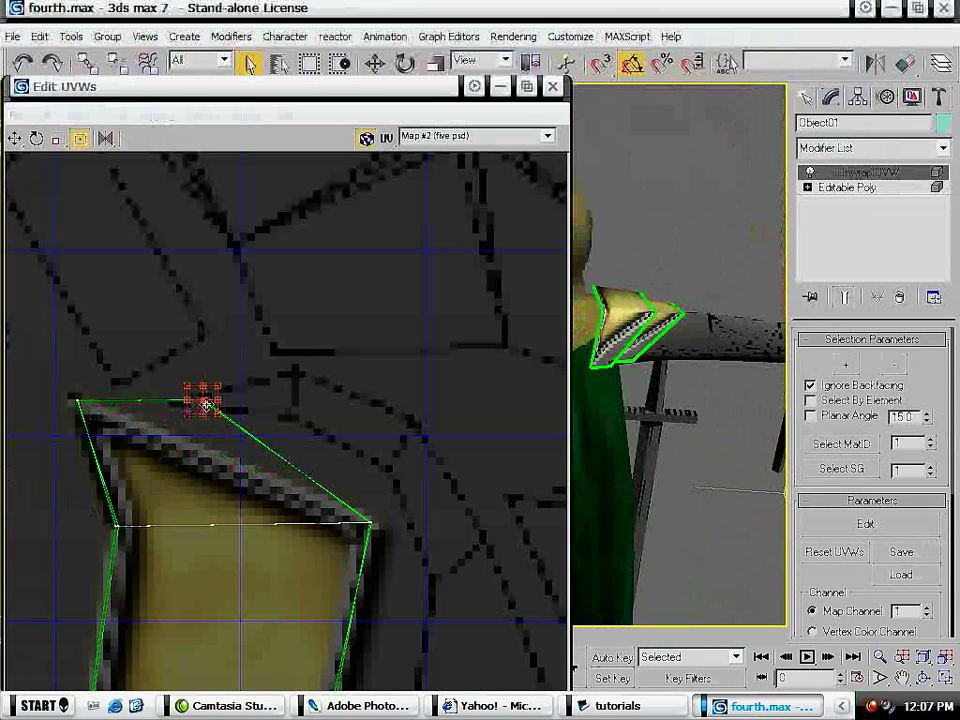
drag(204, 404, 161, 403)
click(77, 400)
drag(81, 407, 38, 404)
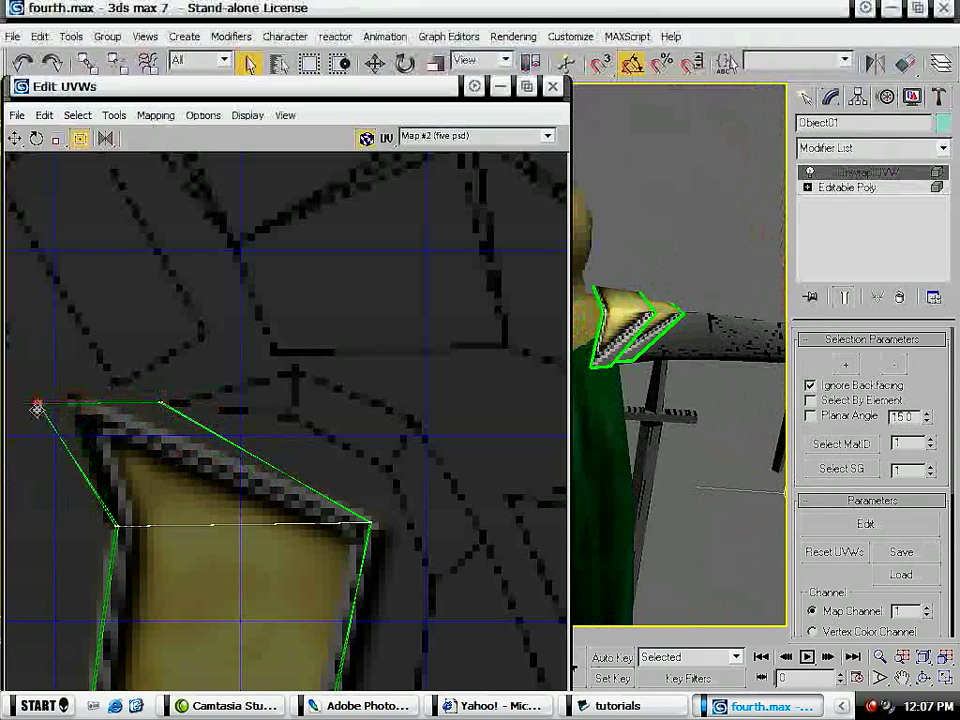
Step: Switch to the texture document in Photoshop and make the pauldrons layer active
click(360, 705)
key(ctrl+plus)
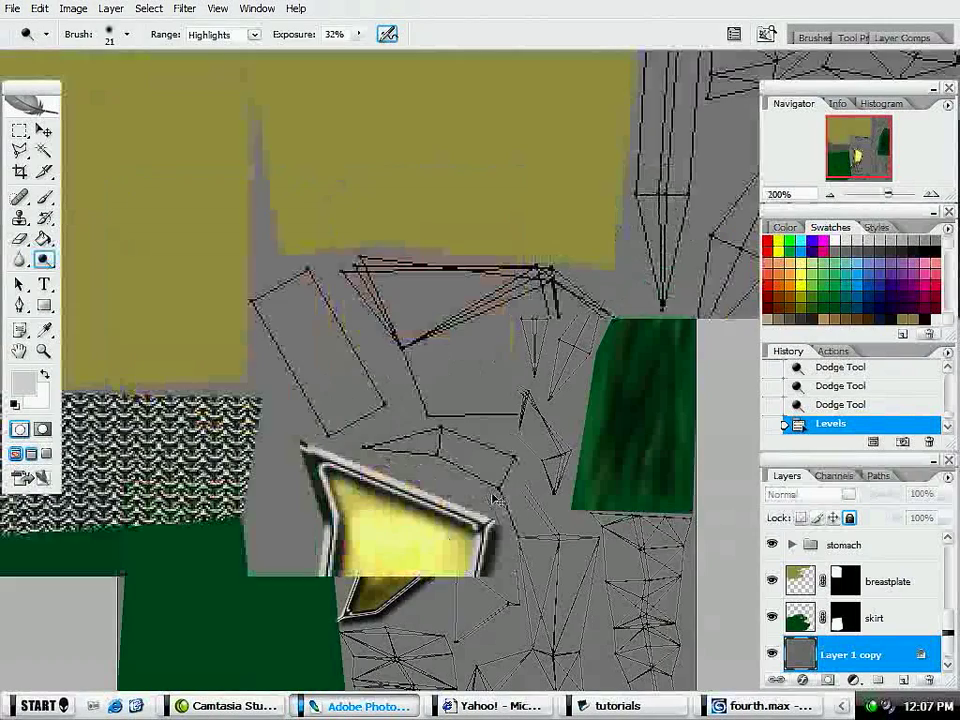
drag(472, 517, 462, 431)
drag(948, 636, 948, 558)
click(866, 620)
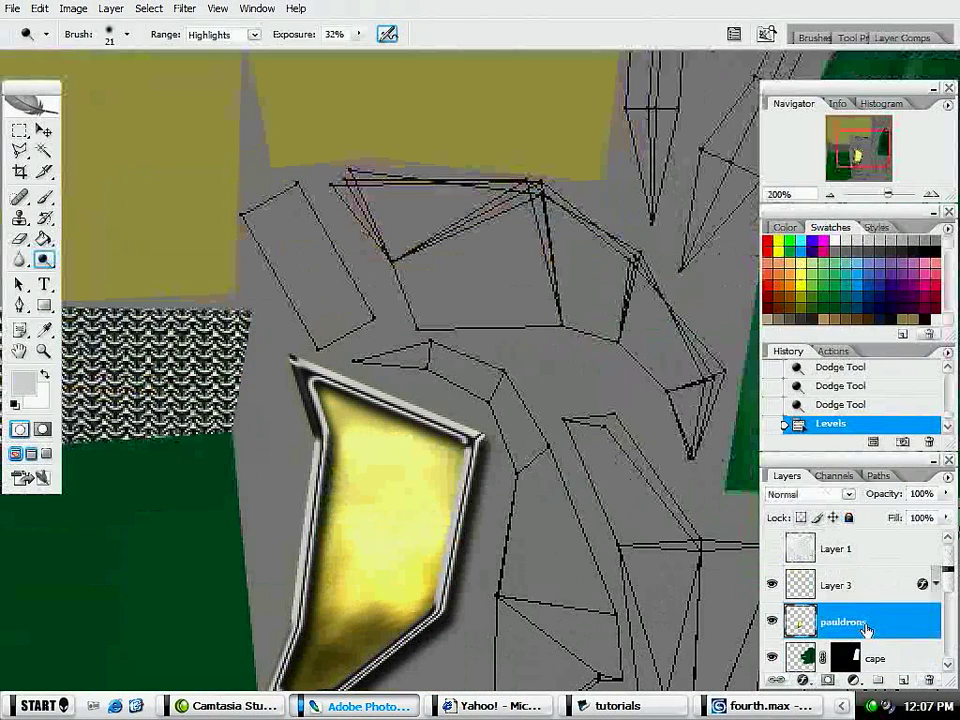
Step: Check what Layer 3 and the pauldrons layer each contribute by toggling their visibility
click(771, 585)
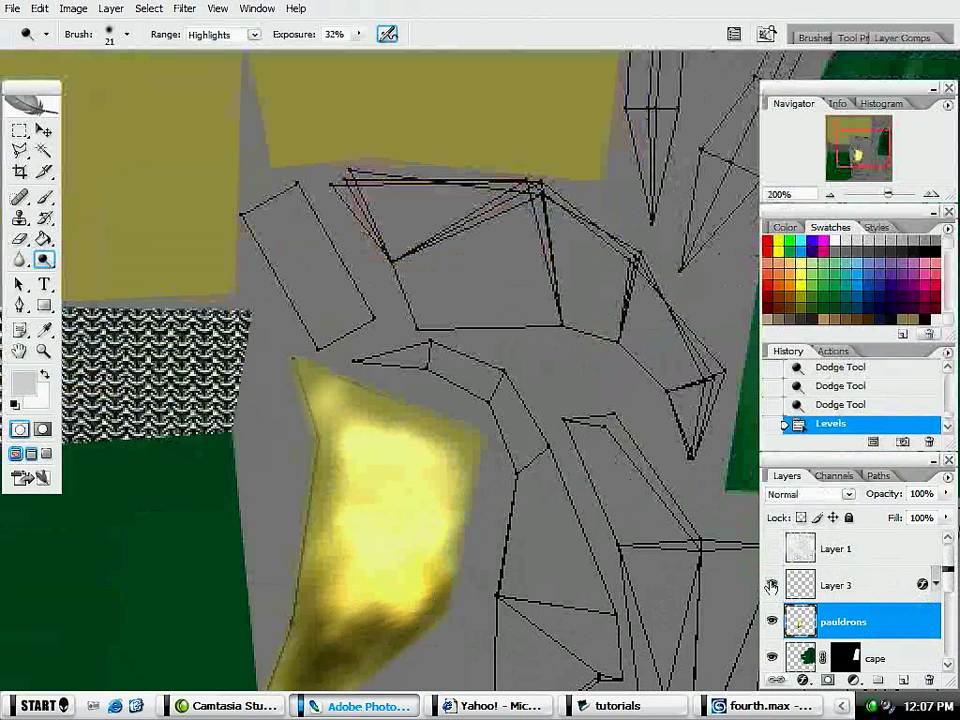
click(771, 585)
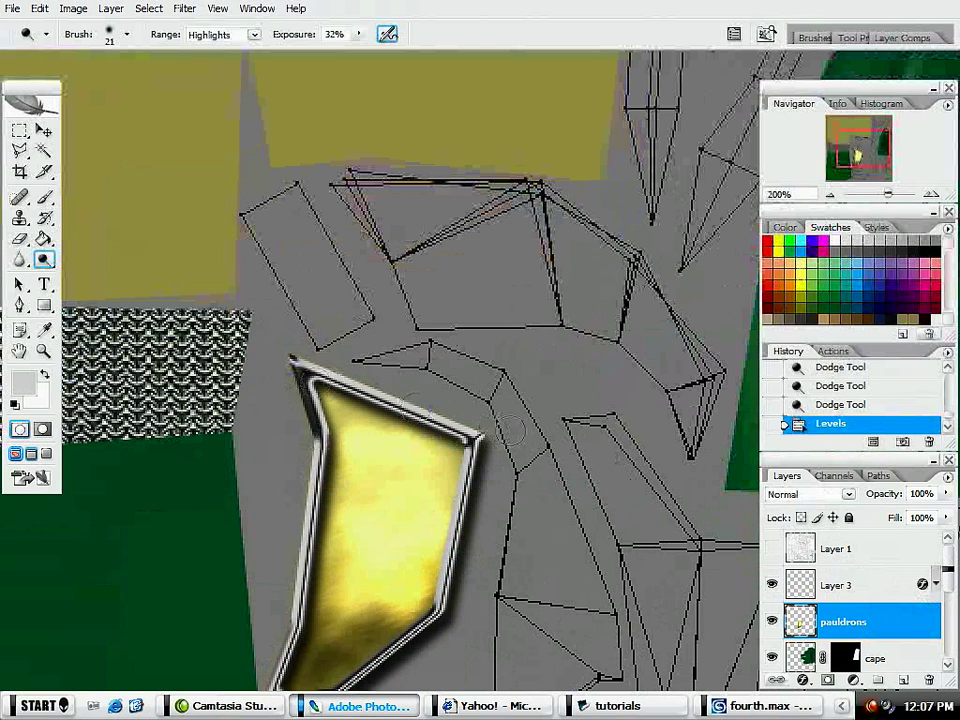
click(771, 622)
click(771, 622)
click(773, 596)
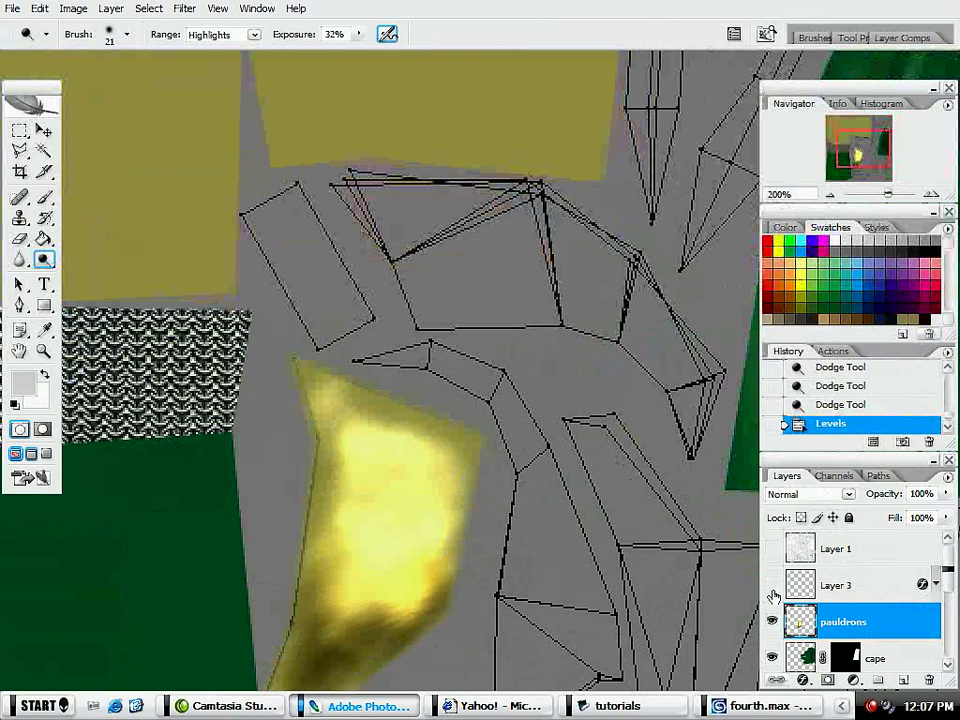
click(773, 590)
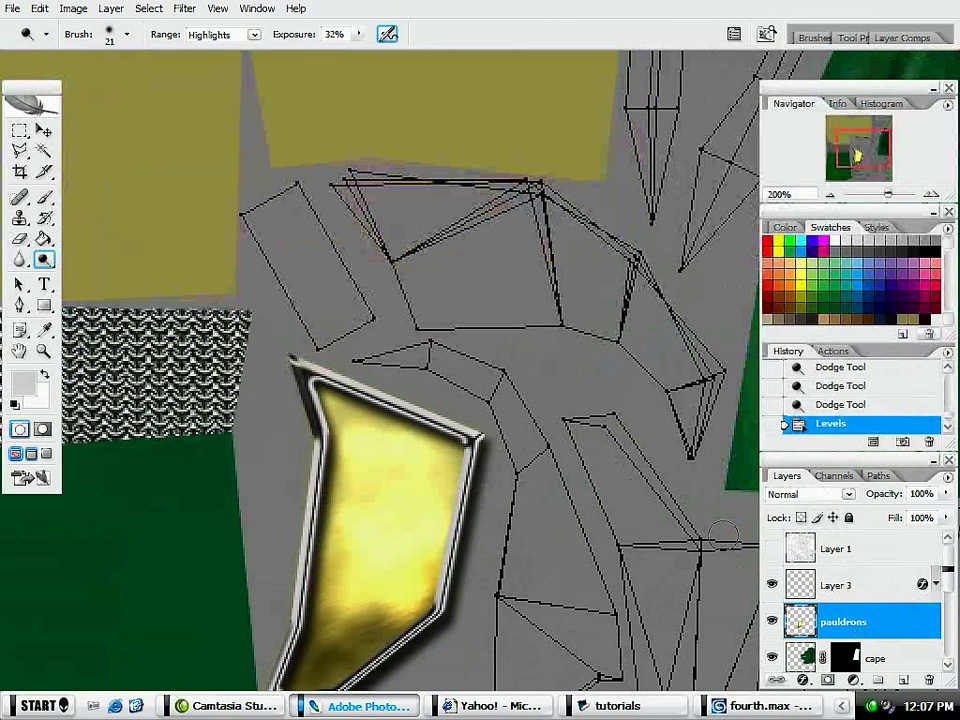
Step: Hide Layer 3 and outline an enlarged upper flap of the pauldron with the Polygonal Lasso
key(l)
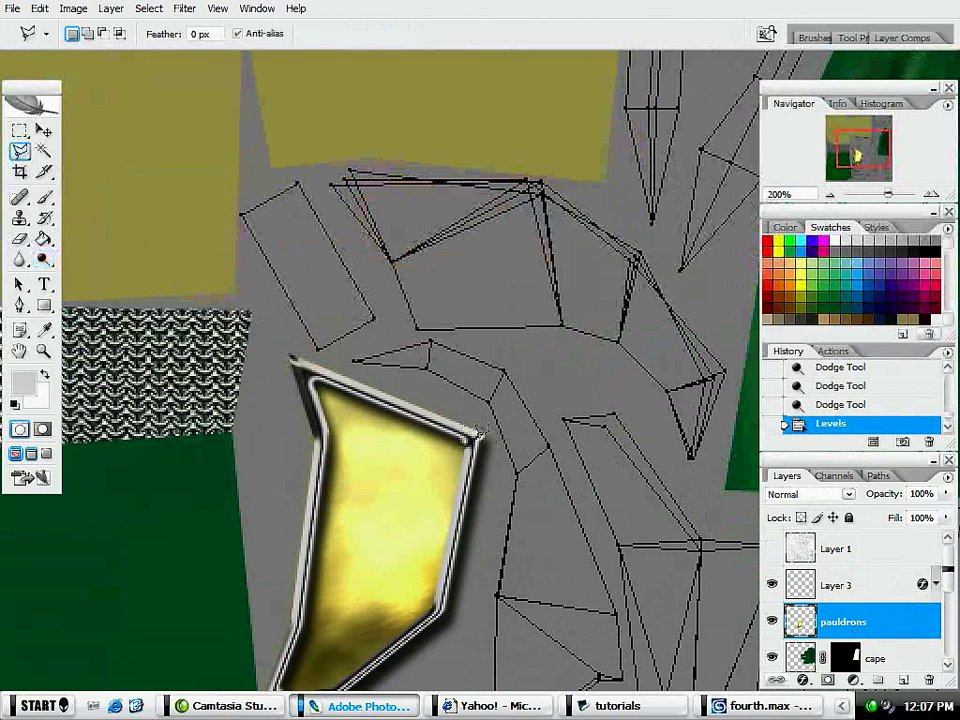
click(773, 585)
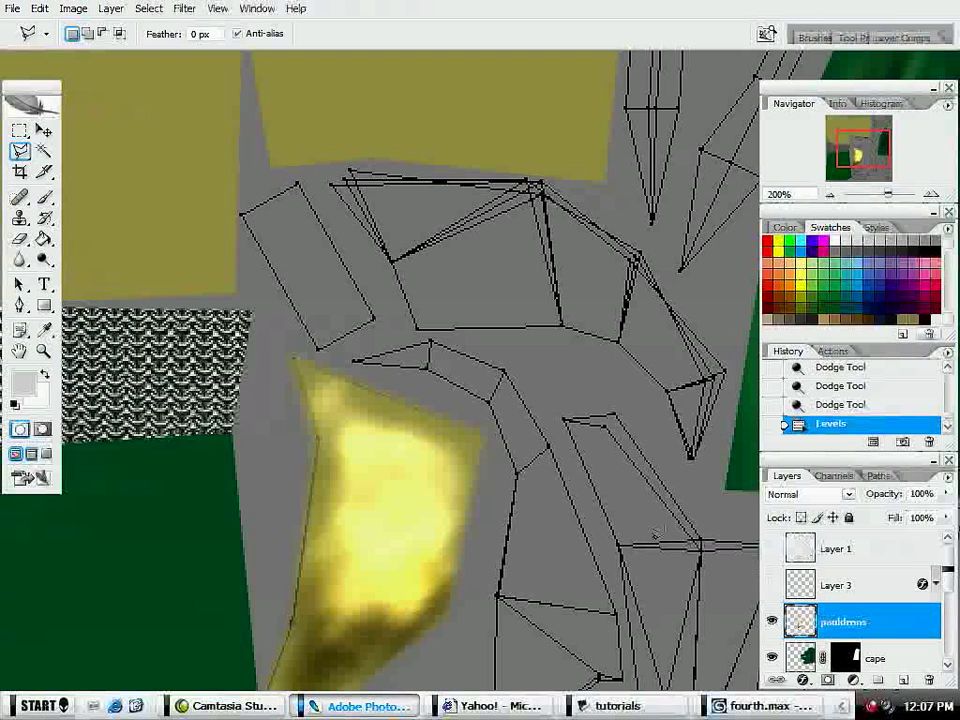
click(478, 424)
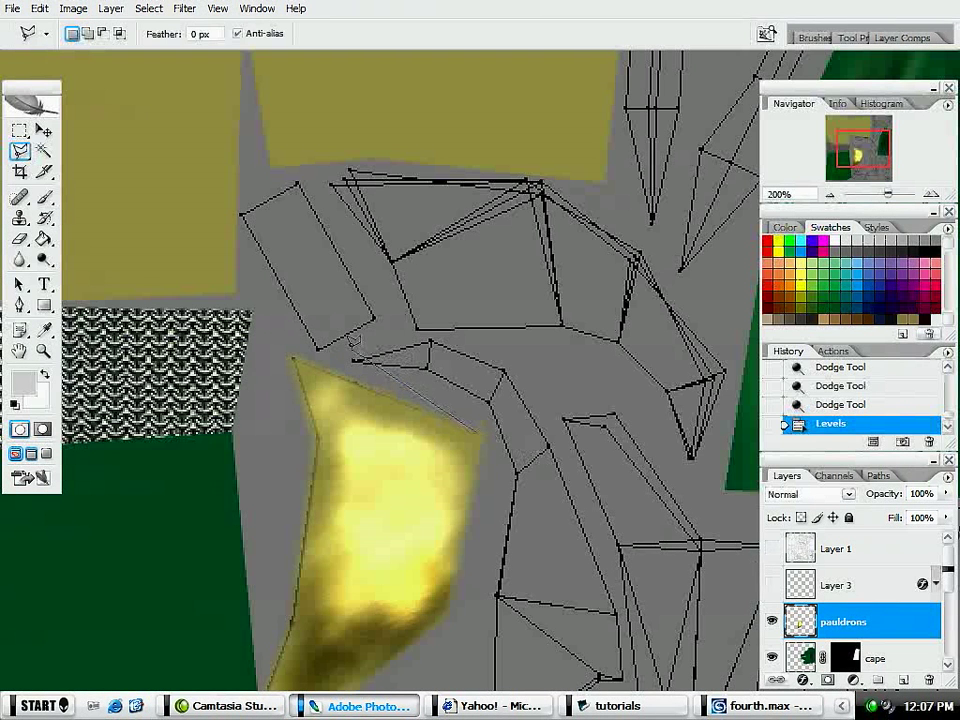
click(378, 340)
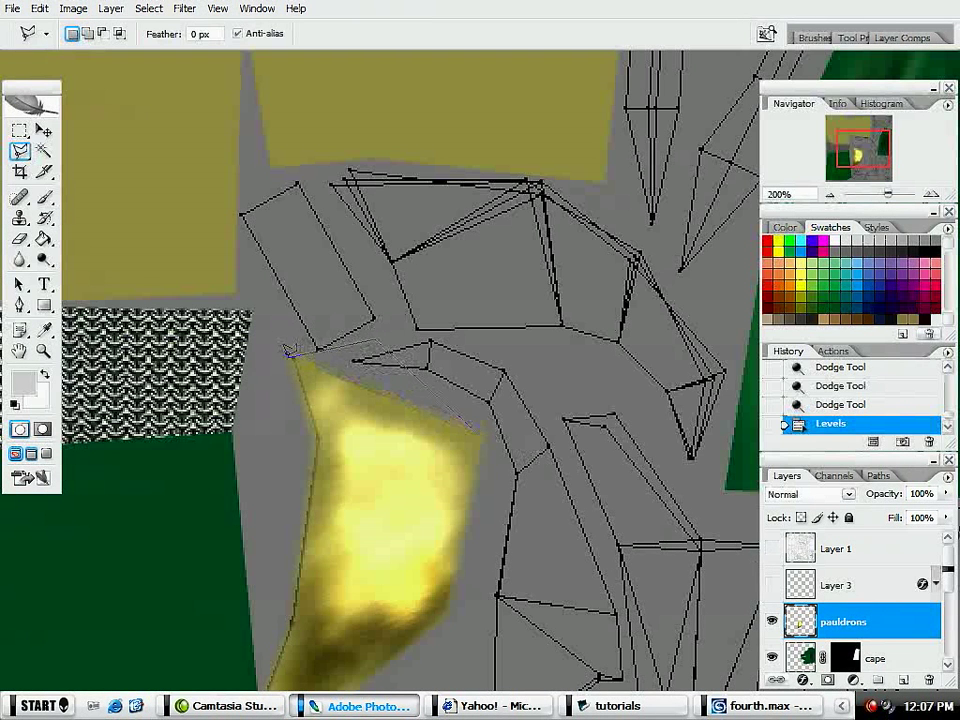
click(293, 352)
click(318, 444)
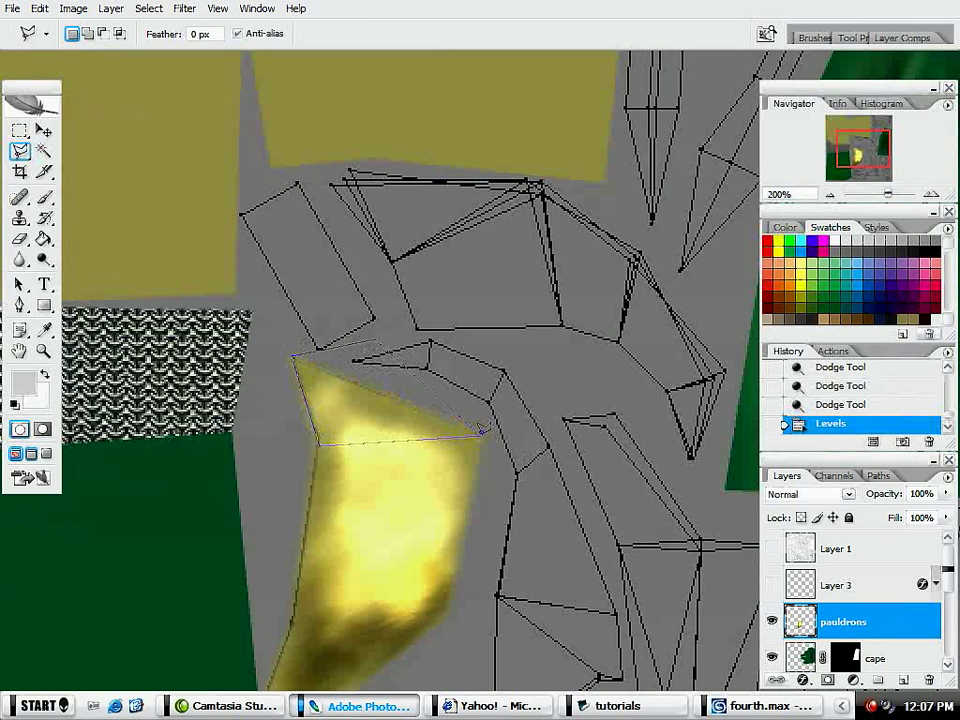
click(479, 427)
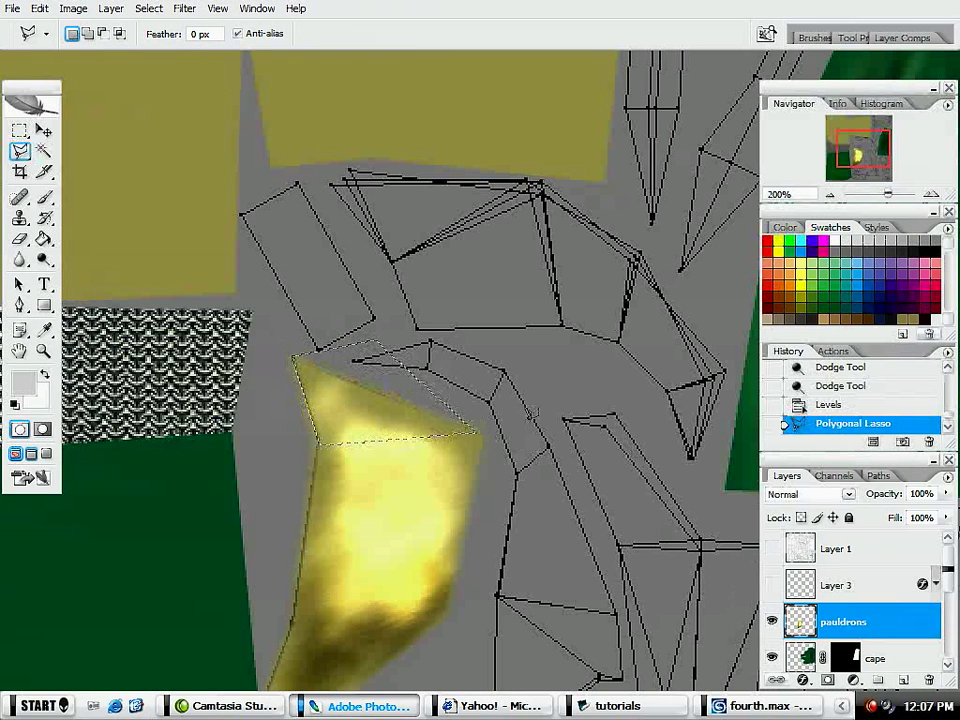
Step: Fill the selected flap area on the pauldrons layer with a gold color sampled from the pauldron using the Paint Bucket
key(g)
alt+click(368, 396)
click(368, 371)
click(378, 388)
click(378, 388)
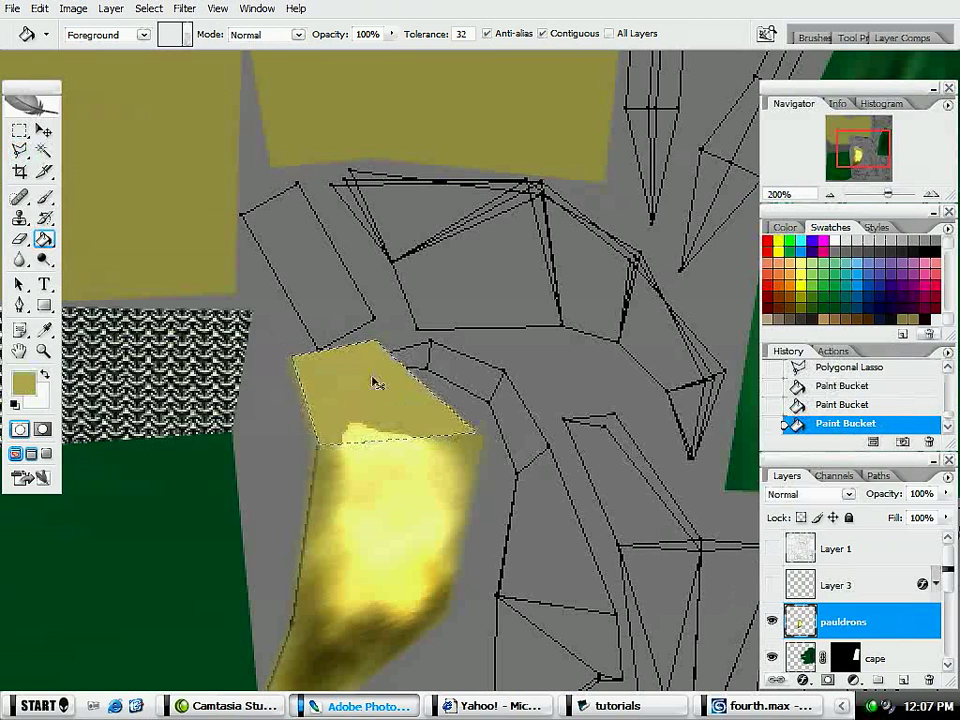
Step: Deselect the flap, show Layer 3, and erase the part of its trim that crosses the pauldron diagonally below the new flap
key(ctrl+d)
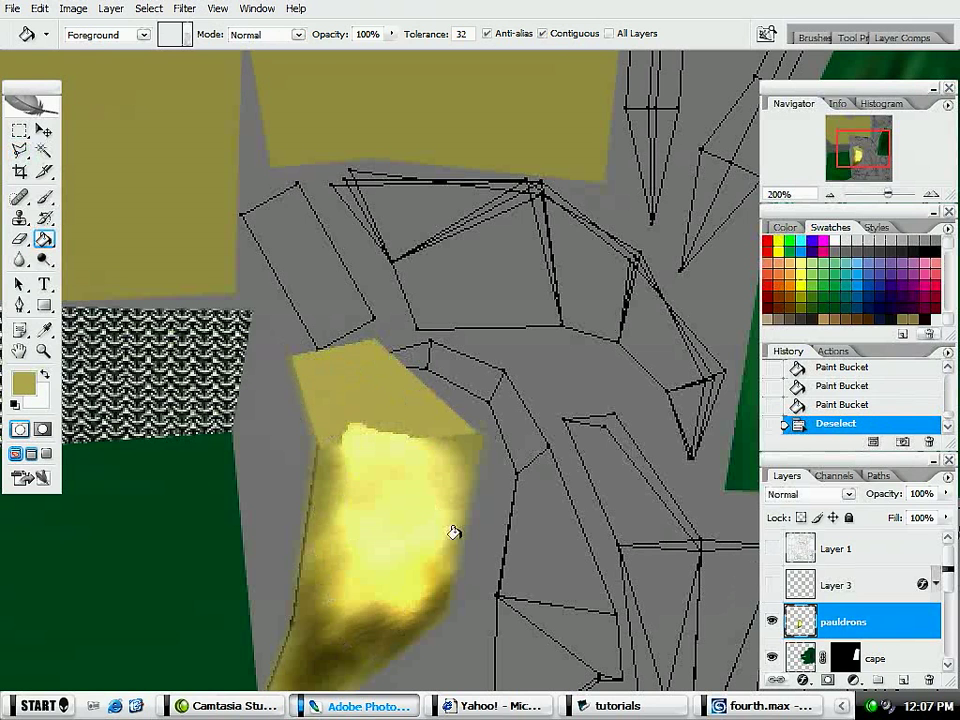
click(774, 587)
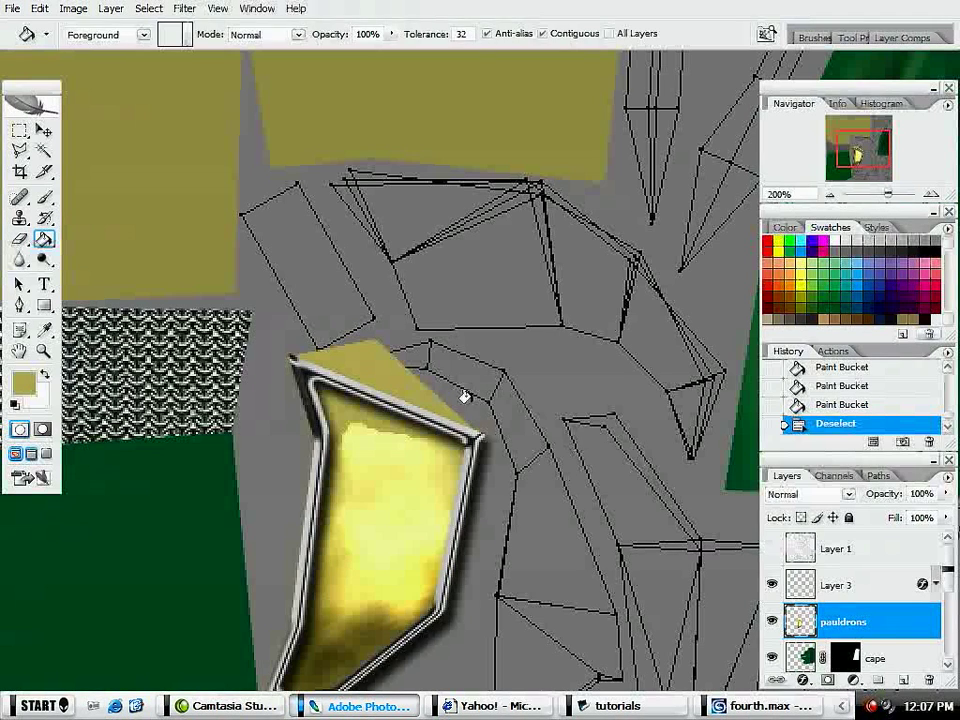
key(e)
drag(374, 410, 398, 419)
key(ctrl+z)
click(797, 585)
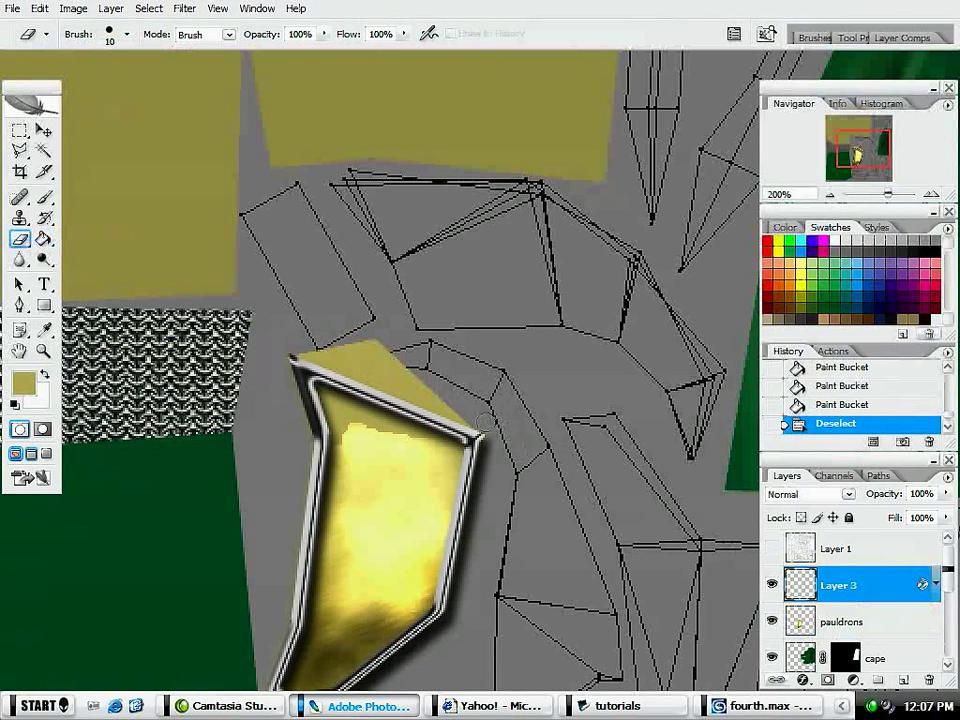
mouse_move(459, 433)
mouse_down()
mouse_move(324, 377)
mouse_move(299, 341)
mouse_move(366, 390)
mouse_move(469, 412)
mouse_up()
Step: Try to draw a gray trim along the flap's outer edges on Layer 3 with an 8 px Pencil
key(b)
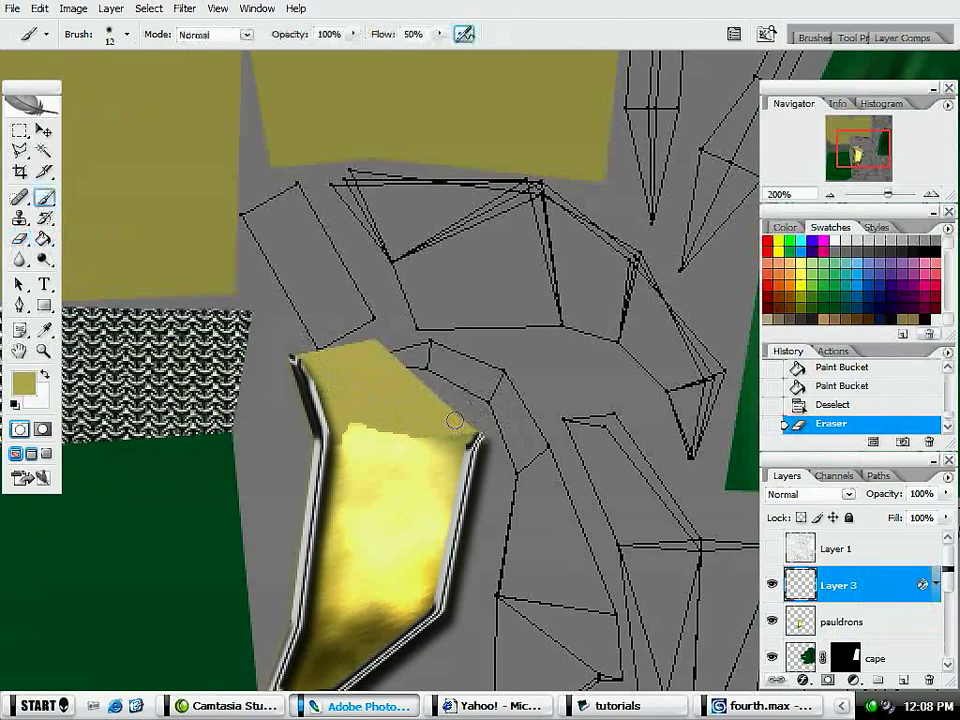
drag(44, 197, 82, 214)
right_click(392, 376)
drag(409, 414, 412, 414)
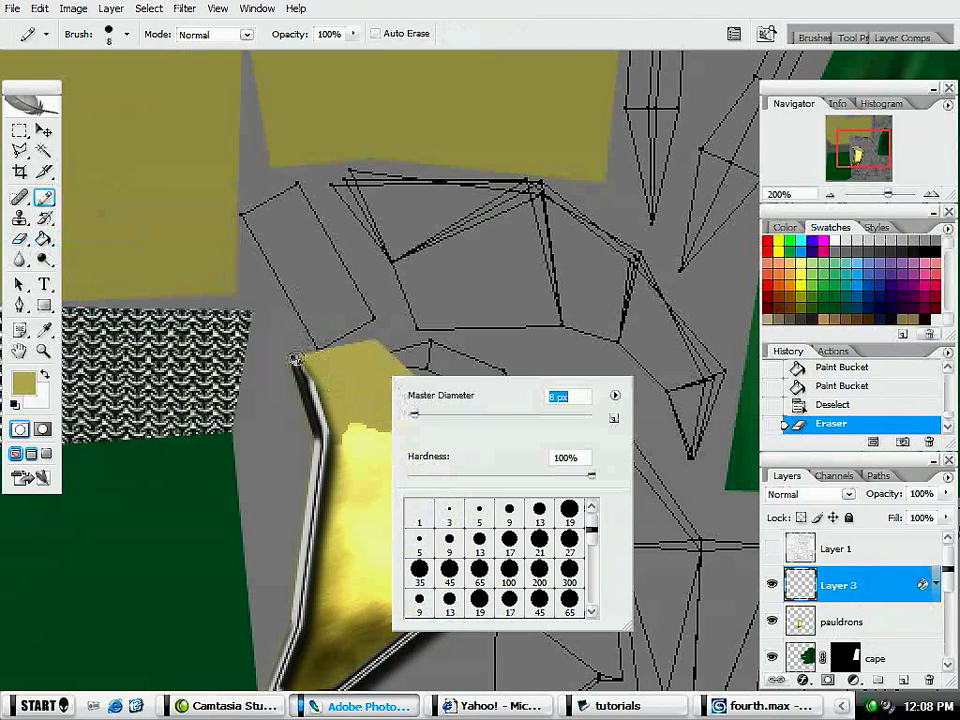
click(322, 358)
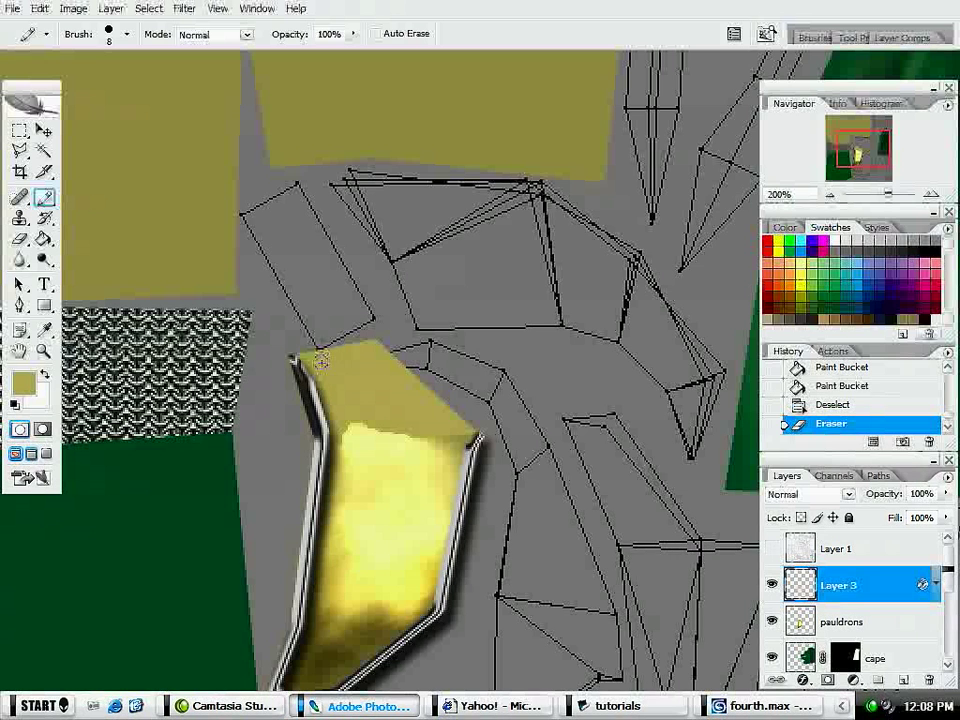
click(896, 240)
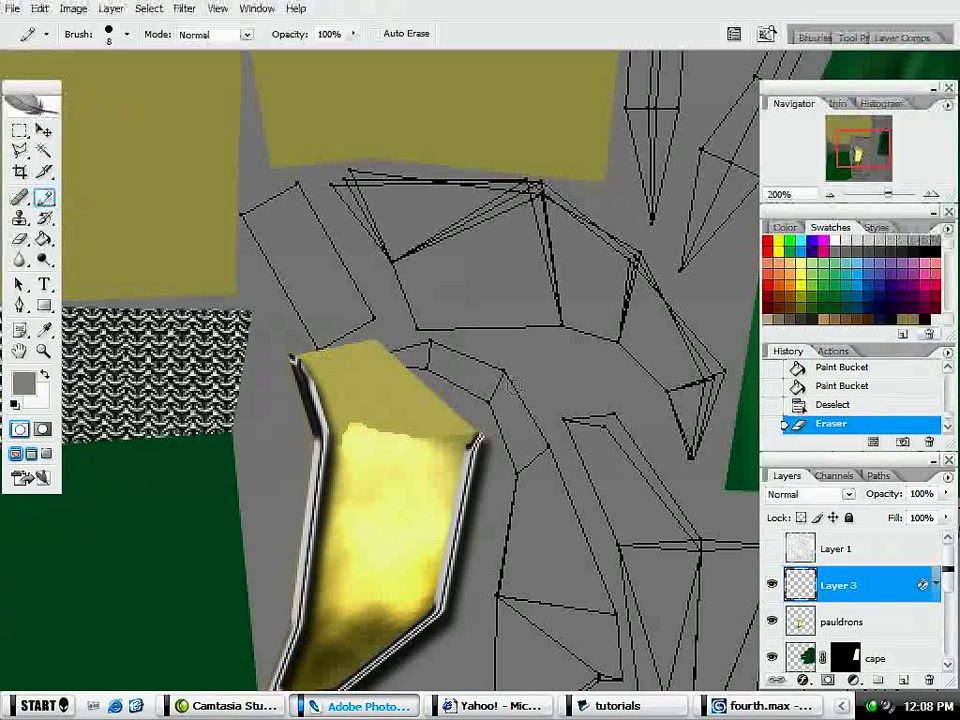
mouse_move(467, 430)
mouse_down()
mouse_move(409, 372)
mouse_move(355, 343)
mouse_move(288, 350)
mouse_up()
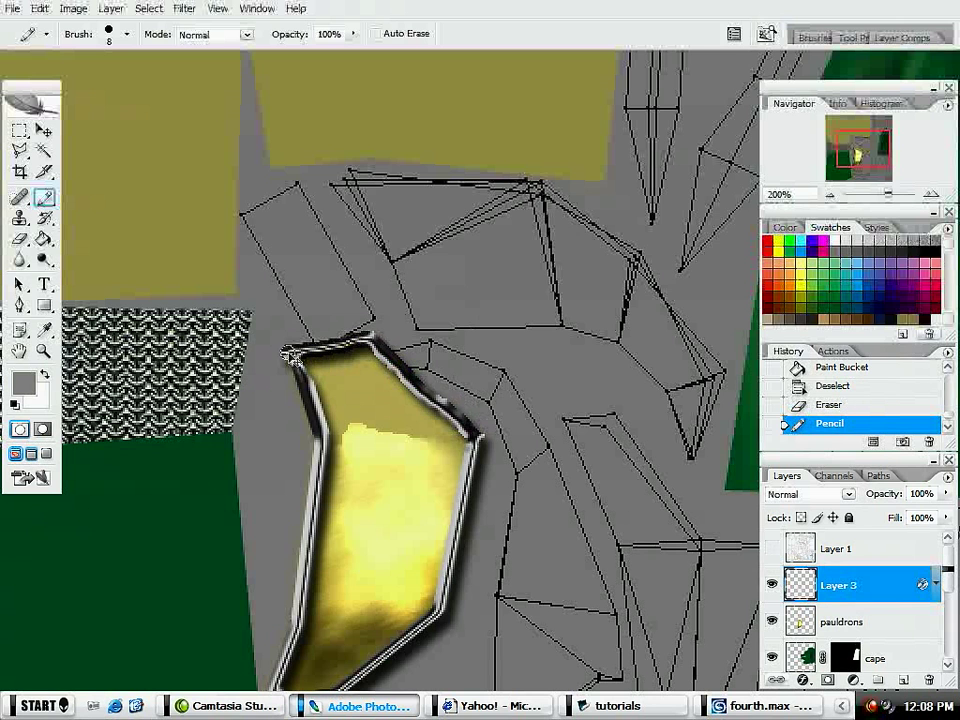
key(ctrl+z)
Step: Select a narrow strip along the flap's outer edges with the Polygonal Lasso and fill it gray on Layer 3, leaving nothing selected
key(l)
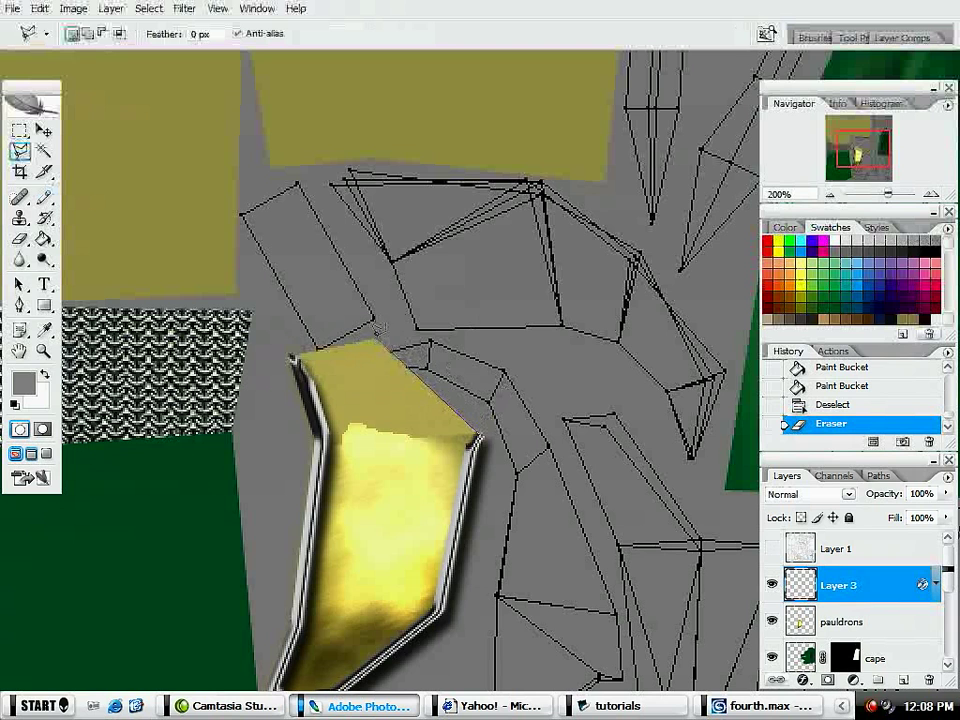
click(293, 360)
click(366, 352)
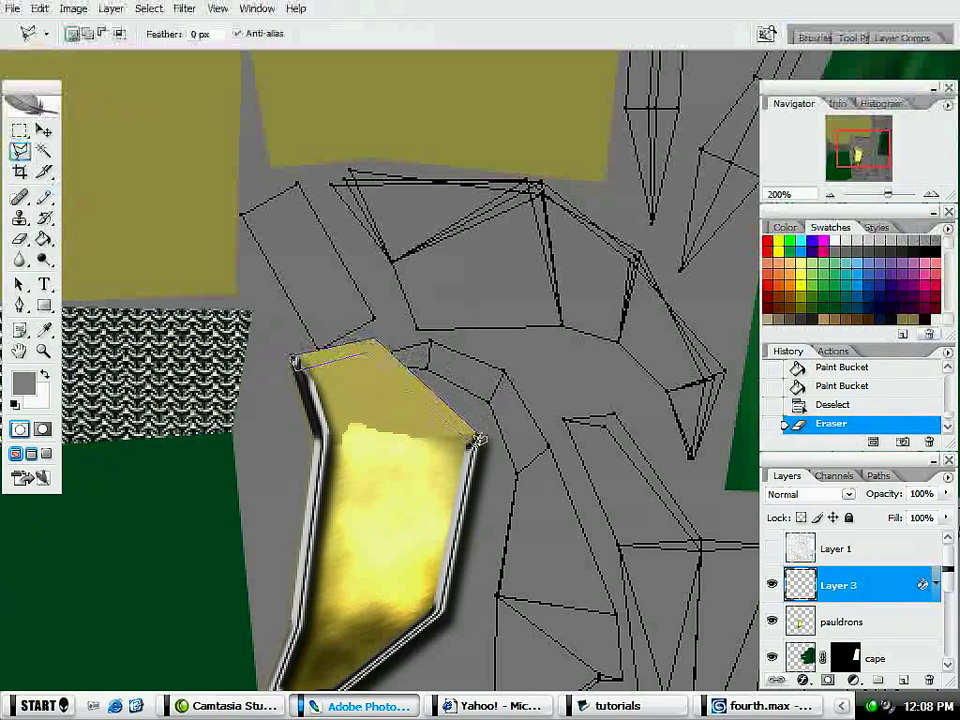
double_click(481, 438)
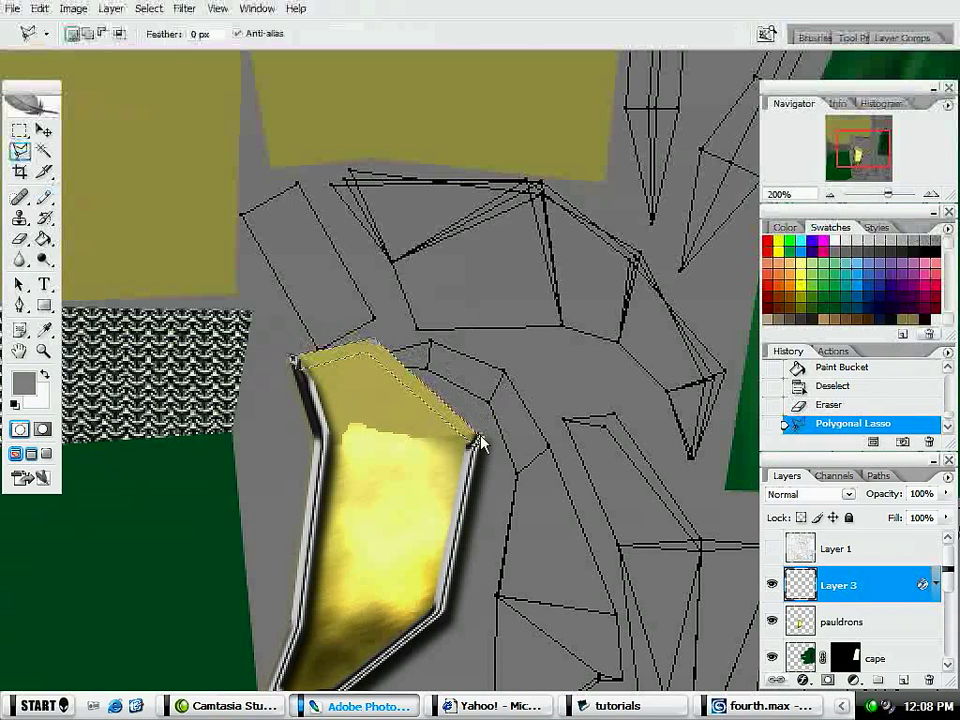
key(g)
click(443, 411)
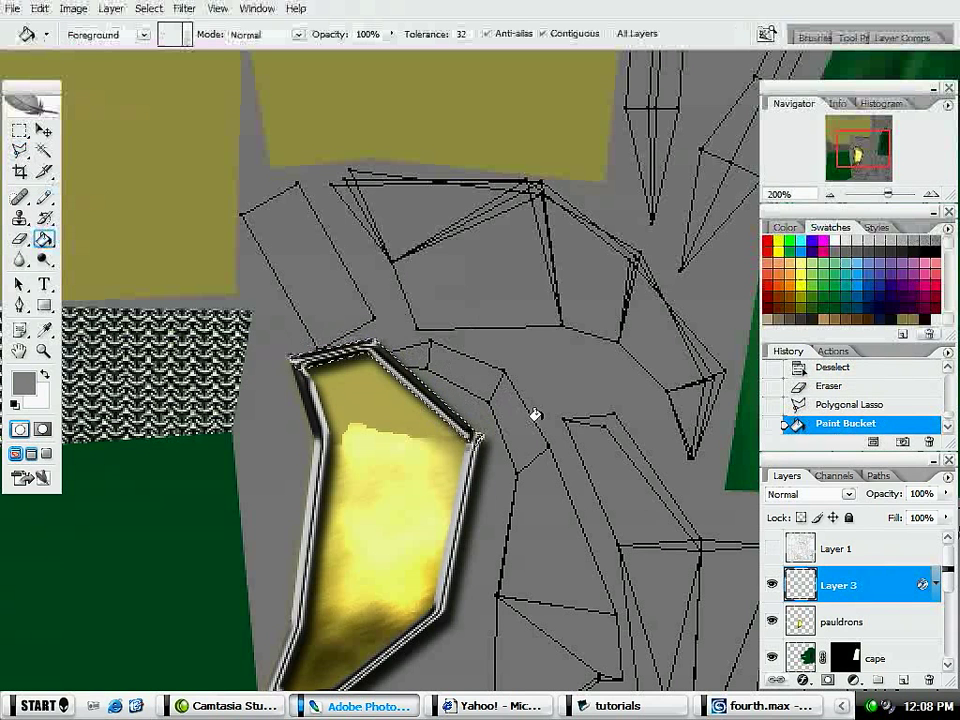
key(ctrl+d)
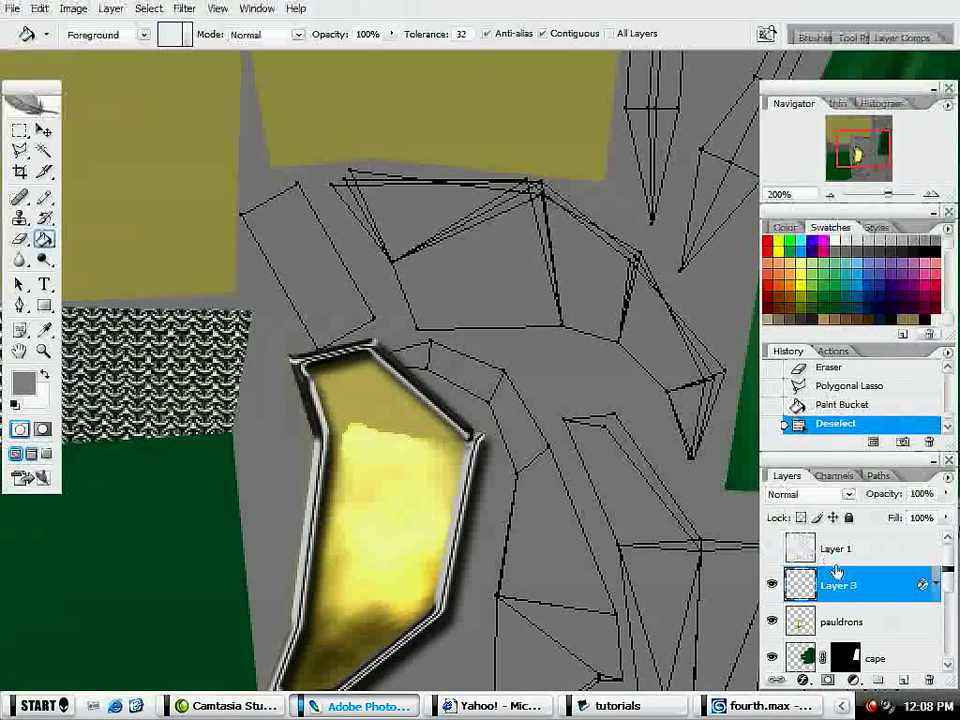
Step: Turn off Layer 3's Drop Shadow, Satin, and Bevel and Emboss effects to expose the trim's flat color
click(936, 586)
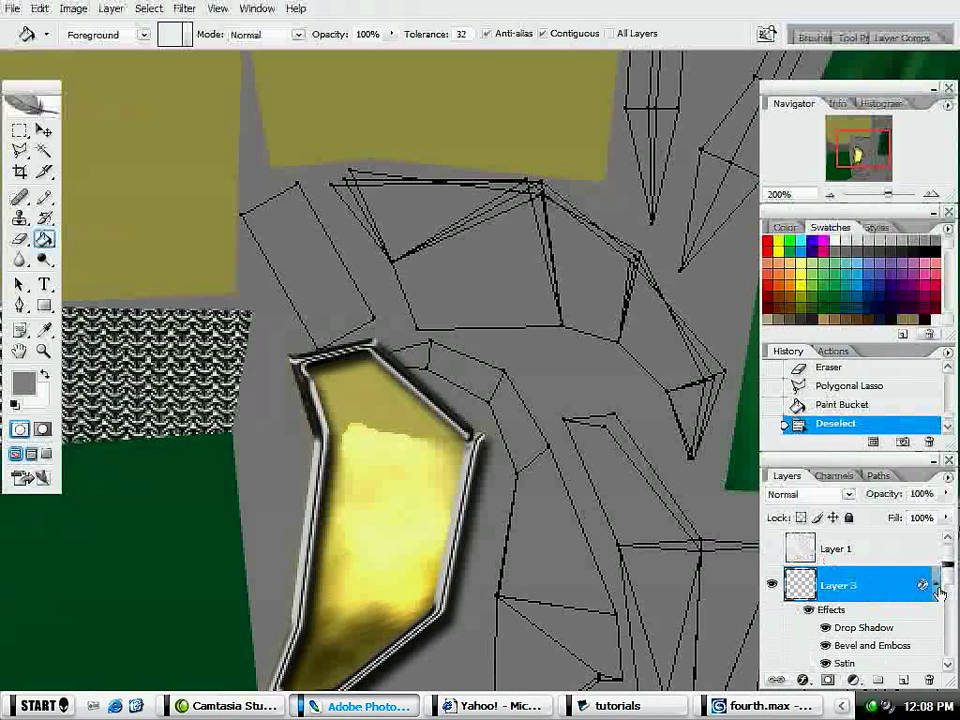
click(825, 627)
click(825, 663)
click(825, 663)
click(825, 663)
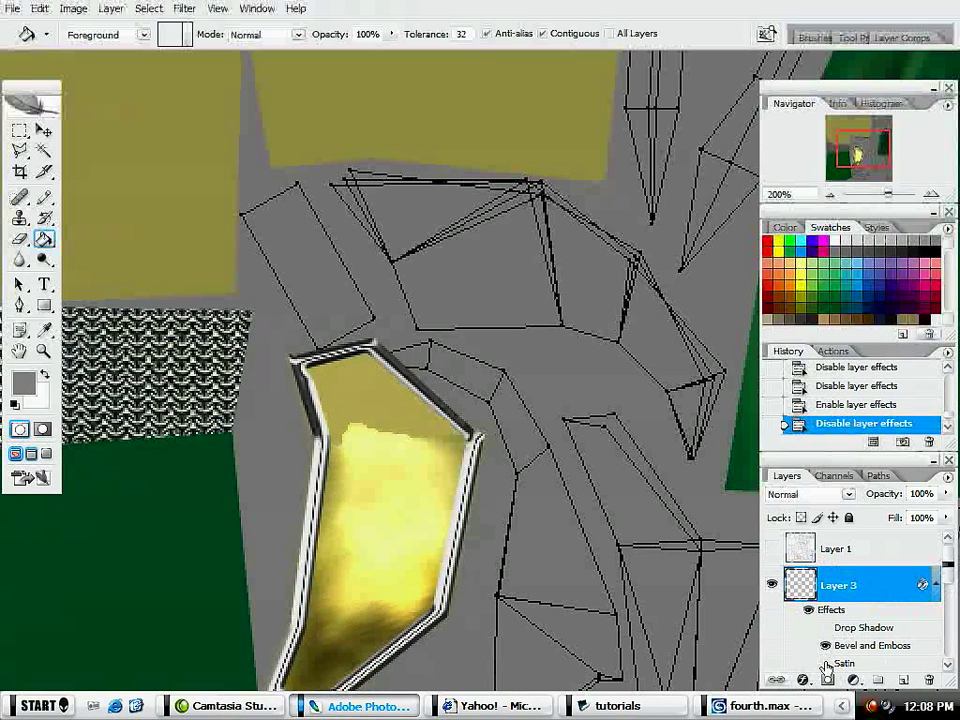
click(825, 645)
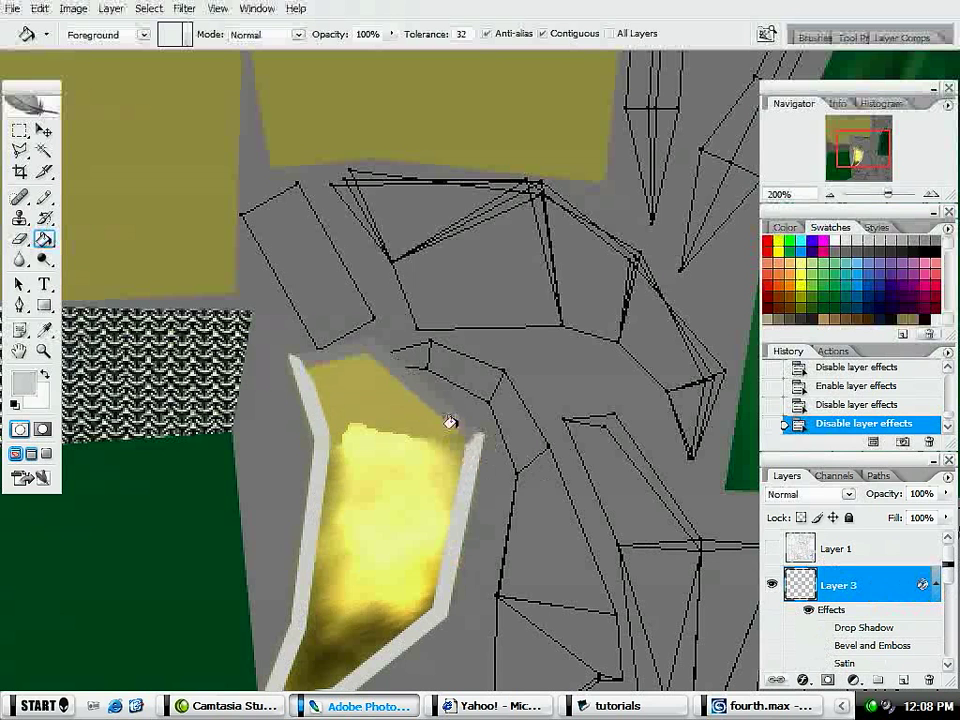
Step: Refill the flap's trim with the existing trim's light gray, and turn Drop Shadow, Bevel and Emboss, and Satin back on
click(451, 422)
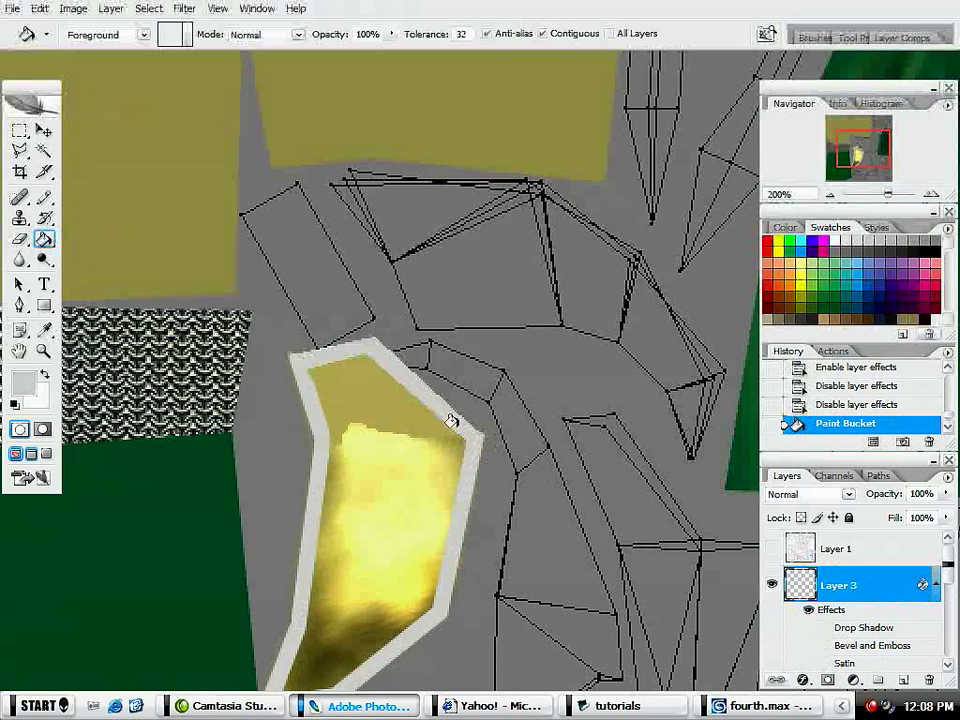
click(825, 627)
click(825, 645)
click(825, 663)
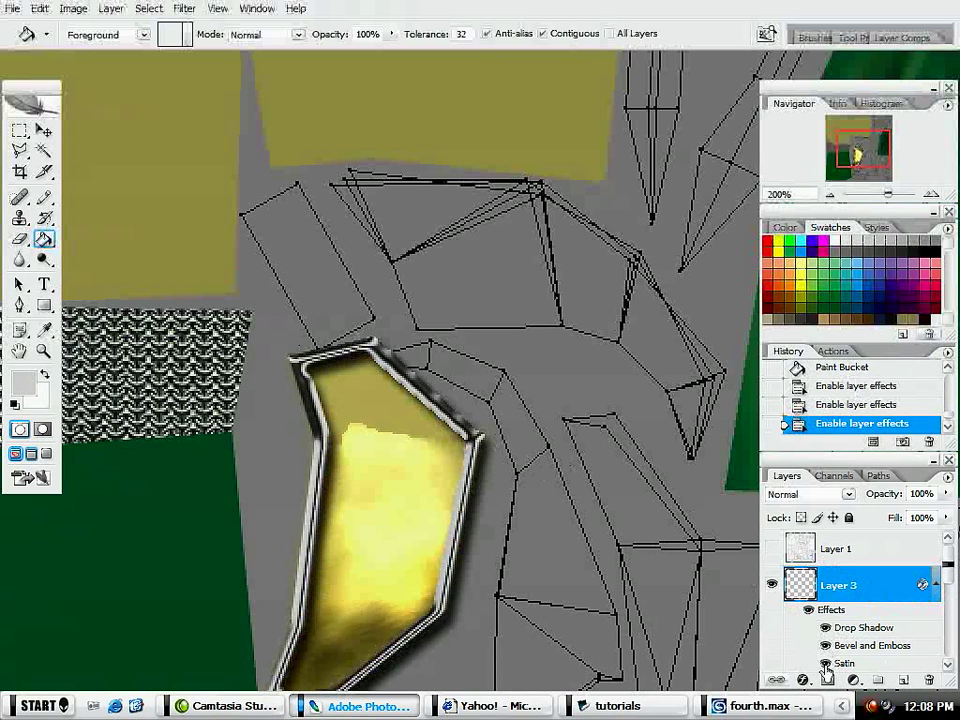
Step: Show the Layer 1 wireframe over the whole texture and collapse Layer 3's effects list
drag(590, 355, 530, 395)
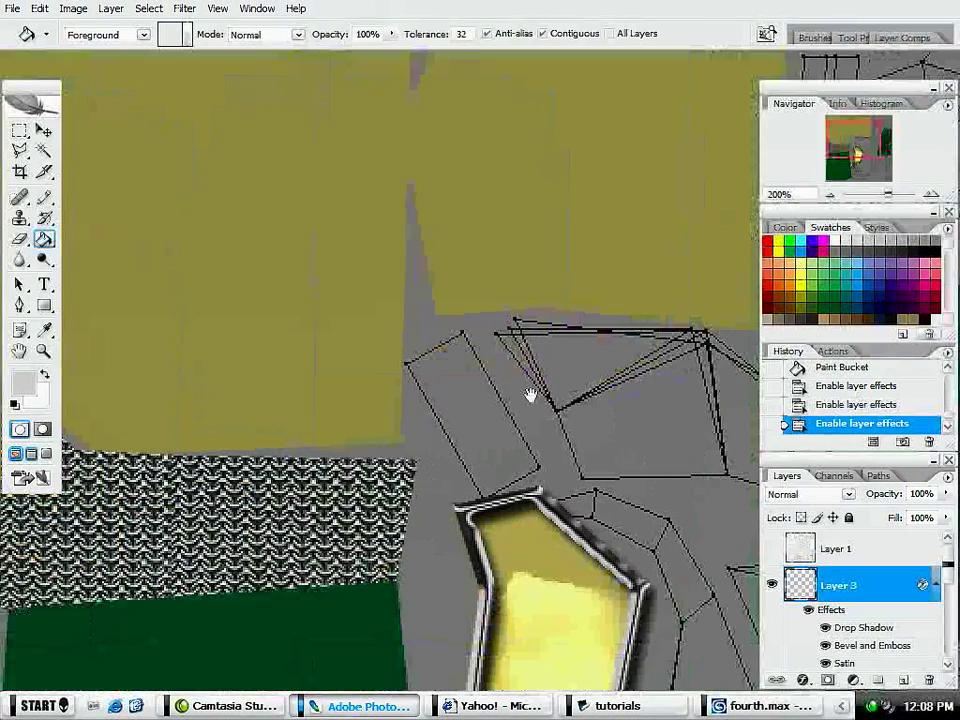
key(ctrl+minus)
key(ctrl+minus)
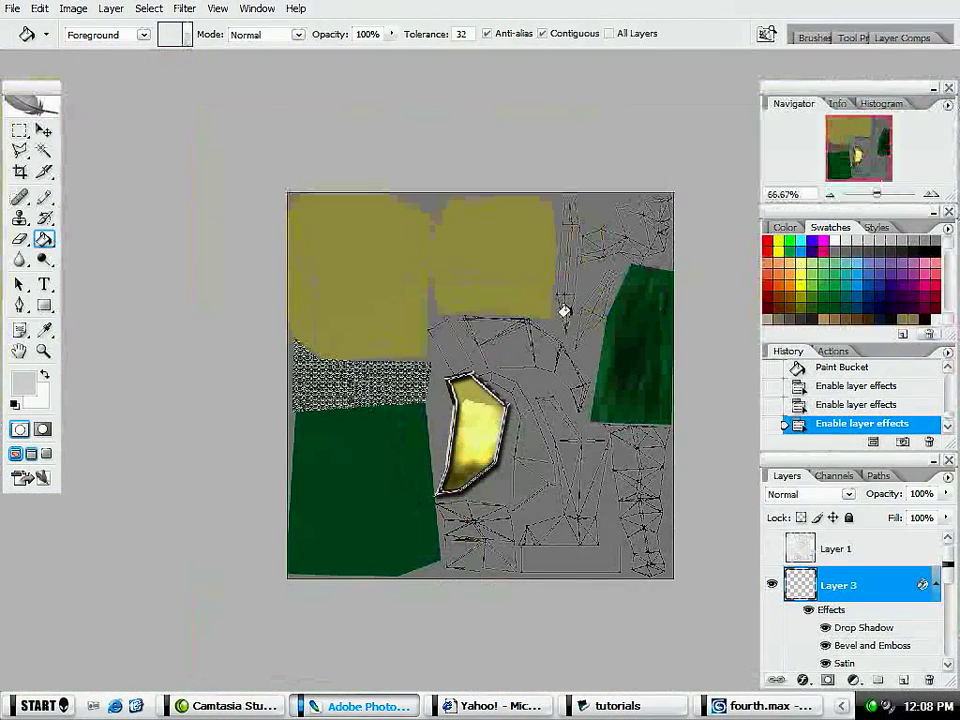
click(771, 548)
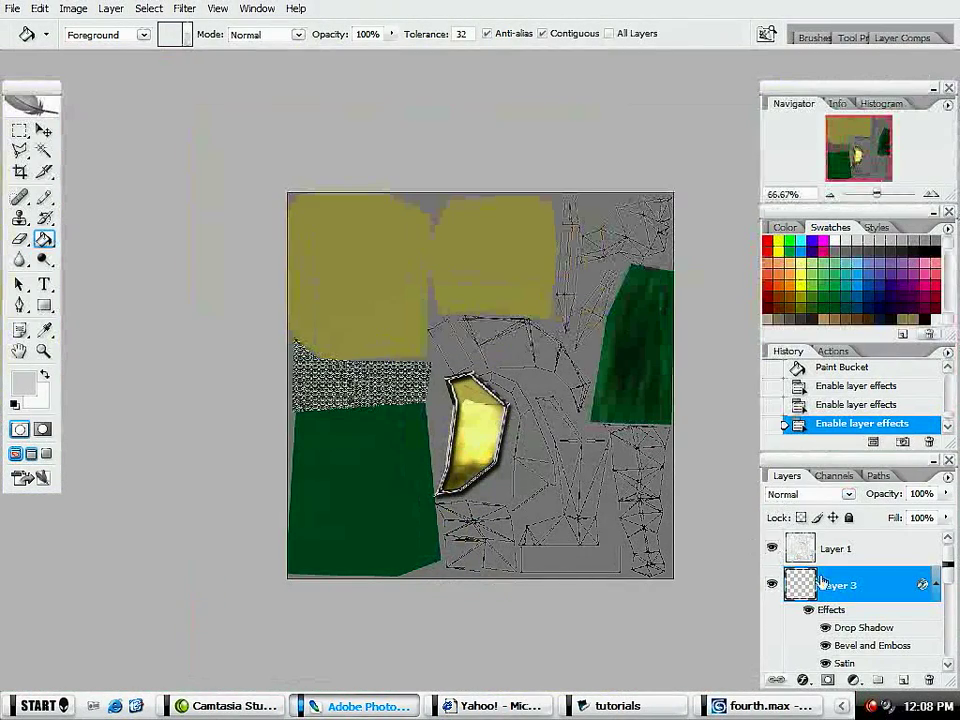
click(935, 585)
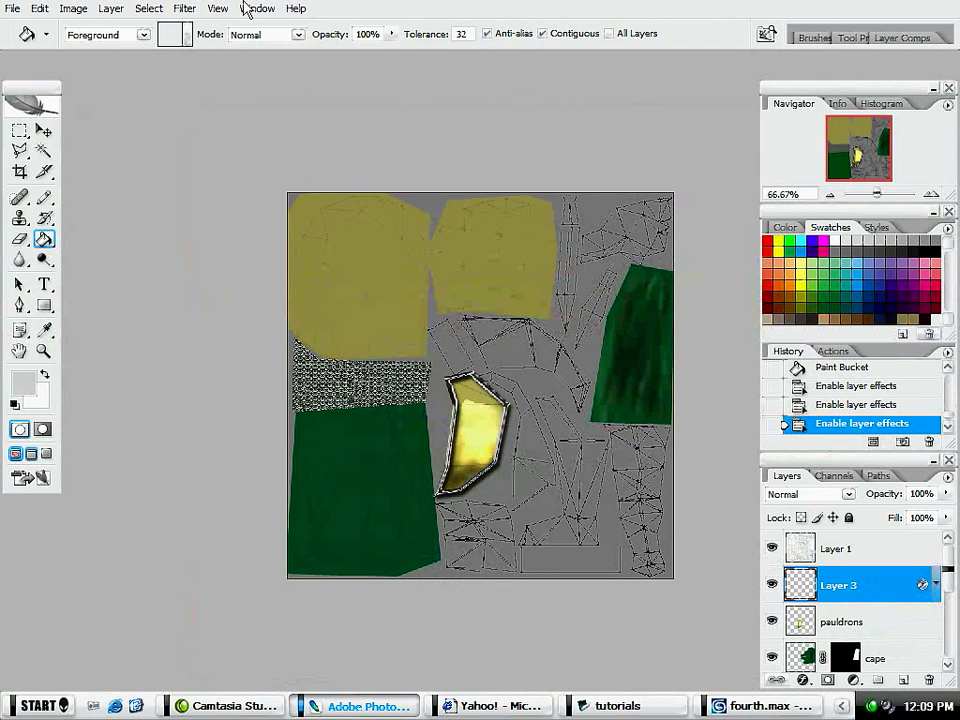
mouse_move(487, 420)
mouse_down()
mouse_move(416, 332)
mouse_move(482, 401)
mouse_move(468, 409)
mouse_up()
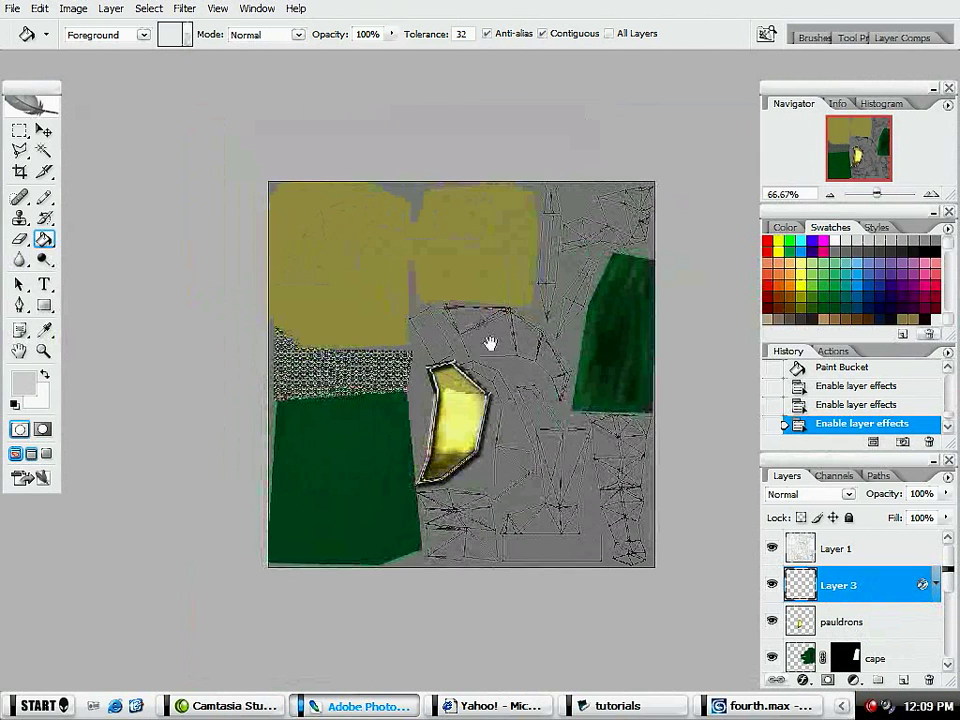